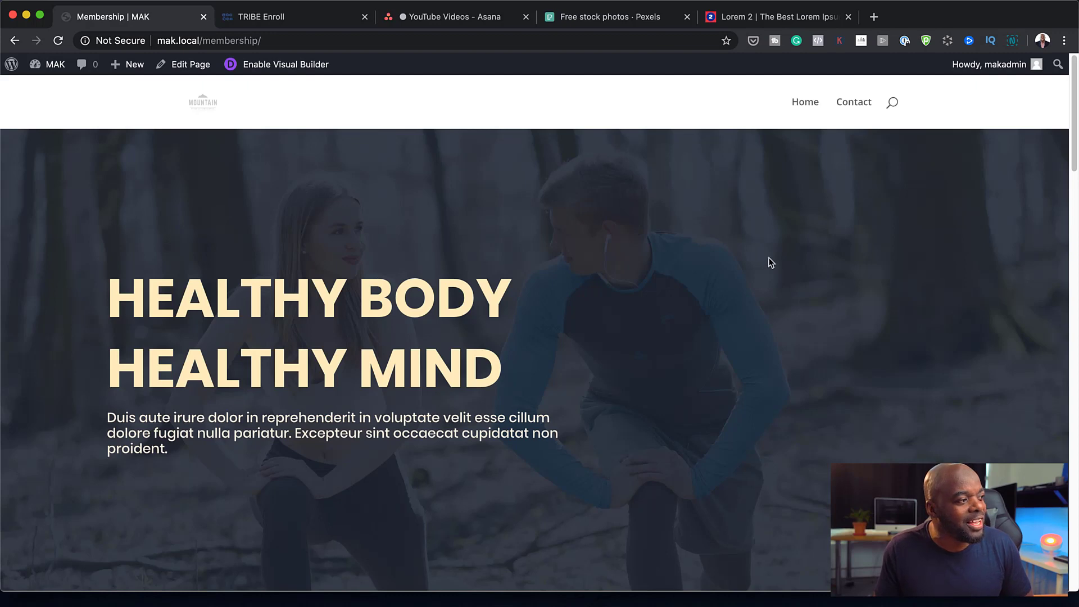
Step: Examine the finished Membership page, from the hero and membership cards to the text, food gallery and video tour sections
{"action": "scroll", "coordinate": [769, 257], "scroll_direction": "down", "scroll_amount": 5}
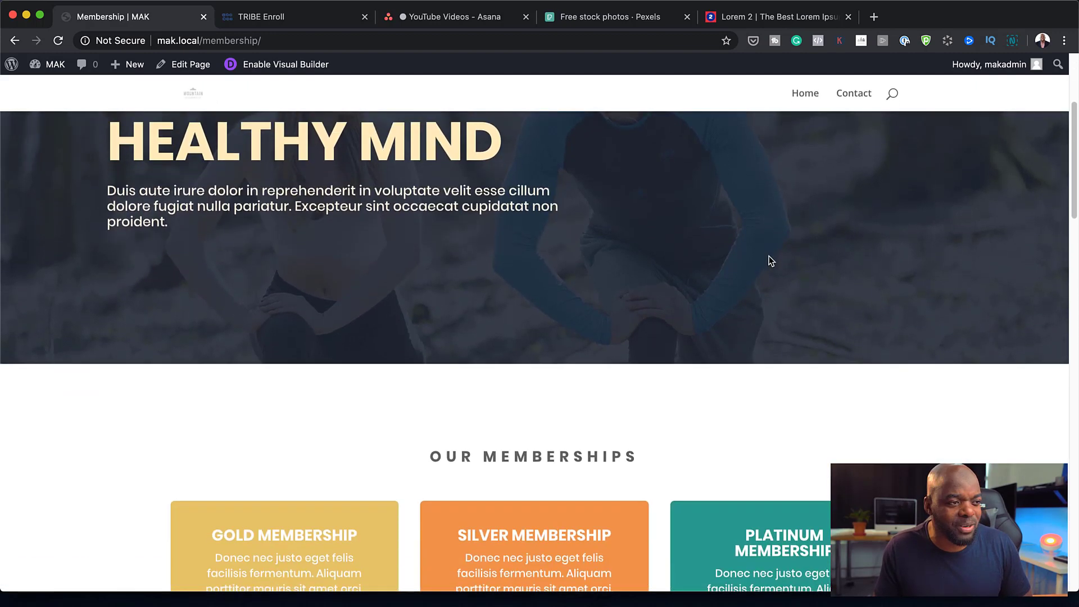
{"action": "scroll", "coordinate": [768, 260], "scroll_direction": "down", "scroll_amount": 5}
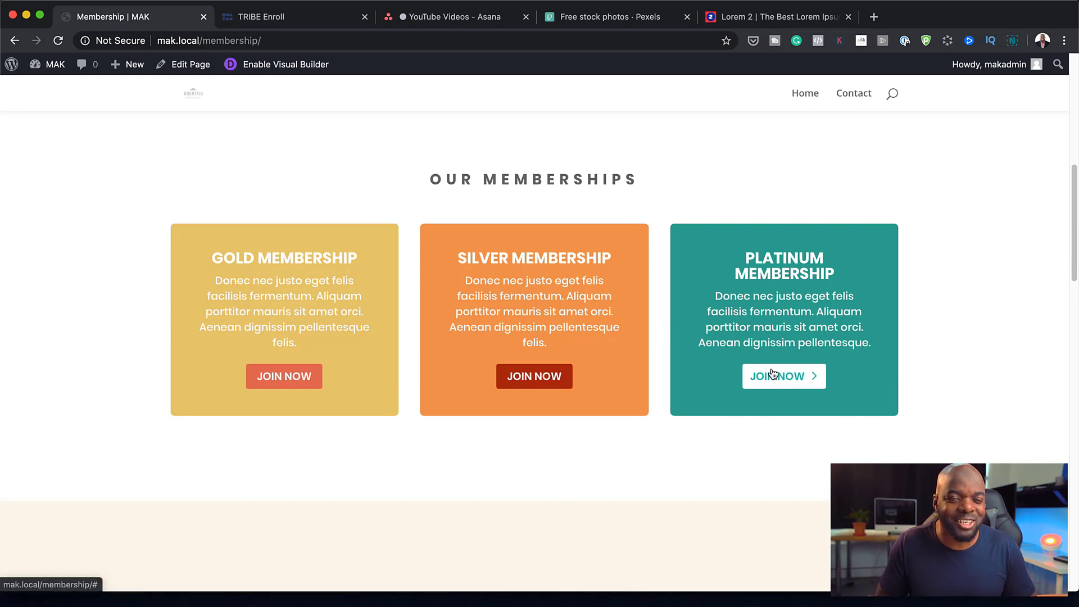
{"action": "scroll", "coordinate": [753, 382], "scroll_direction": "down", "scroll_amount": 6}
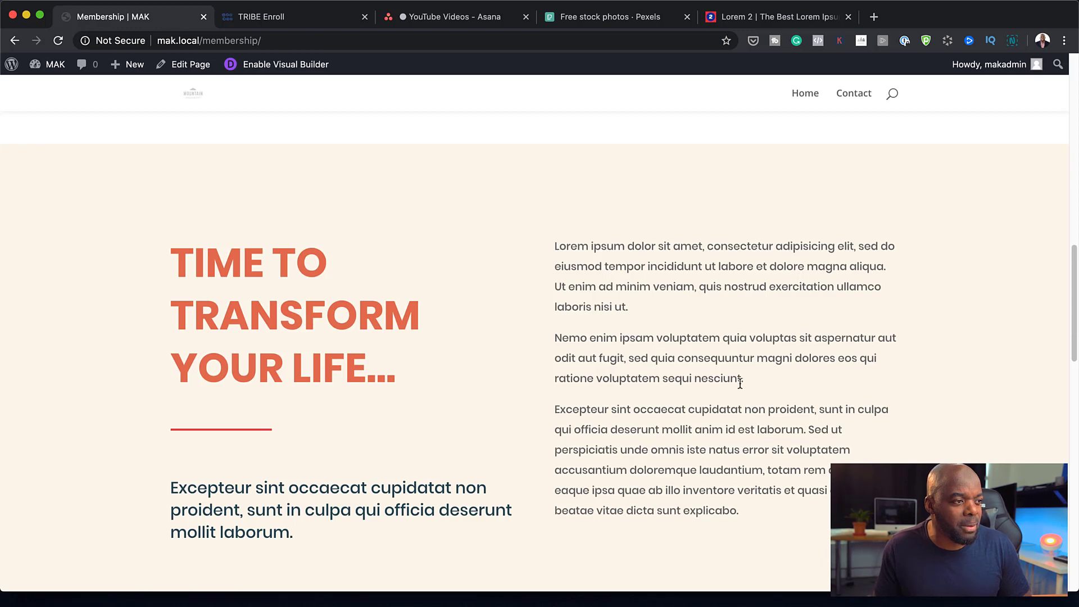
{"action": "scroll", "coordinate": [711, 444], "scroll_direction": "down", "scroll_amount": 5}
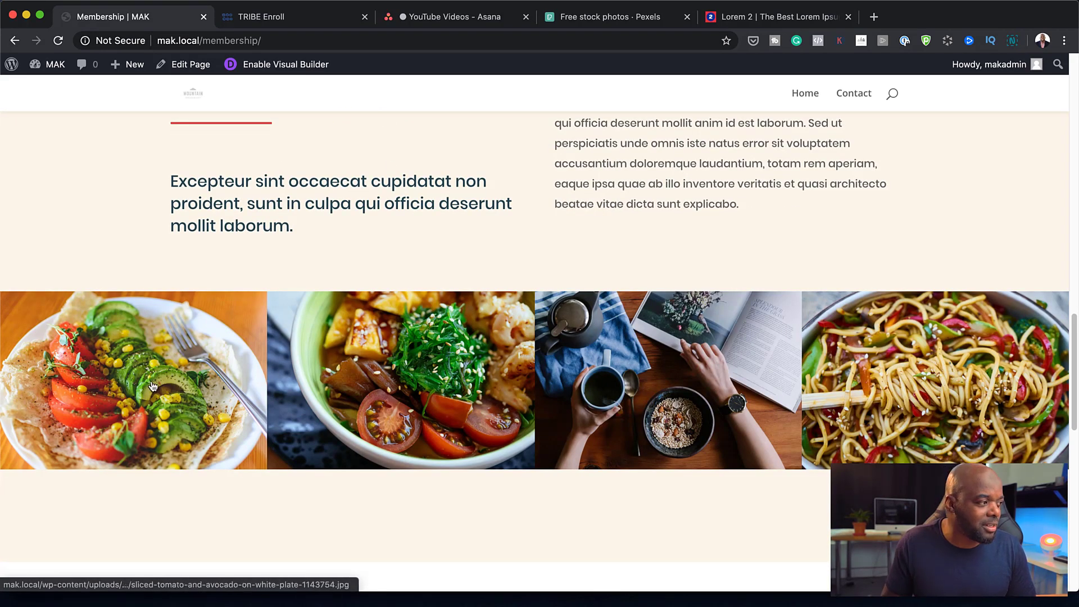
{"action": "scroll", "coordinate": [916, 396], "scroll_direction": "down", "scroll_amount": 6}
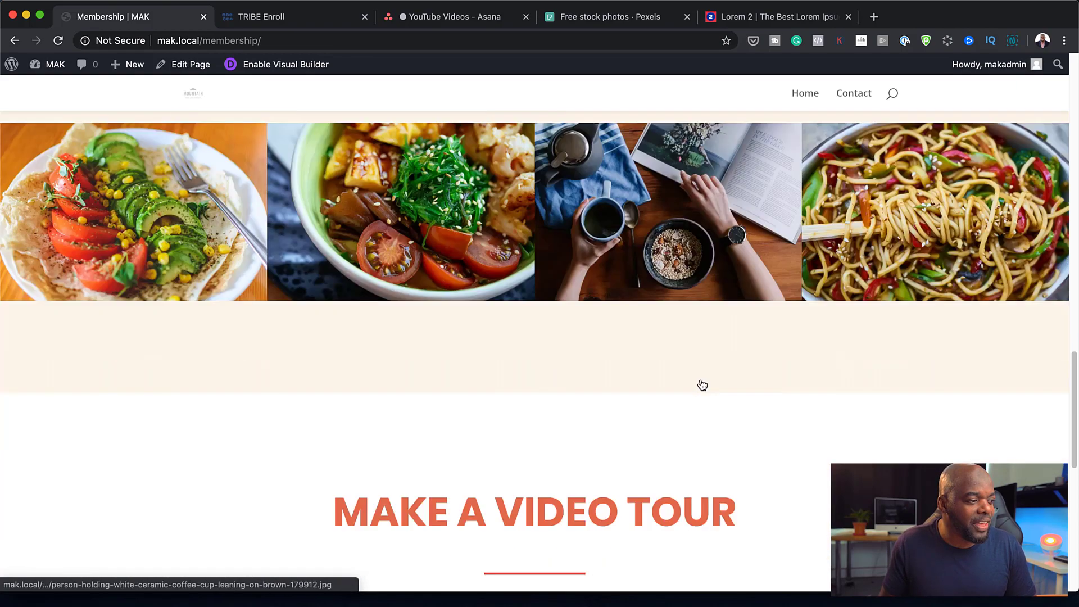
{"action": "scroll", "coordinate": [933, 369], "scroll_direction": "down", "scroll_amount": 5}
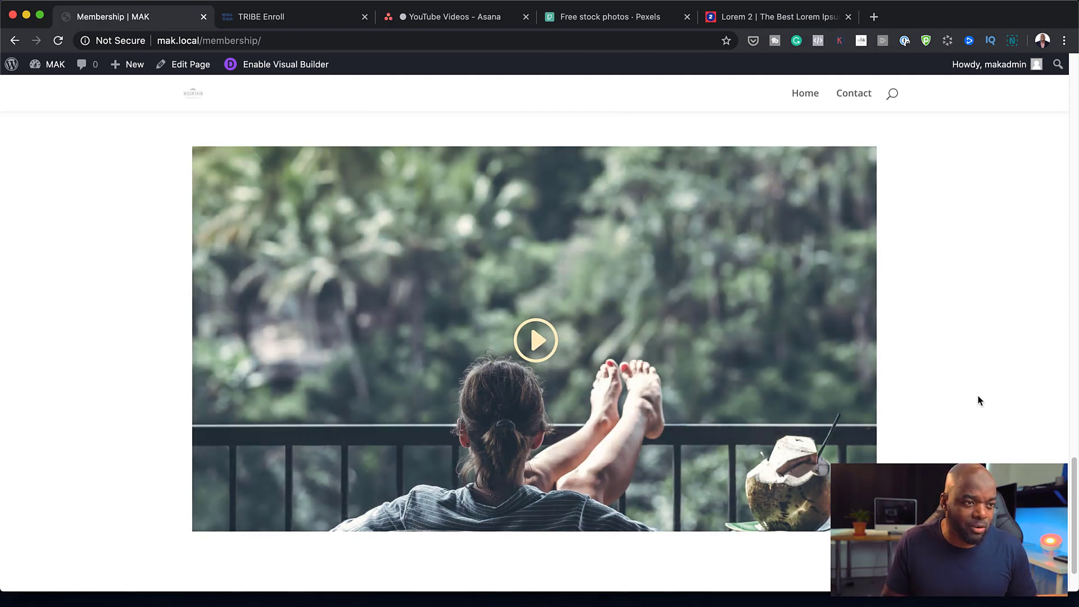
{"action": "scroll", "coordinate": [978, 397], "scroll_direction": "up", "scroll_amount": 5}
{"action": "scroll", "coordinate": [979, 400], "scroll_direction": "up", "scroll_amount": 15}
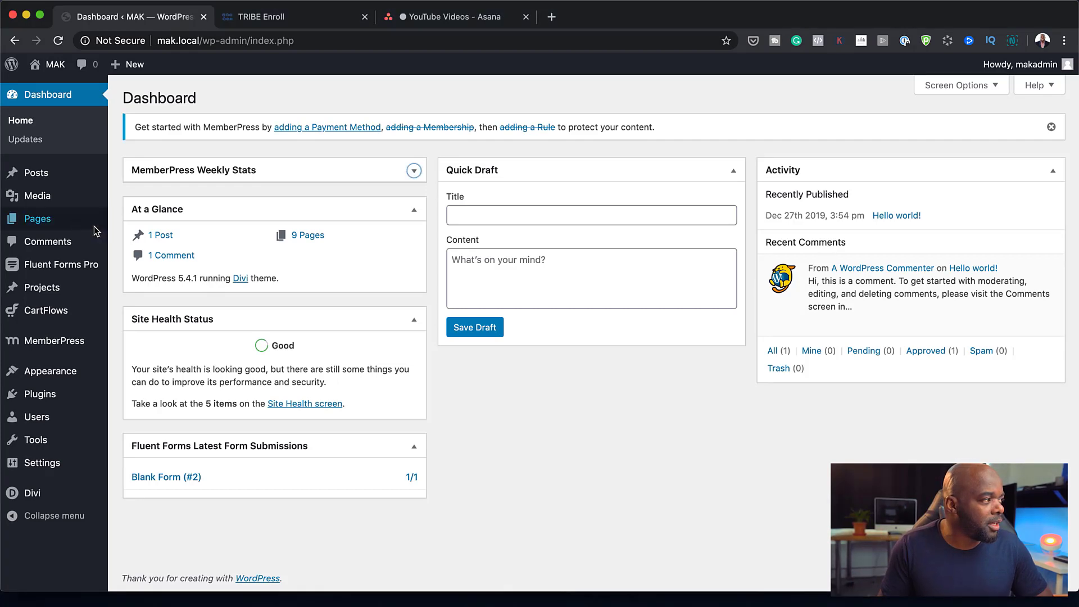
Step: Create a new page titled "Membership" and start editing it with the Divi Builder
{"action": "mouse_move", "coordinate": [96, 227]}
{"action": "left_click", "coordinate": [128, 242]}
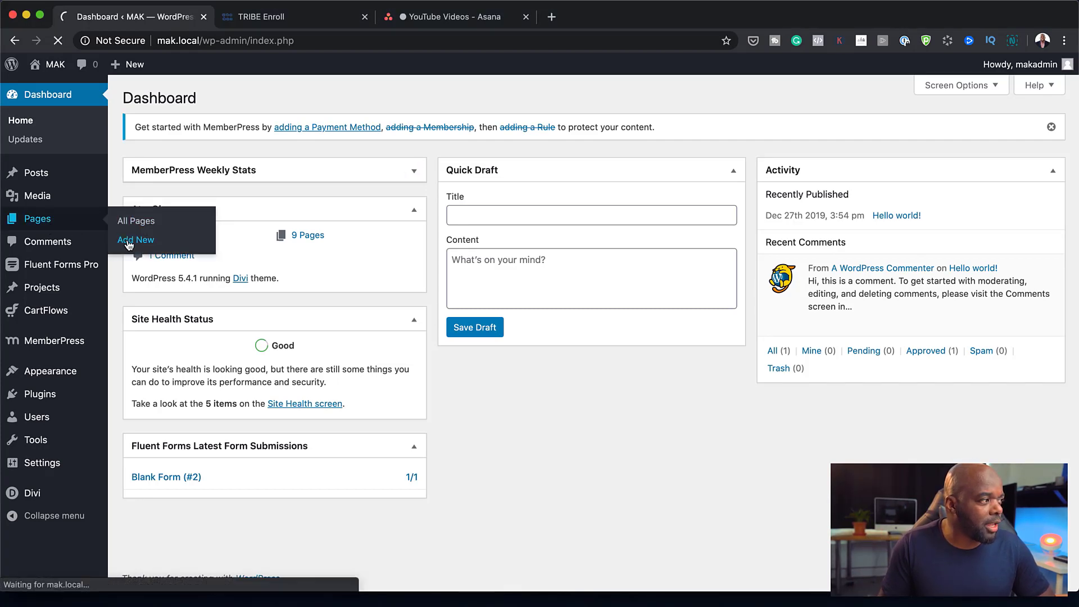
{"action": "type", "text": "Membership"}
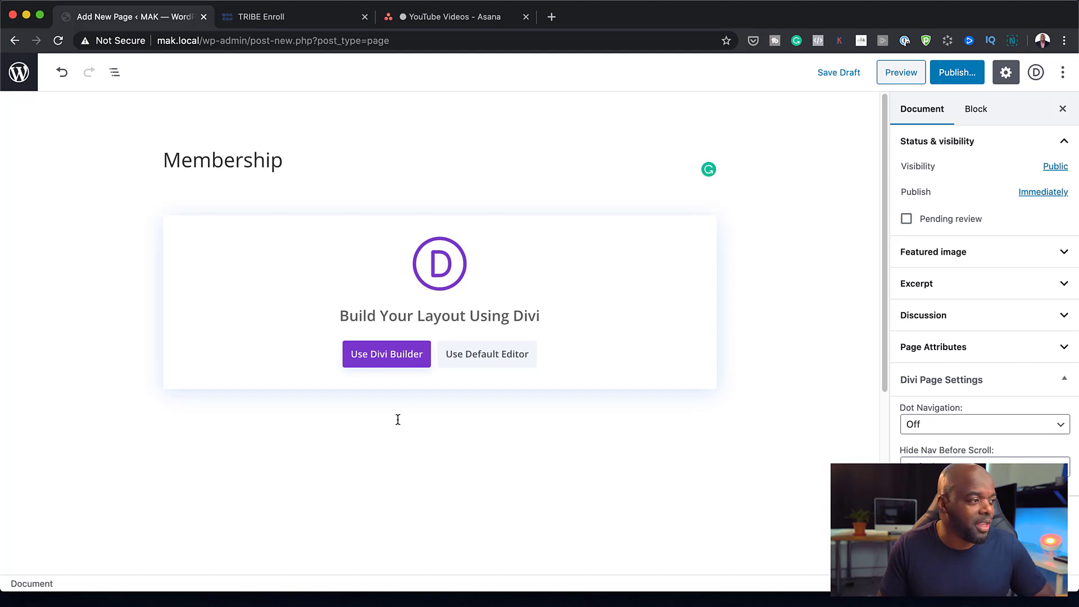
{"action": "left_click", "coordinate": [400, 365]}
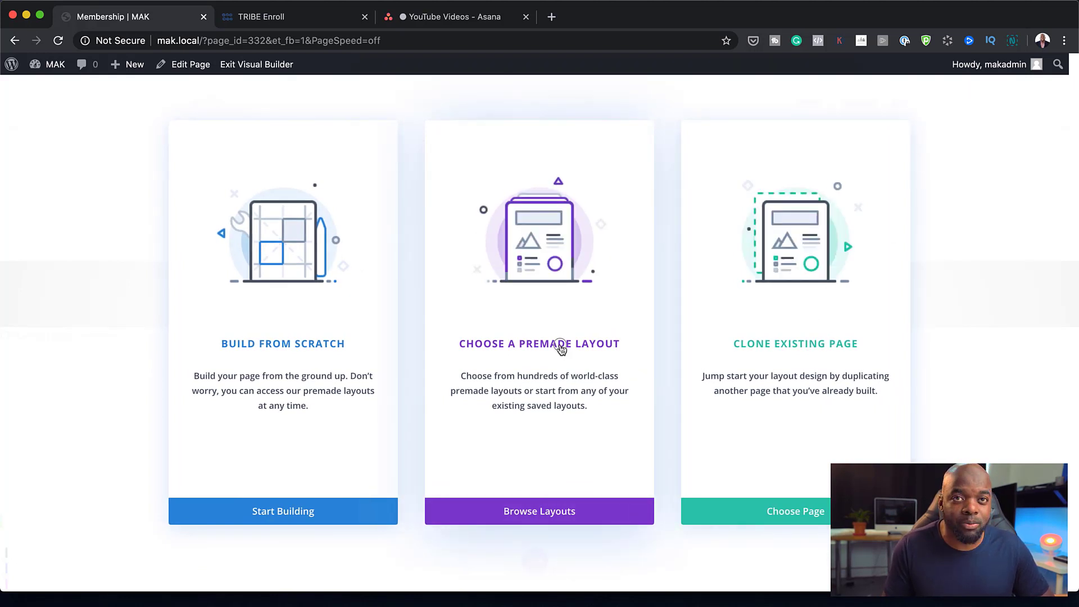
Step: Load the Travel Agency Landing Page premade layout from the Travel Agency layout pack into the page
{"action": "left_click", "coordinate": [560, 348]}
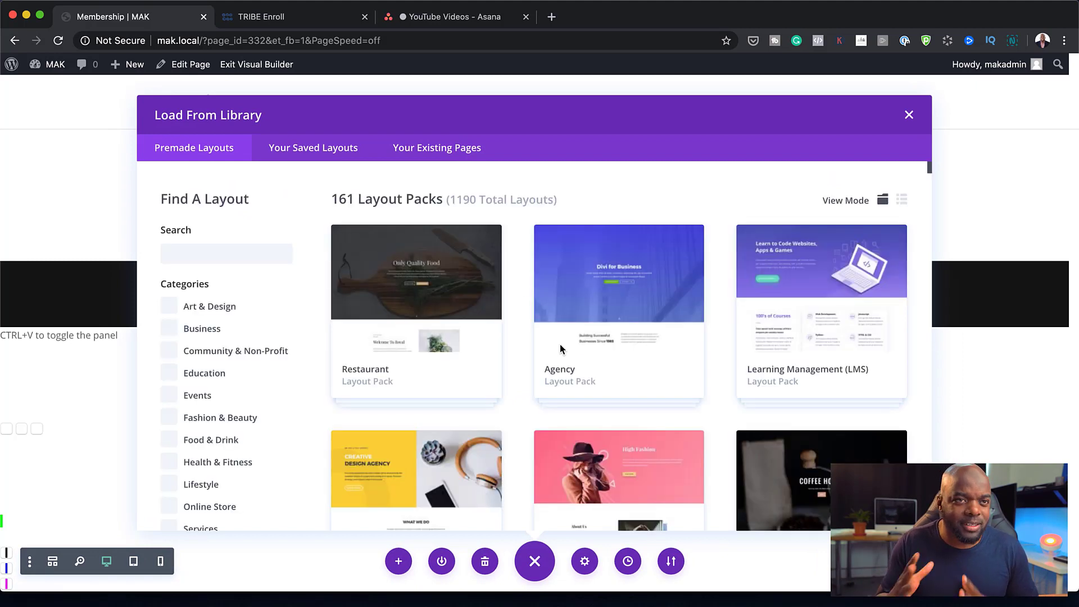
{"action": "scroll", "coordinate": [494, 309], "scroll_direction": "down", "scroll_amount": 5}
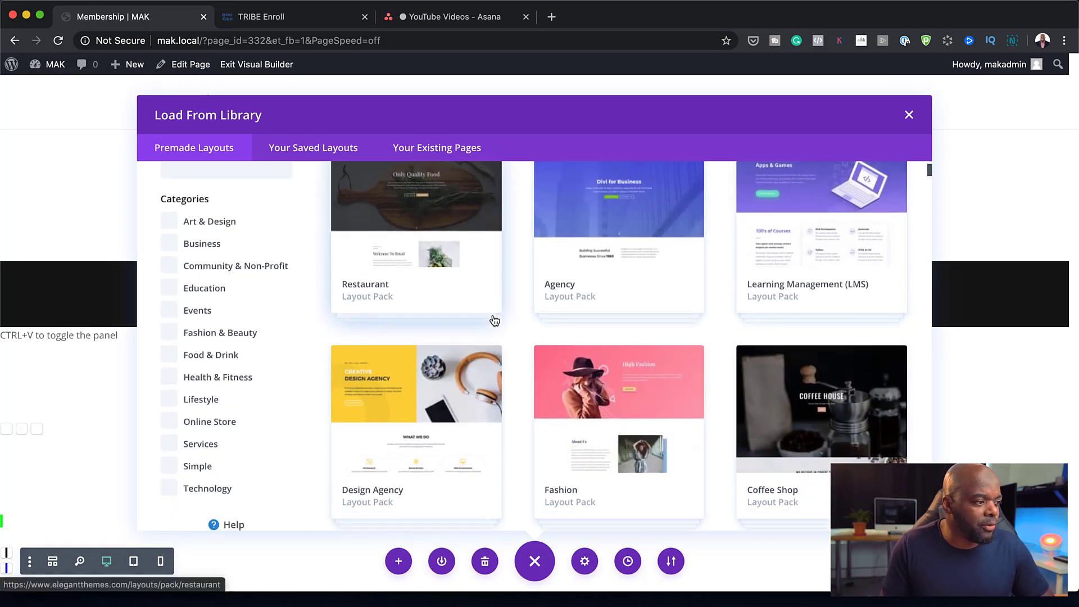
{"action": "scroll", "coordinate": [495, 320], "scroll_direction": "down", "scroll_amount": 3}
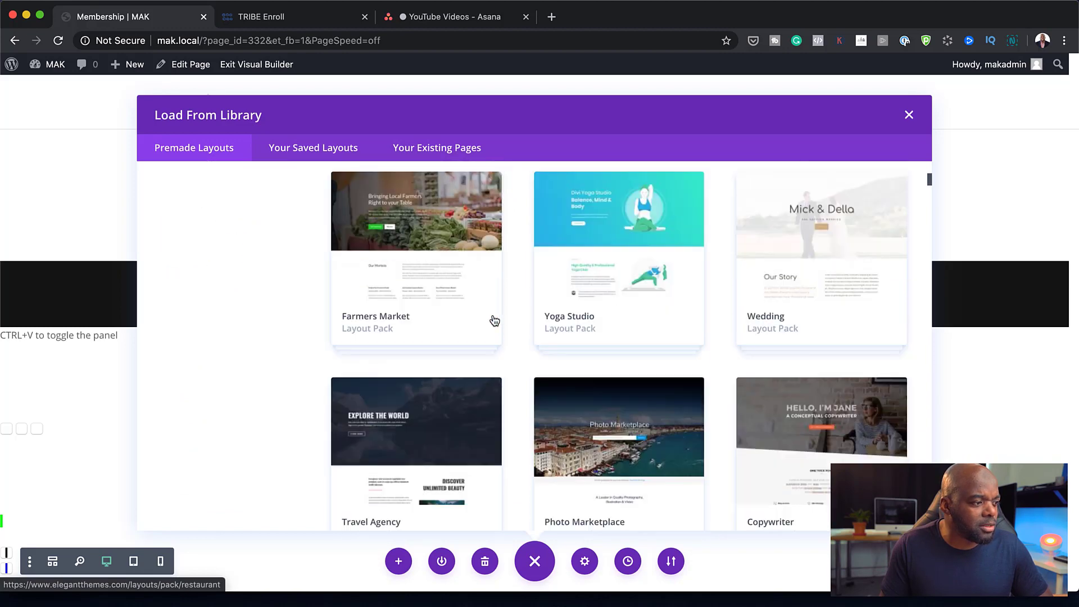
{"action": "scroll", "coordinate": [495, 321], "scroll_direction": "down", "scroll_amount": 1}
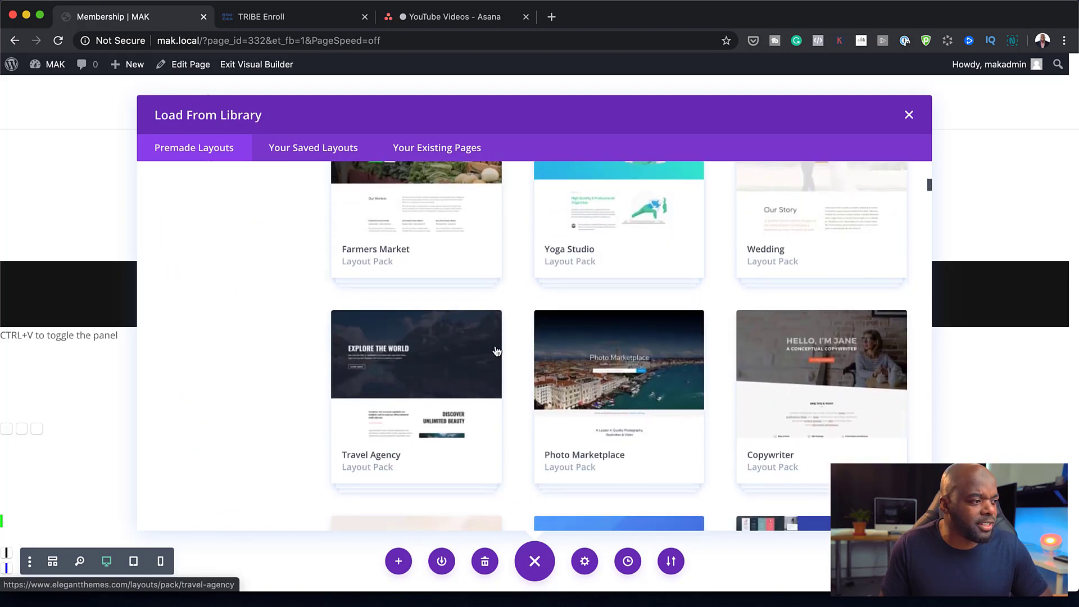
{"action": "left_click", "coordinate": [453, 365]}
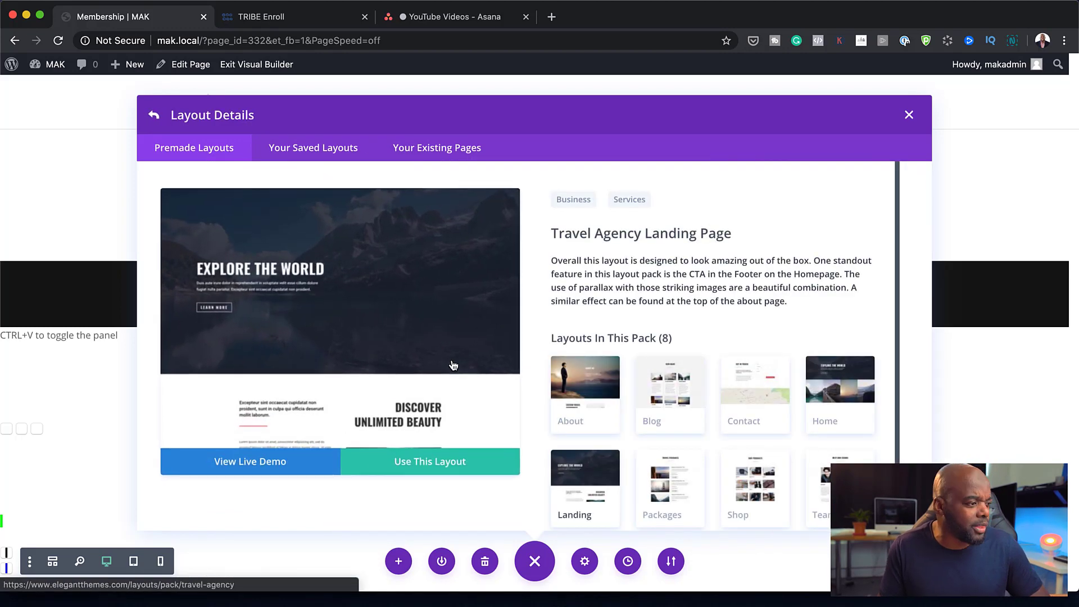
{"action": "left_click", "coordinate": [453, 466]}
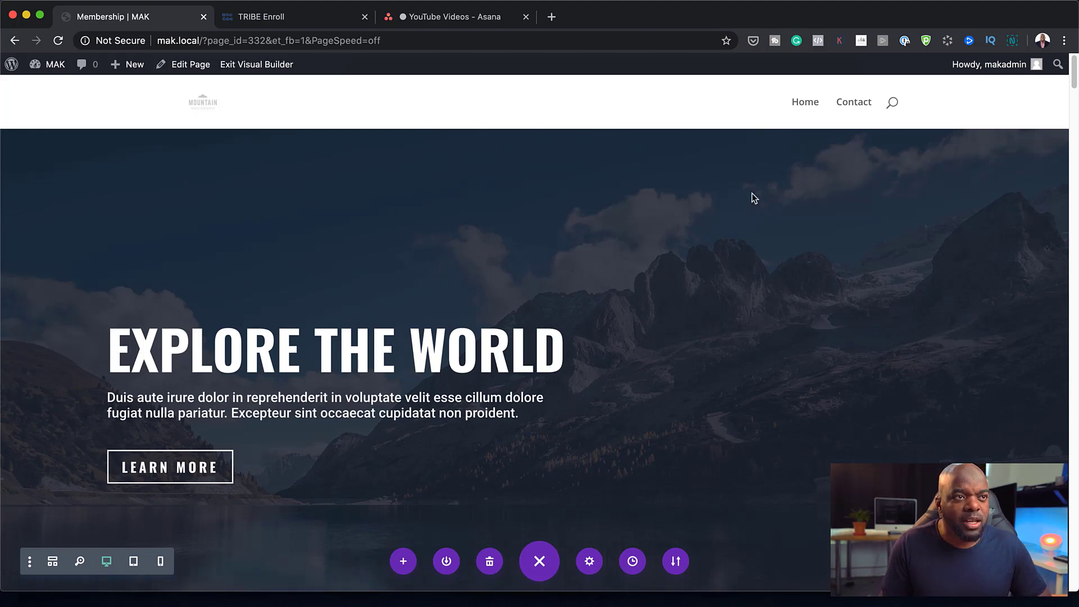
Step: Open pexels.com in a new browser tab and look through its free stock photos
{"action": "left_click", "coordinate": [551, 16]}
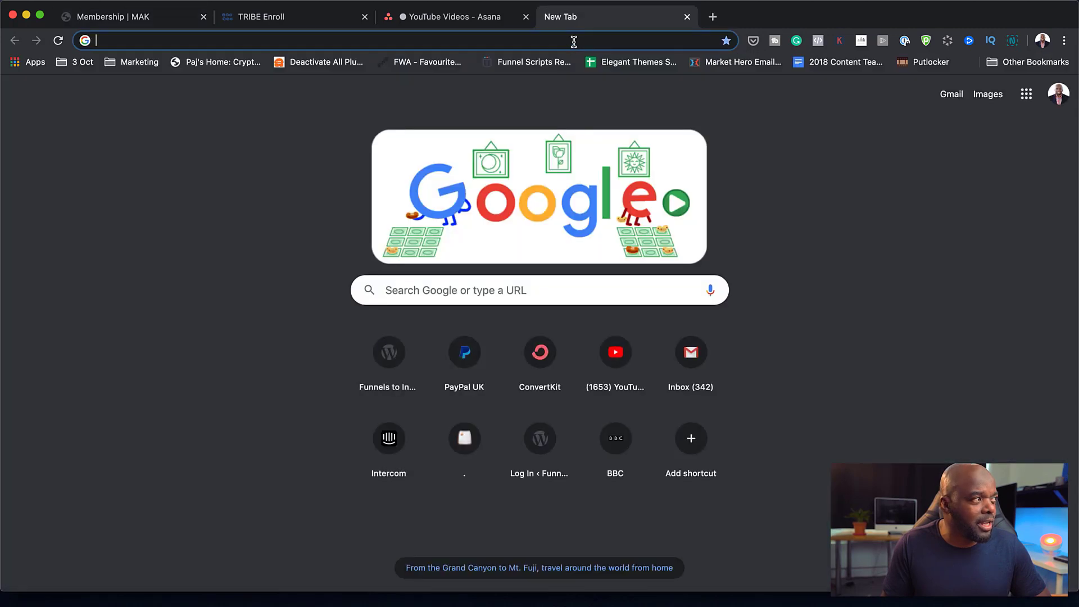
{"action": "type", "text": "pexels.com"}
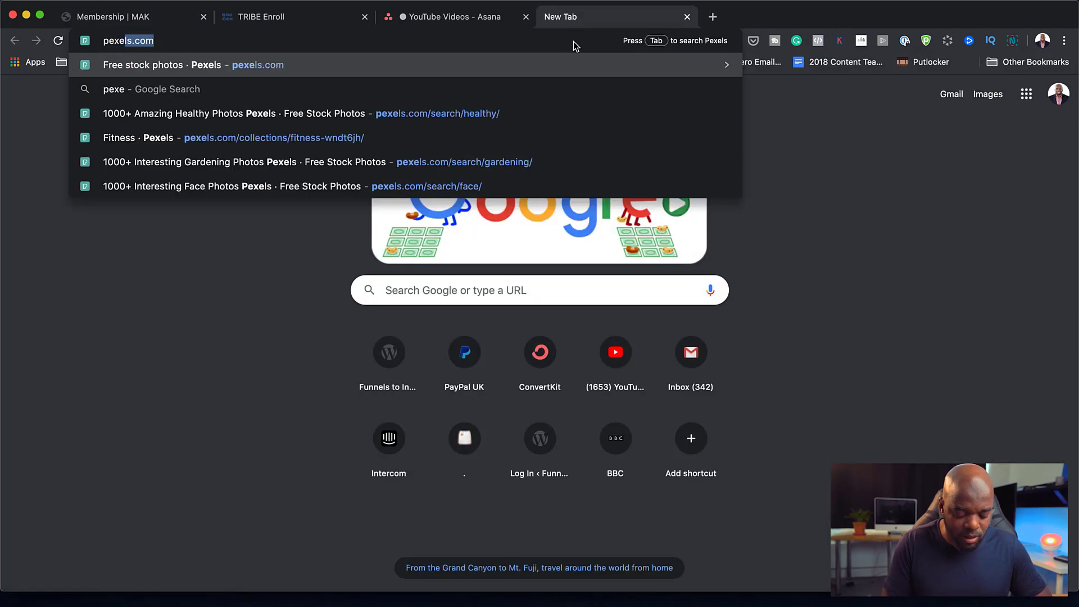
{"action": "key", "text": "Return"}
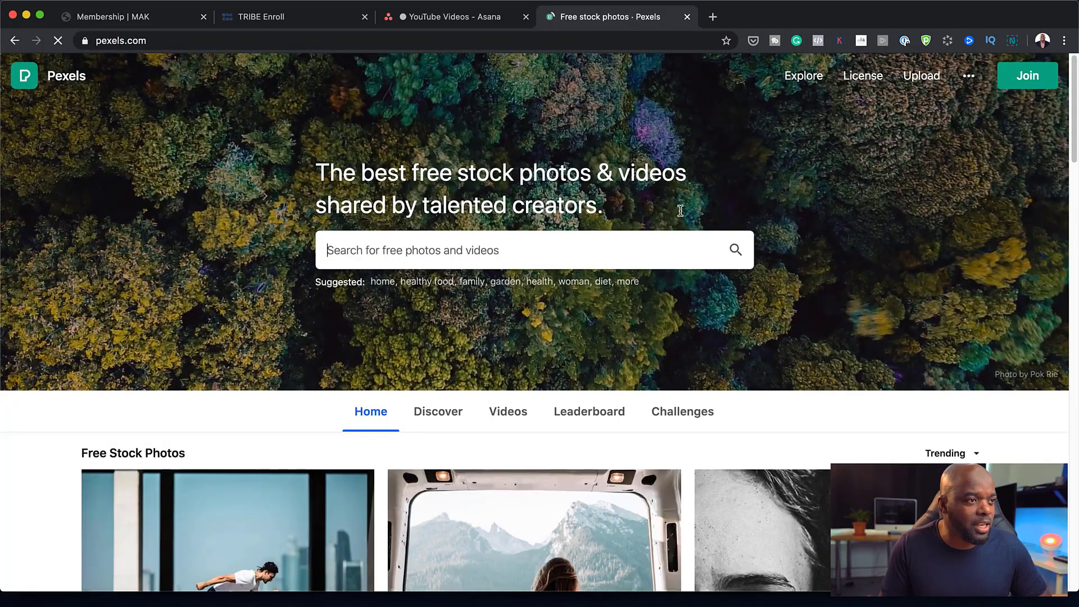
{"action": "scroll", "coordinate": [551, 481], "scroll_direction": "down", "scroll_amount": 5}
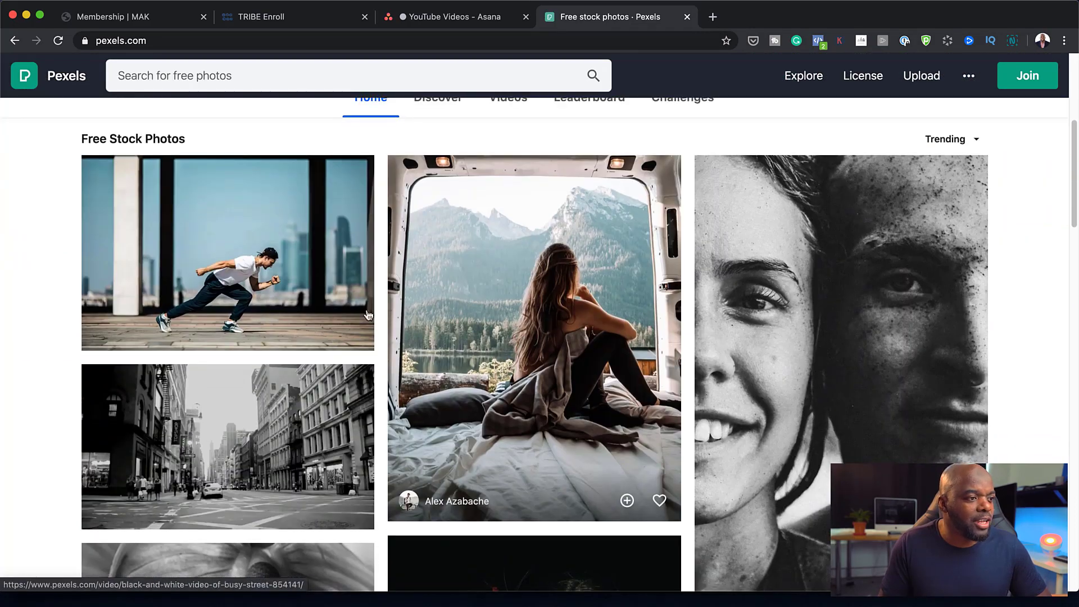
{"action": "scroll", "coordinate": [793, 298], "scroll_direction": "down", "scroll_amount": 8}
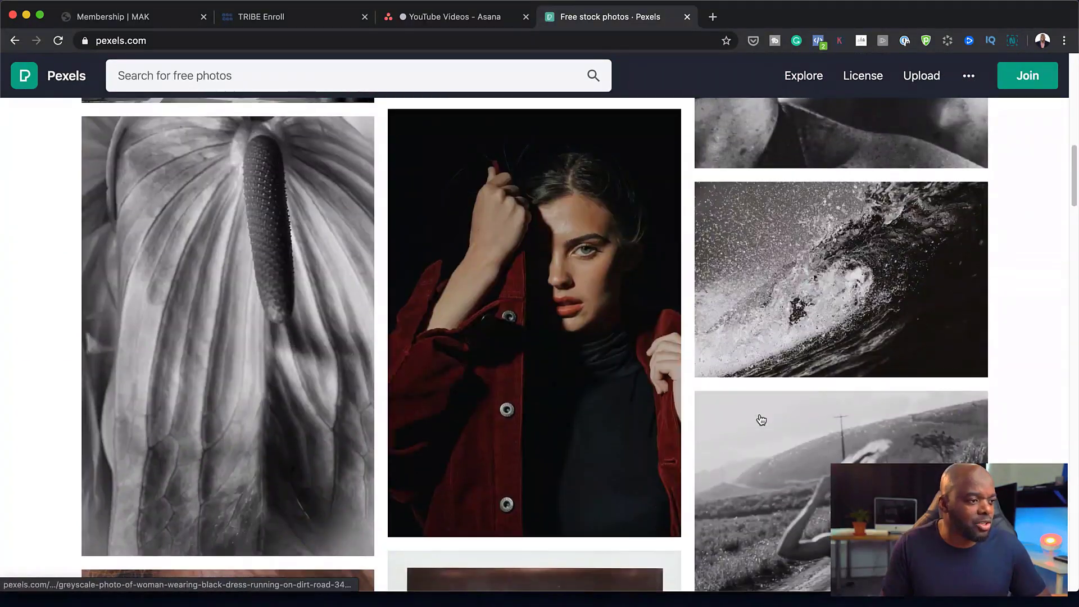
{"action": "scroll", "coordinate": [857, 341], "scroll_direction": "down", "scroll_amount": 1}
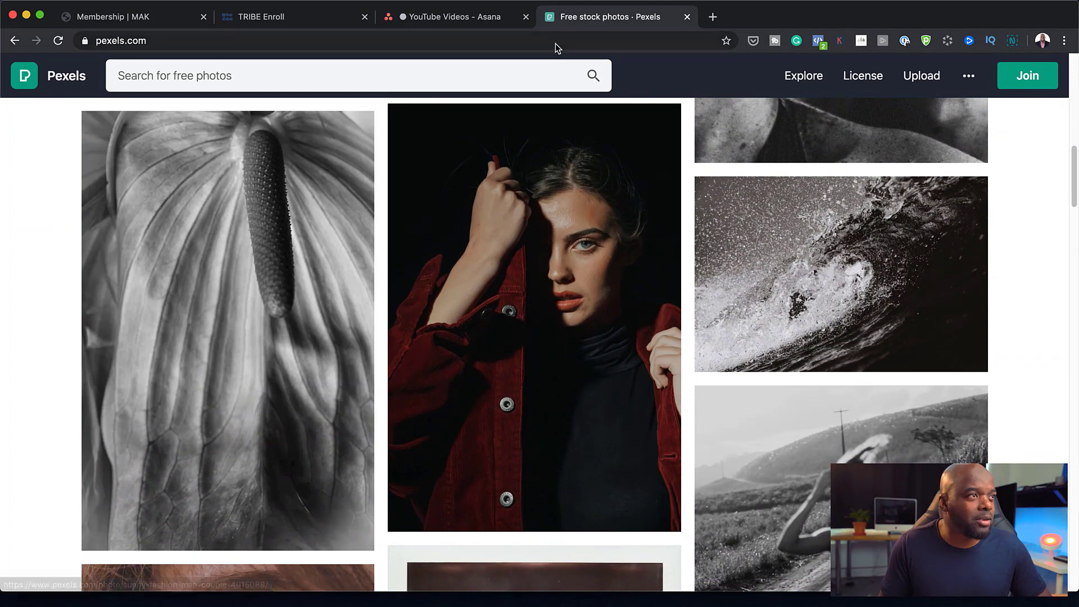
Step: Return to the Membership page, show its Layers list, move it over the hero image and enlarge it to list more sections
{"action": "left_click", "coordinate": [126, 17]}
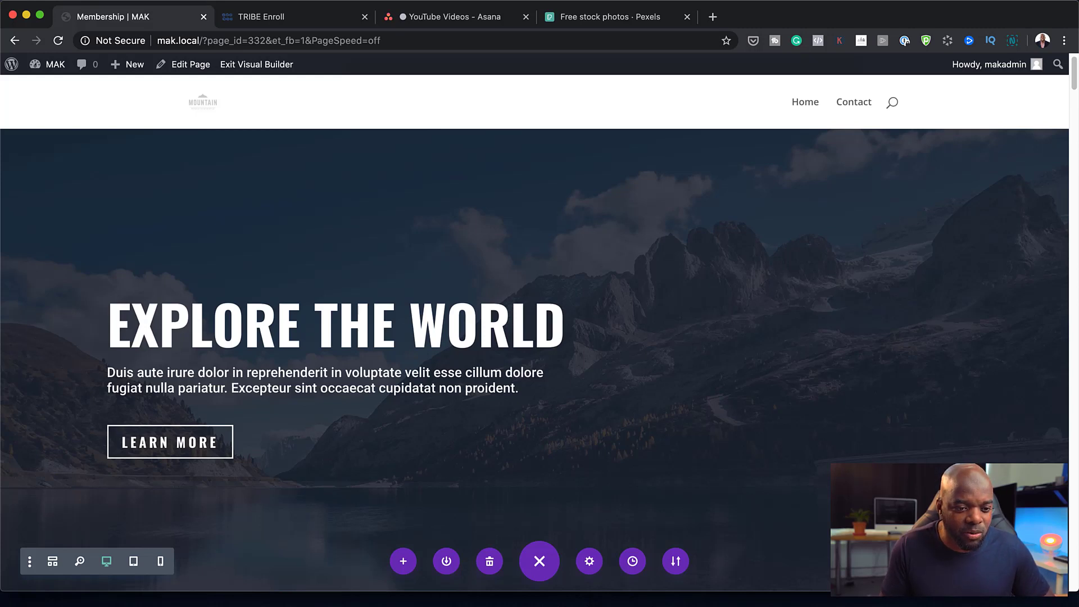
{"action": "left_click", "coordinate": [873, 561]}
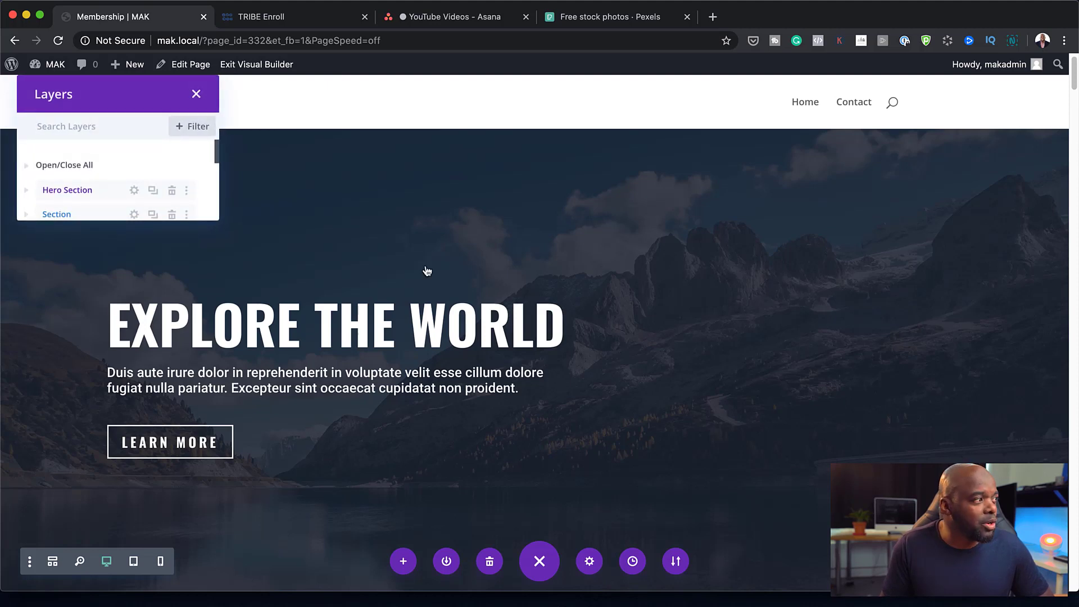
{"action": "left_click_drag", "start_coordinate": [140, 95], "coordinate": [970, 162]}
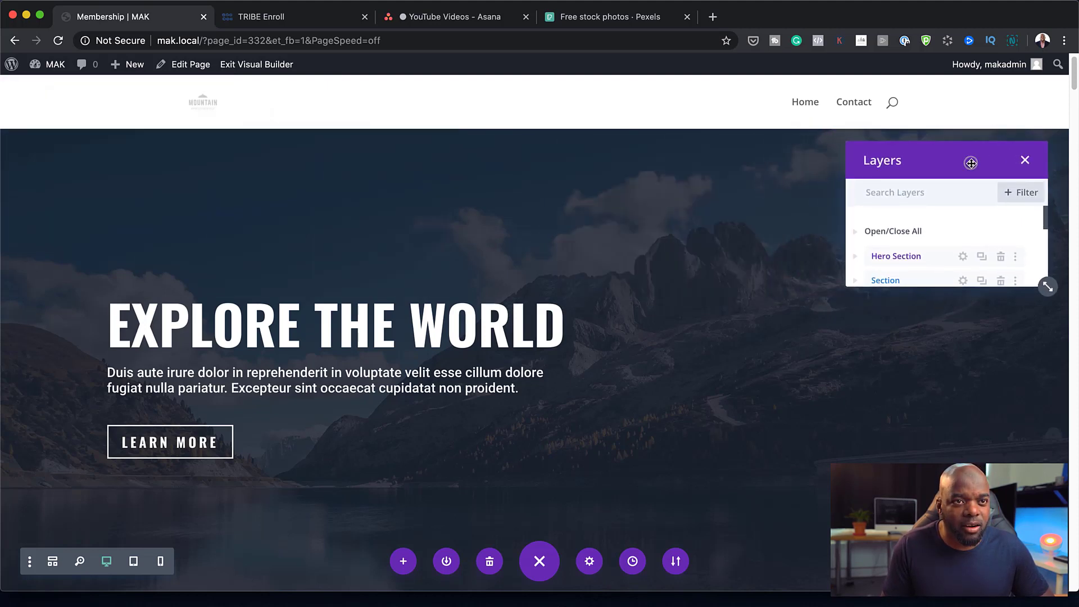
{"action": "left_click_drag", "start_coordinate": [1045, 286], "coordinate": [1057, 464]}
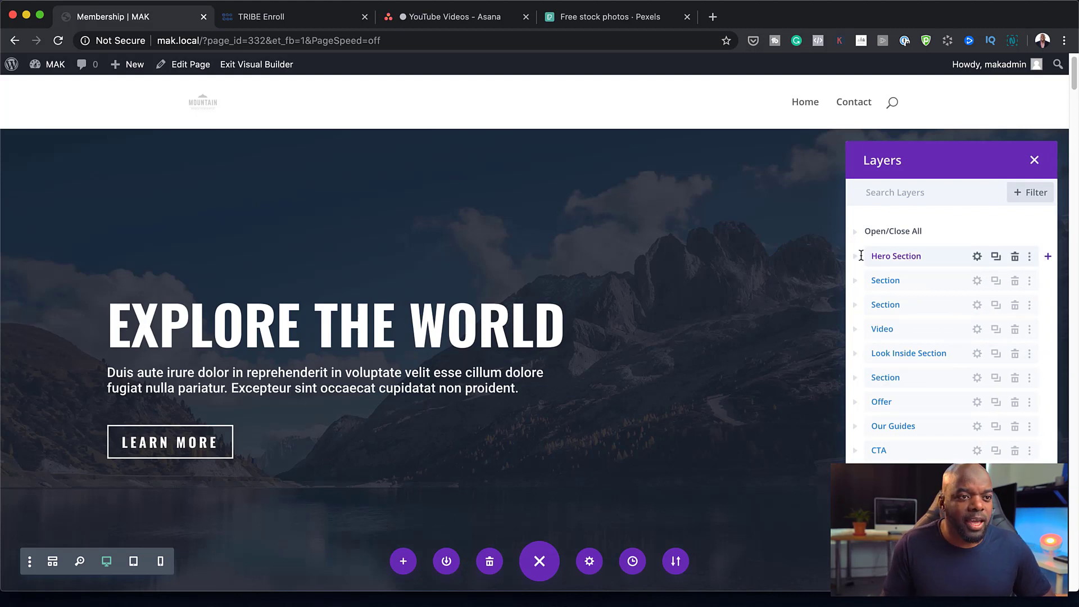
Step: Change the title of the Hero module in the Hero Section to "Healthy body healthy mind"
{"action": "left_click", "coordinate": [856, 258]}
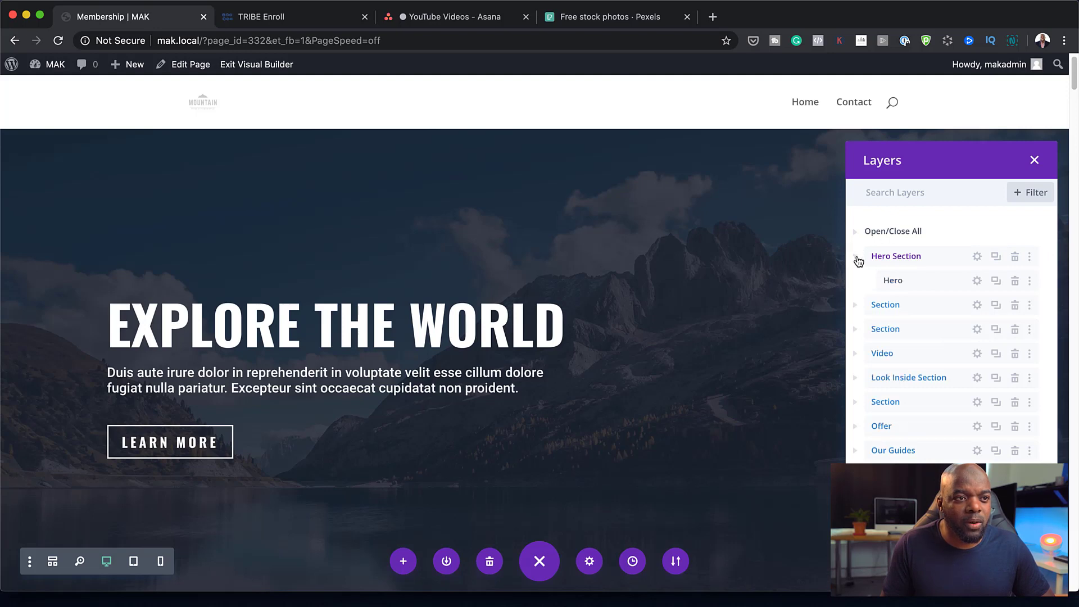
{"action": "left_click", "coordinate": [978, 281]}
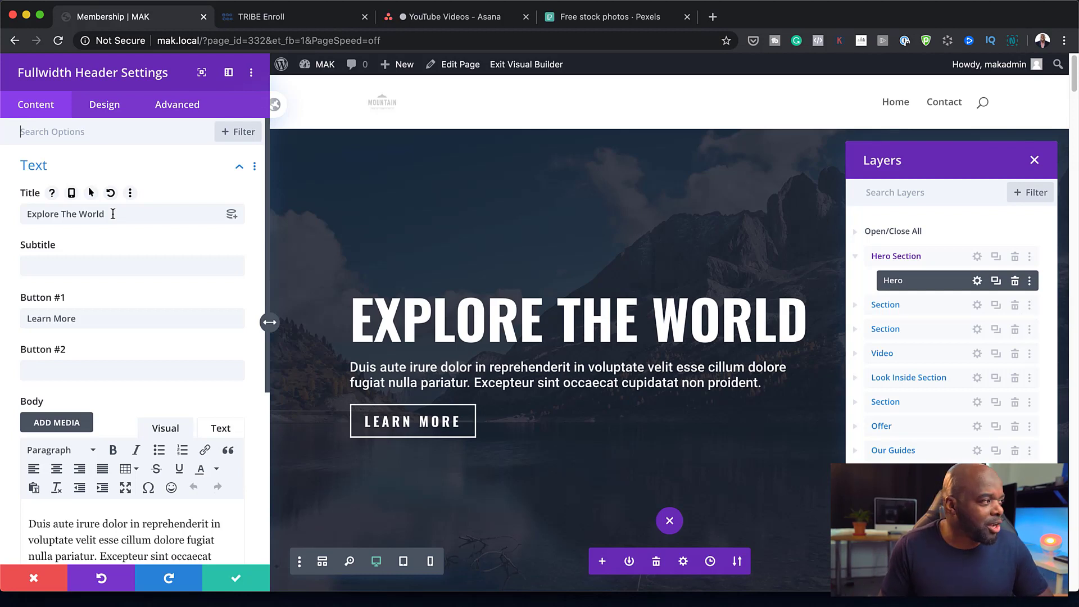
{"action": "triple_click", "coordinate": [113, 214]}
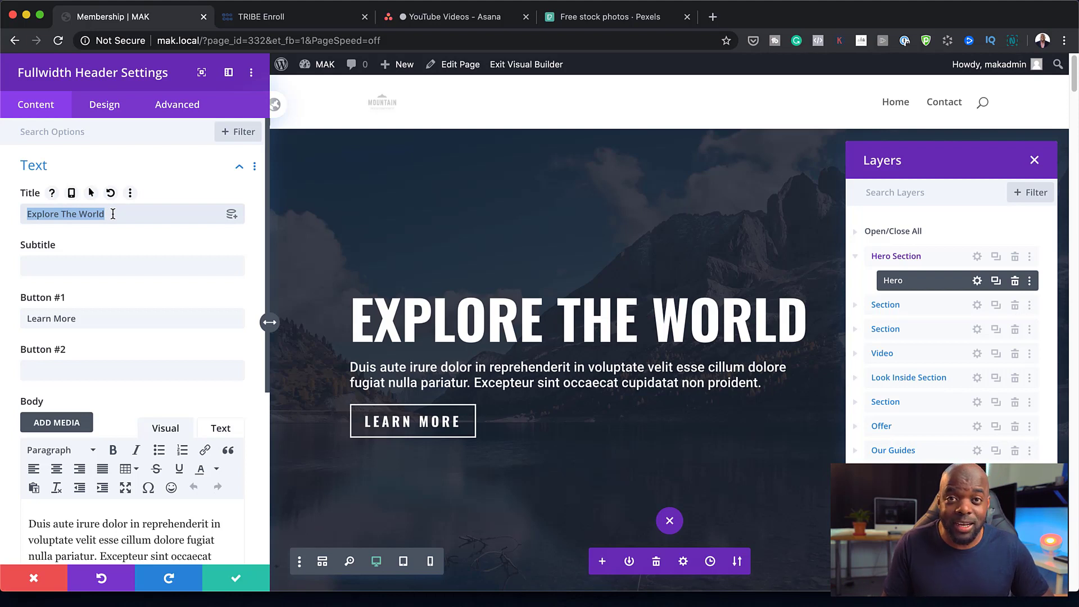
{"action": "type", "text": "Healthy budy"}
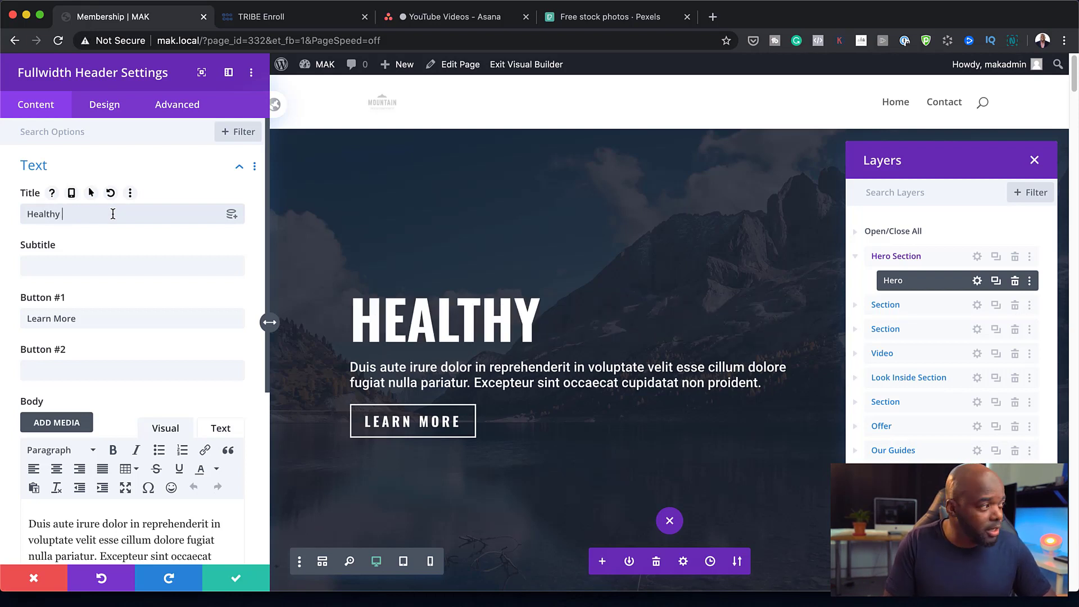
{"action": "key", "text": "BackSpace"}
{"action": "key", "text": "BackSpace"}
{"action": "key", "text": "BackSpace"}
{"action": "key", "text": "BackSpace"}
{"action": "type", "text": "ody healthy mind"}
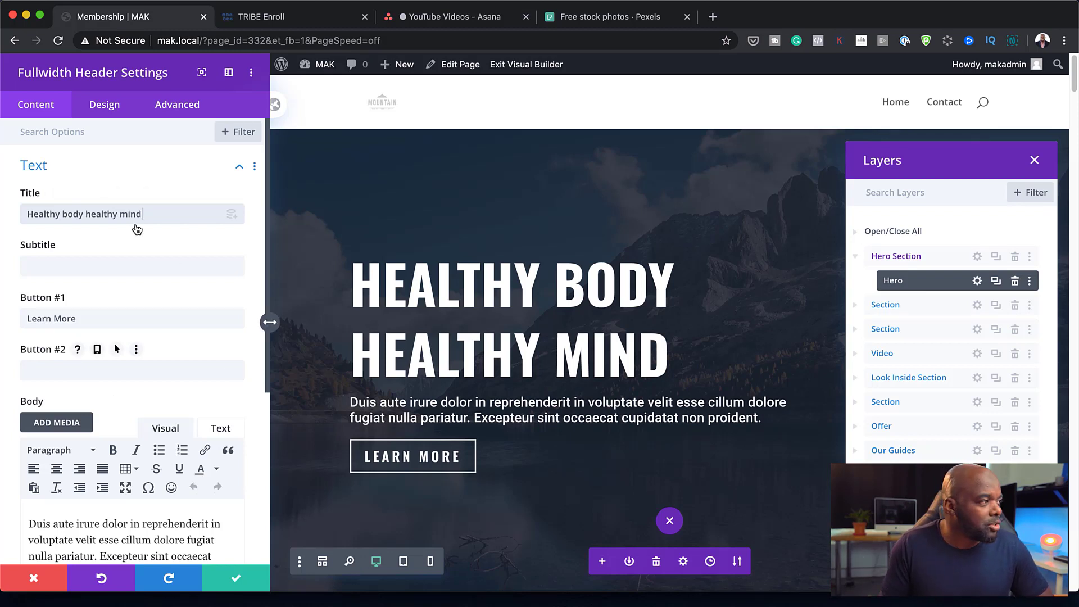
Step: Set the hero title's font to Poppins
{"action": "left_click", "coordinate": [115, 112]}
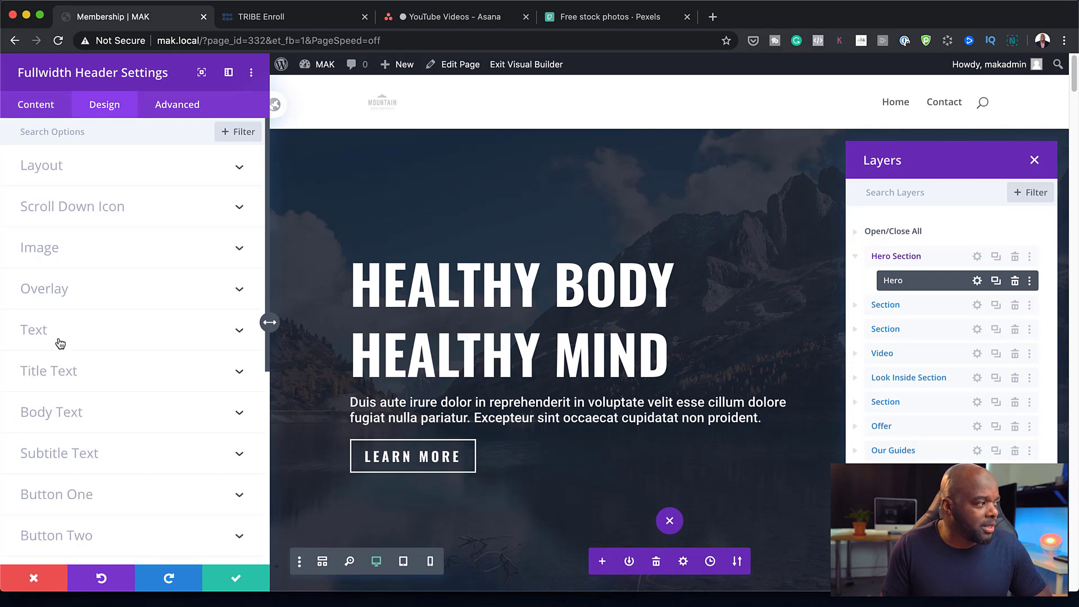
{"action": "left_click", "coordinate": [65, 372]}
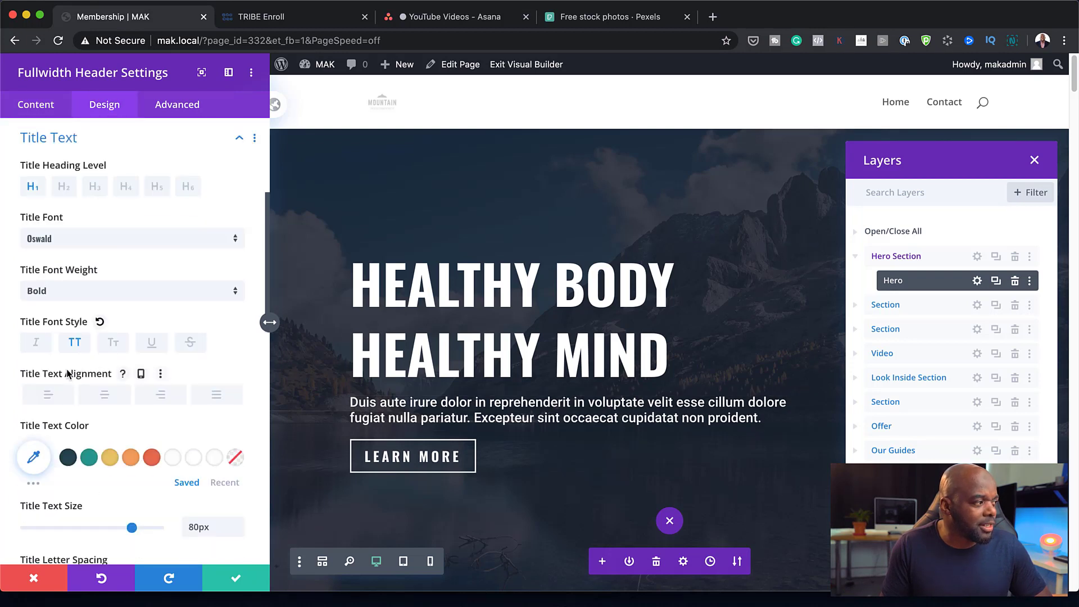
{"action": "left_click", "coordinate": [80, 243]}
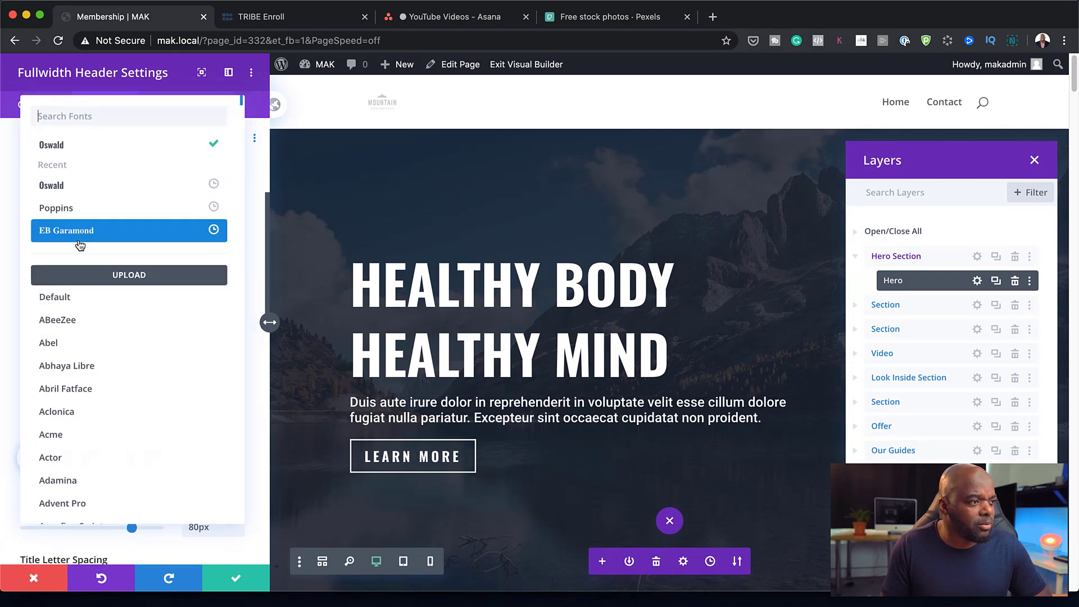
{"action": "left_click", "coordinate": [87, 210]}
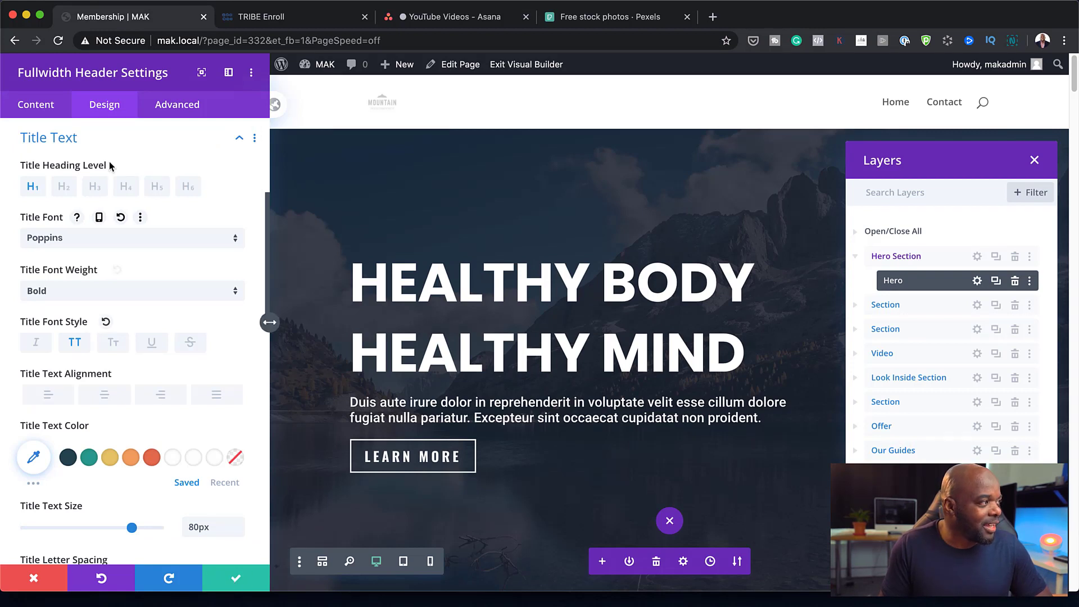
Step: Clear the Button #1 text of the Hero module to remove its Learn More button
{"action": "left_click", "coordinate": [45, 105]}
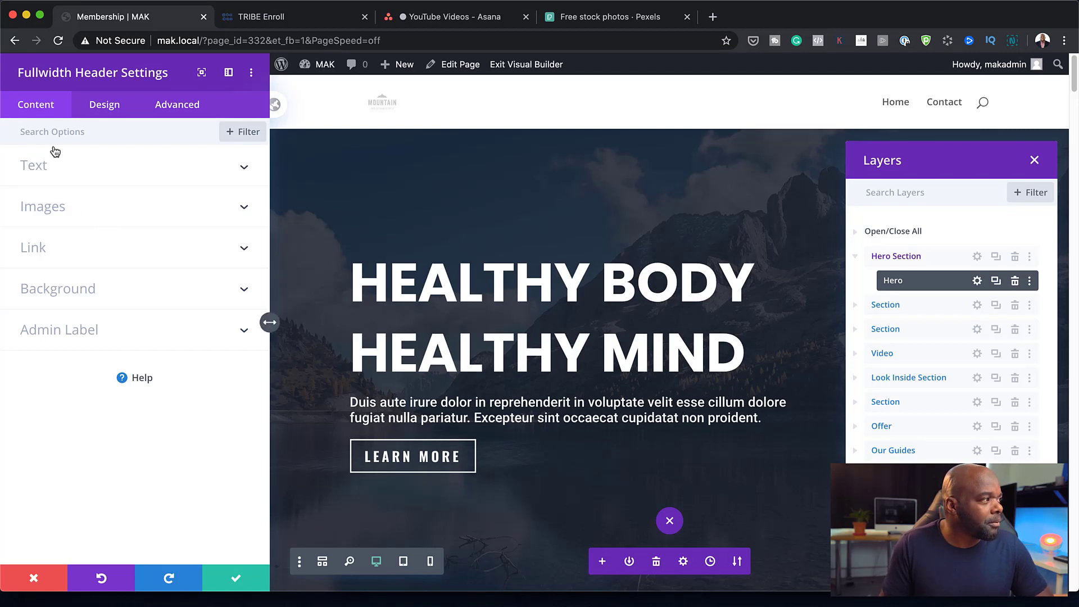
{"action": "left_click", "coordinate": [55, 170]}
{"action": "scroll", "coordinate": [194, 450], "scroll_direction": "down", "scroll_amount": 1}
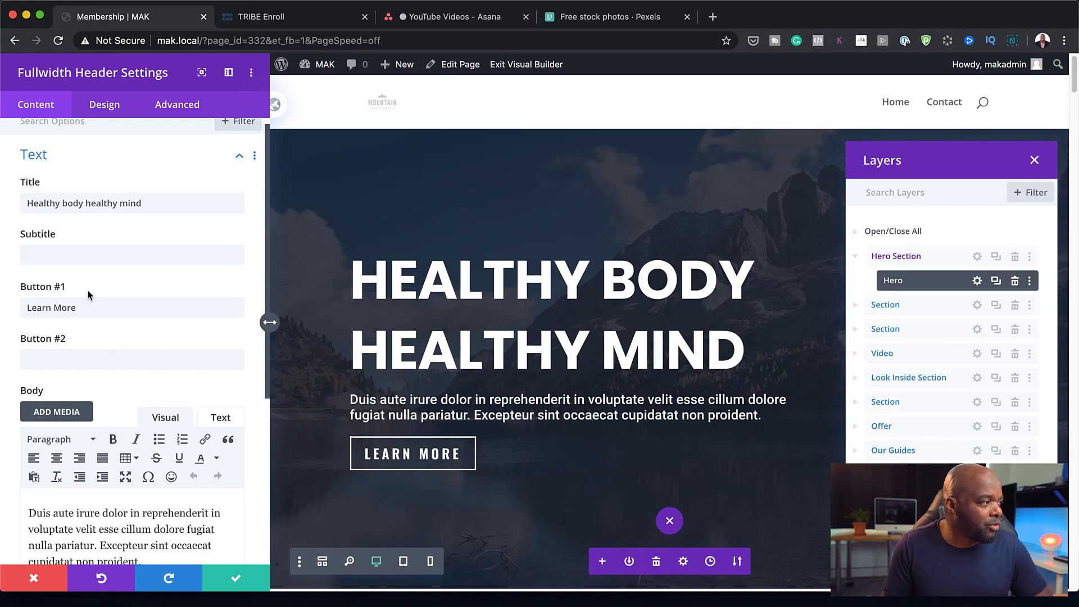
{"action": "scroll", "coordinate": [90, 354], "scroll_direction": "down", "scroll_amount": 1}
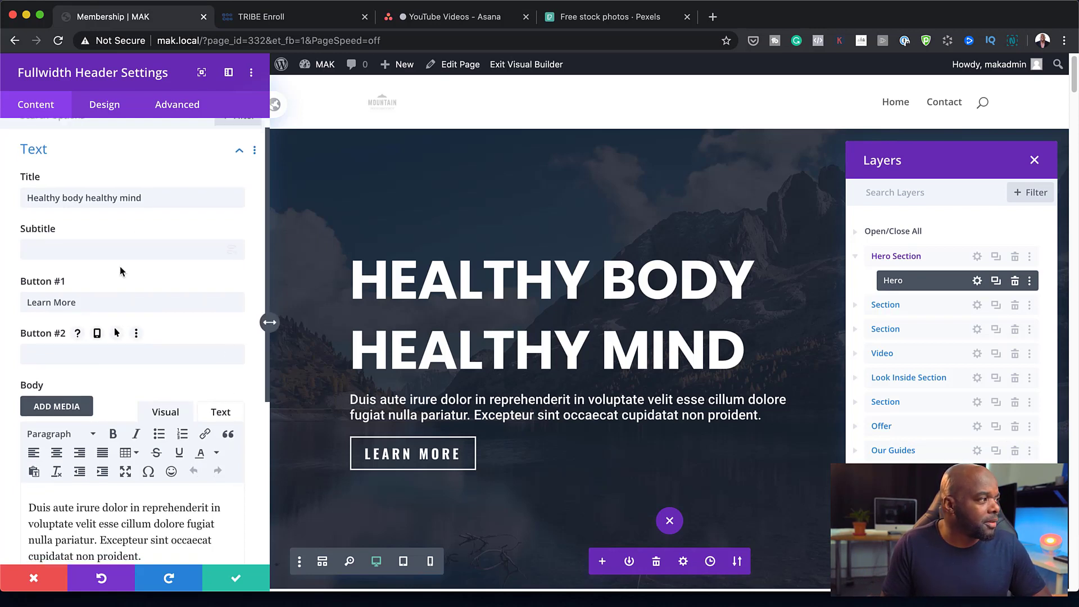
{"action": "scroll", "coordinate": [120, 271], "scroll_direction": "down", "scroll_amount": 5}
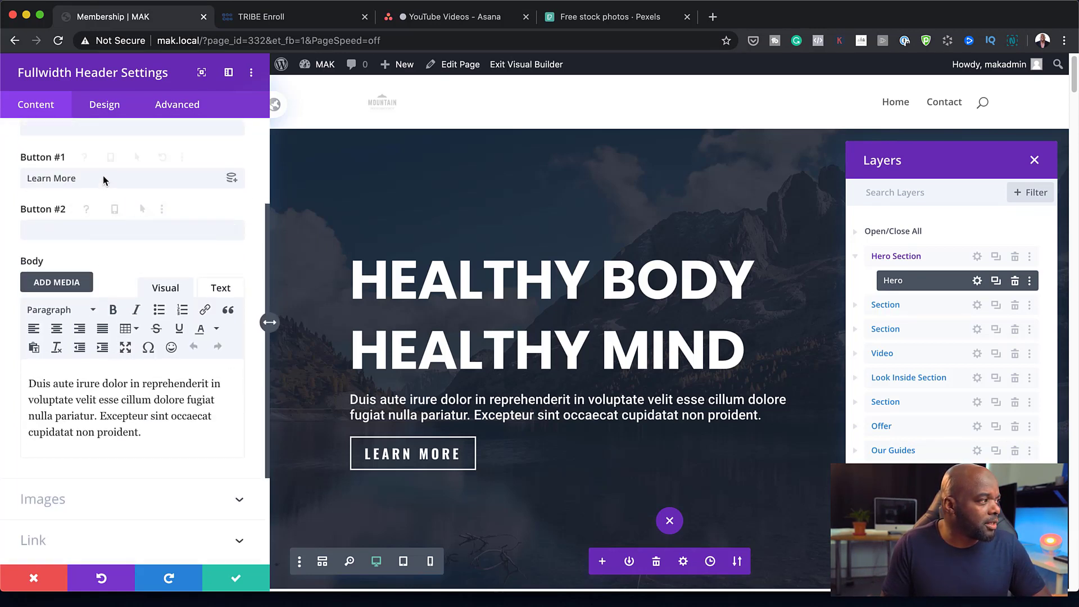
{"action": "triple_click", "coordinate": [104, 179]}
{"action": "key", "text": "BackSpace"}
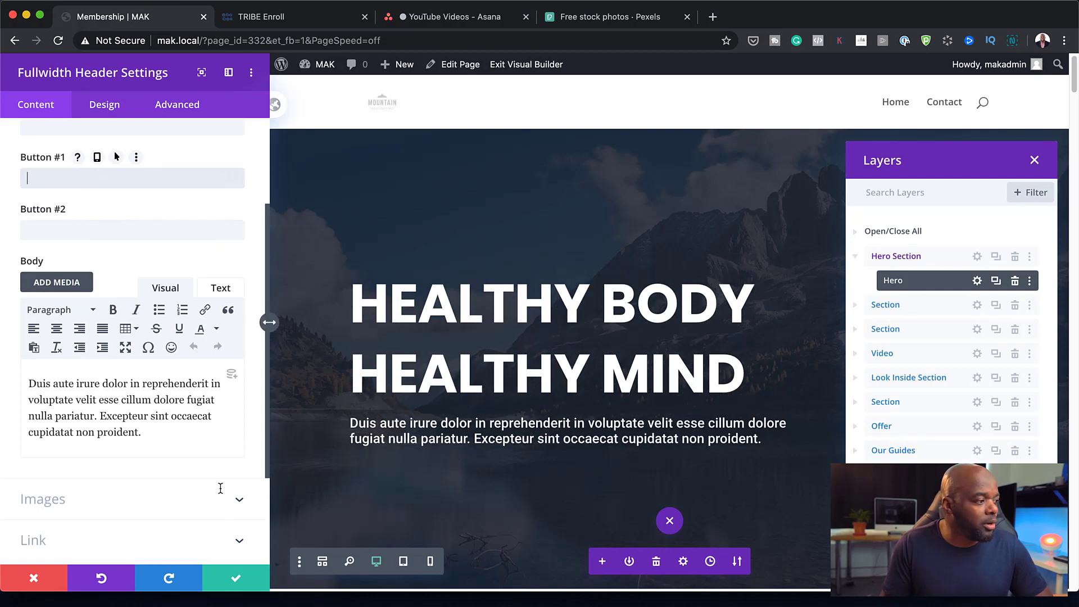
Step: Try the media library photo woman-sitting-on-brown-wooden-chair-beside-coconut-1230665.jpg as the Hero module's background image
{"action": "scroll", "coordinate": [89, 496], "scroll_direction": "down", "scroll_amount": 5}
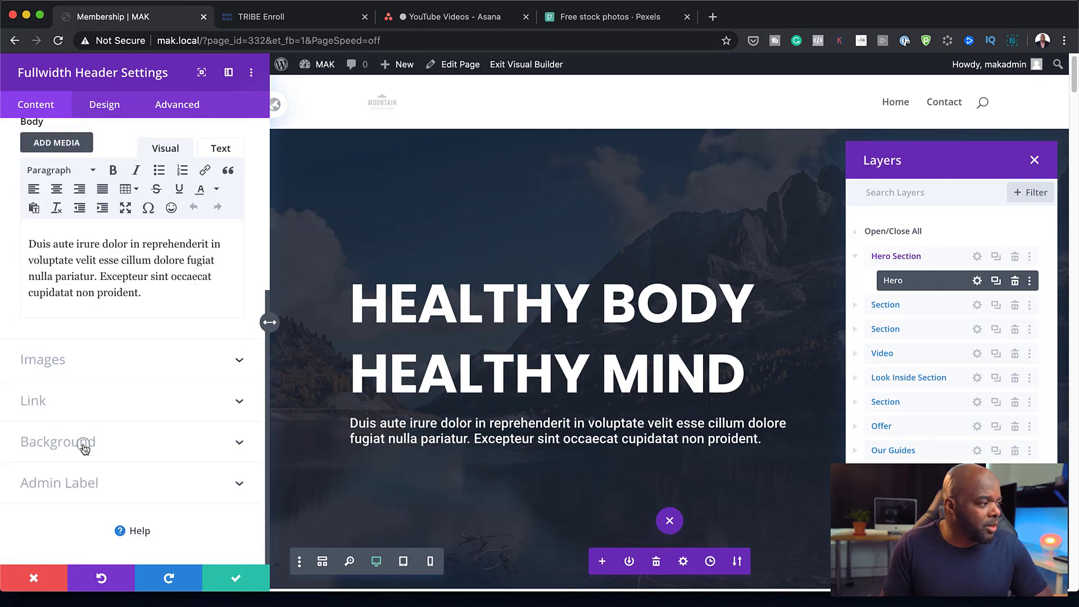
{"action": "left_click", "coordinate": [83, 442]}
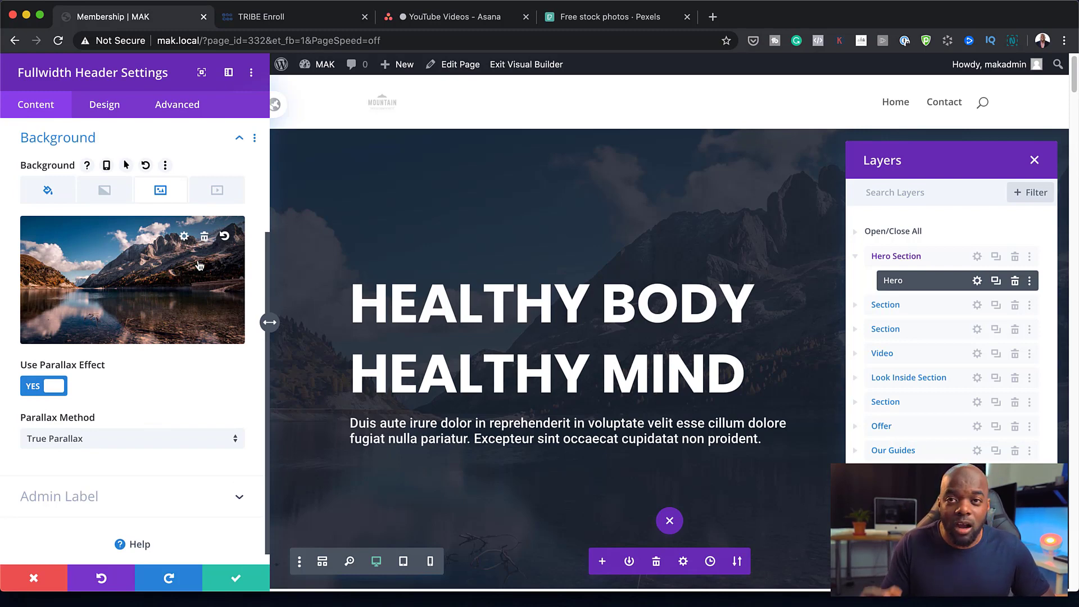
{"action": "left_click", "coordinate": [177, 271]}
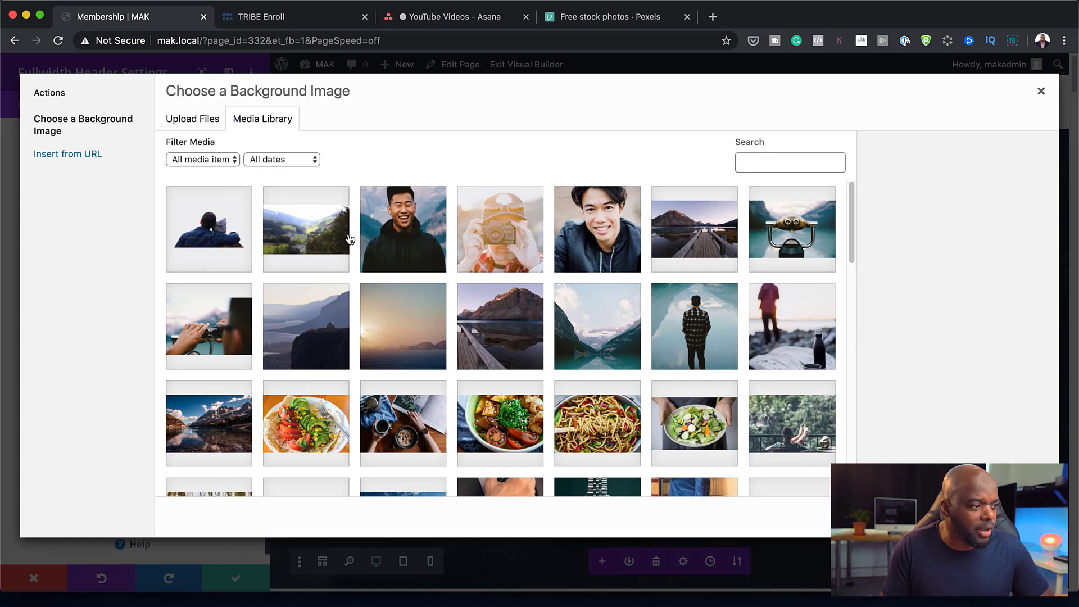
{"action": "scroll", "coordinate": [454, 313], "scroll_direction": "down", "scroll_amount": 2}
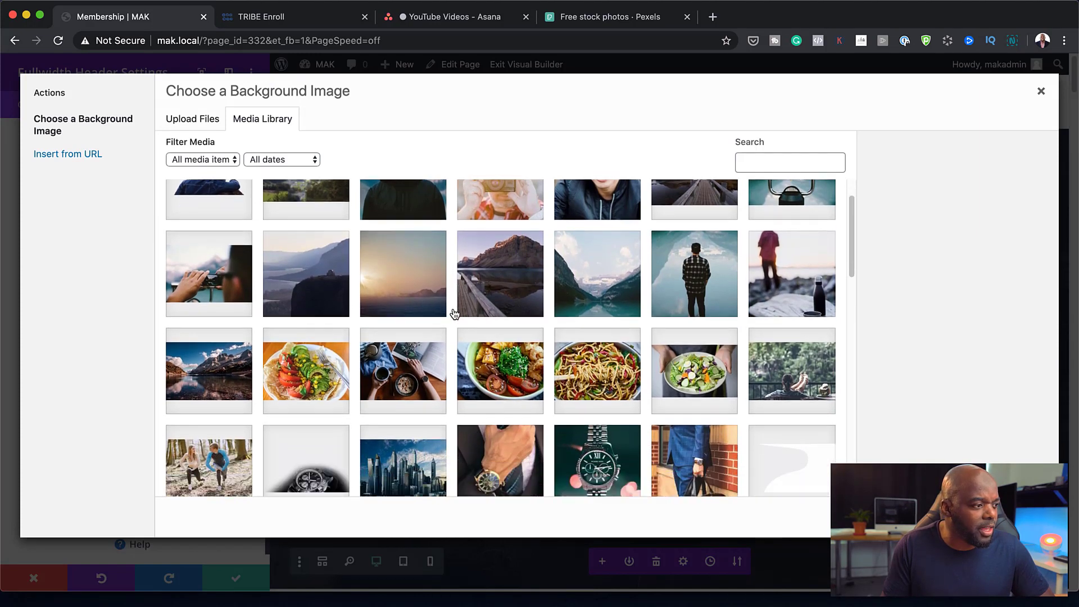
{"action": "scroll", "coordinate": [454, 314], "scroll_direction": "down", "scroll_amount": 2}
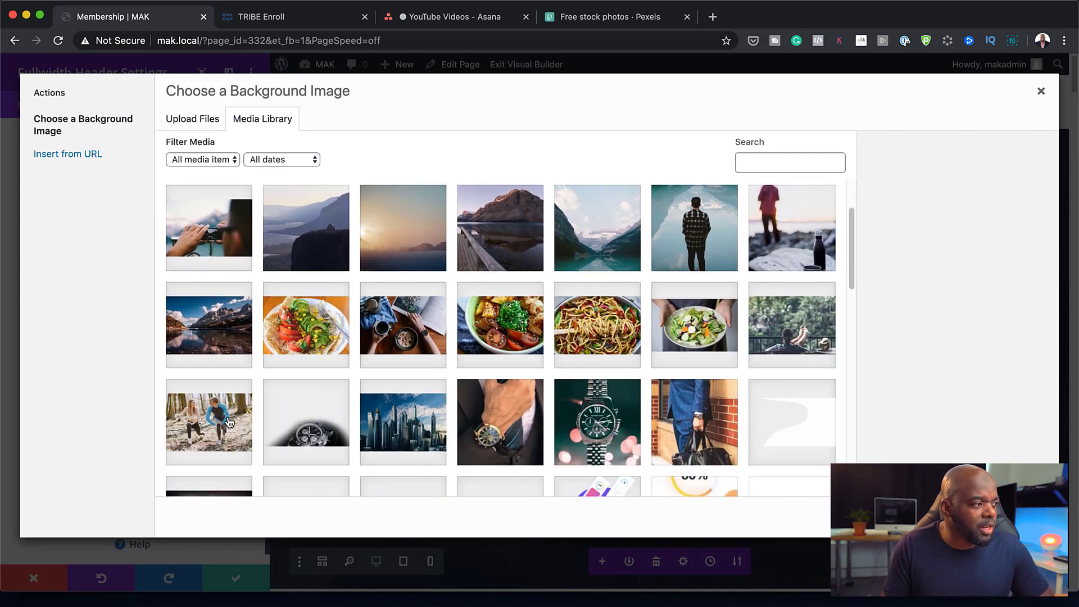
{"action": "left_click", "coordinate": [809, 330]}
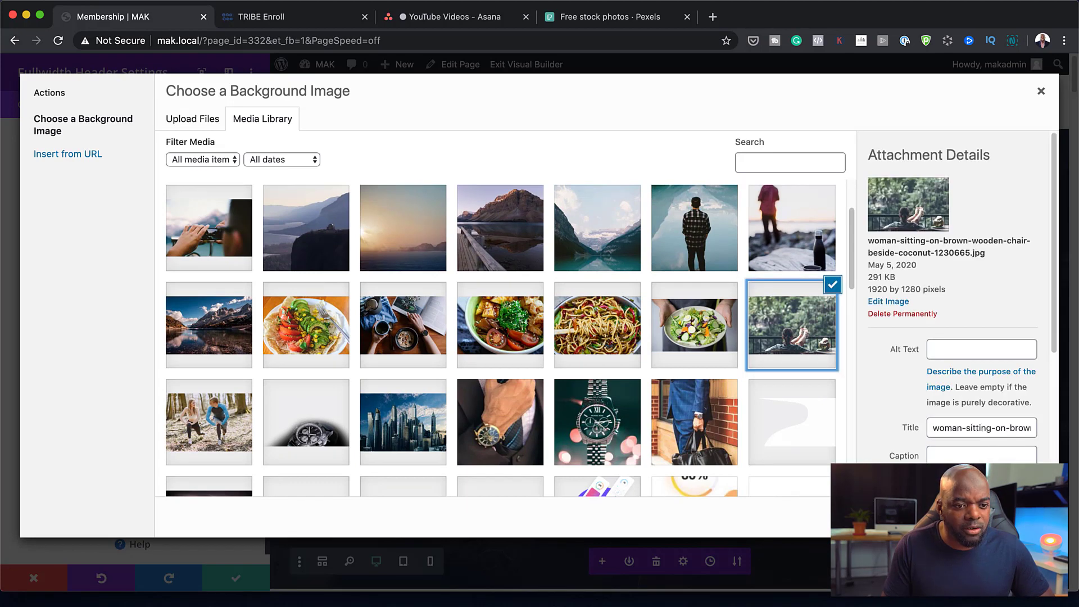
{"action": "left_click", "coordinate": [1004, 517]}
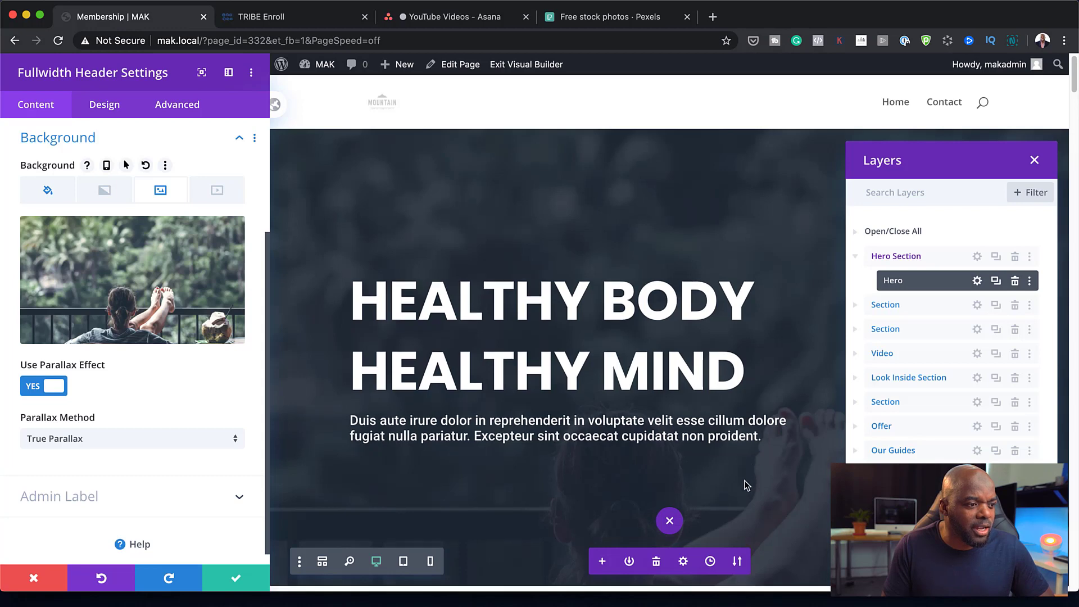
{"action": "scroll", "coordinate": [745, 480], "scroll_direction": "down", "scroll_amount": 5}
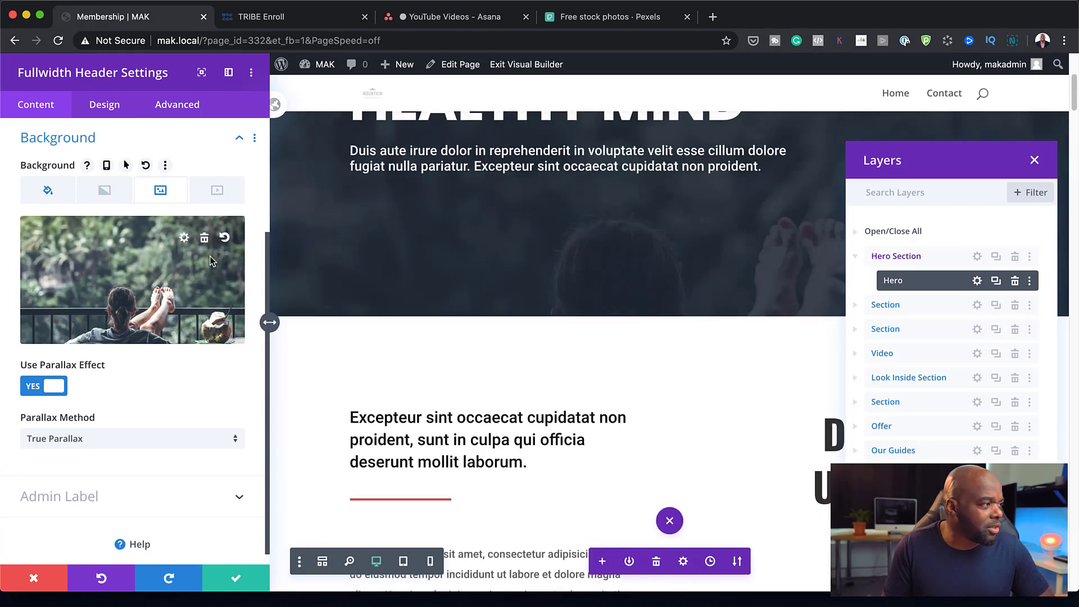
Step: Set the Hero module's background image to photo-of-couple-exercising-while-looking-at-each-other-4148944.jpg and save the module settings
{"action": "left_click", "coordinate": [182, 269]}
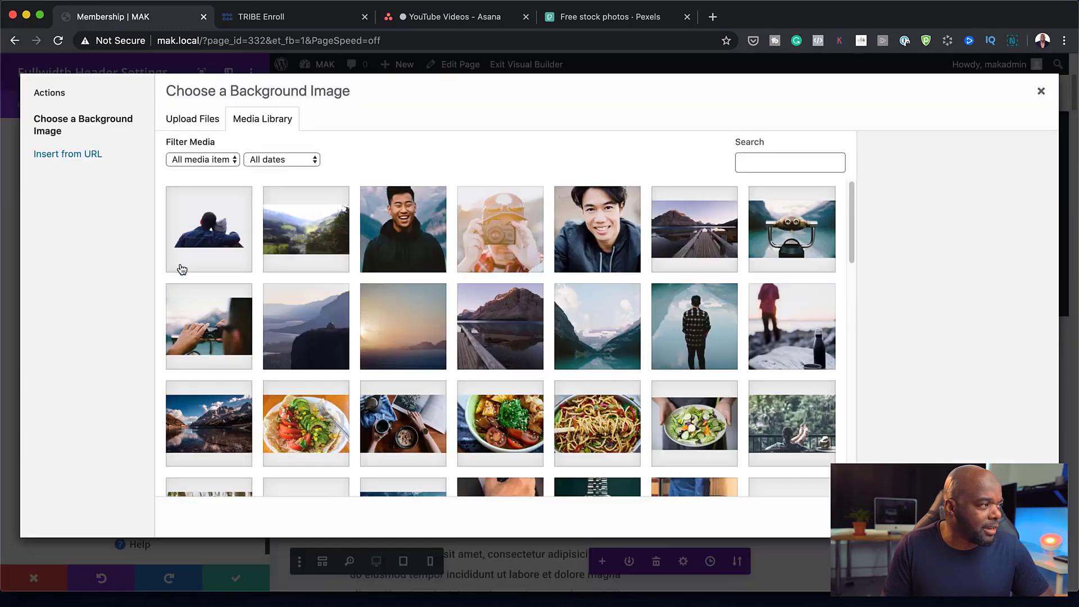
{"action": "scroll", "coordinate": [247, 442], "scroll_direction": "down", "scroll_amount": 2}
{"action": "left_click", "coordinate": [243, 432]}
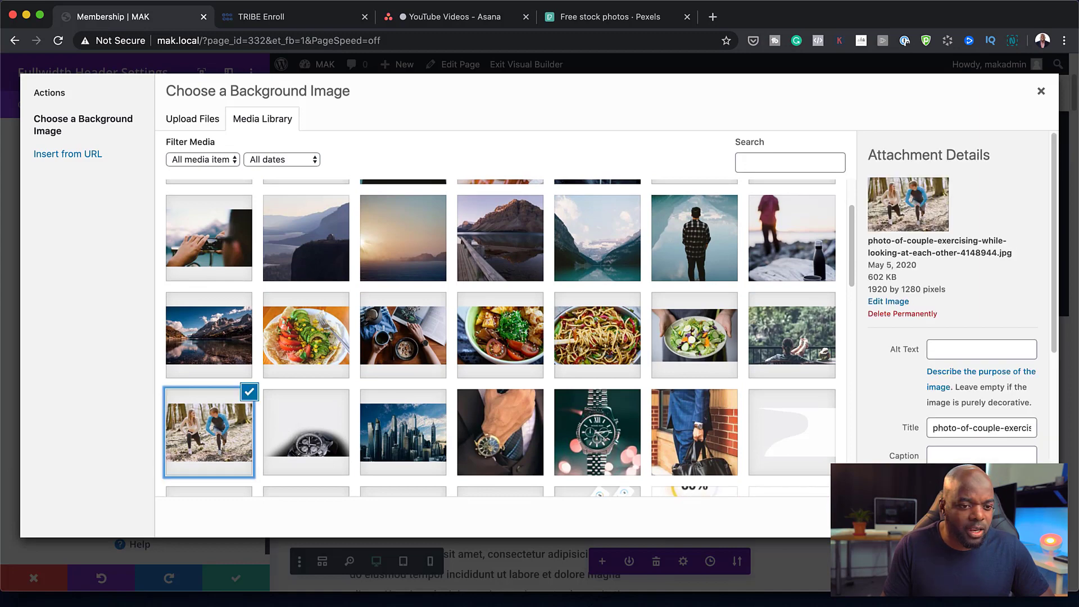
{"action": "left_click", "coordinate": [1005, 517]}
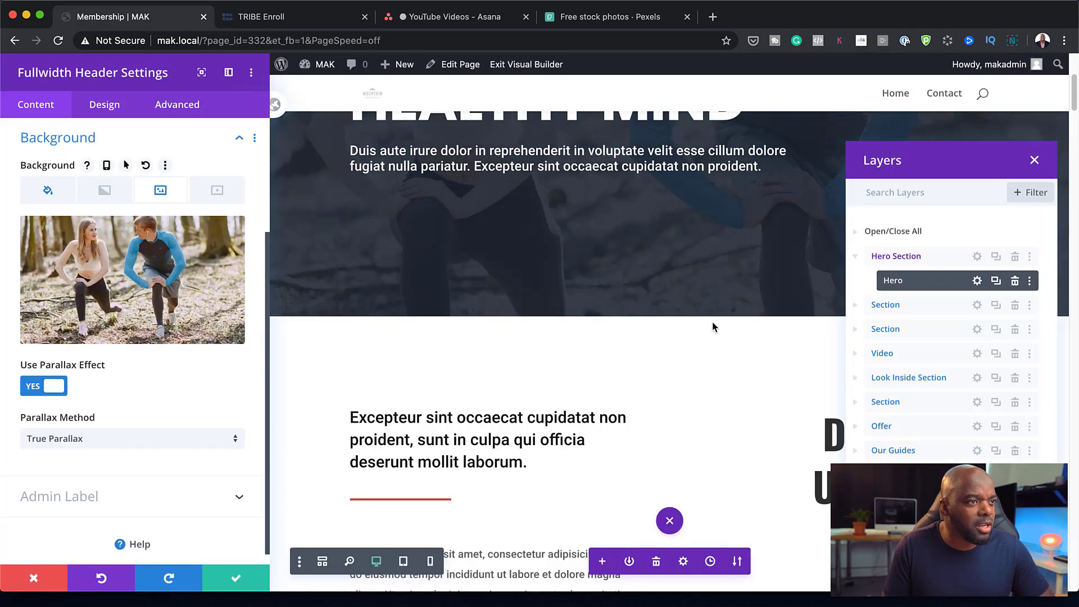
{"action": "scroll", "coordinate": [712, 327], "scroll_direction": "up", "scroll_amount": 5}
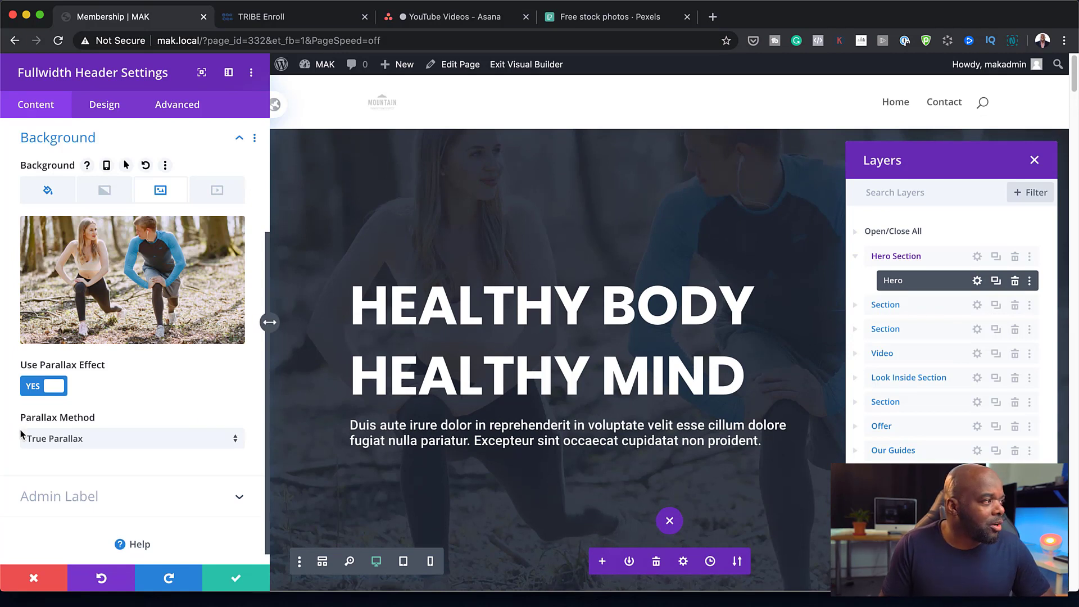
{"action": "left_click", "coordinate": [48, 191]}
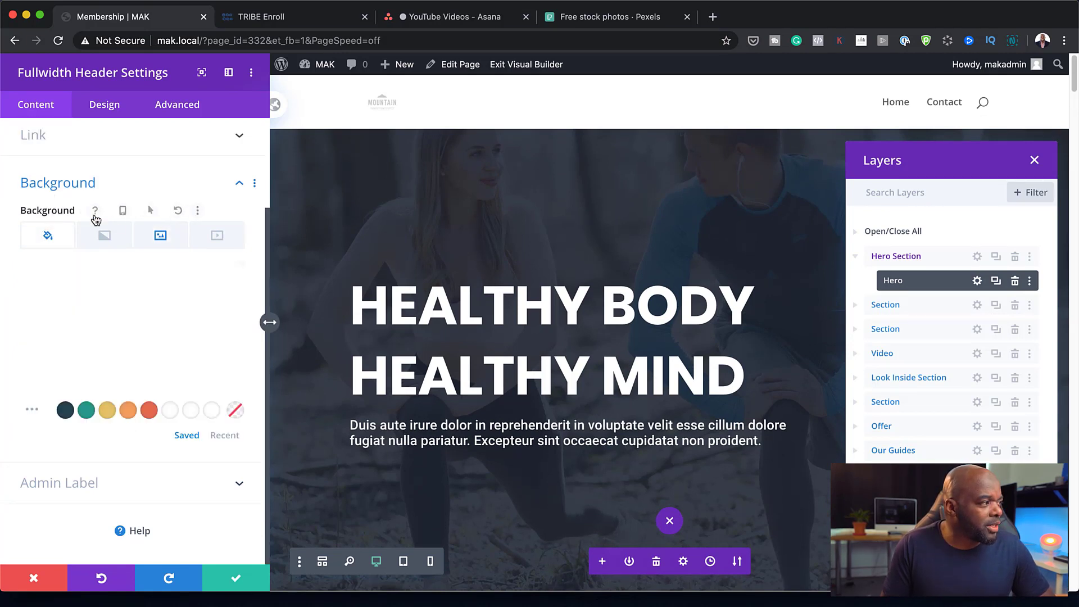
{"action": "left_click", "coordinate": [236, 579]}
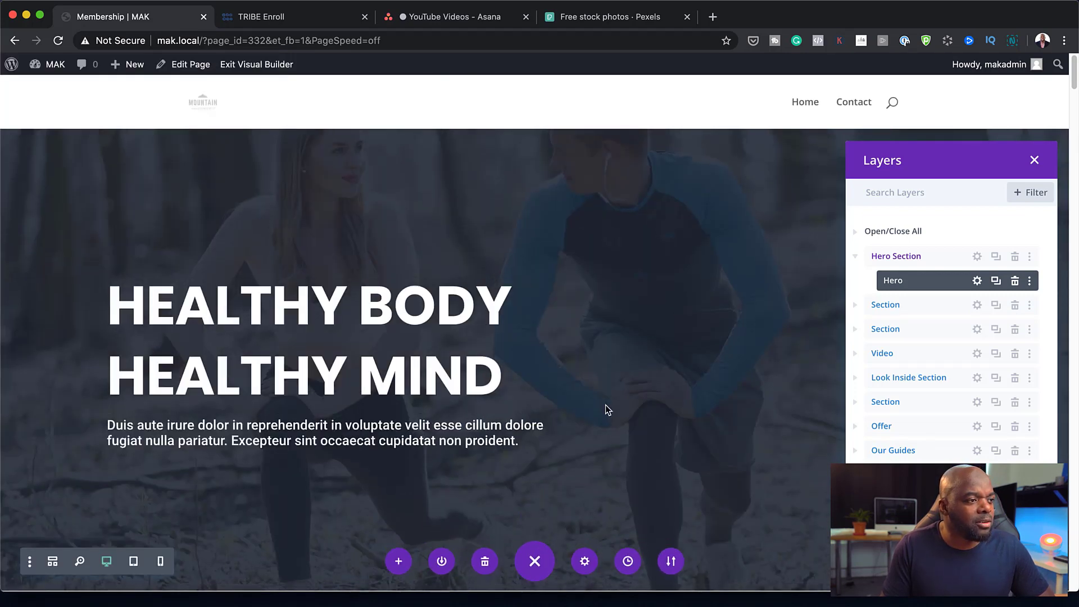
Step: Delete the "Discover Unlimited Beauty" section directly below the hero
{"action": "scroll", "coordinate": [579, 405], "scroll_direction": "down", "scroll_amount": 8}
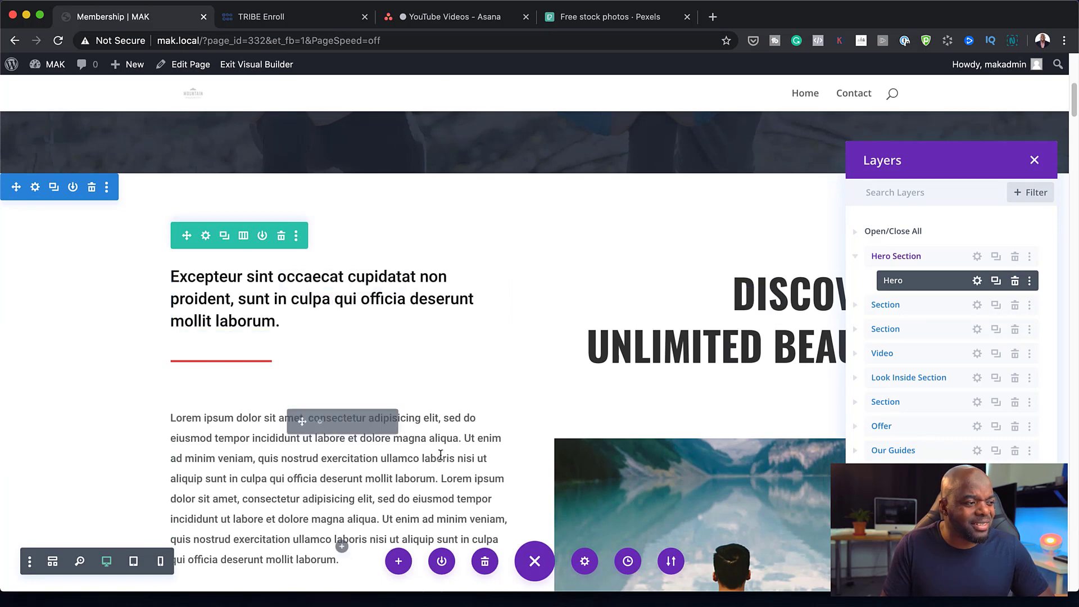
{"action": "scroll", "coordinate": [440, 454], "scroll_direction": "down", "scroll_amount": 5}
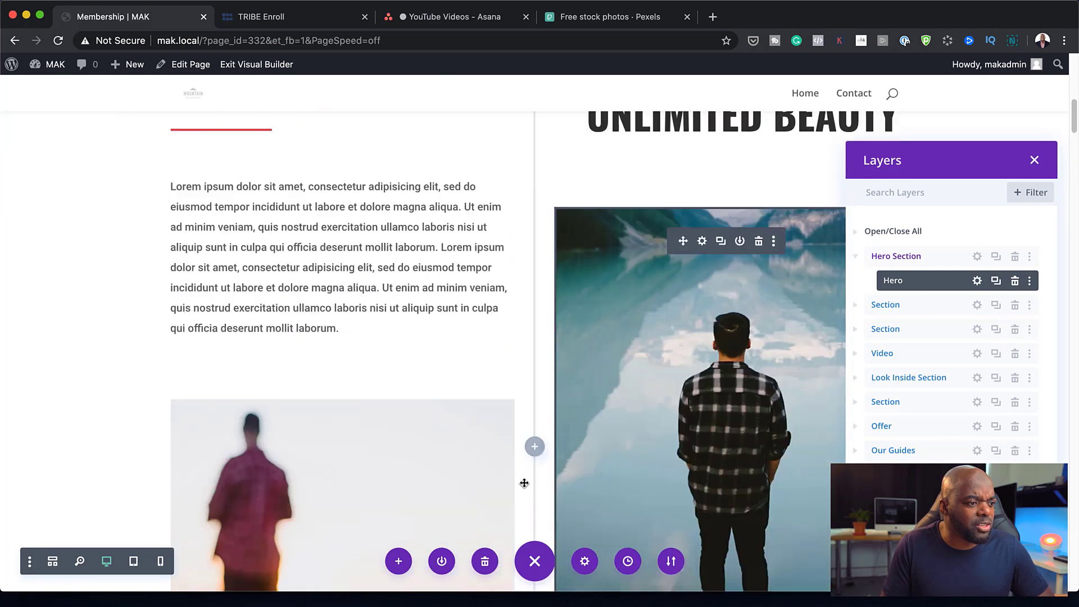
{"action": "scroll", "coordinate": [523, 483], "scroll_direction": "down", "scroll_amount": 5}
{"action": "scroll", "coordinate": [524, 483], "scroll_direction": "up", "scroll_amount": 12}
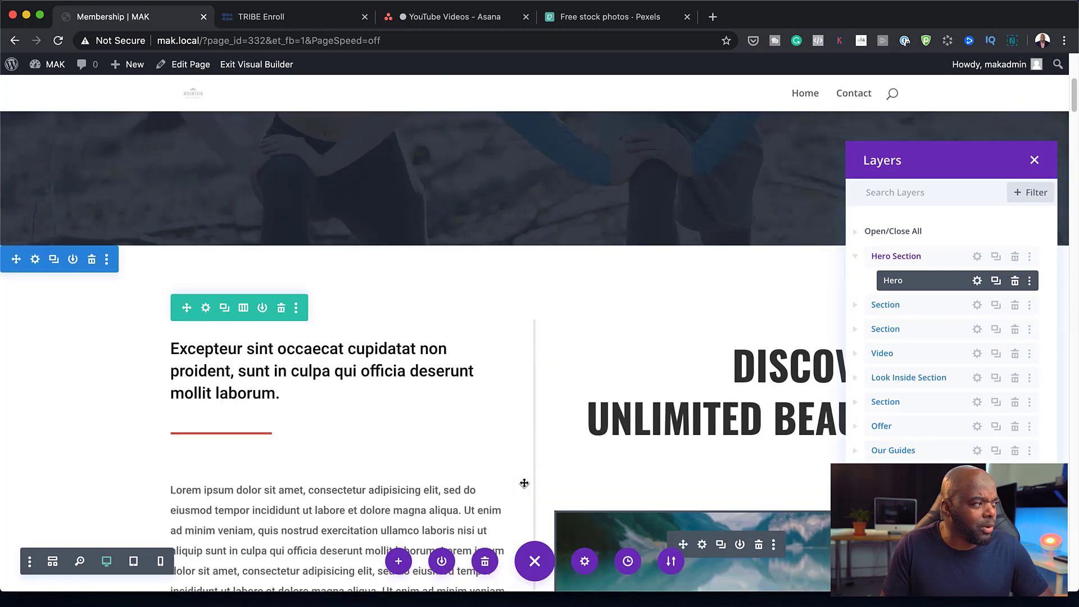
{"action": "left_click", "coordinate": [92, 261]}
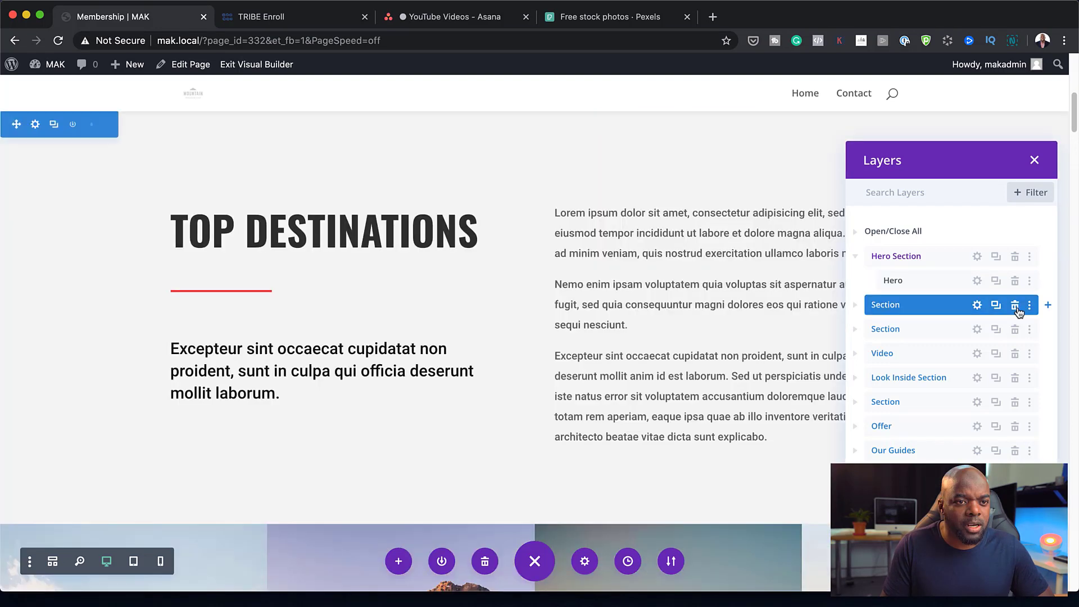
Step: Replace the first image in the gallery row under Top Destinations with sliced-tomato-and-avocado-on-white-plate-1143754.jpg and save the module
{"action": "scroll", "coordinate": [579, 410], "scroll_direction": "up", "scroll_amount": 2}
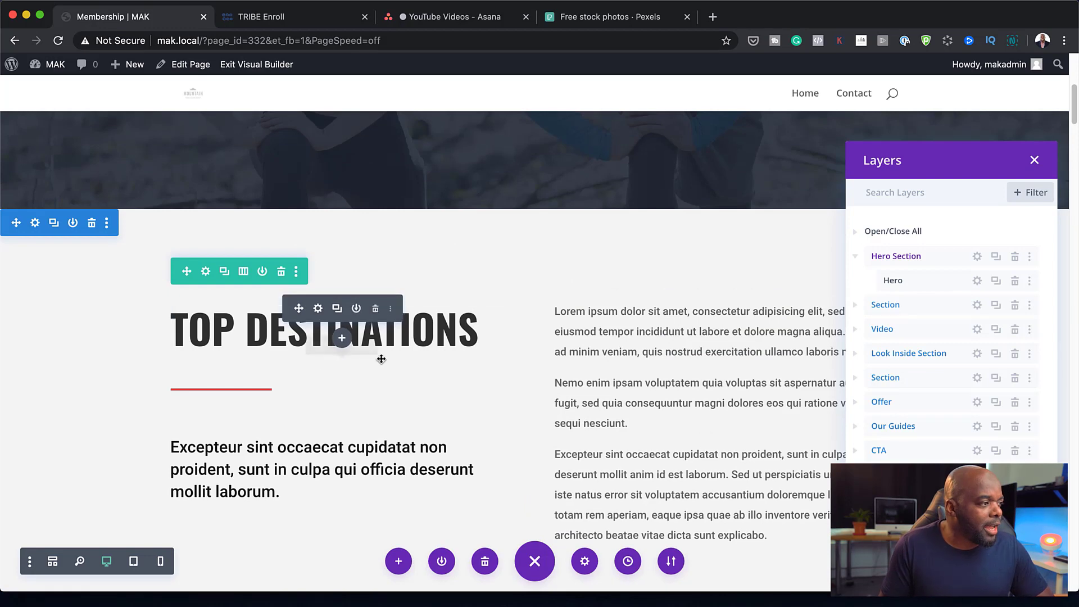
{"action": "scroll", "coordinate": [638, 414], "scroll_direction": "down", "scroll_amount": 2}
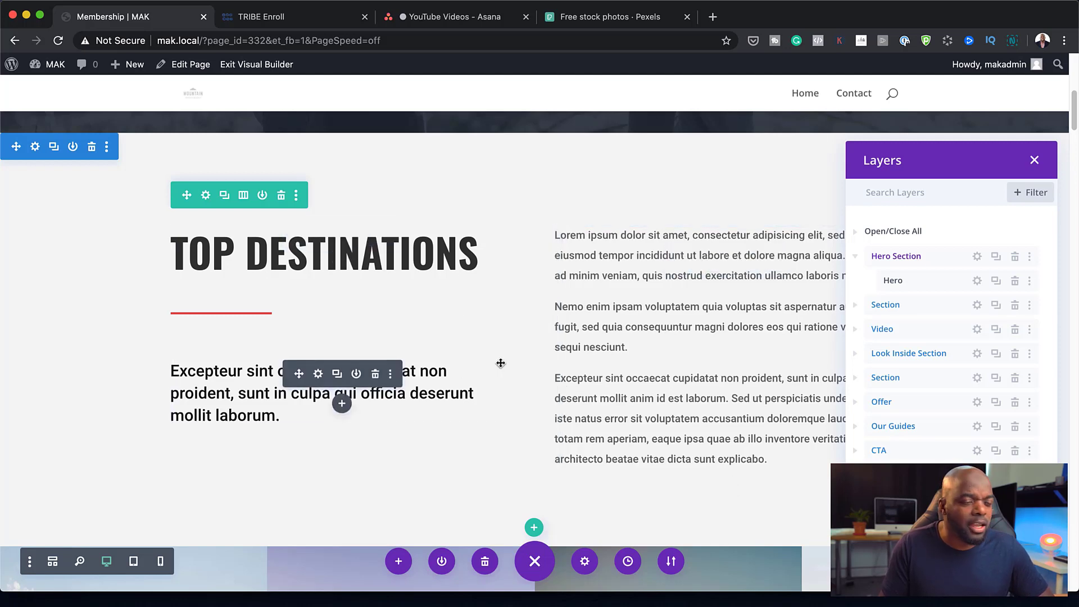
{"action": "scroll", "coordinate": [518, 393], "scroll_direction": "down", "scroll_amount": 10}
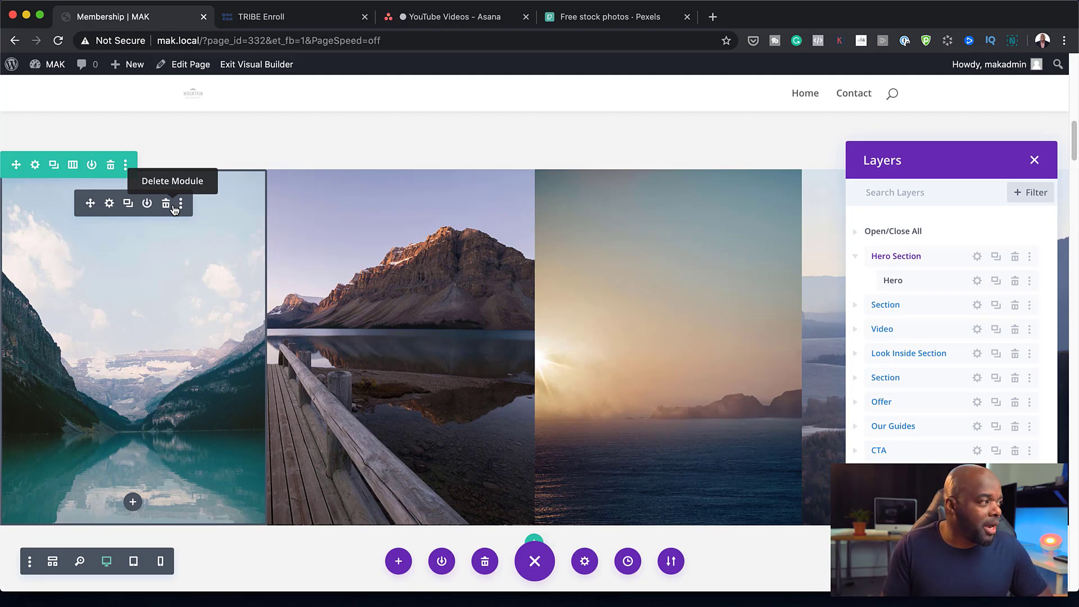
{"action": "left_click", "coordinate": [109, 204]}
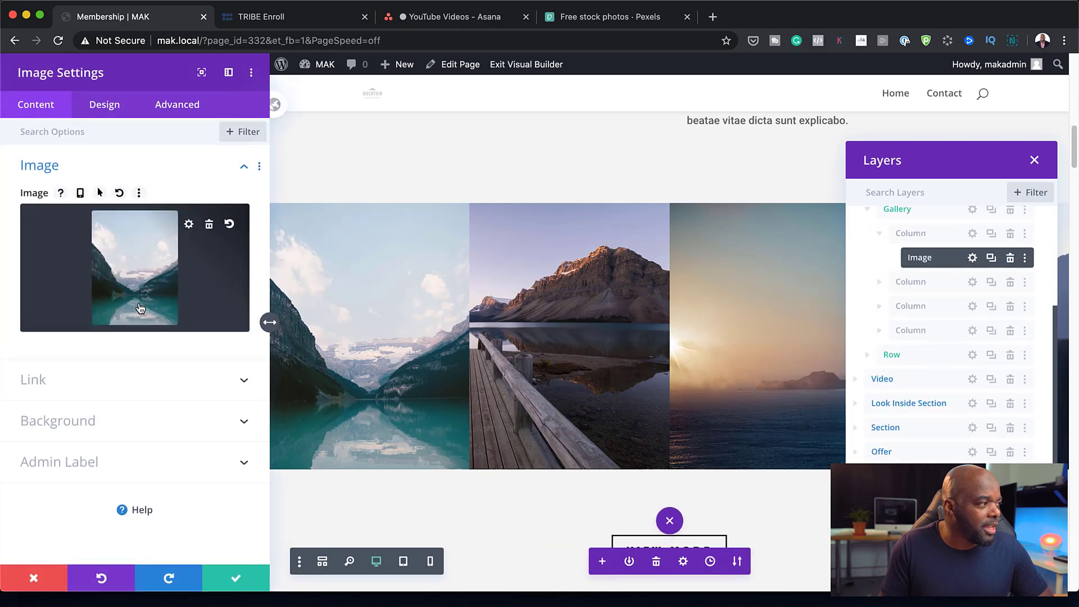
{"action": "left_click", "coordinate": [140, 308]}
{"action": "left_click", "coordinate": [307, 430]}
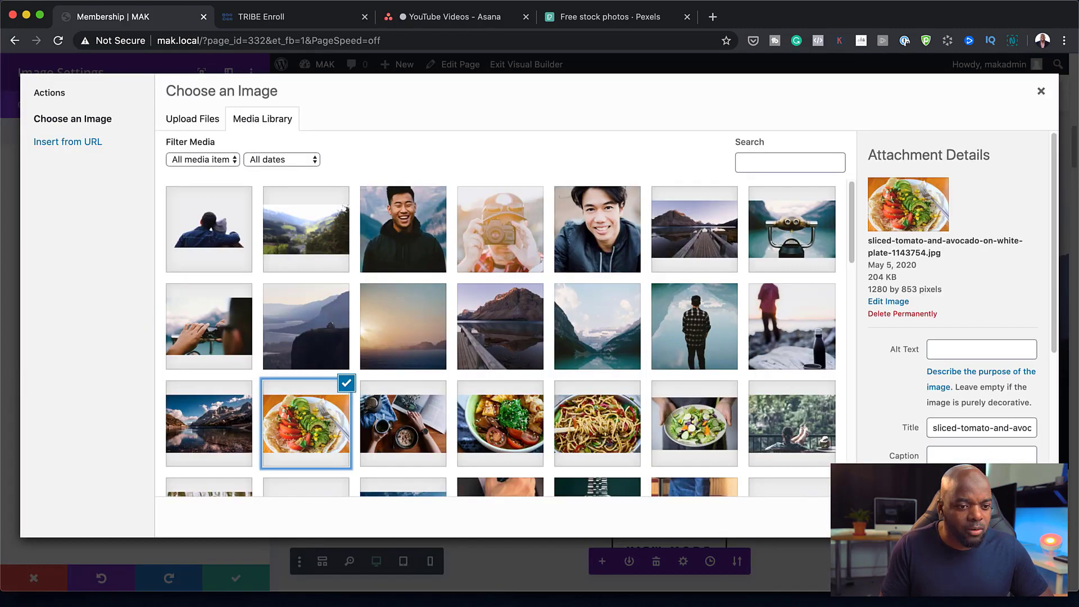
{"action": "left_click", "coordinate": [1010, 517]}
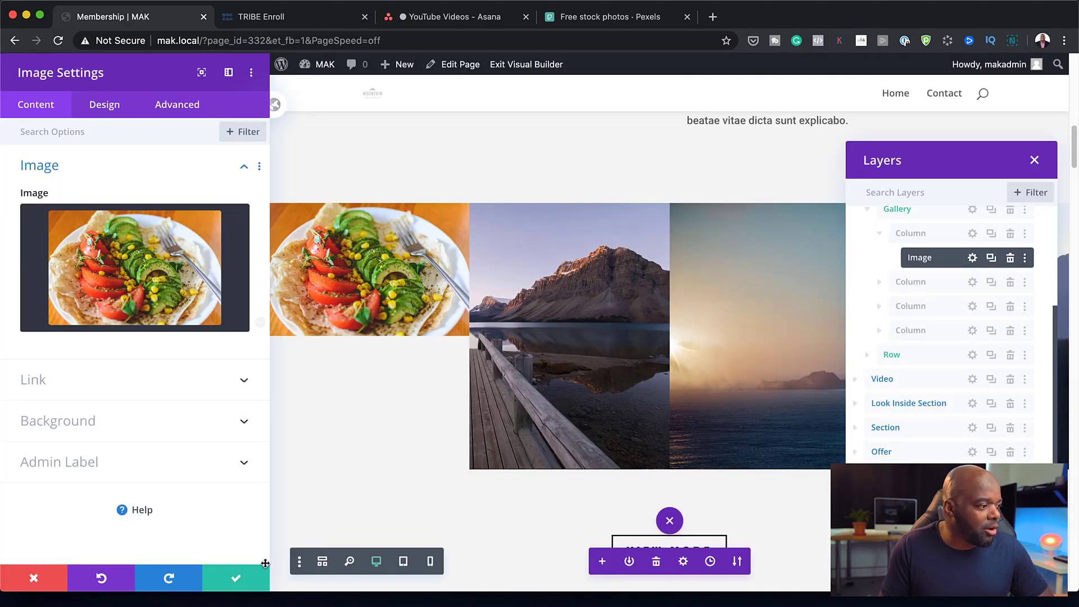
{"action": "left_click", "coordinate": [237, 581]}
Step: Replace the second gallery image with bowl-of-vegetable-soup-1893563.jpg from the media library and save the module
{"action": "left_click", "coordinate": [376, 205]}
{"action": "left_click", "coordinate": [198, 287]}
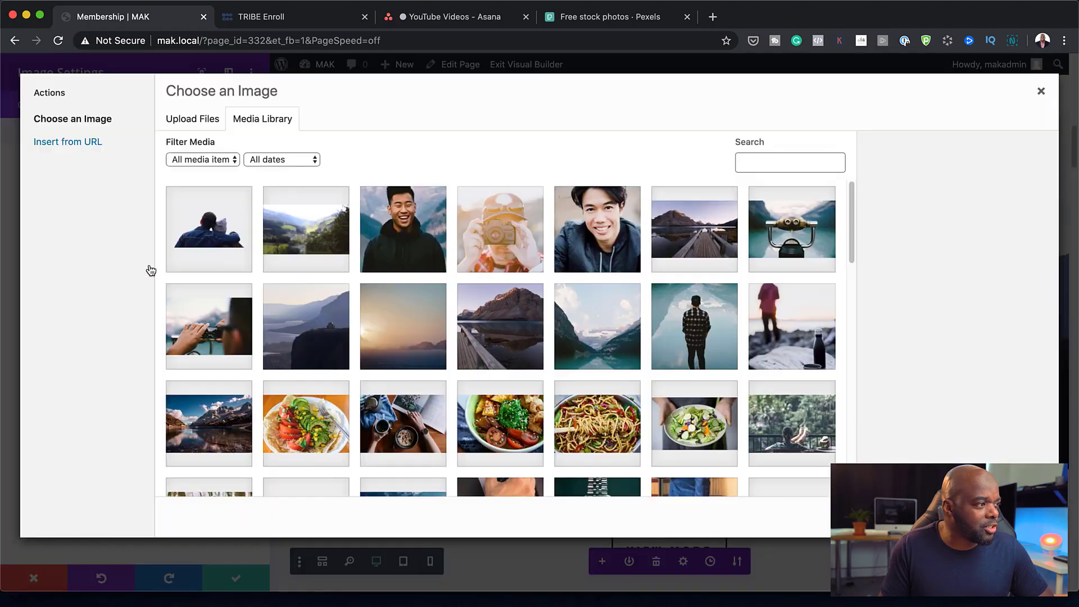
{"action": "left_click", "coordinate": [525, 429]}
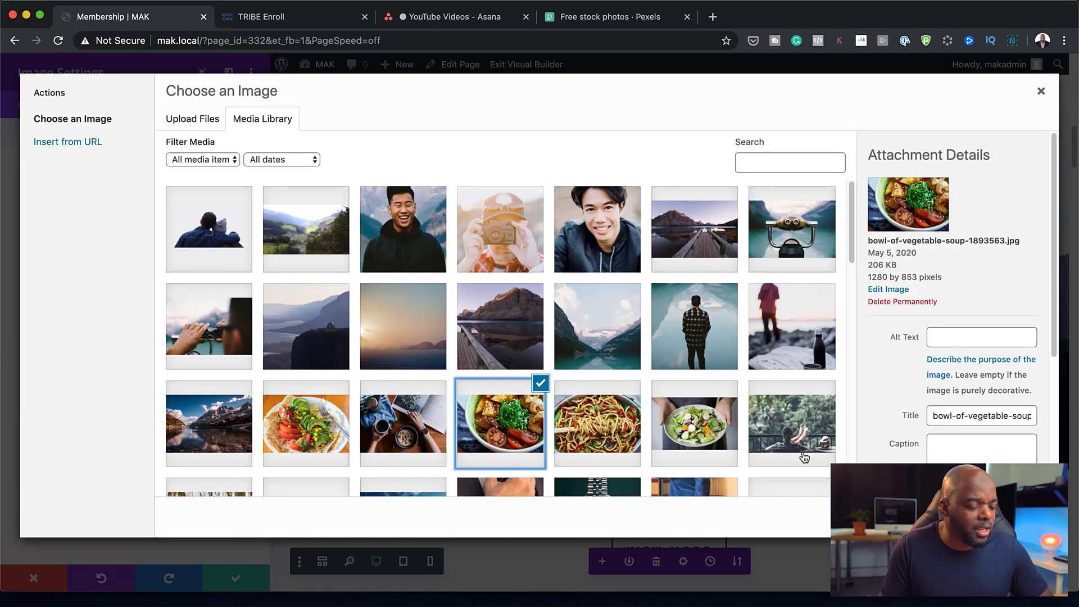
{"action": "left_click", "coordinate": [1009, 517]}
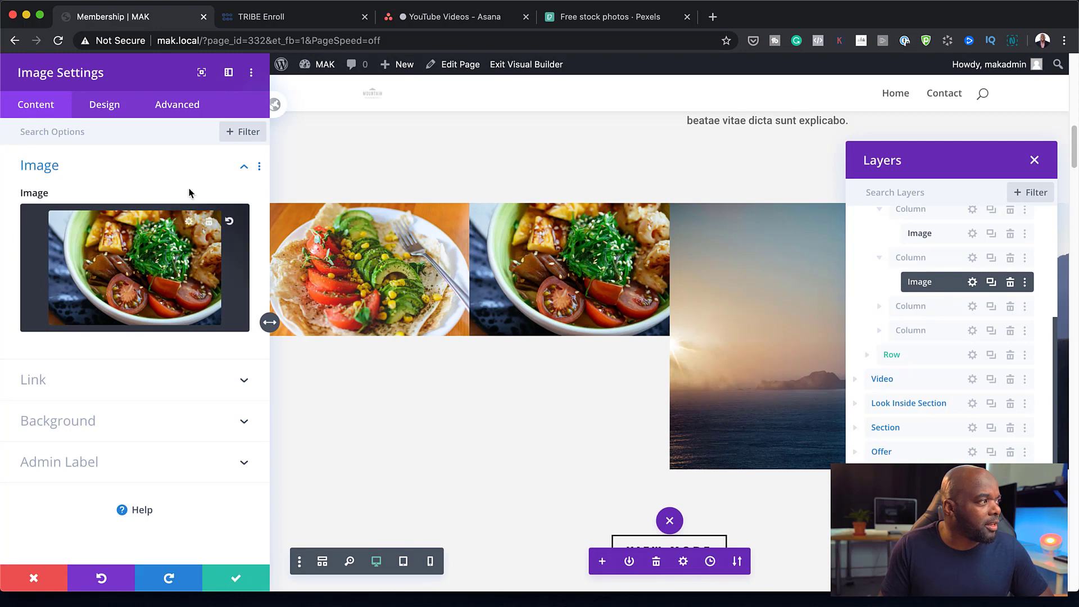
{"action": "left_click", "coordinate": [236, 580]}
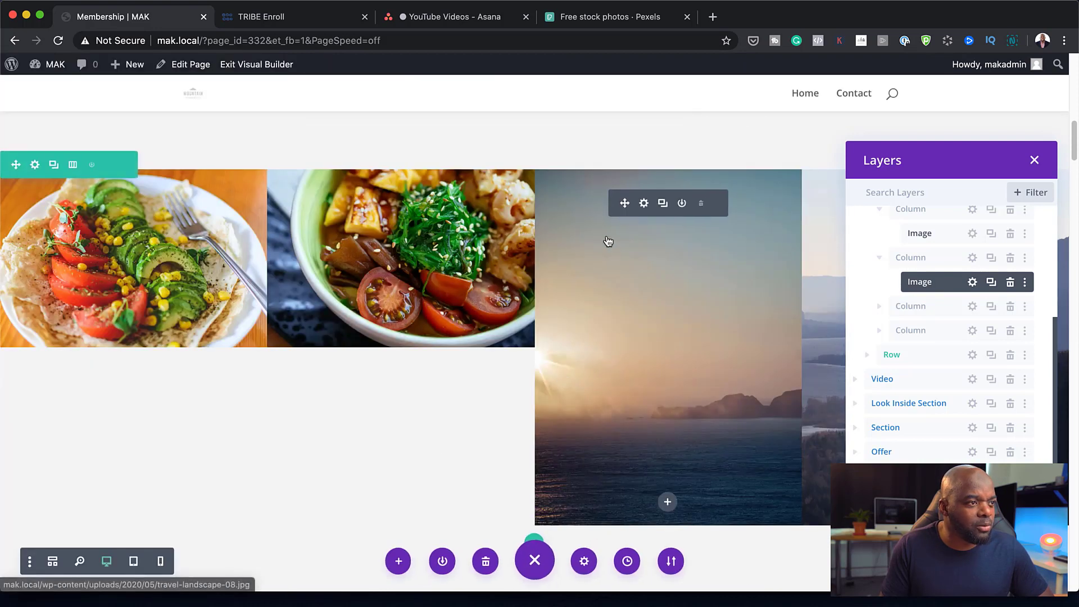
Step: Replace the third gallery image with person-holding-white-ceramic-coffee-cup-leaning-on-brown-179912.jpg from the media library and save the module
{"action": "left_click", "coordinate": [644, 203]}
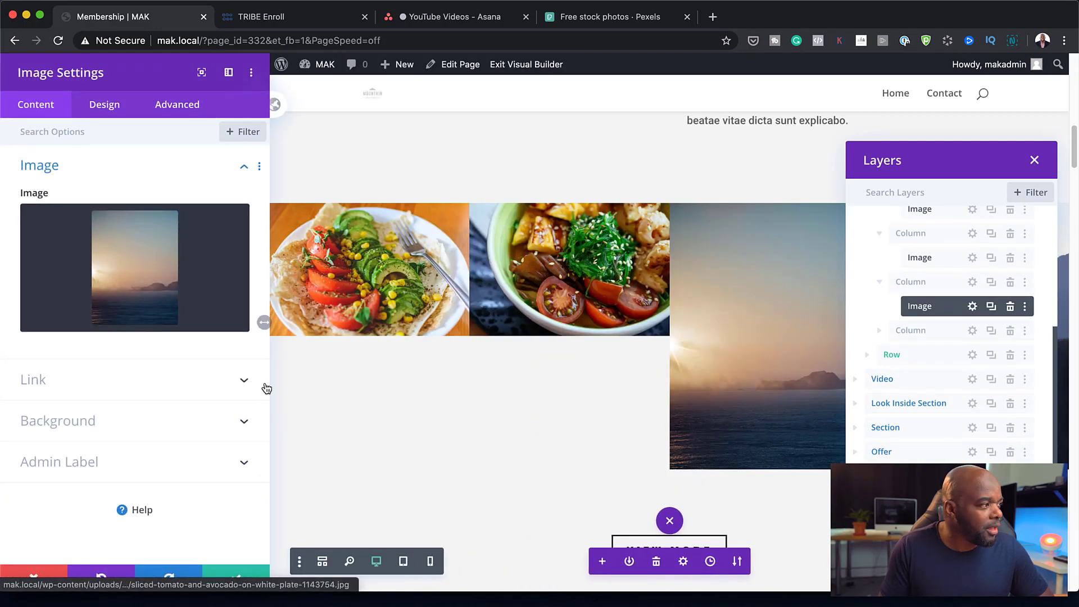
{"action": "left_click", "coordinate": [168, 292]}
{"action": "left_click", "coordinate": [433, 431]}
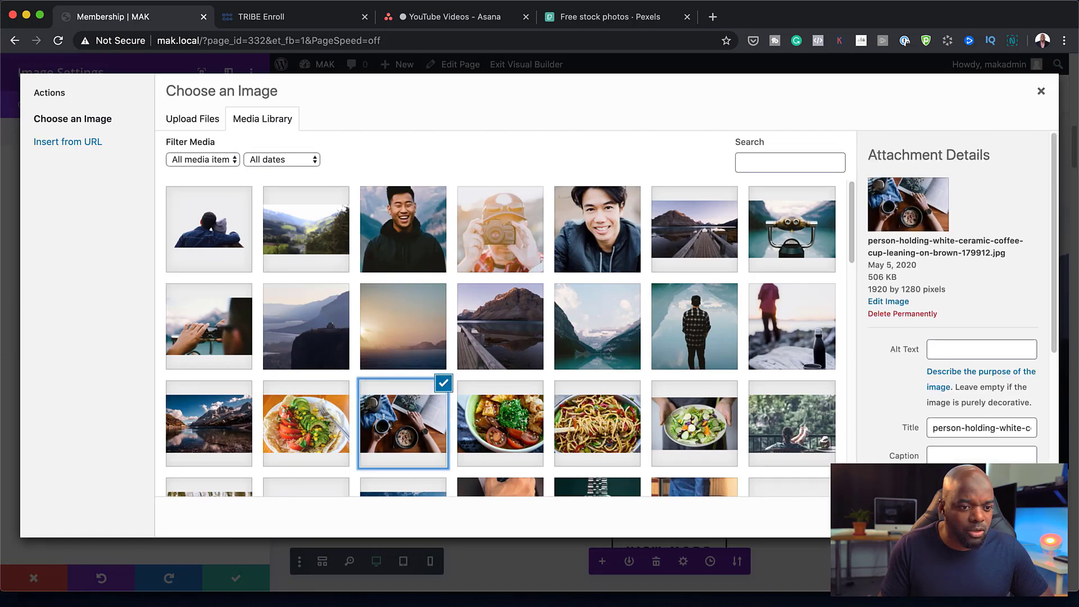
{"action": "left_click", "coordinate": [1008, 517]}
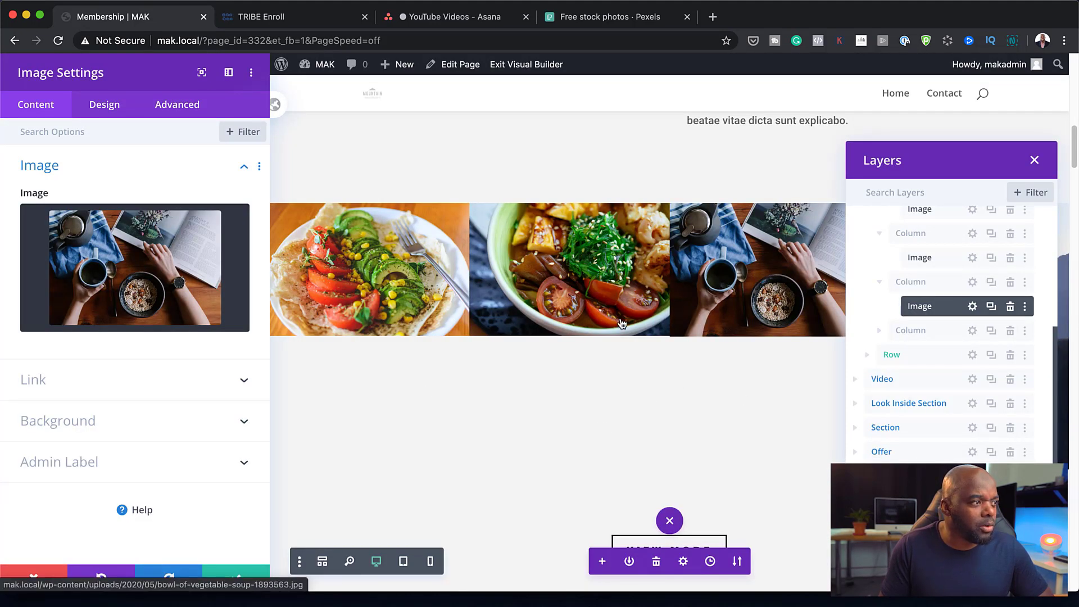
{"action": "left_click_drag", "start_coordinate": [999, 164], "coordinate": [773, 152]}
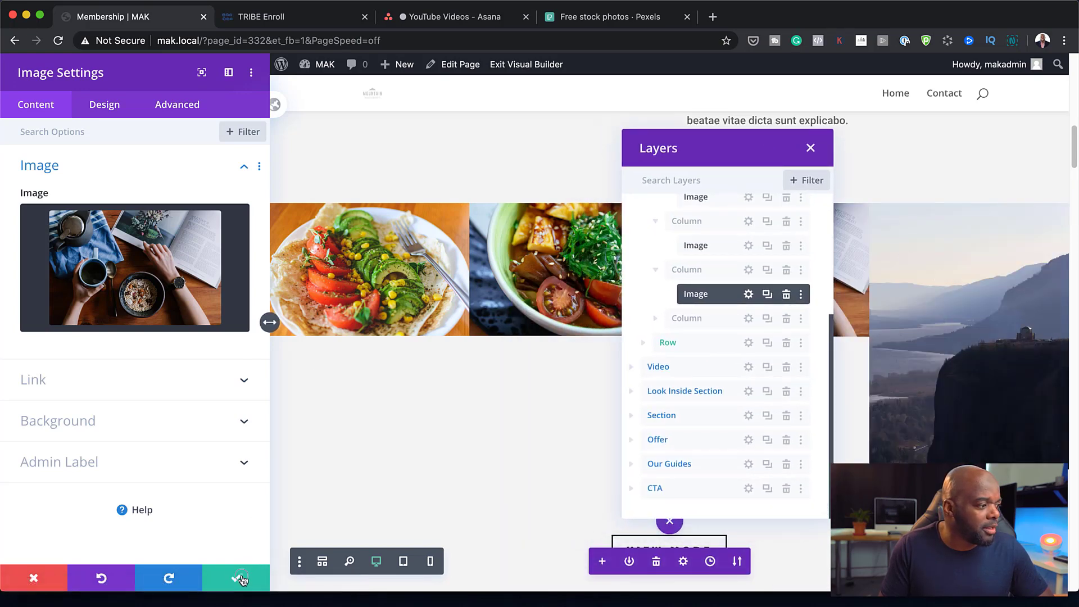
{"action": "left_click", "coordinate": [237, 577]}
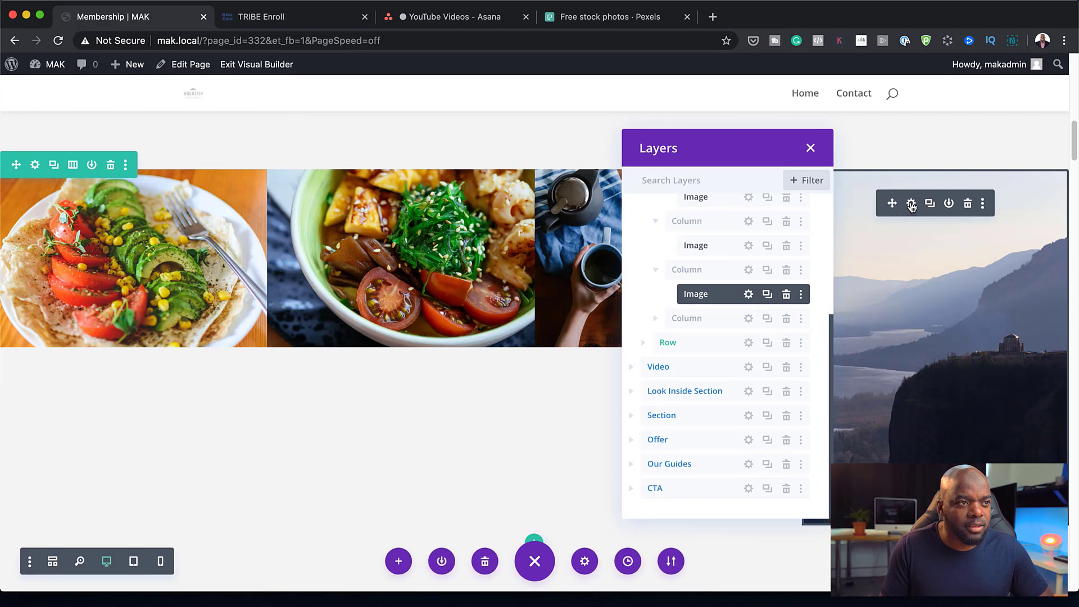
Step: Replace the fourth gallery image with close-up-photo-of-cooked-pasta-2456435.jpg from the media library and save the module
{"action": "left_click", "coordinate": [911, 208]}
{"action": "left_click", "coordinate": [142, 272]}
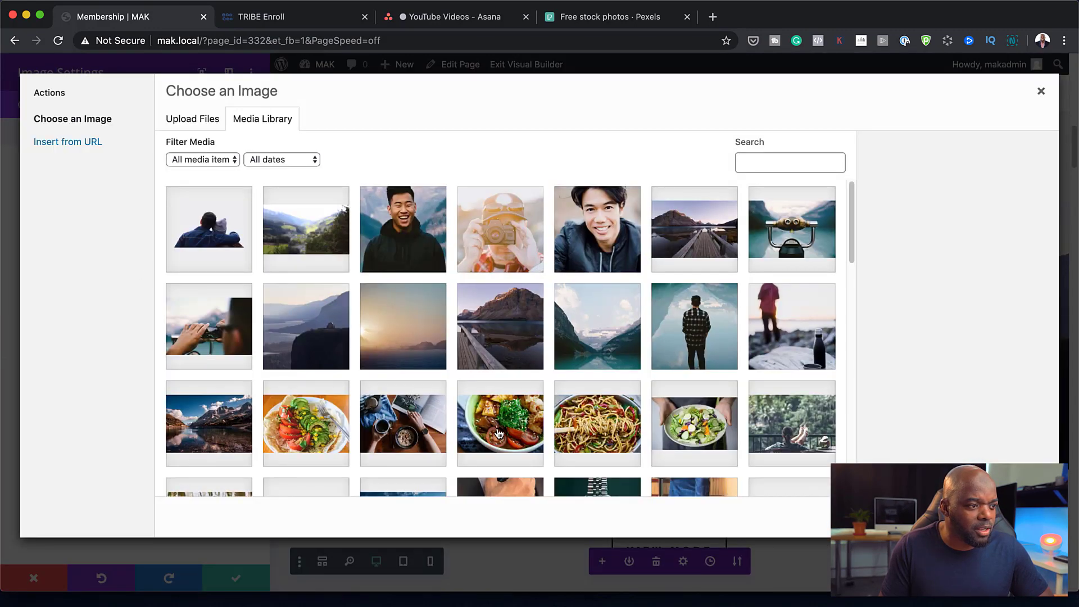
{"action": "left_click", "coordinate": [614, 437]}
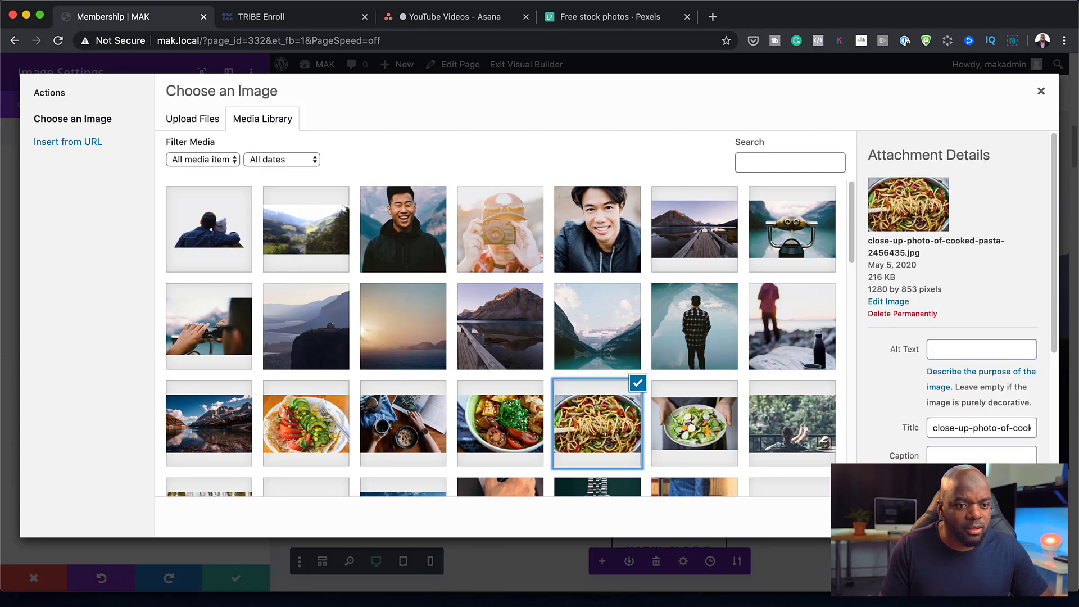
{"action": "left_click", "coordinate": [1011, 517]}
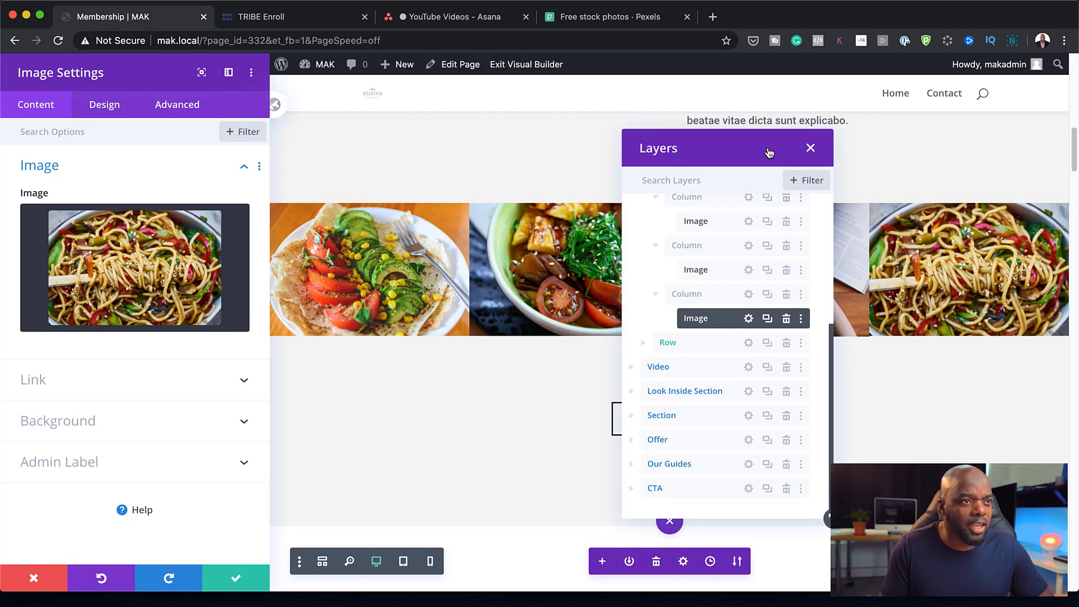
{"action": "left_click_drag", "start_coordinate": [770, 152], "coordinate": [934, 134]}
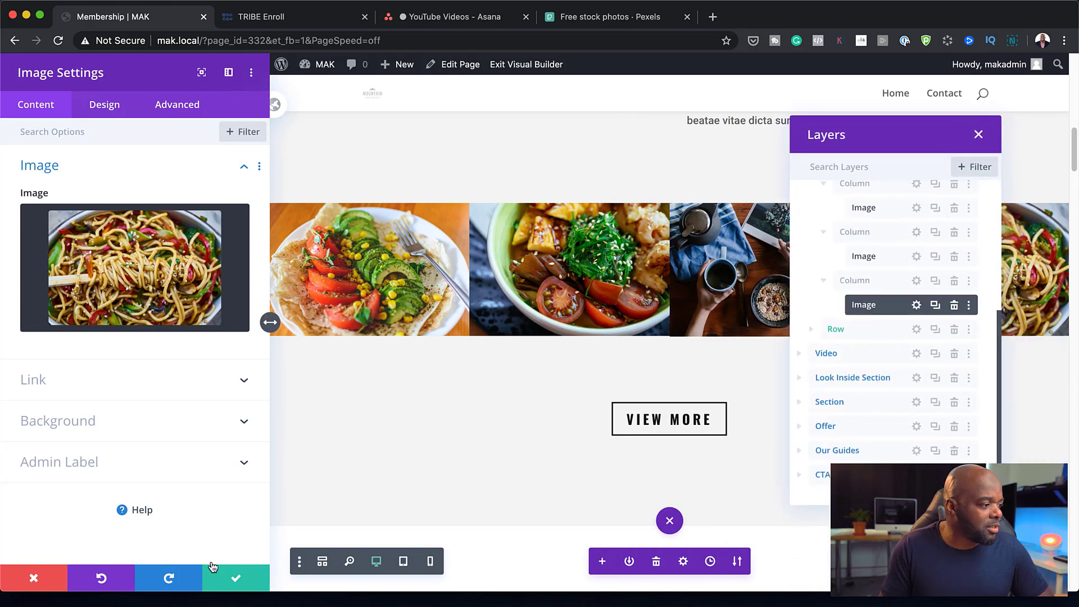
{"action": "left_click", "coordinate": [237, 582]}
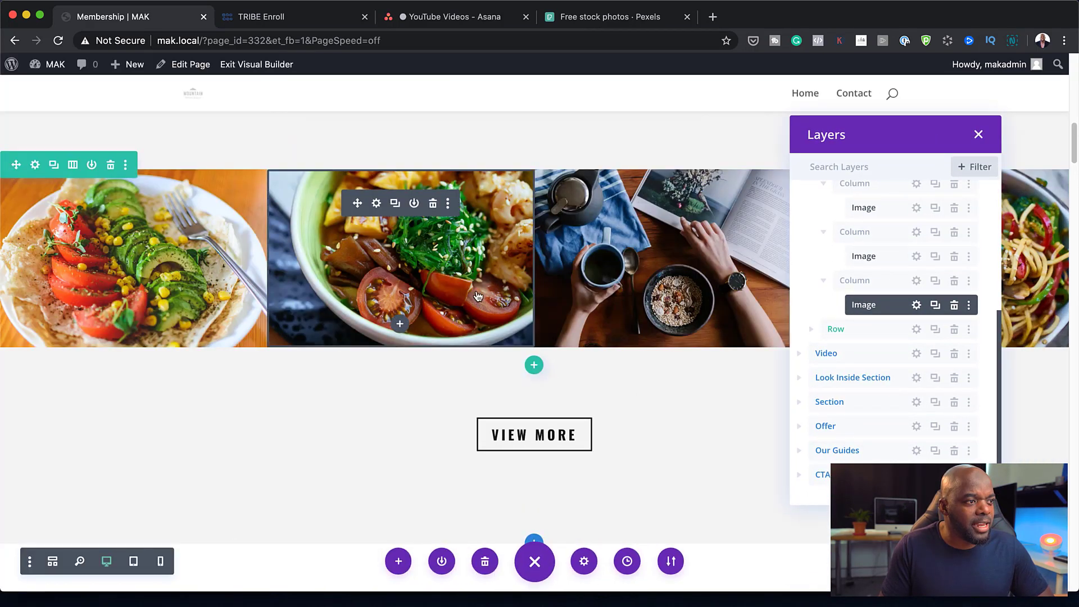
Step: Review the page layout from the hero through the Top Destinations text to the updated food gallery
{"action": "scroll", "coordinate": [487, 301], "scroll_direction": "up", "scroll_amount": 3}
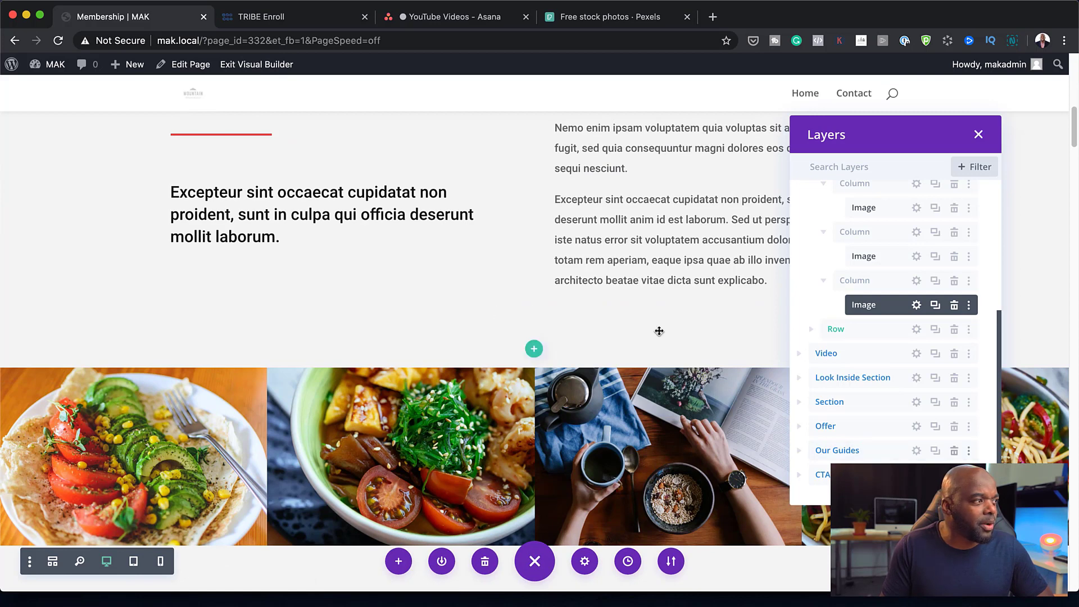
{"action": "scroll", "coordinate": [658, 332], "scroll_direction": "up", "scroll_amount": 3}
{"action": "scroll", "coordinate": [658, 331], "scroll_direction": "up", "scroll_amount": 3}
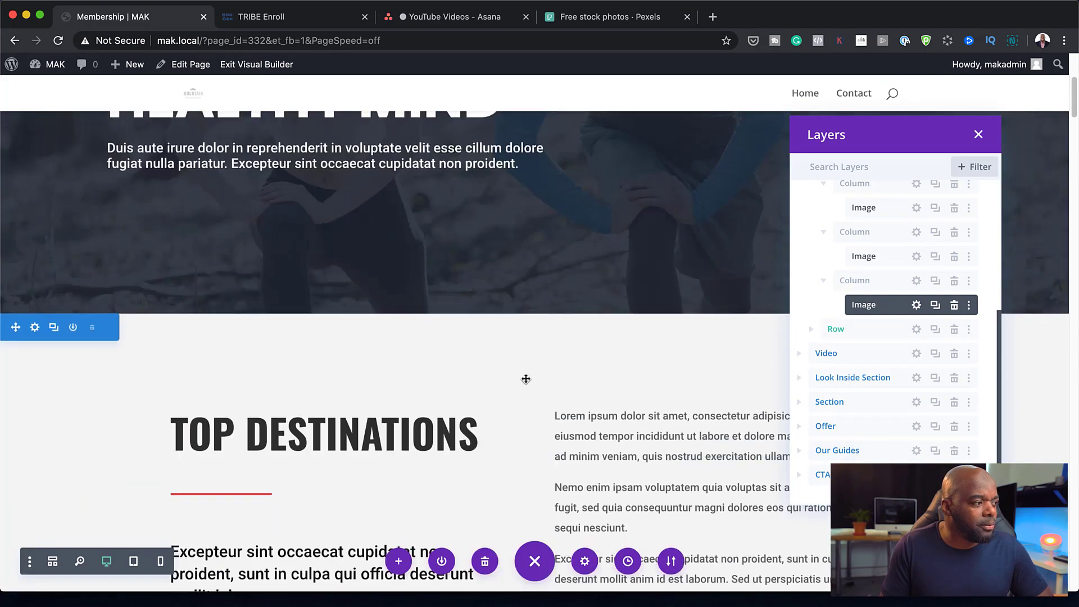
{"action": "scroll", "coordinate": [526, 379], "scroll_direction": "down", "scroll_amount": 2}
{"action": "scroll", "coordinate": [526, 378], "scroll_direction": "down", "scroll_amount": 1}
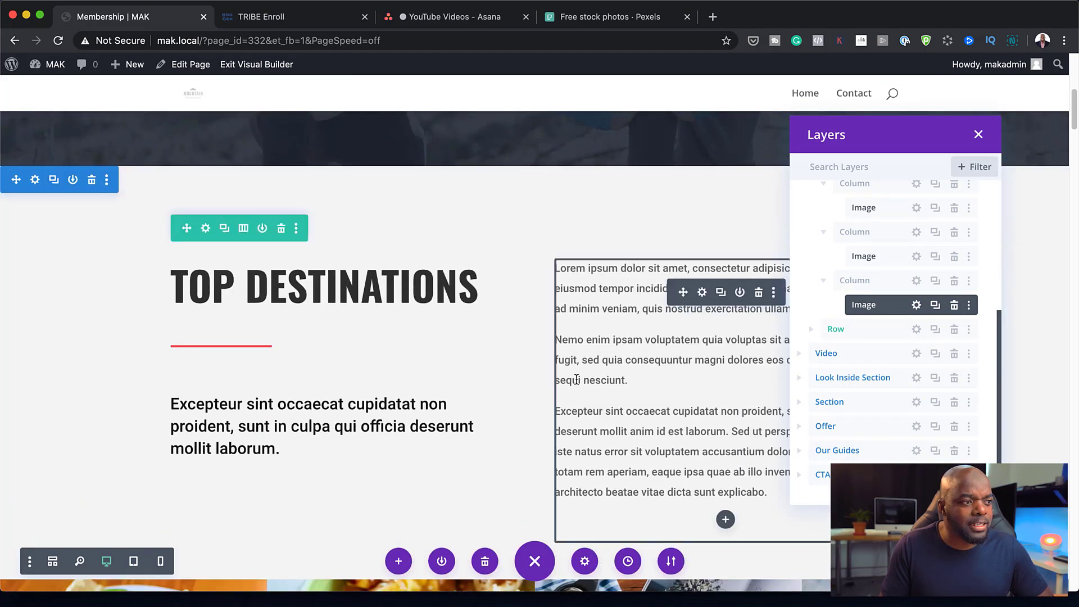
{"action": "scroll", "coordinate": [534, 399], "scroll_direction": "down", "scroll_amount": 2}
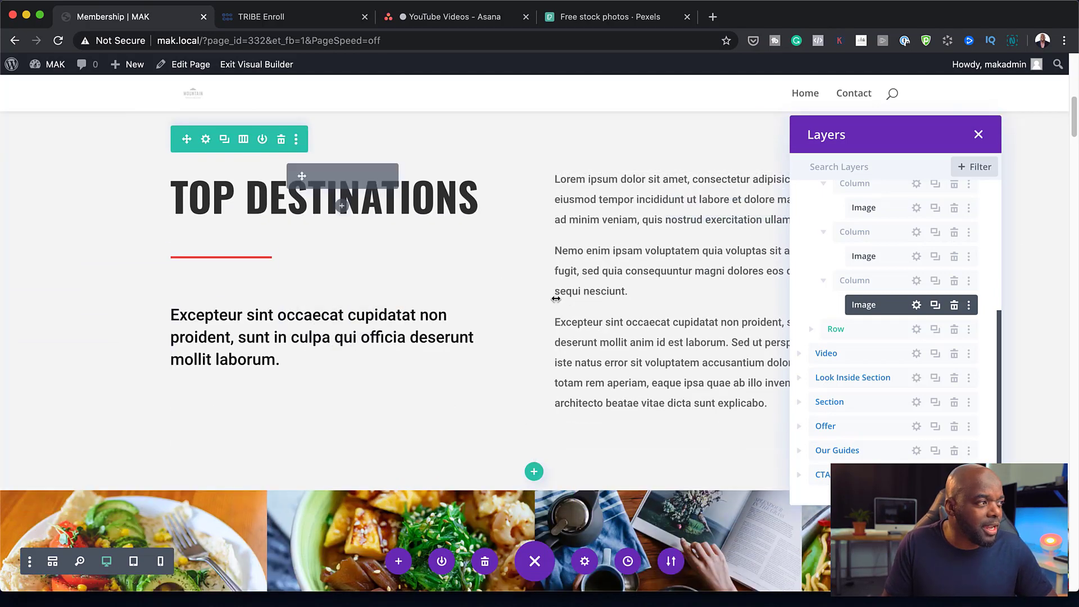
{"action": "scroll", "coordinate": [553, 302], "scroll_direction": "up", "scroll_amount": 6}
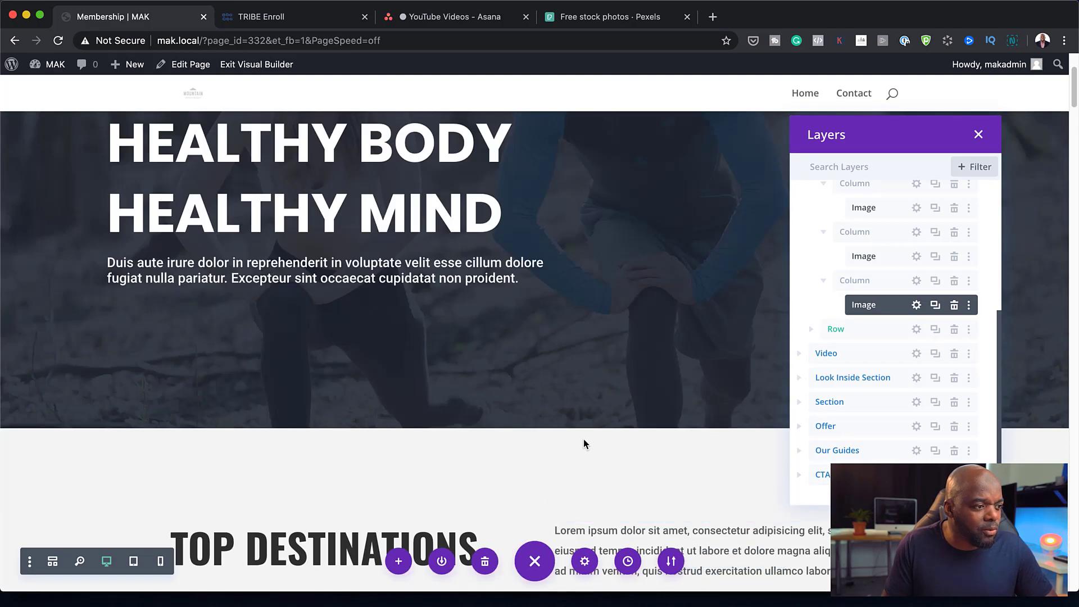
{"action": "scroll", "coordinate": [584, 461], "scroll_direction": "up", "scroll_amount": 1}
{"action": "scroll", "coordinate": [685, 492], "scroll_direction": "down", "scroll_amount": 1}
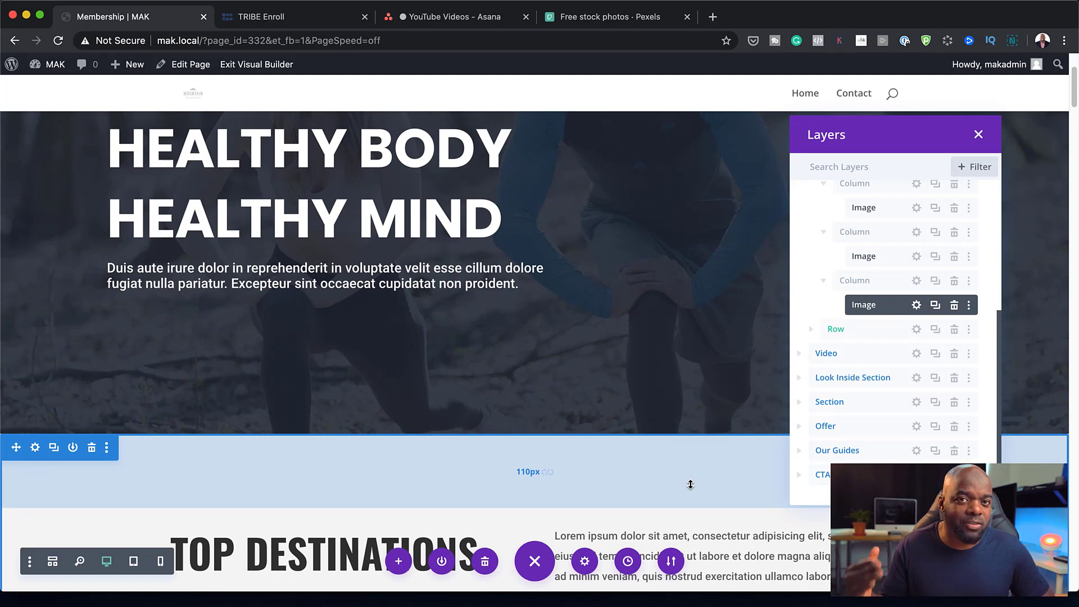
{"action": "scroll", "coordinate": [585, 427], "scroll_direction": "down", "scroll_amount": 5}
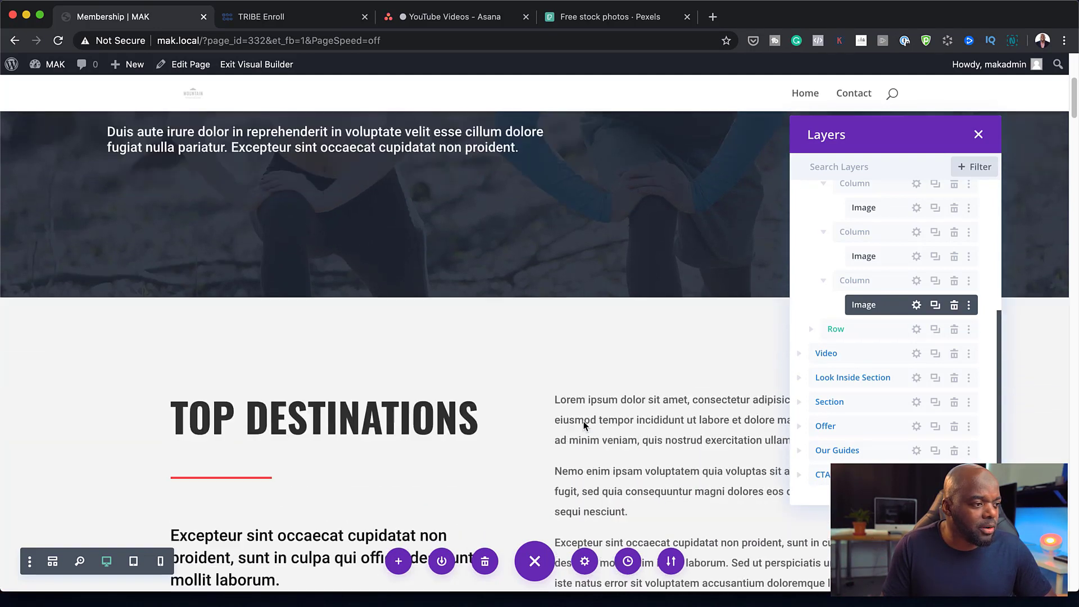
{"action": "scroll", "coordinate": [563, 294], "scroll_direction": "down", "scroll_amount": 15}
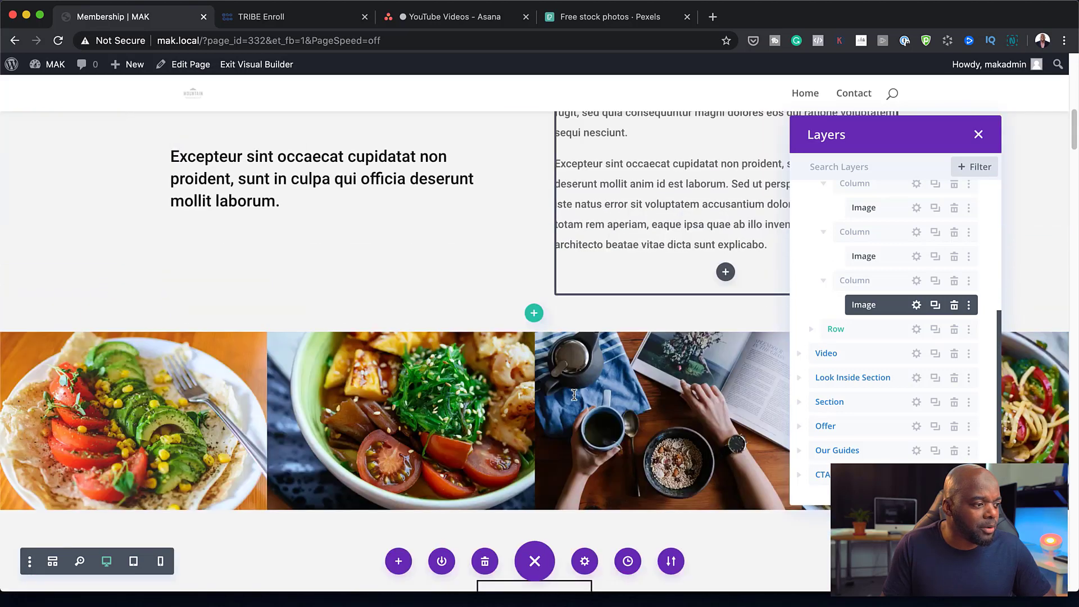
Step: Add a regular section with a one-column row and a Call To Action module between the View More button and the video section
{"action": "scroll", "coordinate": [537, 472], "scroll_direction": "down", "scroll_amount": 2}
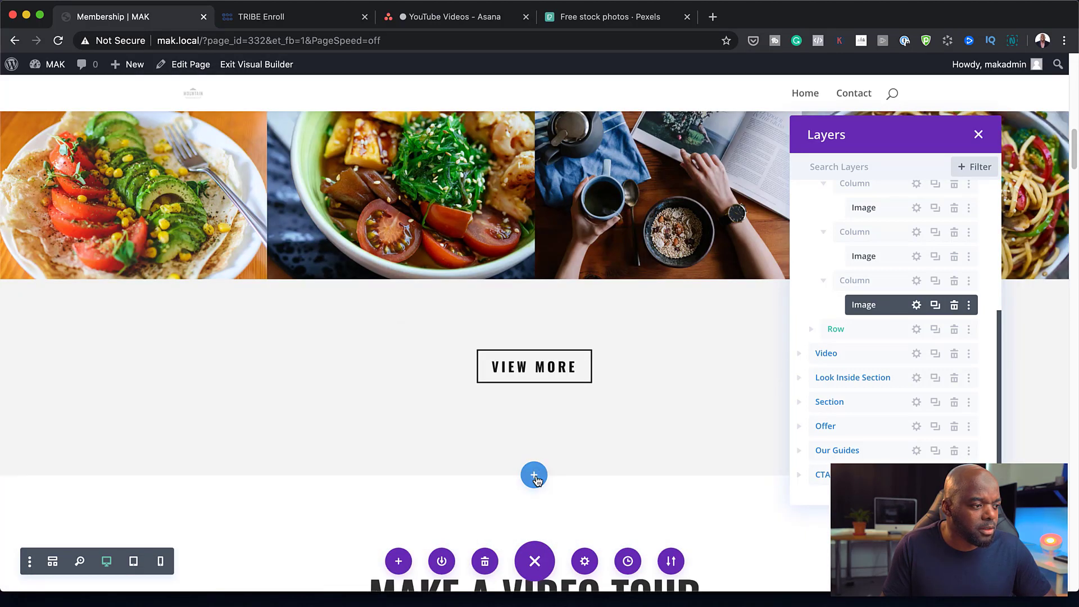
{"action": "left_click", "coordinate": [533, 473]}
{"action": "left_click", "coordinate": [466, 431]}
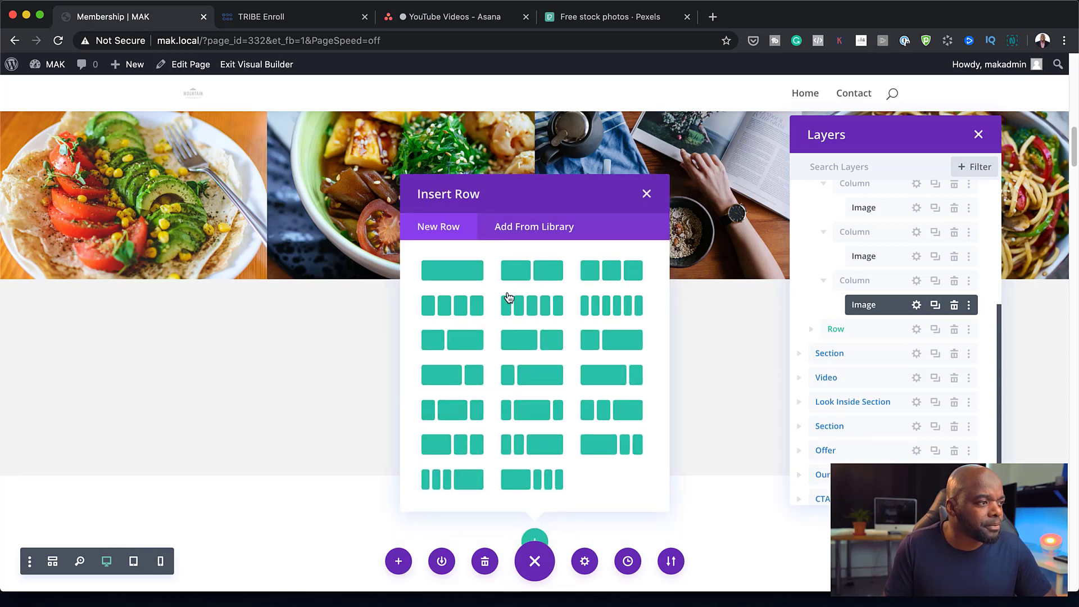
{"action": "left_click", "coordinate": [458, 279]}
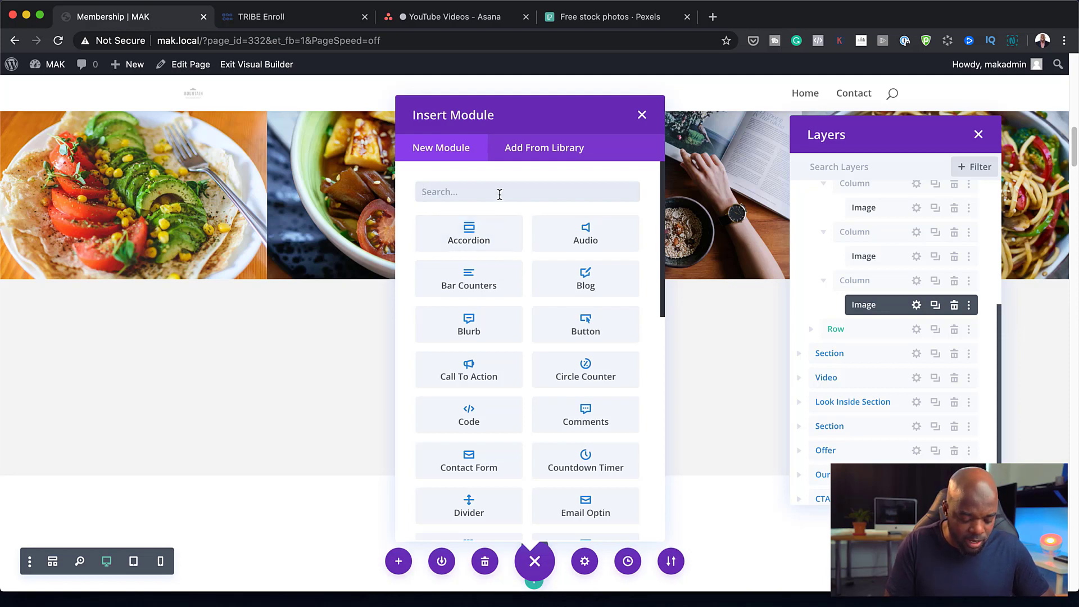
{"action": "type", "text": "call"}
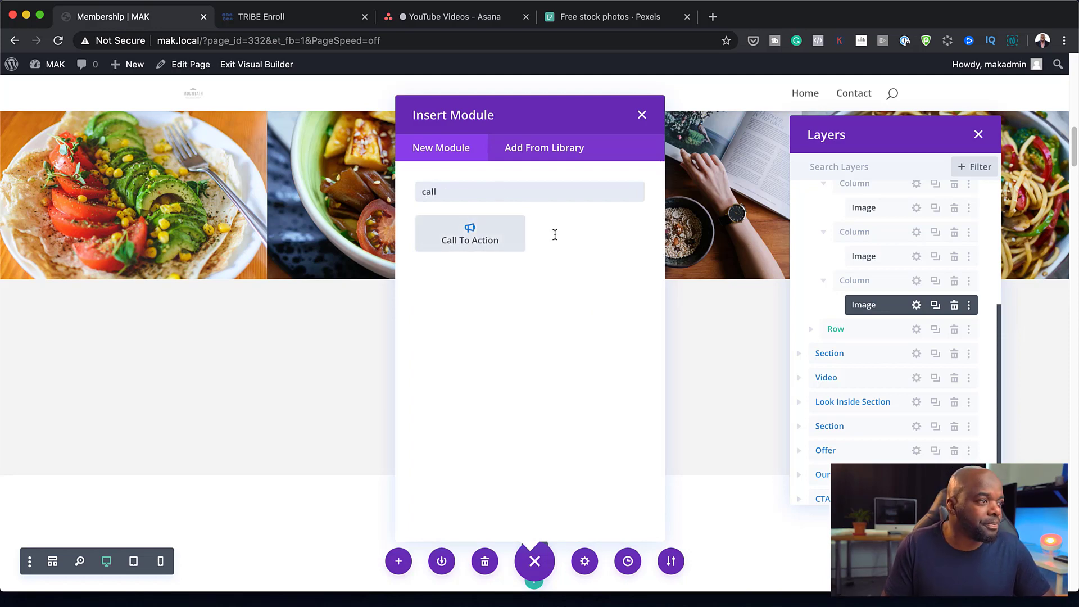
{"action": "left_click", "coordinate": [497, 234]}
{"action": "scroll", "coordinate": [604, 416], "scroll_direction": "down", "scroll_amount": 5}
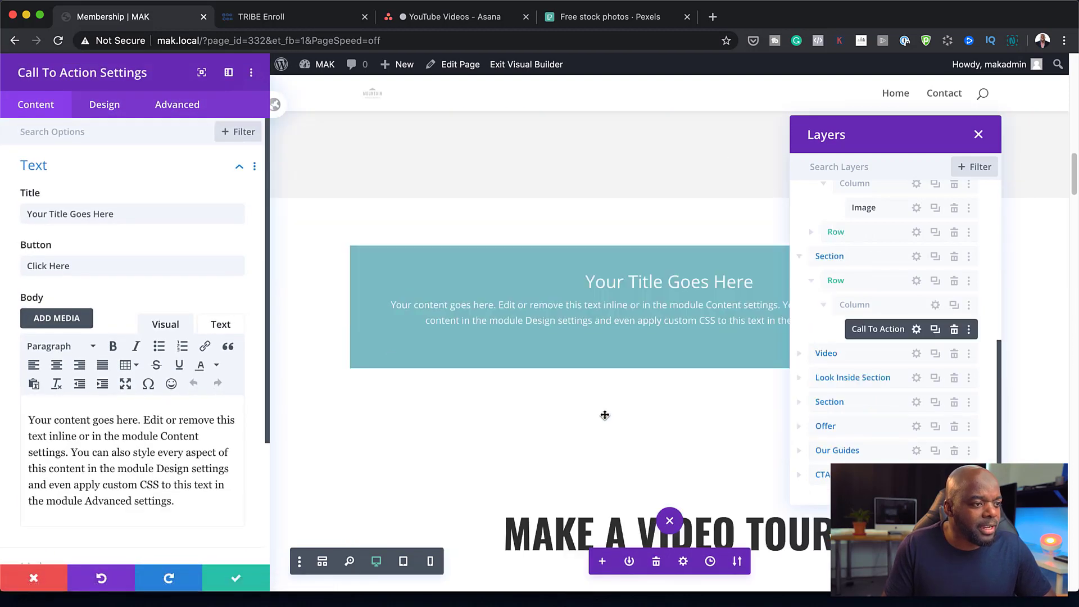
Step: Close the Layers list and set the Call To Action title to GOLD MEMBERSHIP and its button text to JOIN NOW
{"action": "left_click", "coordinate": [979, 137]}
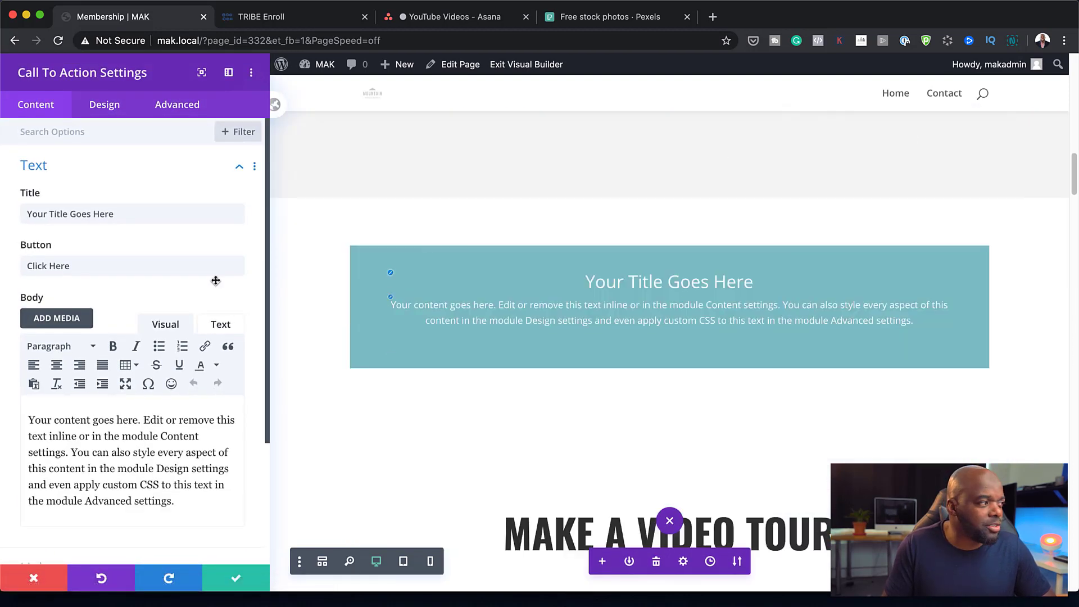
{"action": "triple_click", "coordinate": [121, 212]}
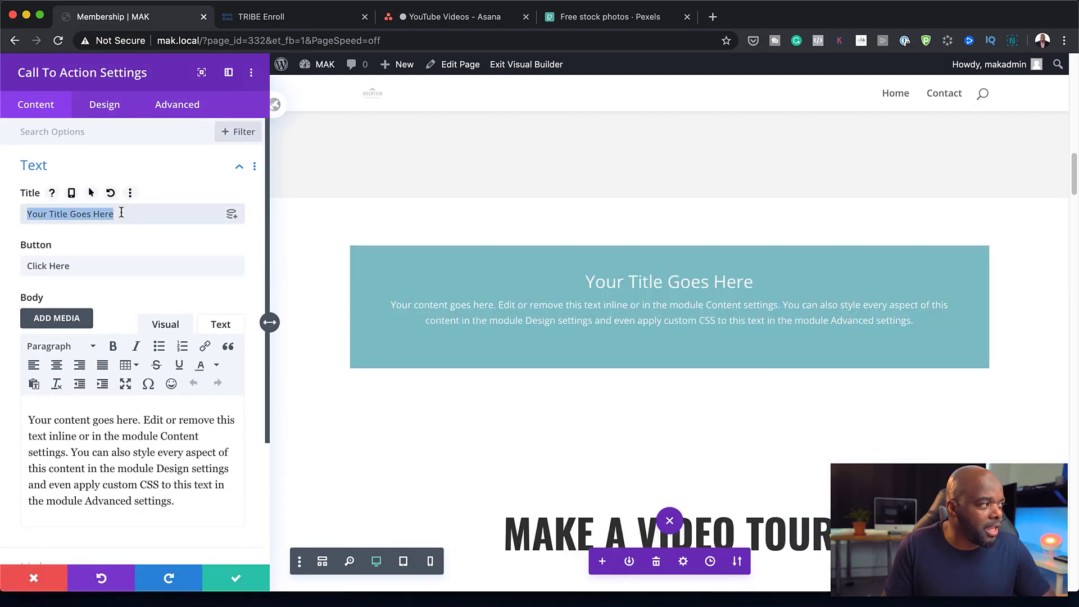
{"action": "type", "text": "G"}
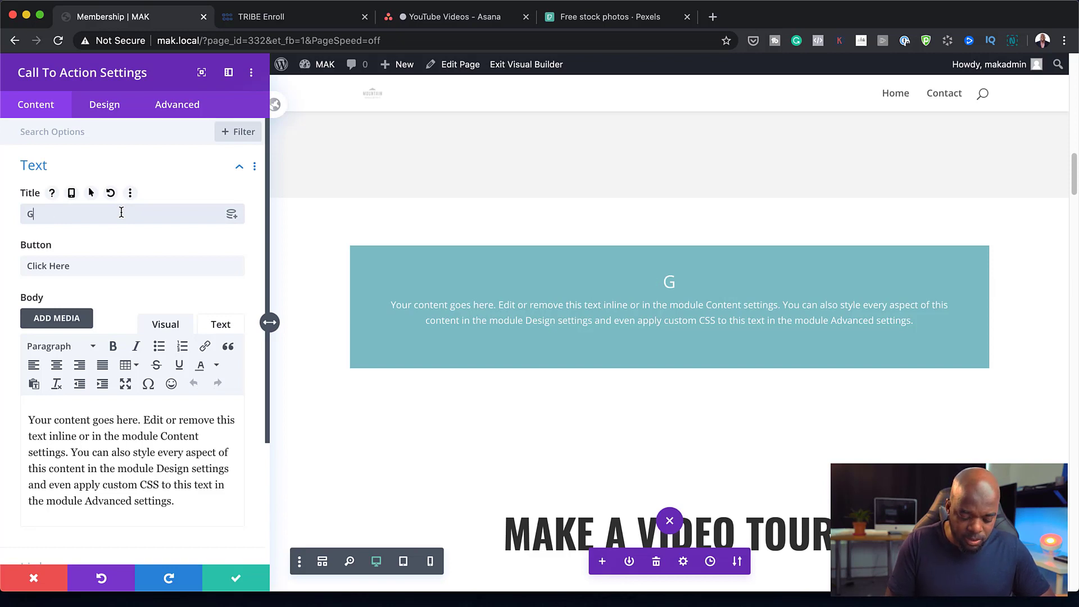
{"action": "type", "text": "OLD MEMBERSHIP"}
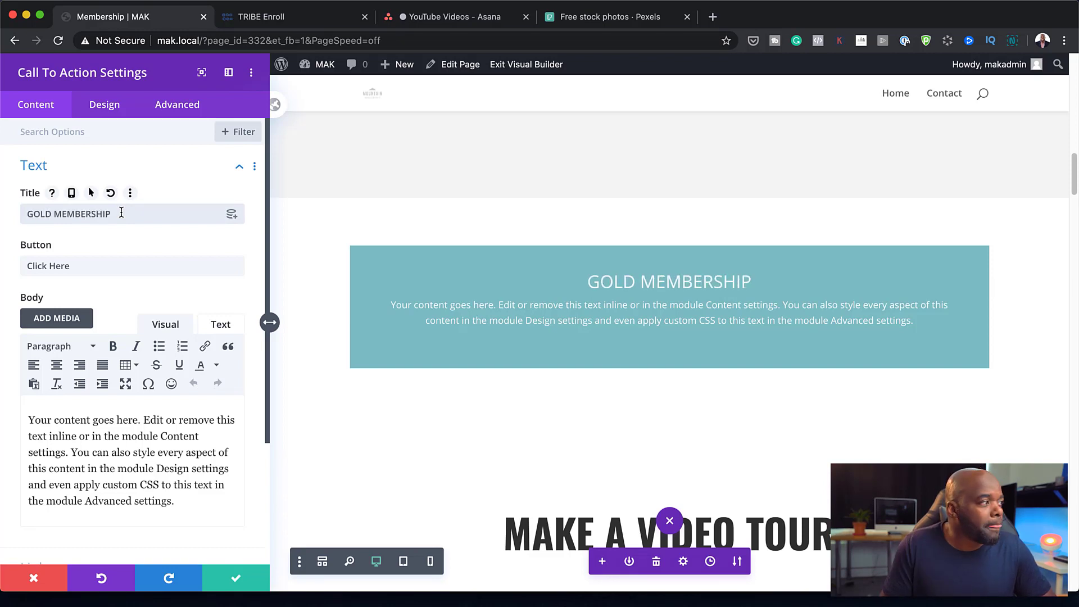
{"action": "triple_click", "coordinate": [74, 265]}
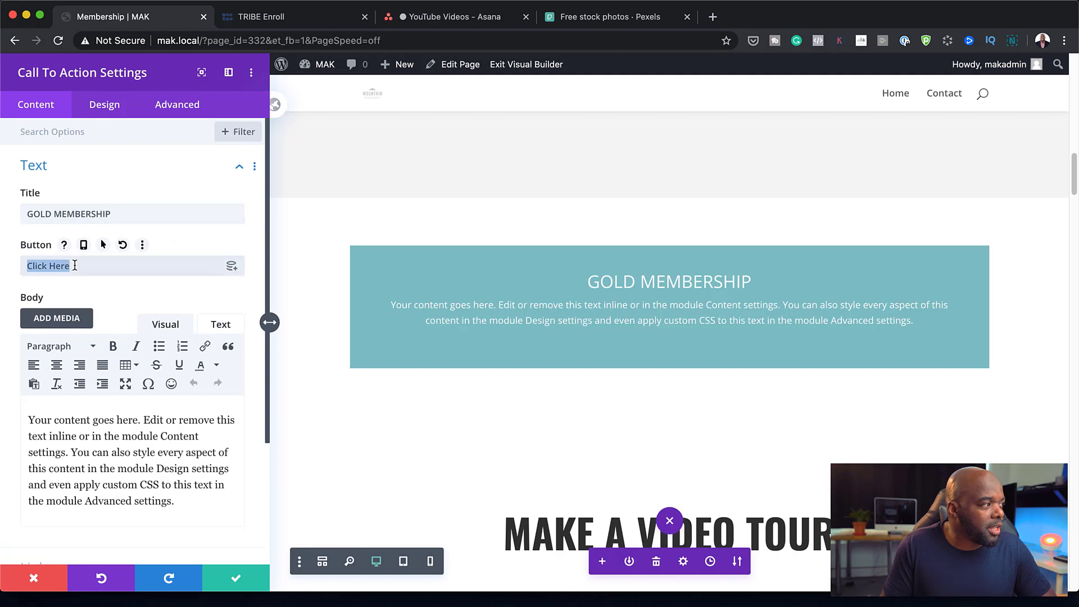
{"action": "type", "text": "JOIN NOW"}
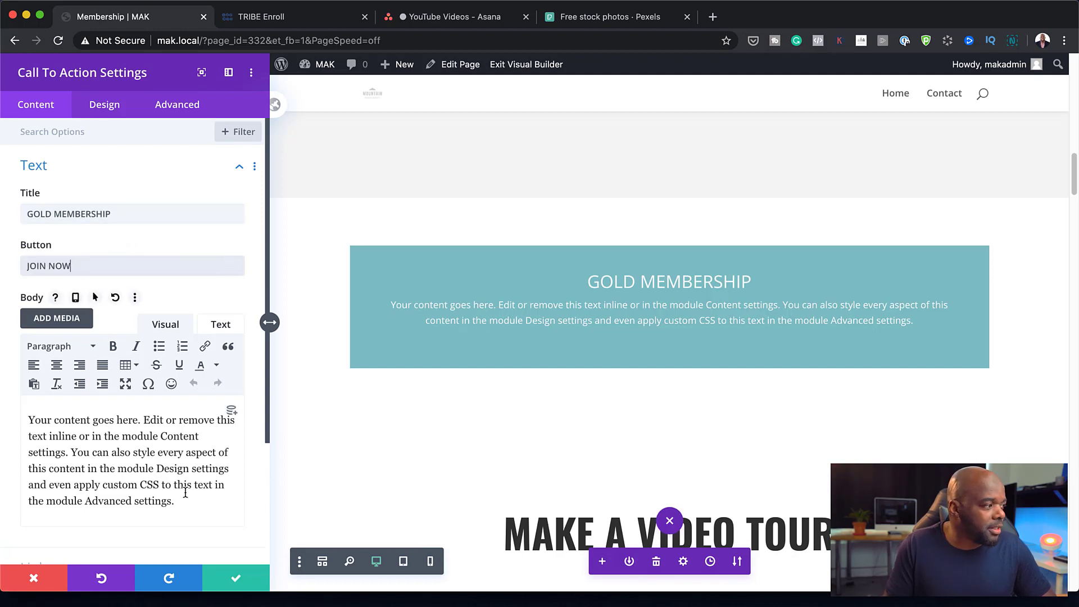
Step: Open lorem2.com in a new browser tab and copy the second short paragraph, starting "Donec nec justo"
{"action": "left_click", "coordinate": [712, 16]}
{"action": "type", "text": "lorem2.com"}
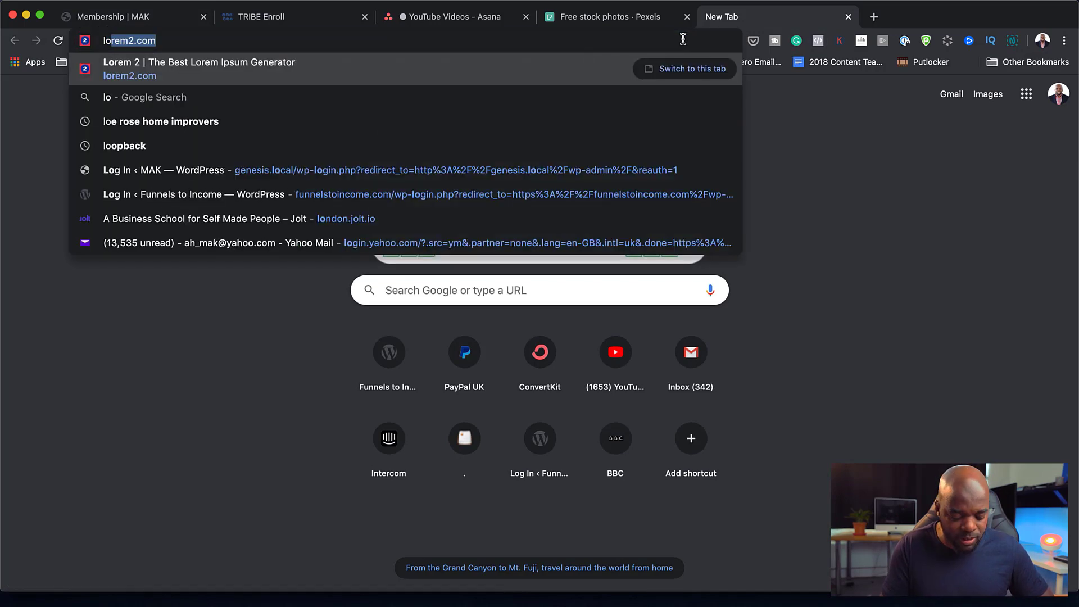
{"action": "key", "text": "Return"}
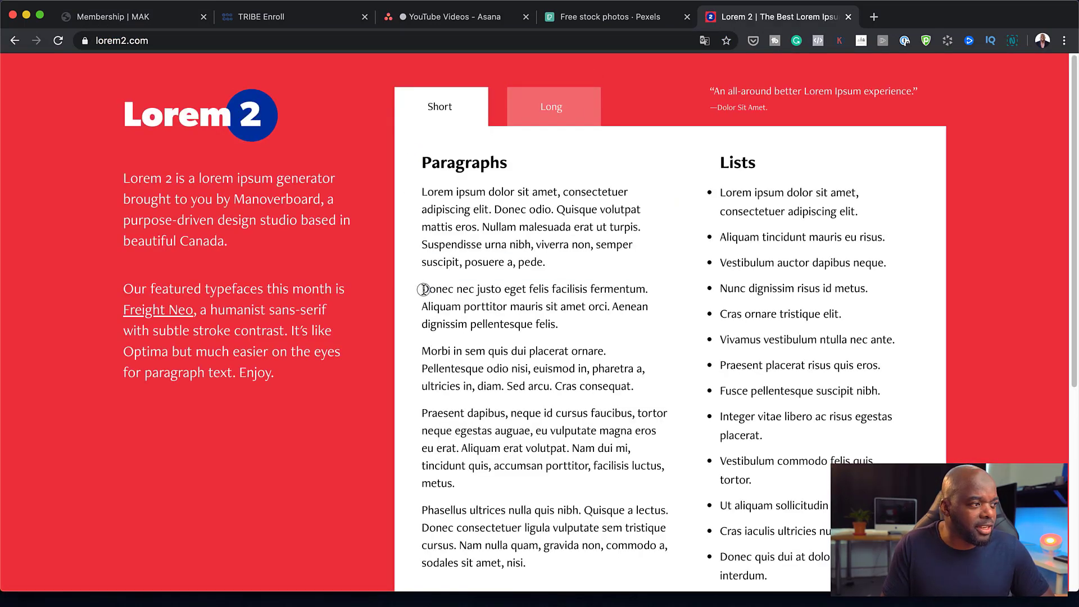
{"action": "left_click_drag", "start_coordinate": [423, 289], "coordinate": [589, 325]}
{"action": "key", "text": "super+c"}
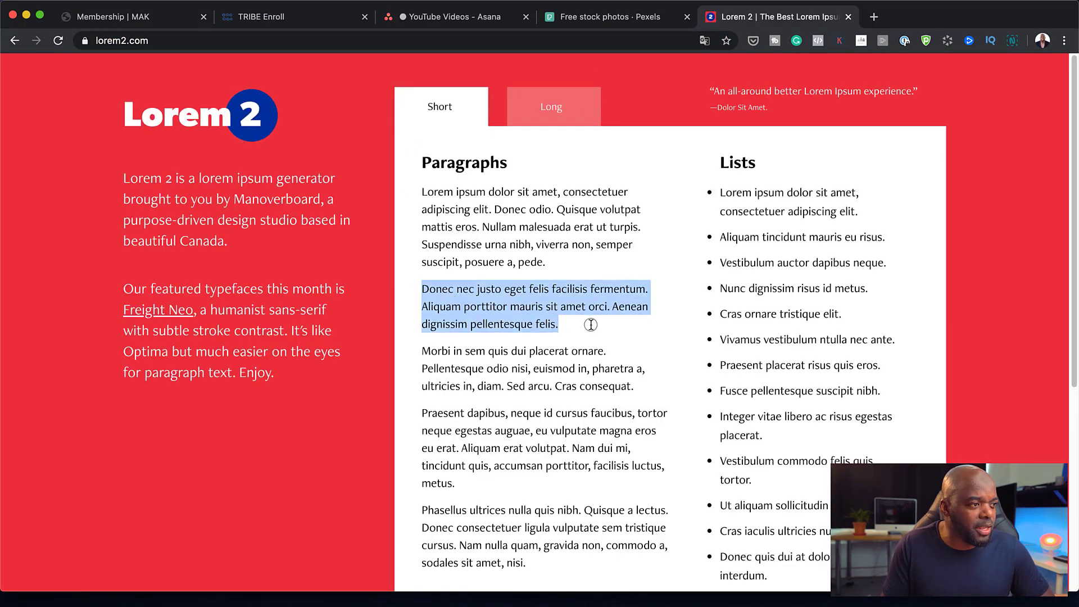
Step: Return to the Membership page and replace the Call To Action body text with the copied "Donec nec justo" paragraph
{"action": "left_click", "coordinate": [129, 16]}
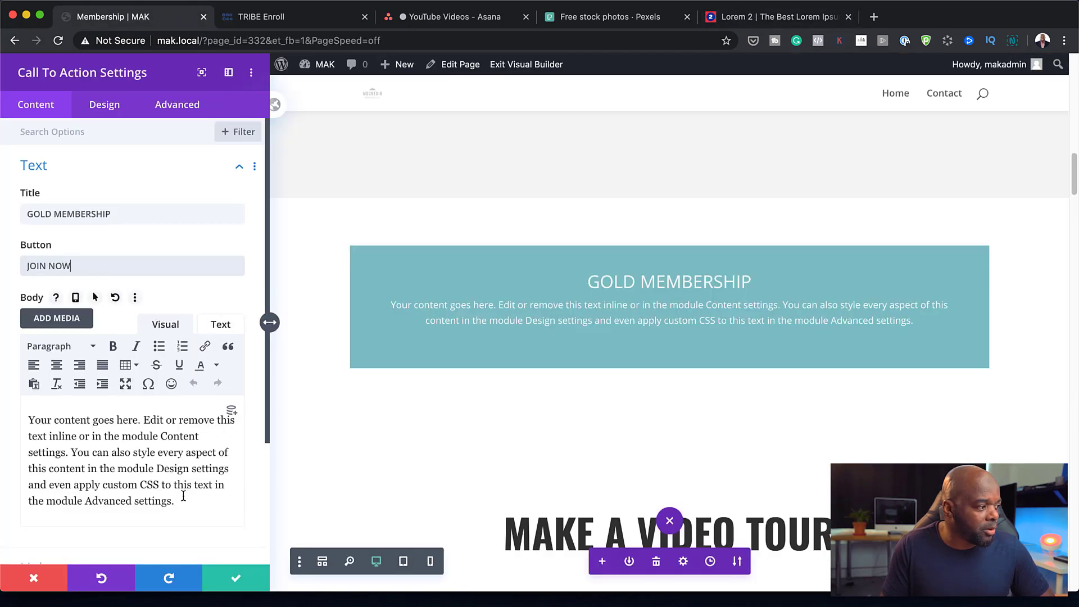
{"action": "left_click_drag", "start_coordinate": [173, 501], "coordinate": [5, 403]}
{"action": "key", "text": "super+v"}
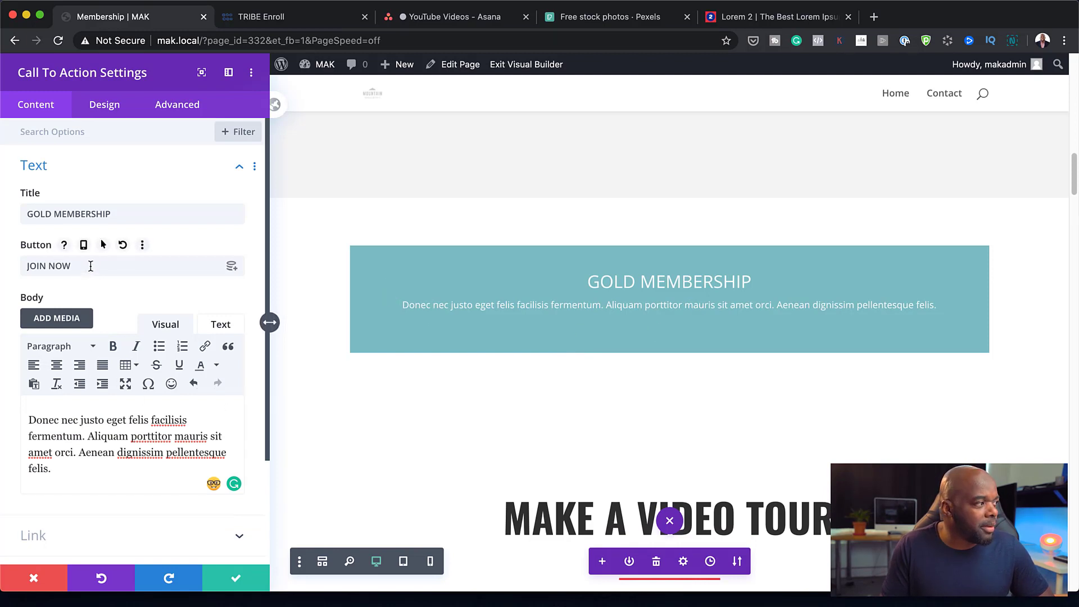
{"action": "scroll", "coordinate": [142, 439], "scroll_direction": "down", "scroll_amount": 3}
{"action": "scroll", "coordinate": [142, 438], "scroll_direction": "down", "scroll_amount": 1}
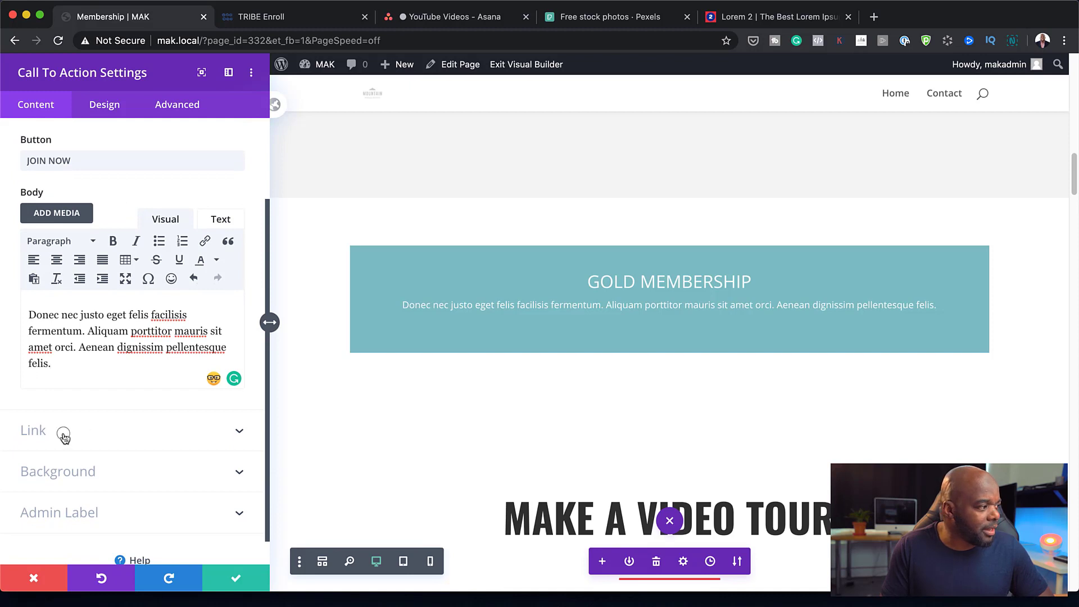
Step: Set the Call To Action's button link URL to # as a placeholder
{"action": "left_click", "coordinate": [34, 430]}
{"action": "left_click", "coordinate": [66, 238]}
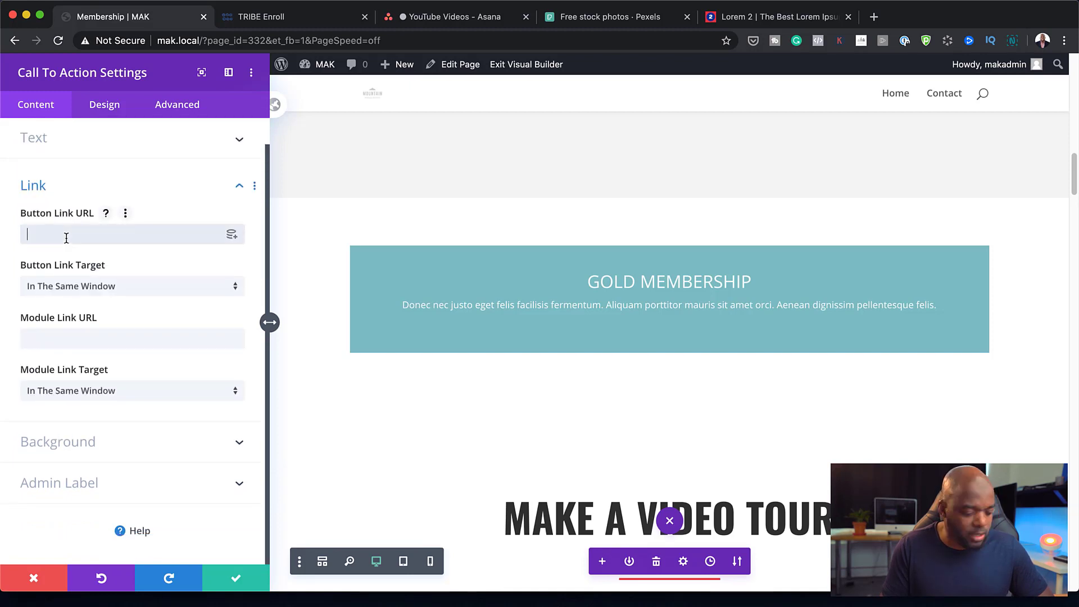
{"action": "type", "text": "#"}
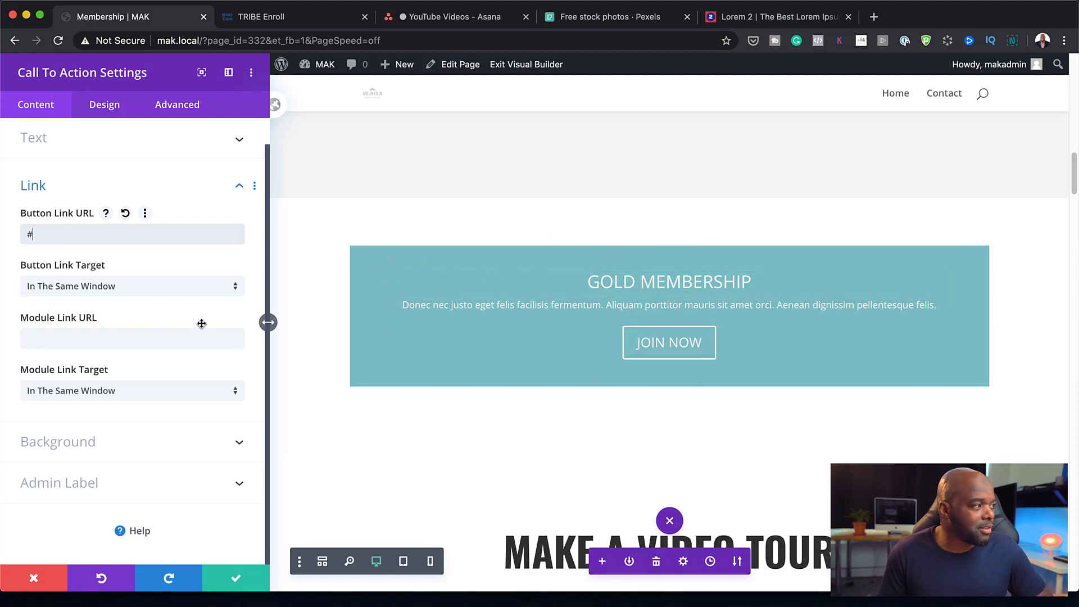
Step: Set the GOLD MEMBERSHIP title font to Poppins with a Bold weight
{"action": "left_click", "coordinate": [390, 272]}
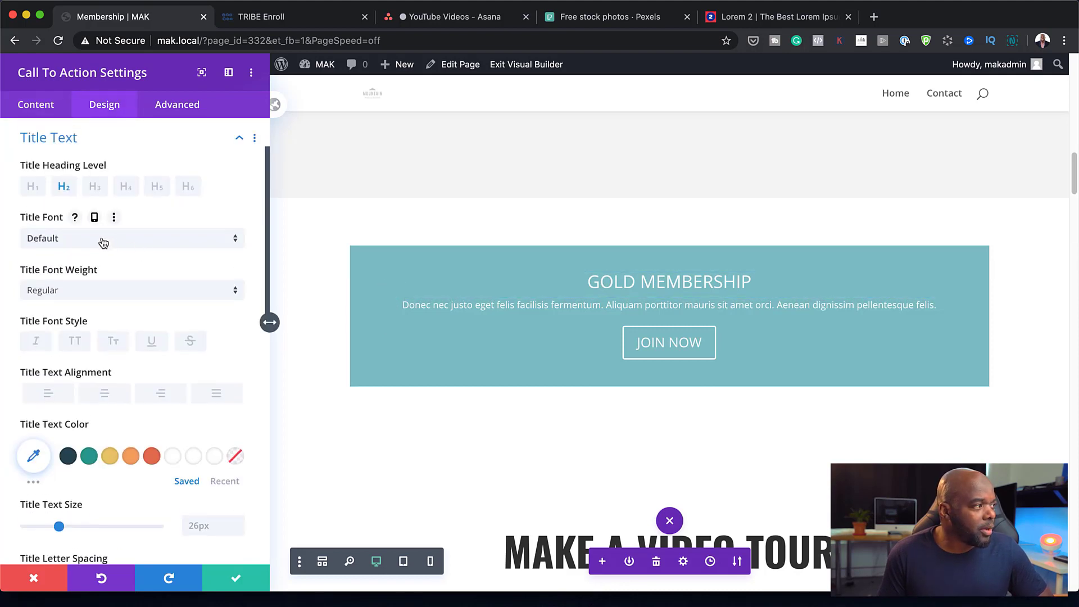
{"action": "left_click", "coordinate": [102, 242]}
{"action": "left_click", "coordinate": [110, 212]}
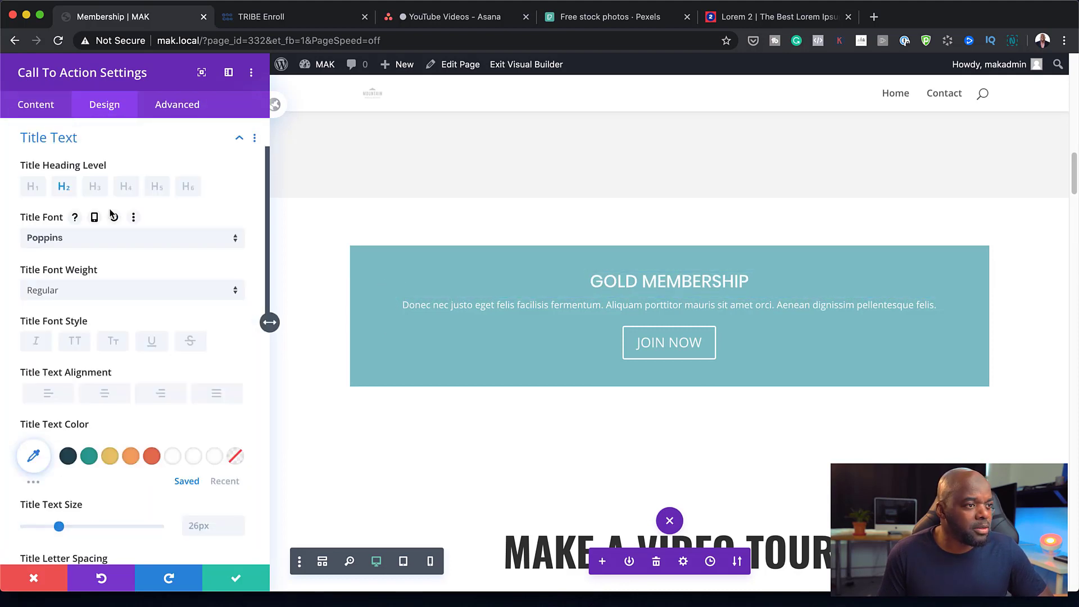
{"action": "left_click", "coordinate": [76, 296]}
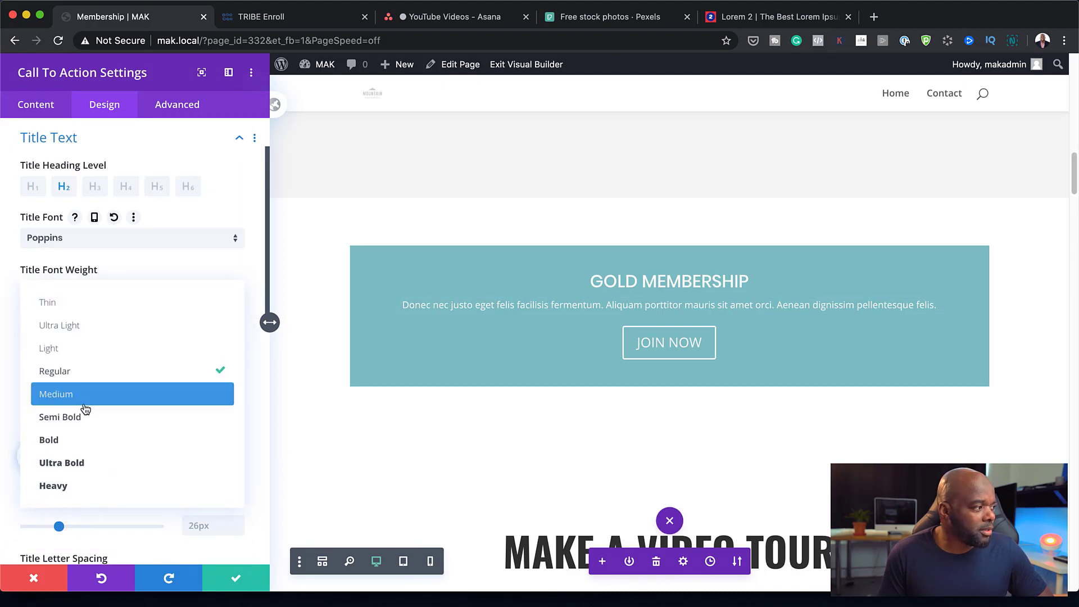
{"action": "left_click", "coordinate": [85, 443]}
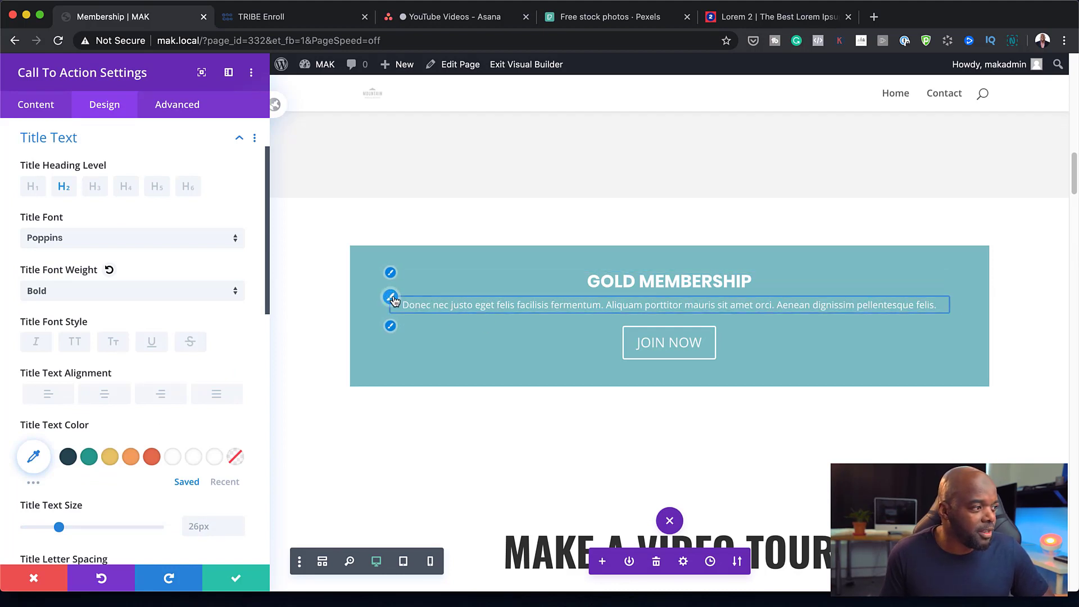
Step: Set the Call To Action body text to the Poppins font at 16px
{"action": "left_click", "coordinate": [568, 305]}
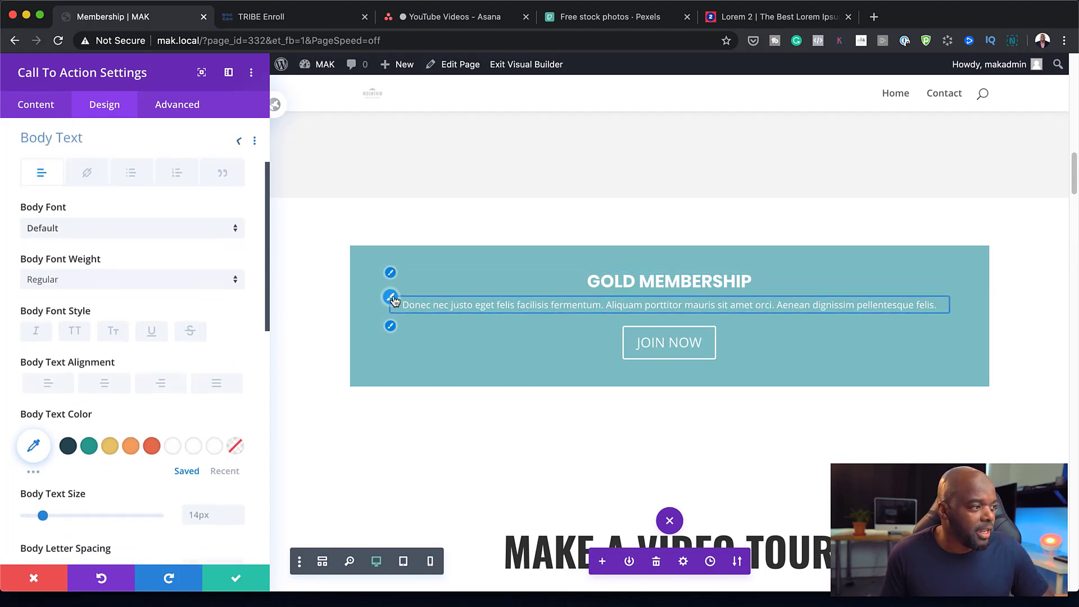
{"action": "left_click", "coordinate": [111, 235]}
{"action": "left_click", "coordinate": [120, 209]}
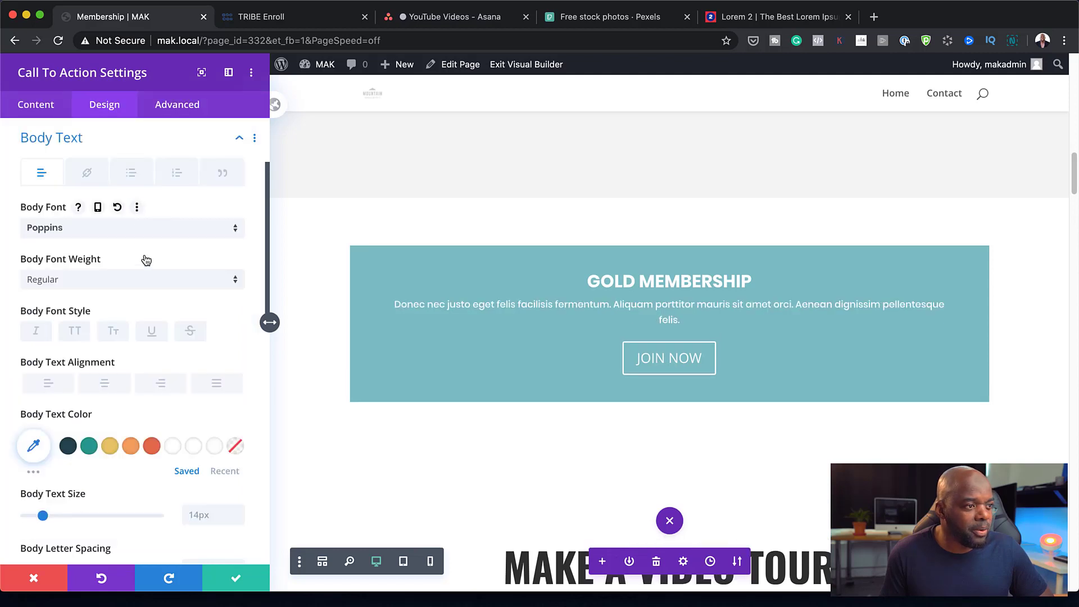
{"action": "left_click", "coordinate": [237, 511]}
{"action": "left_click", "coordinate": [237, 511]}
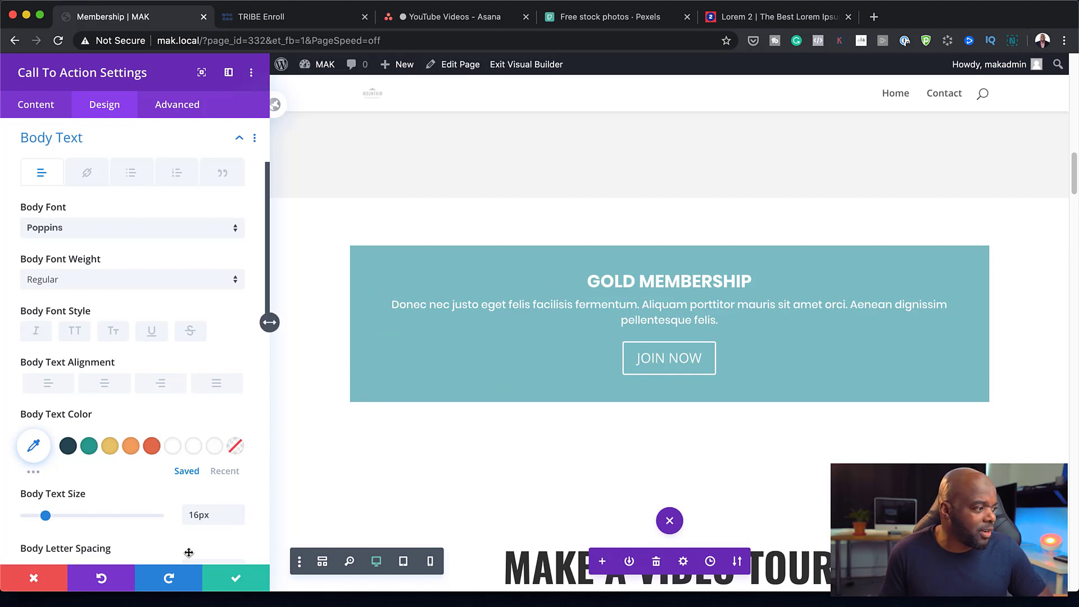
Step: Change the Call To Action's background color to the saved gold swatch #e9c46a
{"action": "left_click", "coordinate": [59, 111]}
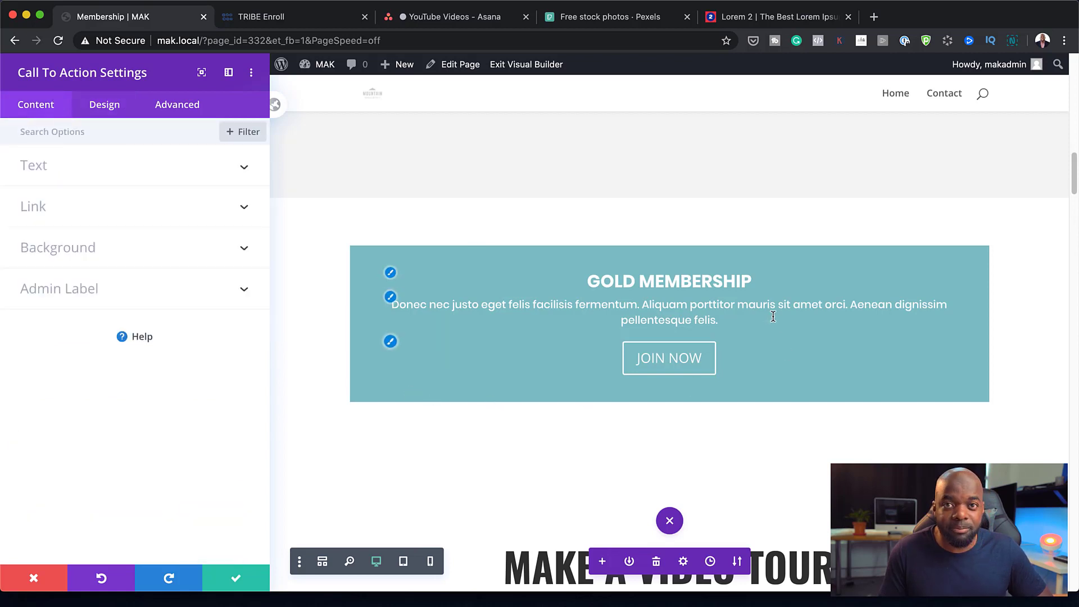
{"action": "left_click", "coordinate": [84, 254]}
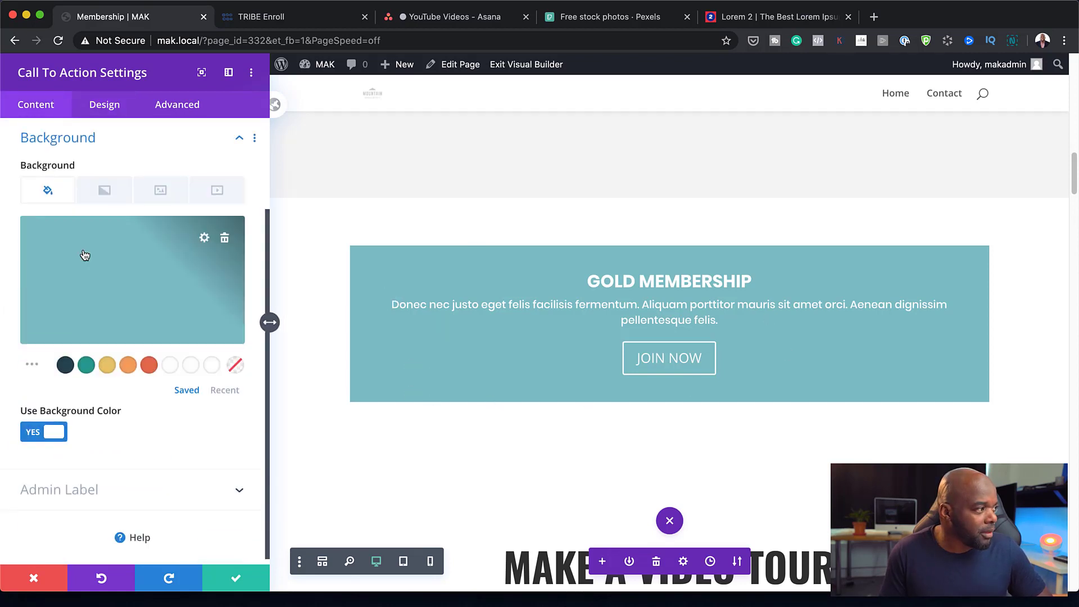
{"action": "left_click", "coordinate": [107, 366]}
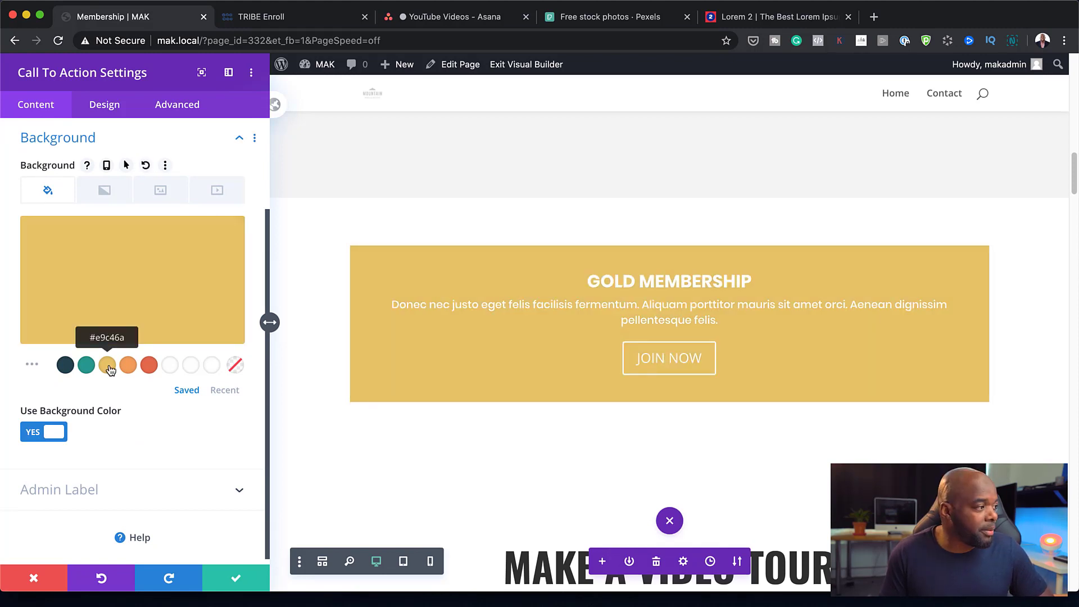
Step: Round all four corners of the Call To Action box to 6px
{"action": "left_click", "coordinate": [112, 110]}
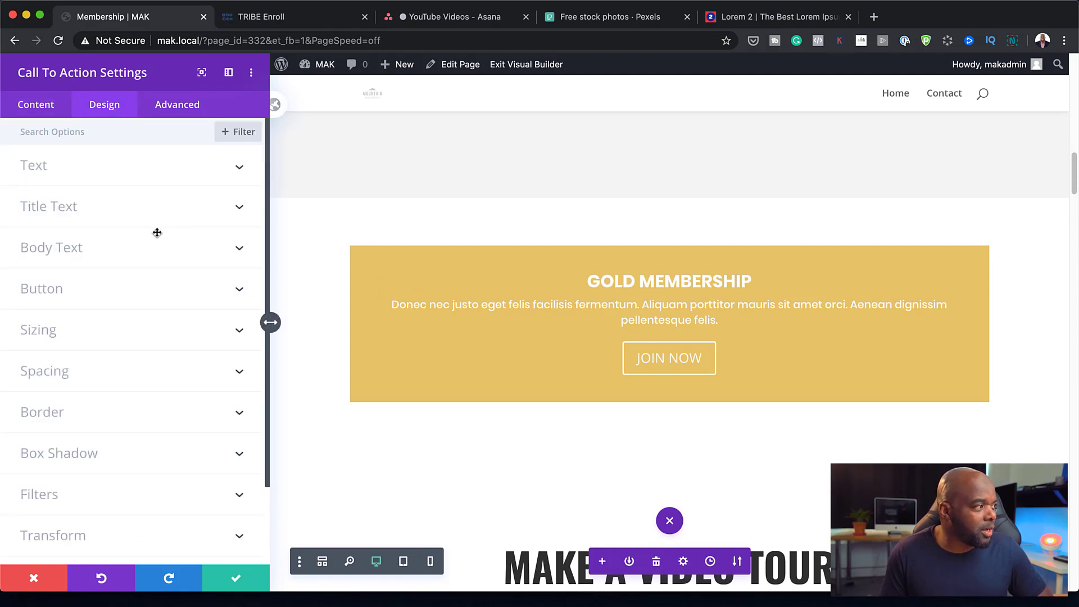
{"action": "left_click", "coordinate": [91, 422]}
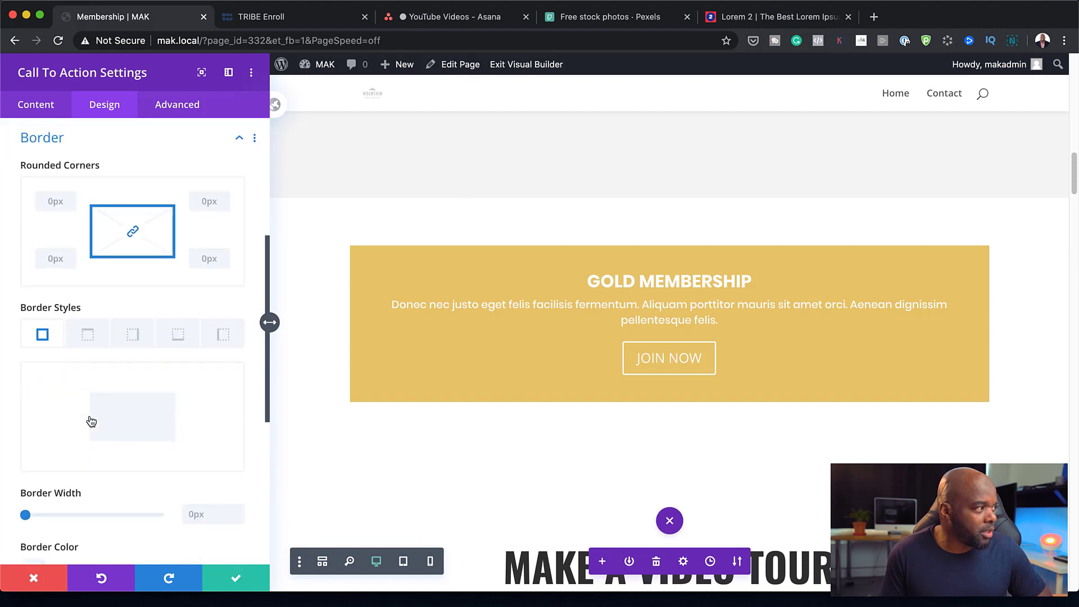
{"action": "left_click_drag", "start_coordinate": [59, 277], "coordinate": [60, 278]}
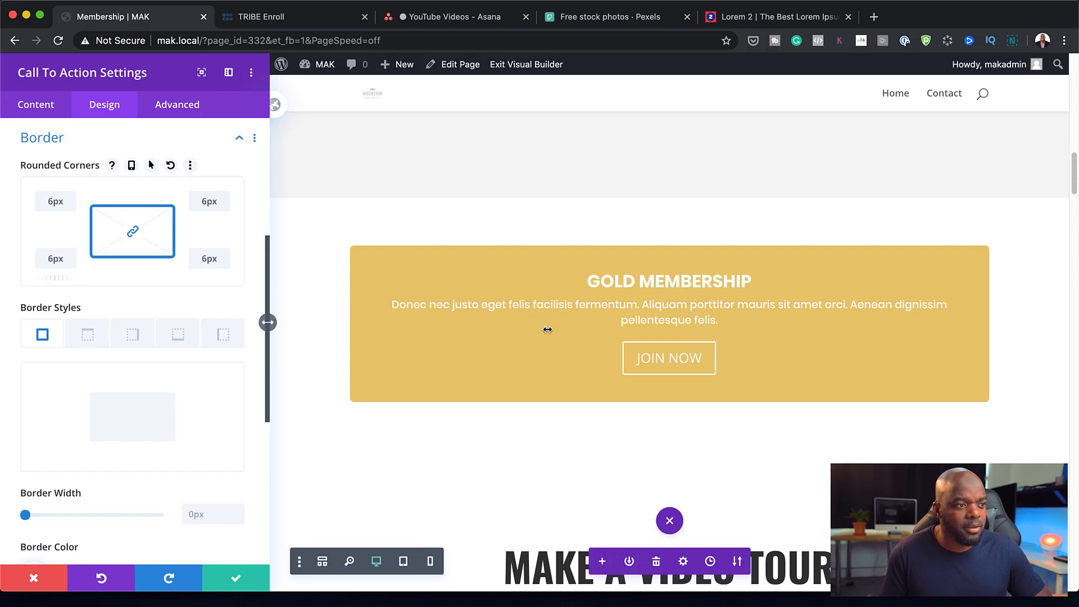
Step: Enable custom styles for the JOIN NOW button and give it a dark red background from the extended color palette
{"action": "left_click", "coordinate": [390, 342]}
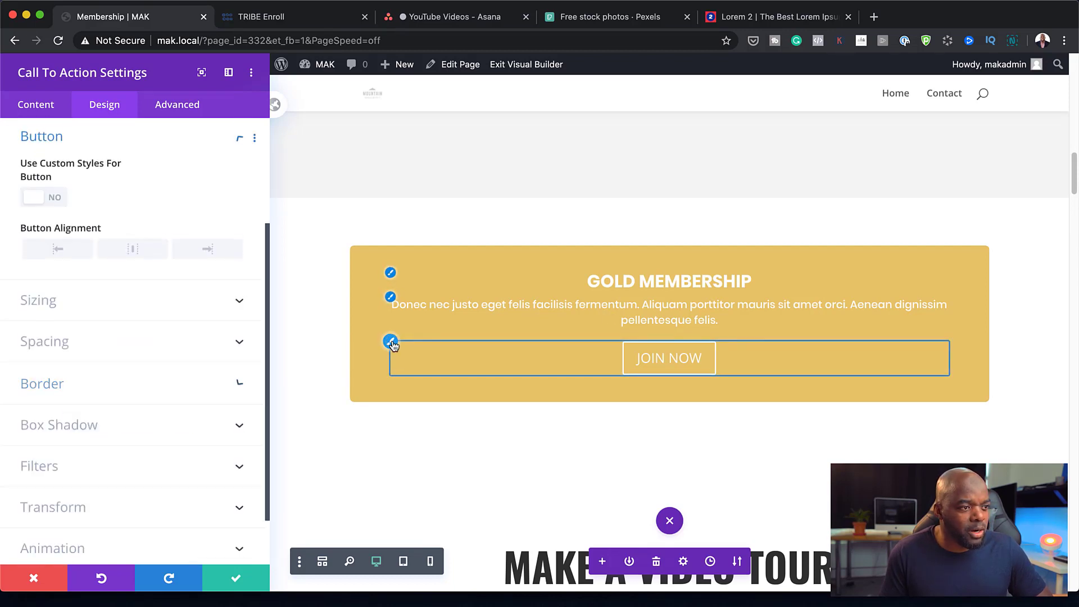
{"action": "left_click", "coordinate": [54, 201]}
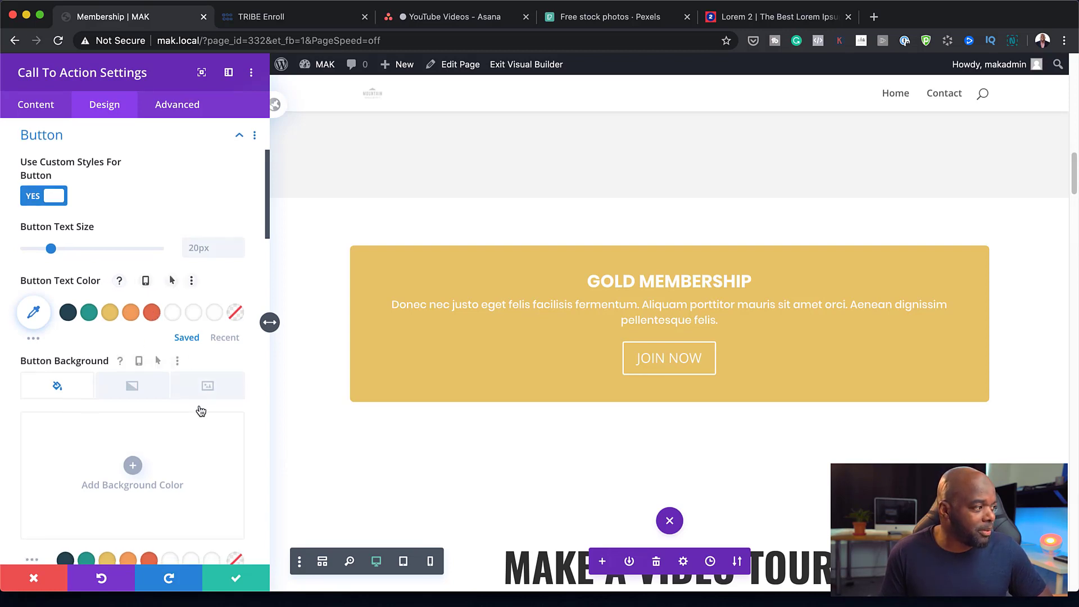
{"action": "scroll", "coordinate": [199, 406], "scroll_direction": "down", "scroll_amount": 1}
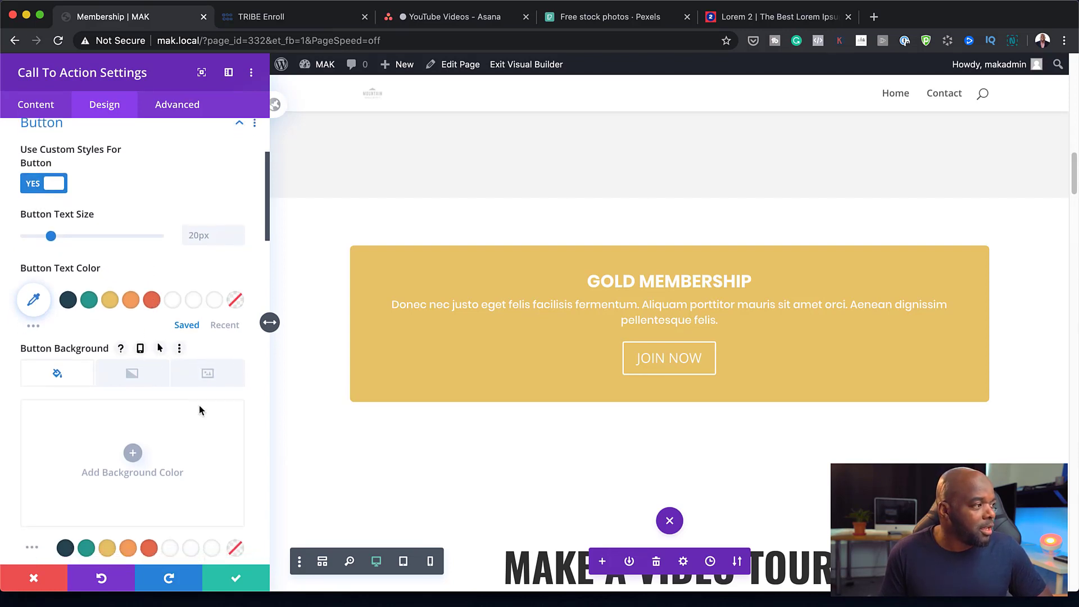
{"action": "left_click", "coordinate": [133, 453]}
{"action": "scroll", "coordinate": [147, 420], "scroll_direction": "down", "scroll_amount": 3}
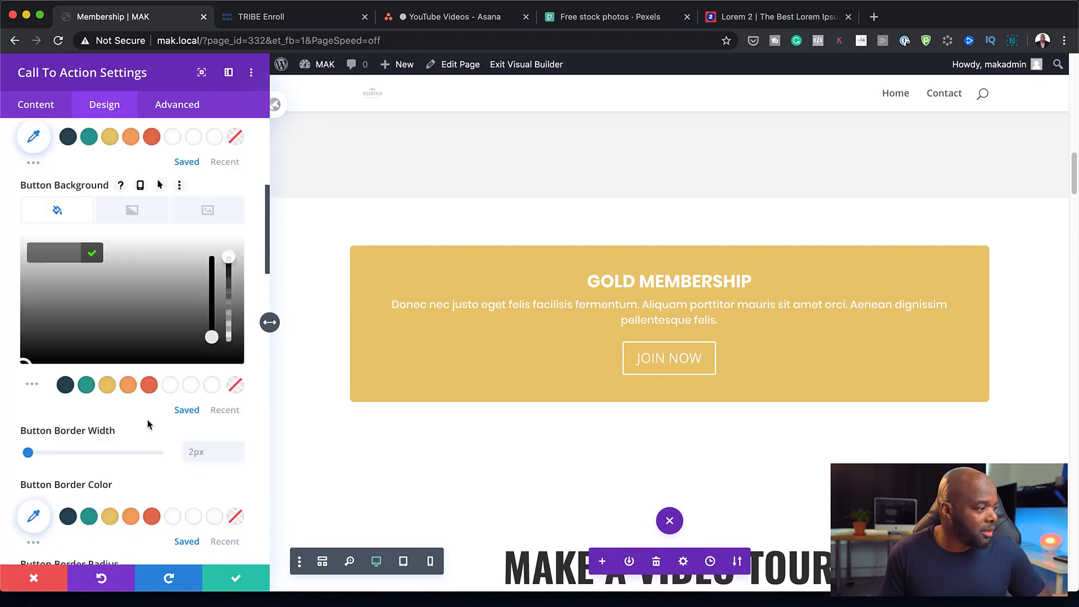
{"action": "left_click", "coordinate": [33, 385]}
{"action": "scroll", "coordinate": [31, 449], "scroll_direction": "down", "scroll_amount": 1}
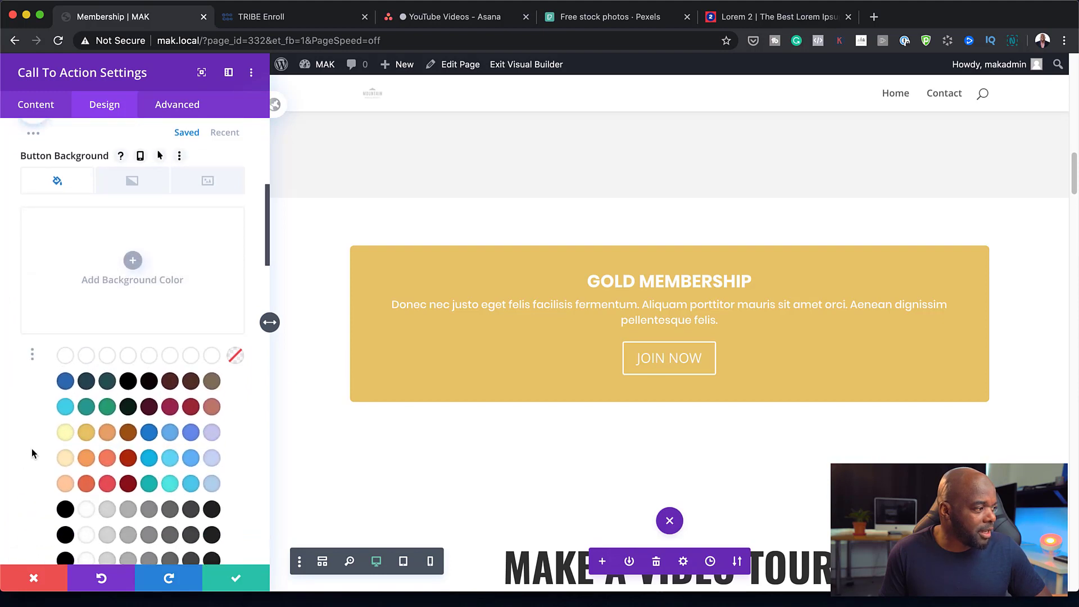
{"action": "left_click", "coordinate": [129, 458]}
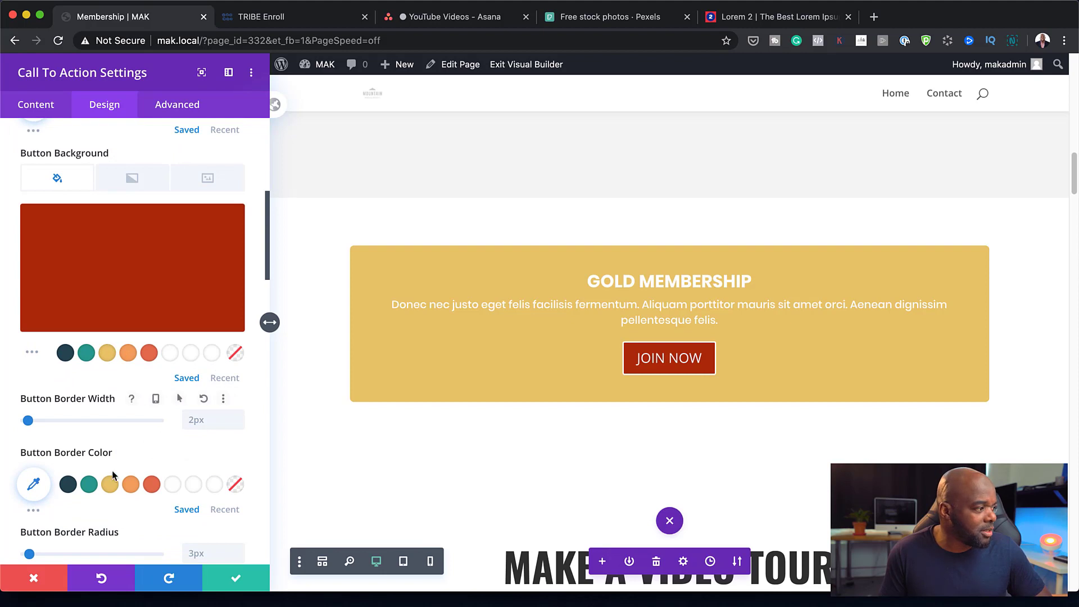
Step: Set the JOIN NOW button's border color to brown and its border width to 0px
{"action": "left_click", "coordinate": [33, 510]}
{"action": "scroll", "coordinate": [140, 478], "scroll_direction": "down", "scroll_amount": 3}
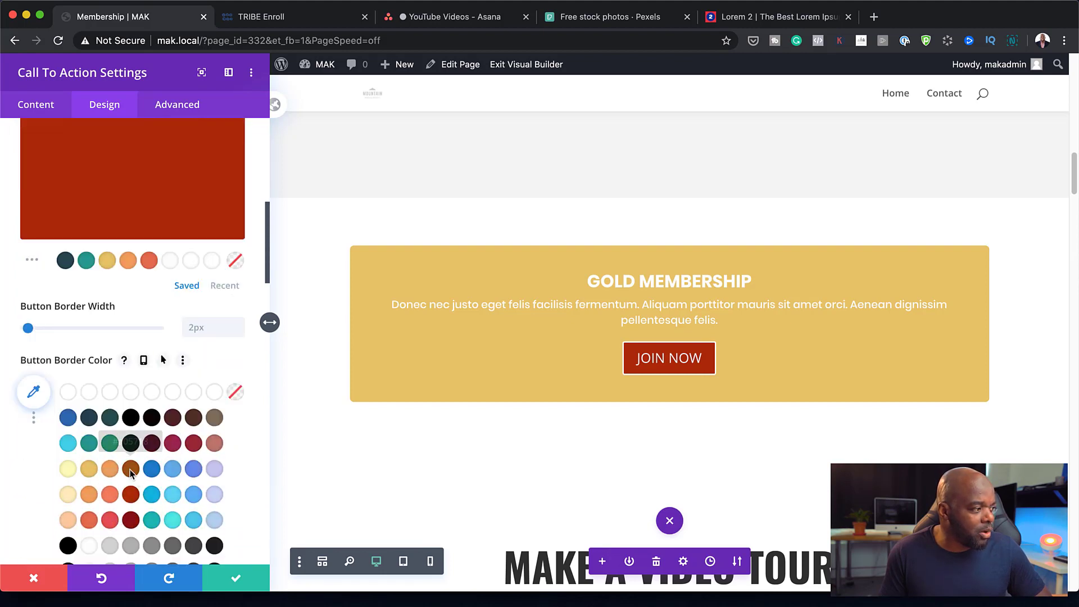
{"action": "left_click", "coordinate": [129, 469]}
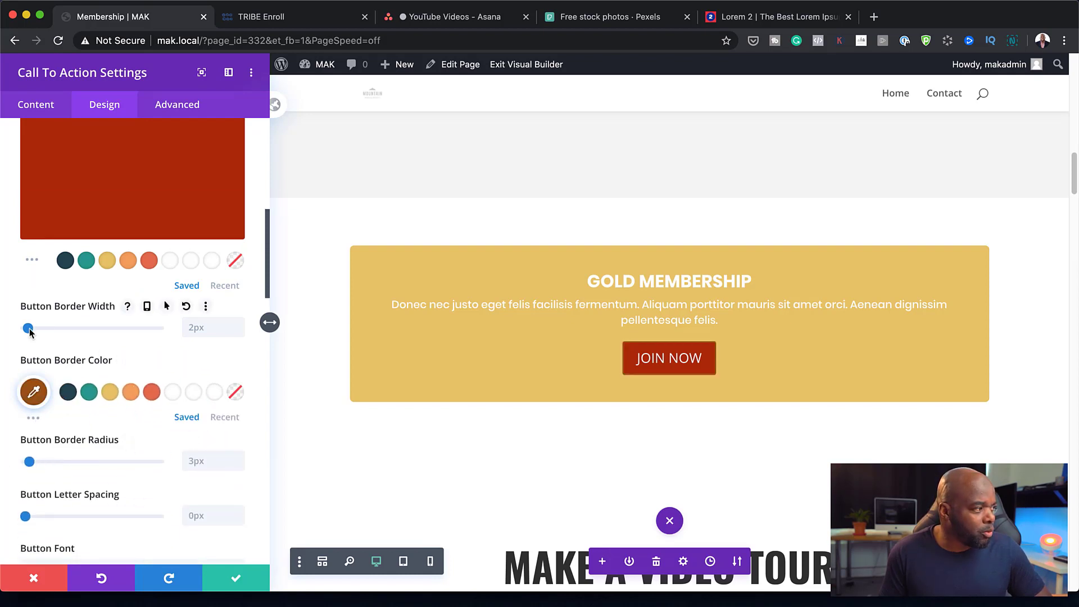
{"action": "left_click_drag", "start_coordinate": [27, 327], "coordinate": [0, 326]}
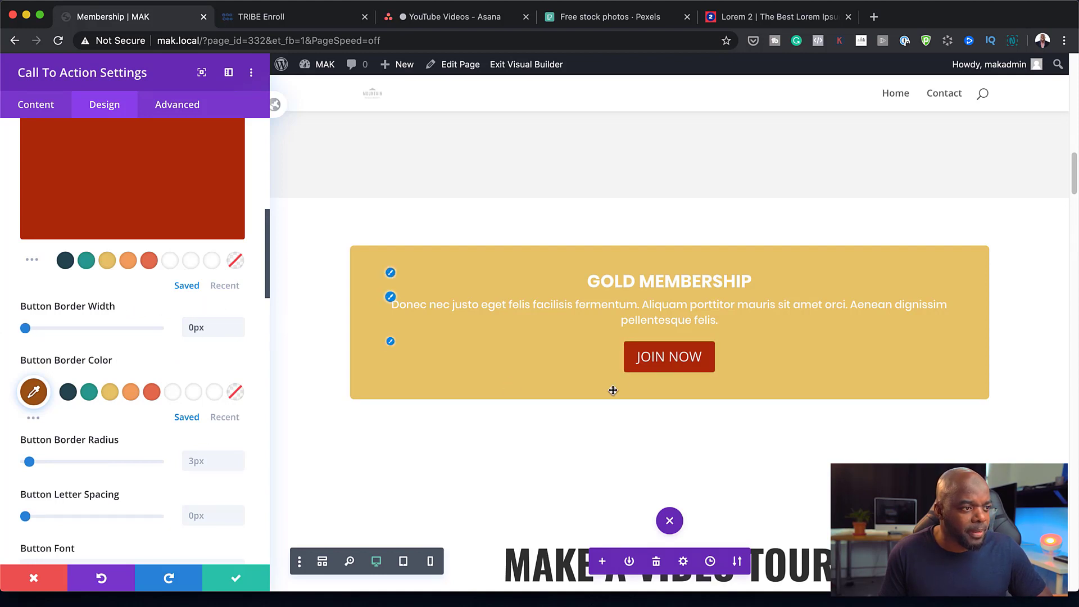
Step: Set the JOIN NOW button font to Poppins with a Semi Bold weight
{"action": "scroll", "coordinate": [185, 465], "scroll_direction": "down", "scroll_amount": 3}
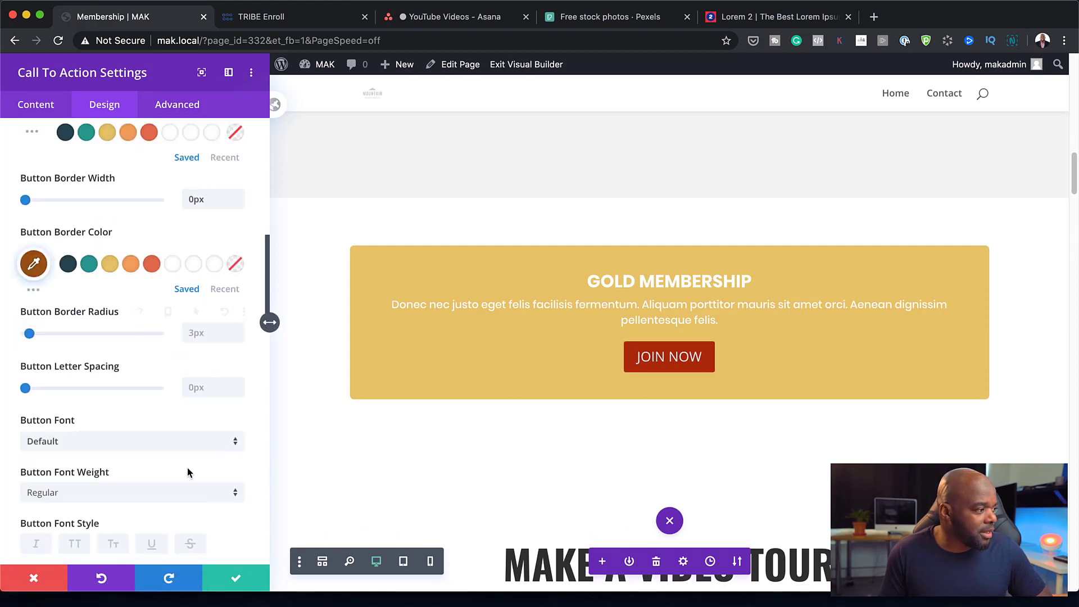
{"action": "left_click", "coordinate": [169, 439]}
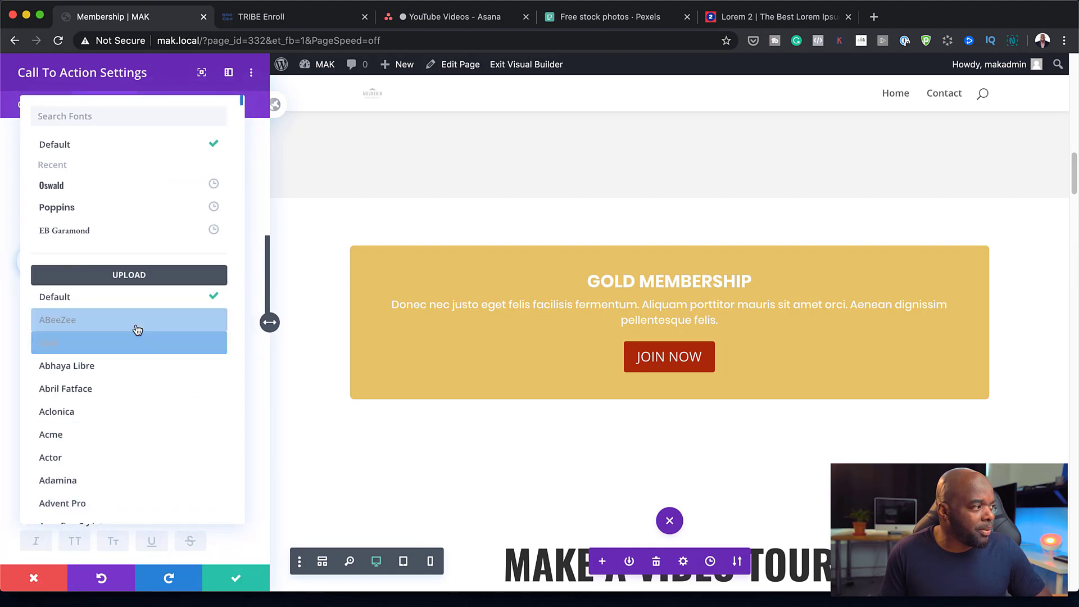
{"action": "left_click", "coordinate": [133, 203]}
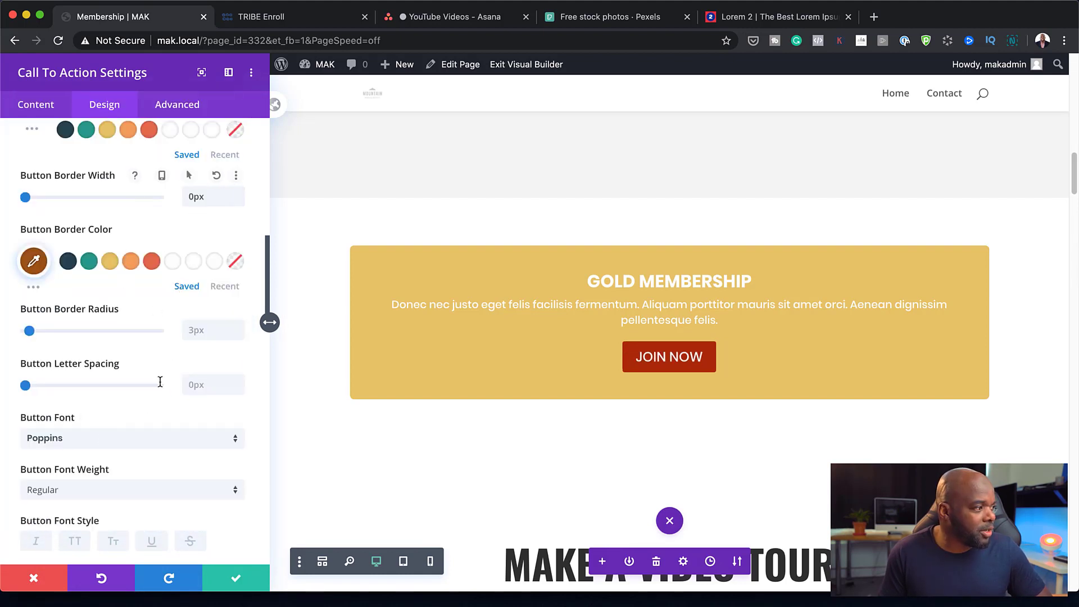
{"action": "left_click", "coordinate": [73, 488]}
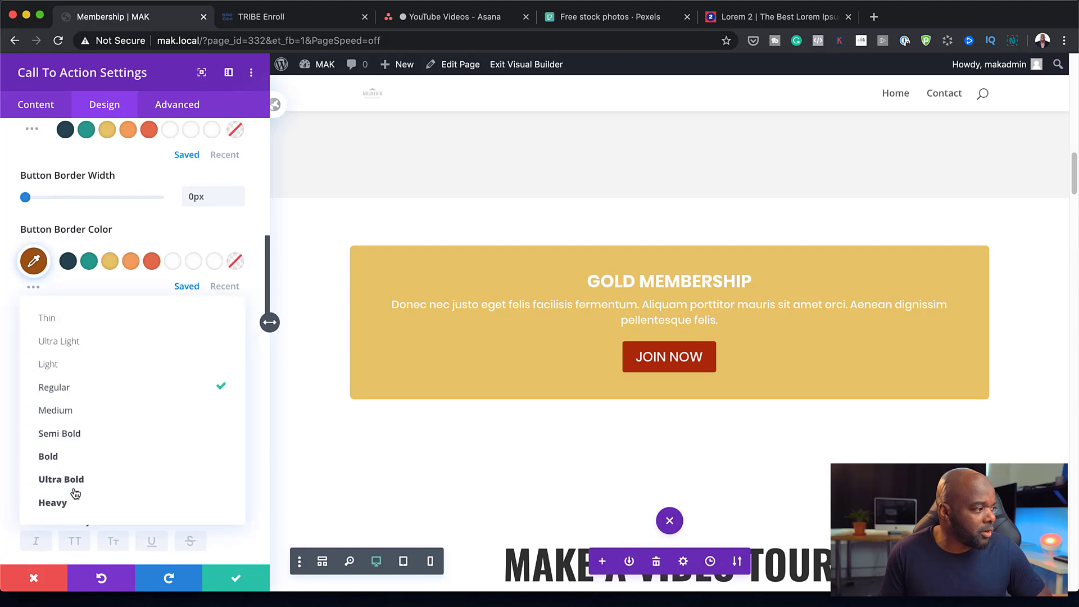
{"action": "left_click", "coordinate": [80, 434]}
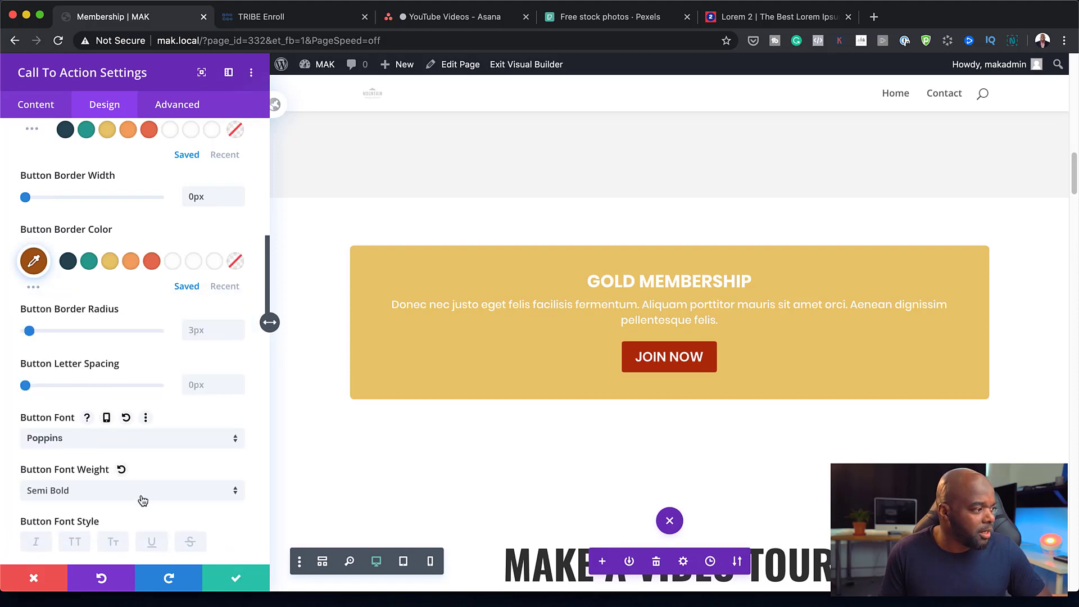
Step: Reduce the JOIN NOW button text size to 16px and save the Call To Action settings
{"action": "scroll", "coordinate": [143, 500], "scroll_direction": "up", "scroll_amount": 5}
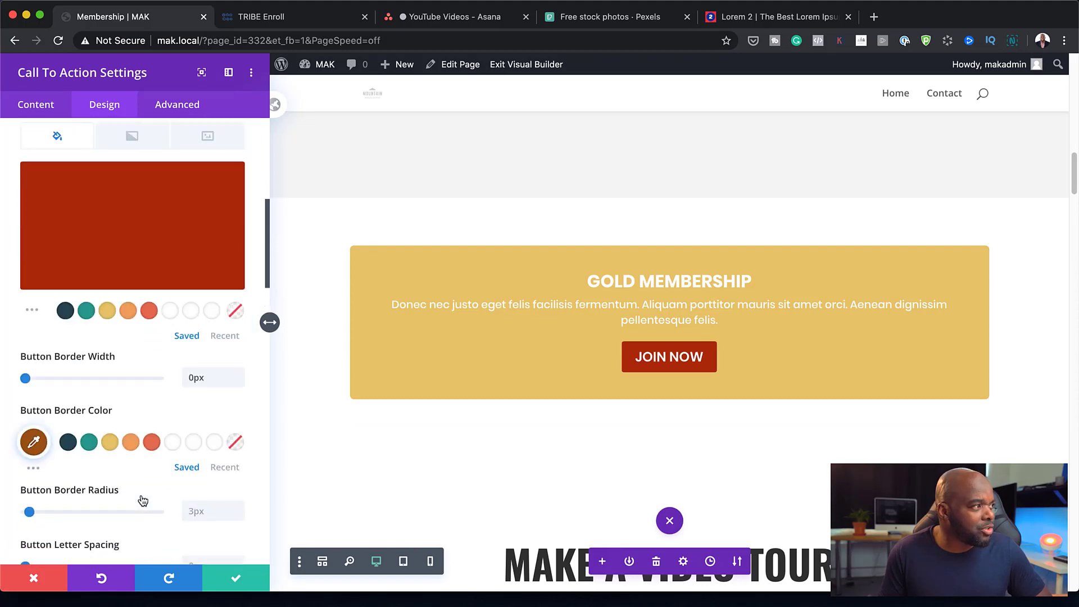
{"action": "scroll", "coordinate": [142, 500], "scroll_direction": "up", "scroll_amount": 4}
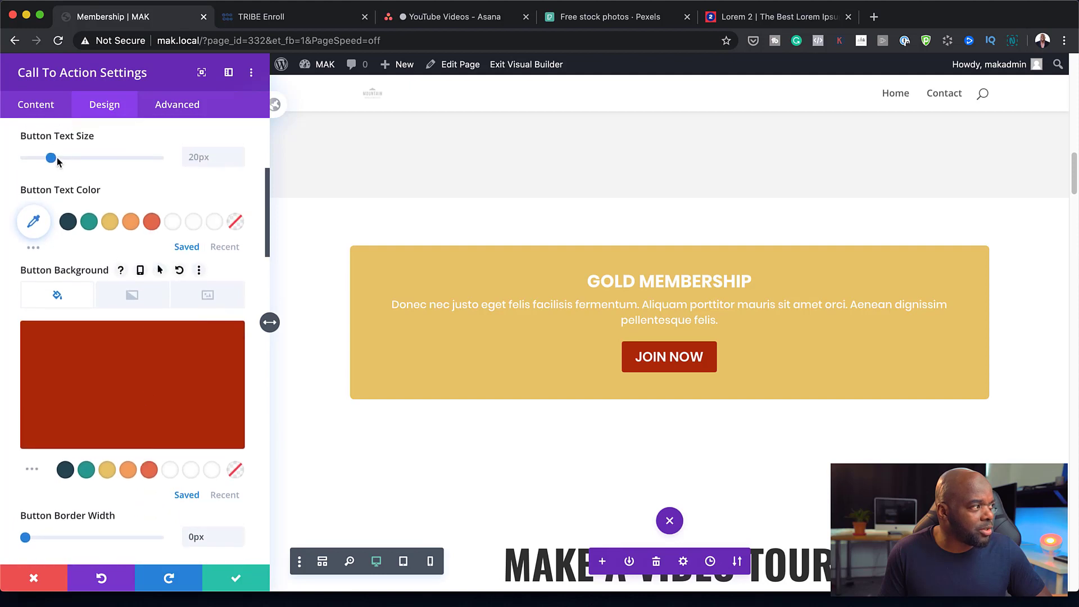
{"action": "left_click", "coordinate": [238, 161]}
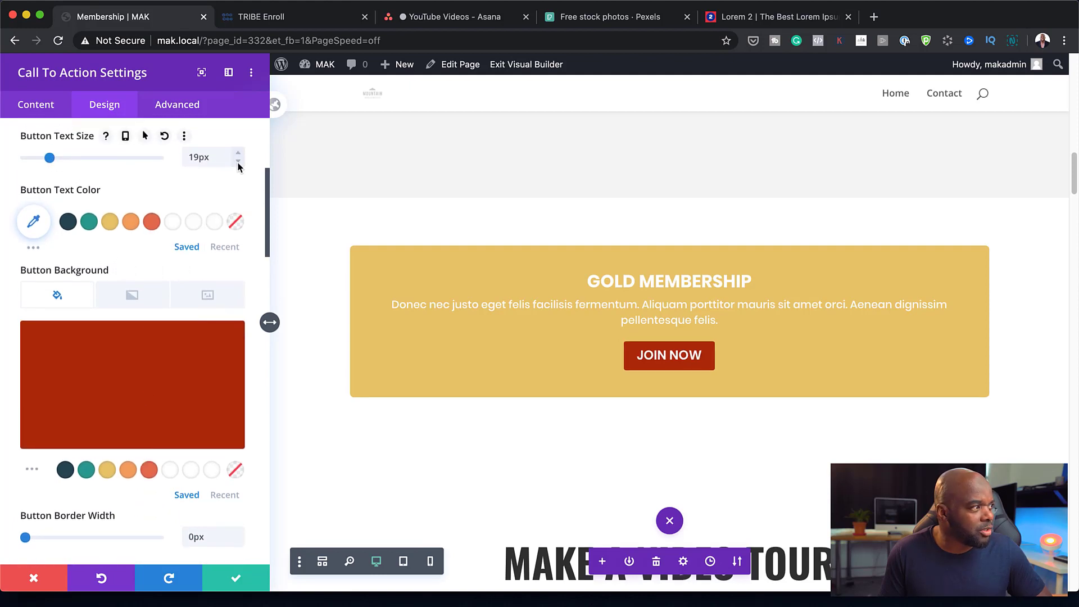
{"action": "left_click", "coordinate": [238, 161]}
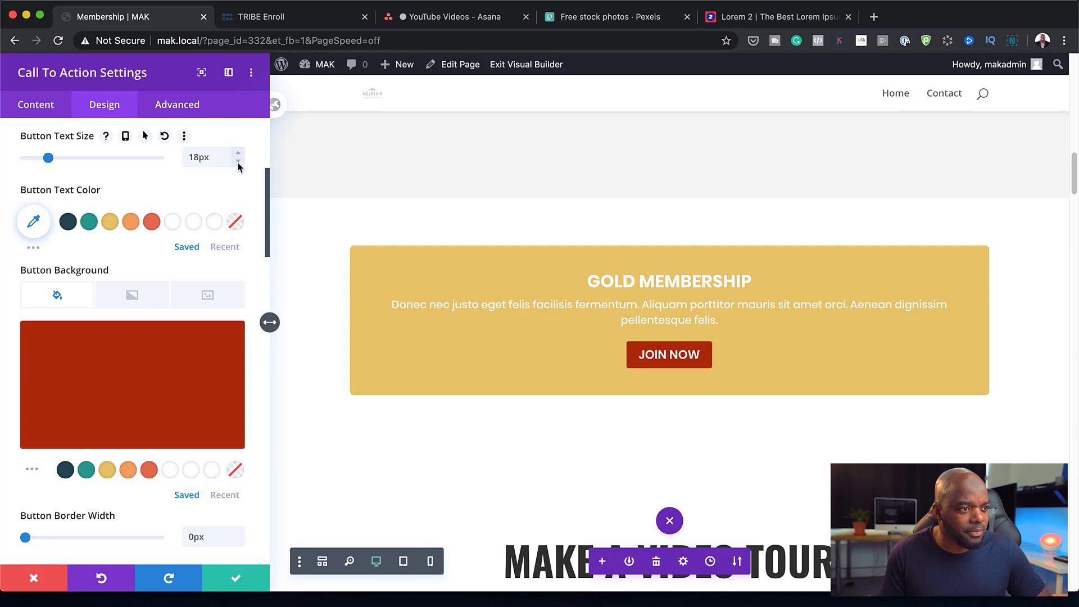
{"action": "left_click", "coordinate": [238, 161]}
{"action": "left_click", "coordinate": [238, 162]}
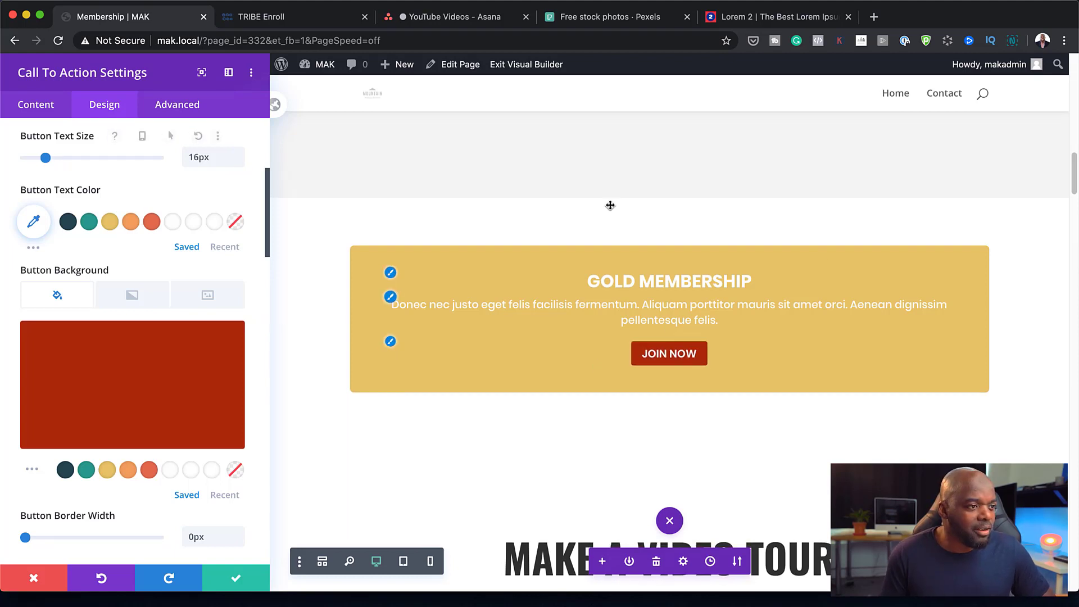
{"action": "left_click", "coordinate": [237, 582]}
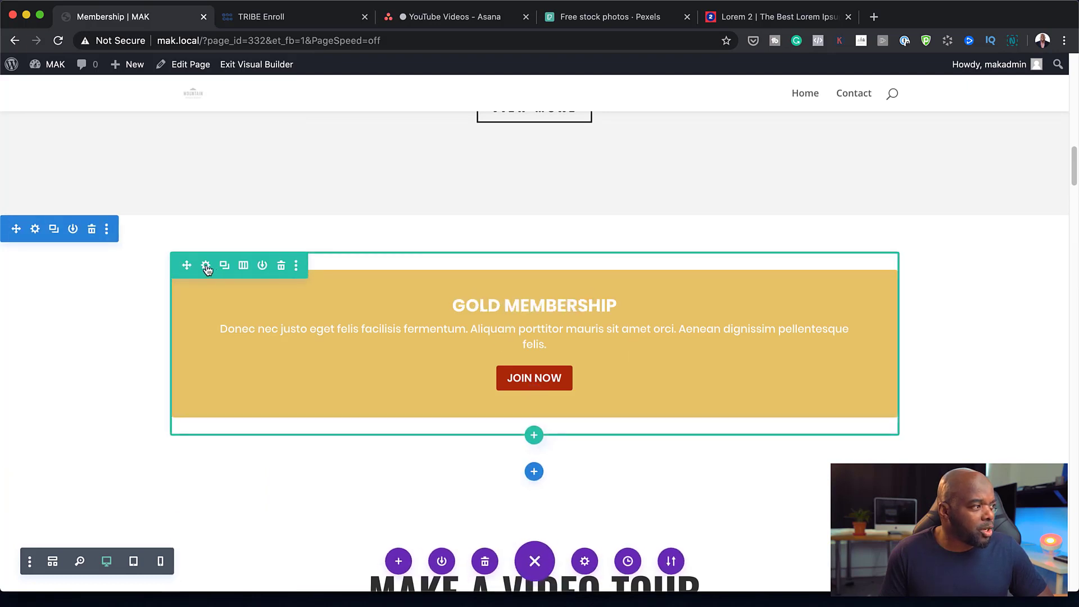
Step: Duplicate the Gold Membership column twice so the row holds three membership cards
{"action": "left_click", "coordinate": [205, 266]}
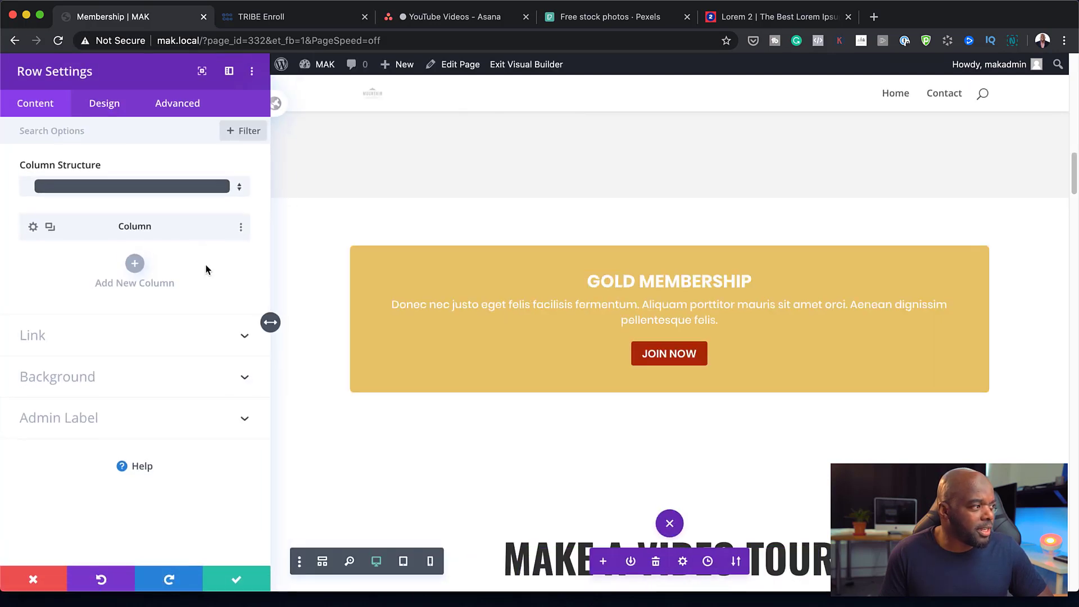
{"action": "left_click", "coordinate": [51, 228]}
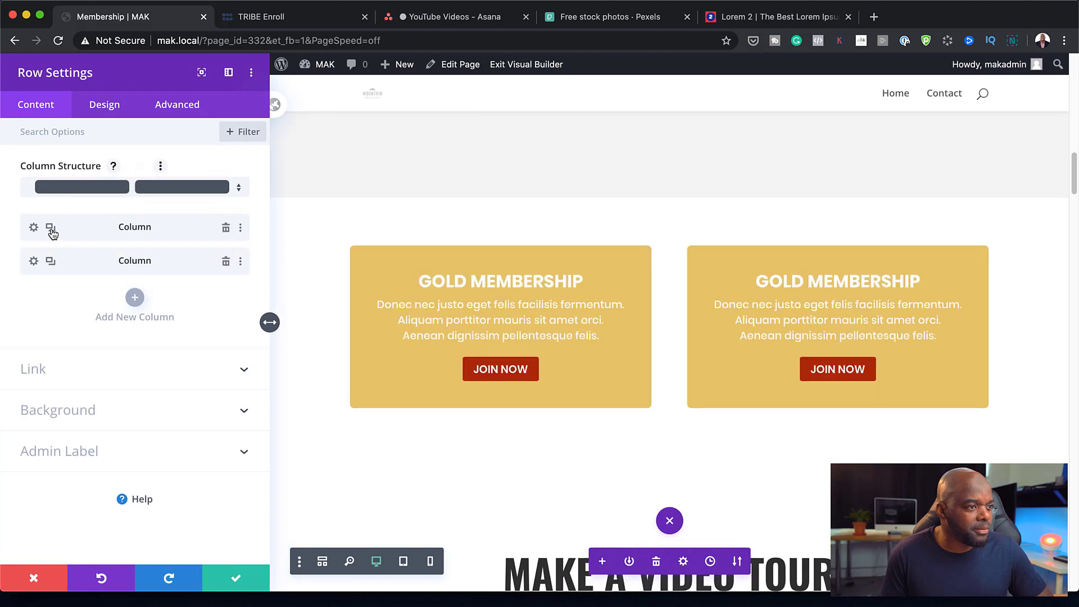
{"action": "left_click", "coordinate": [51, 228]}
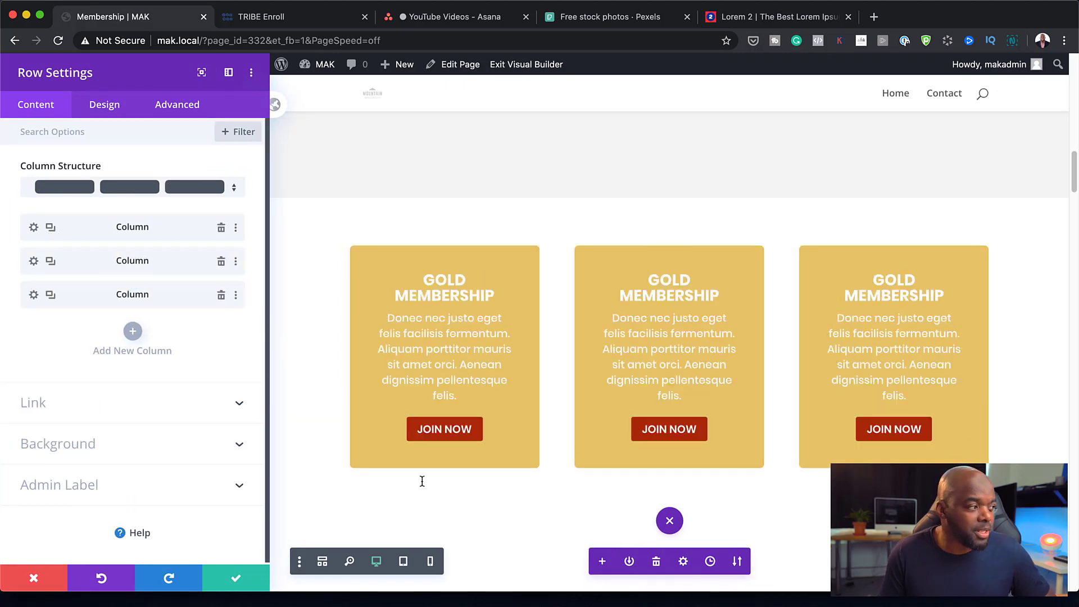
{"action": "left_click", "coordinate": [34, 266]}
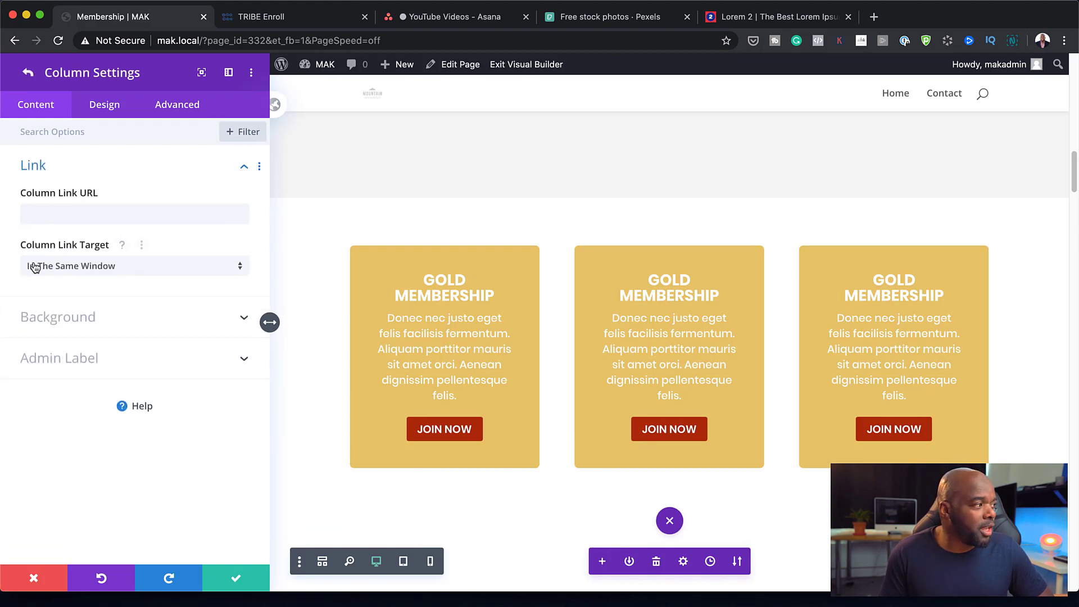
{"action": "left_click", "coordinate": [68, 321]}
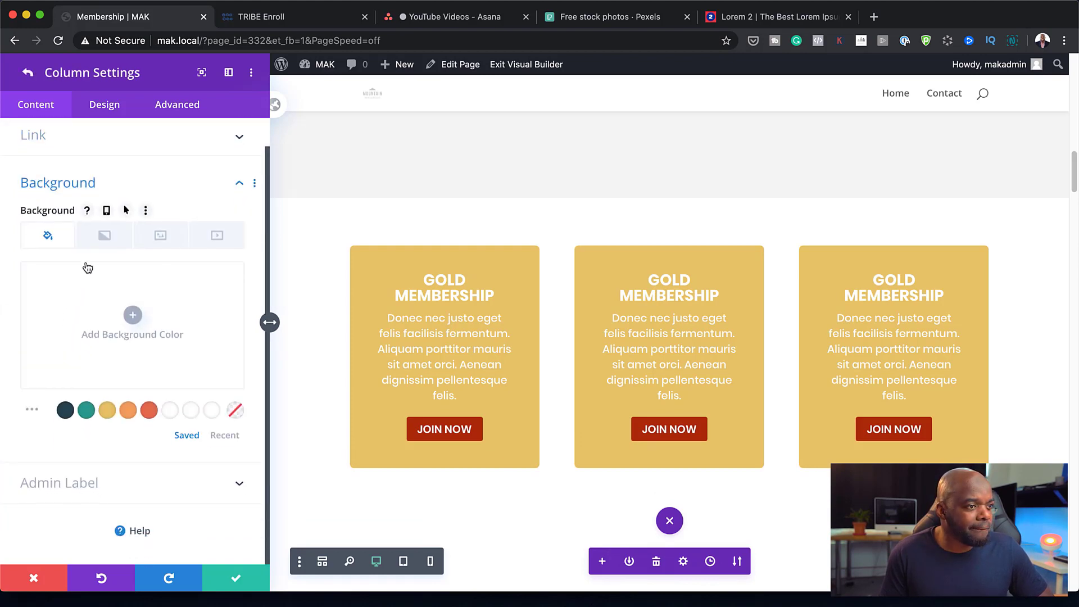
{"action": "left_click", "coordinate": [236, 581]}
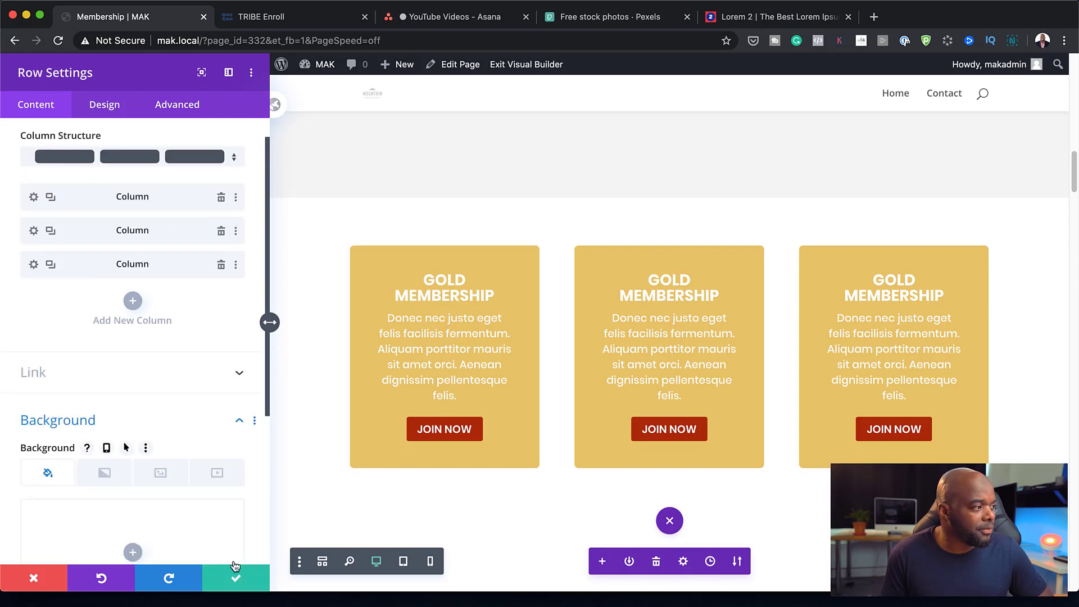
Step: Save the row settings and set the middle membership card's background to the orange #f4974b
{"action": "left_click", "coordinate": [236, 582]}
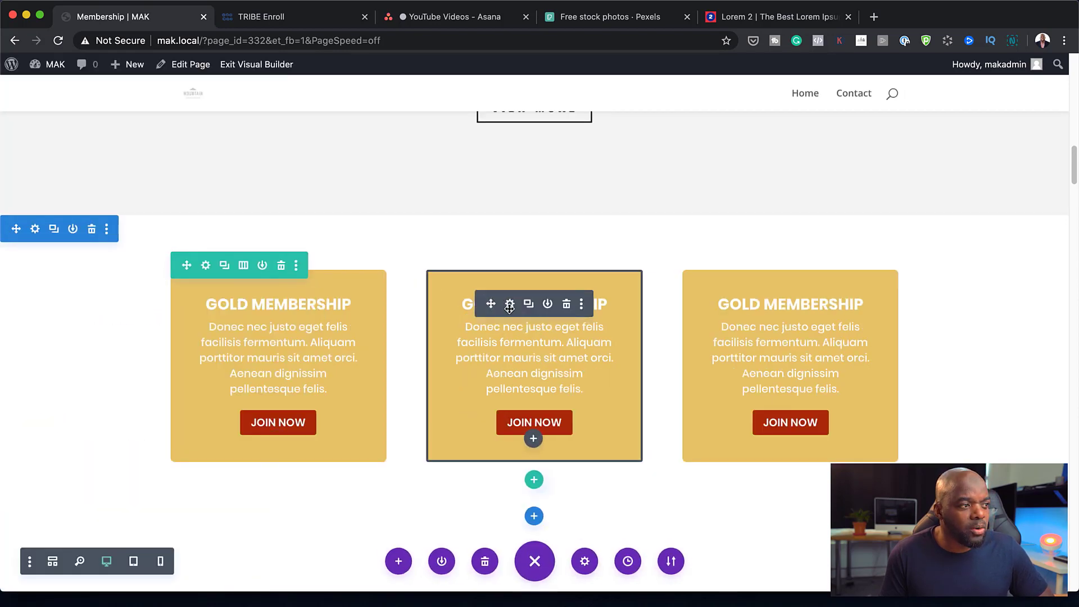
{"action": "left_click", "coordinate": [510, 304]}
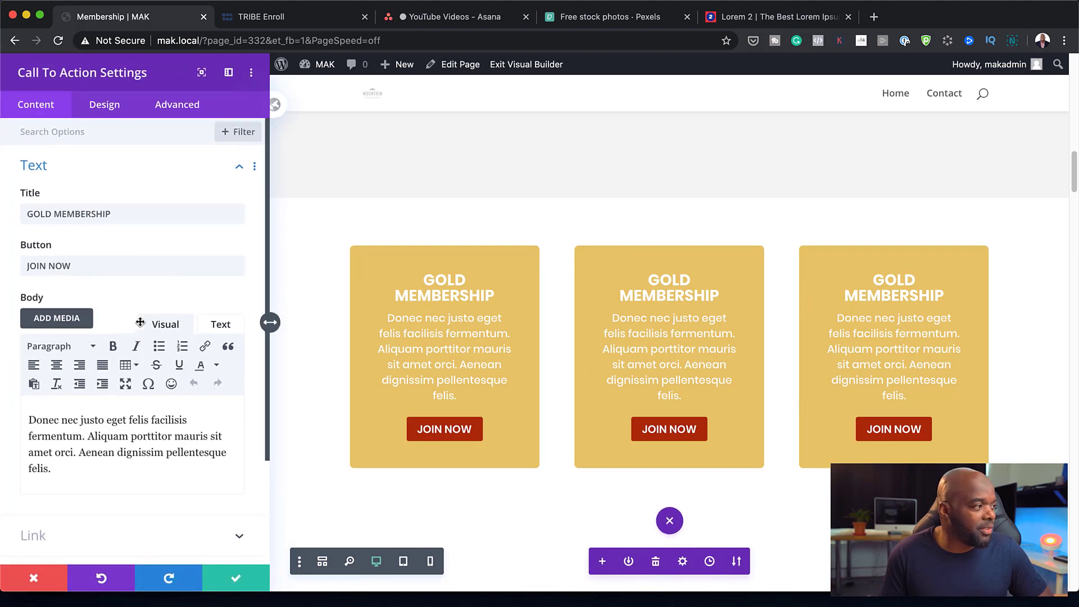
{"action": "scroll", "coordinate": [137, 462], "scroll_direction": "down", "scroll_amount": 5}
{"action": "left_click", "coordinate": [96, 443]}
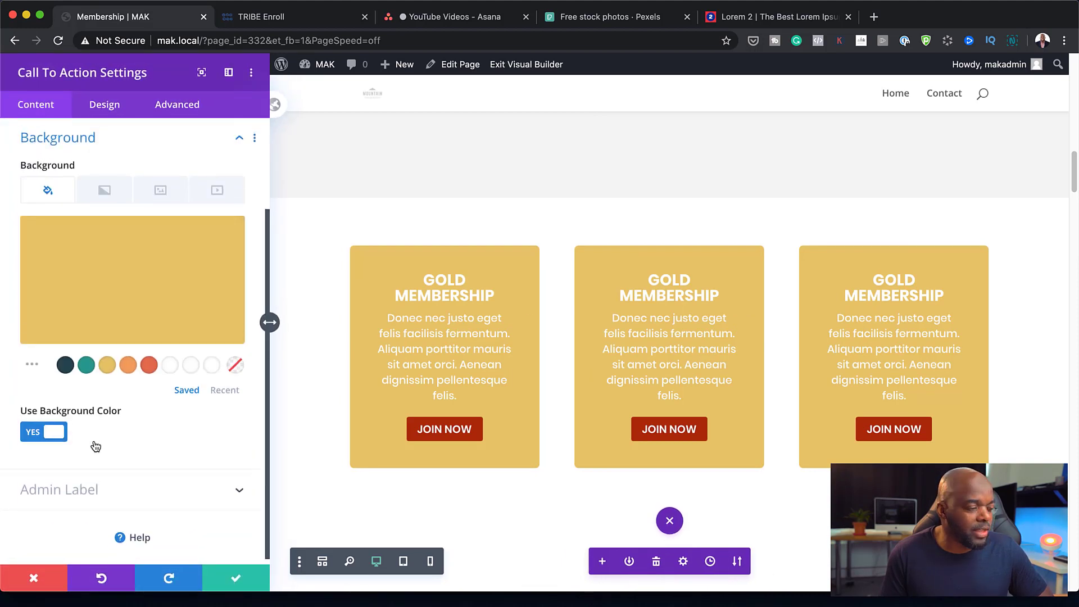
{"action": "left_click", "coordinate": [128, 366]}
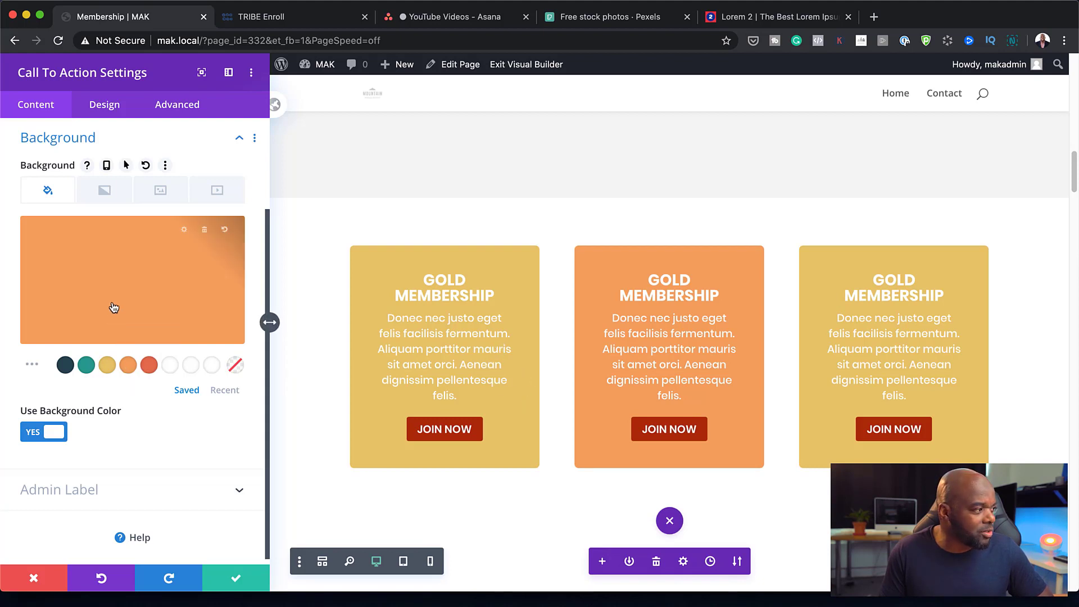
{"action": "left_click", "coordinate": [125, 282]}
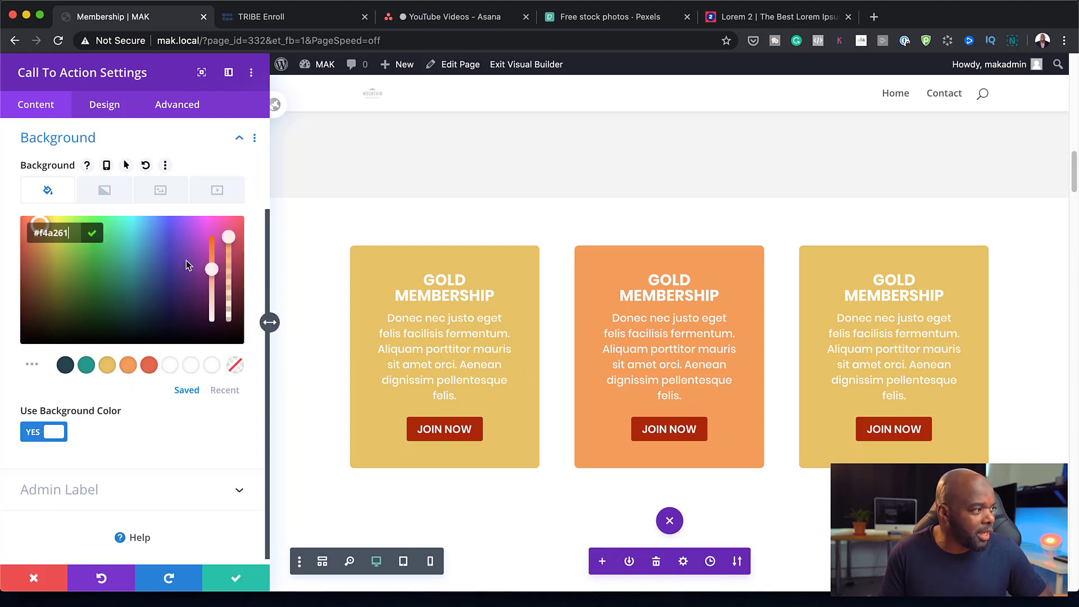
{"action": "left_click_drag", "start_coordinate": [211, 267], "coordinate": [211, 262]}
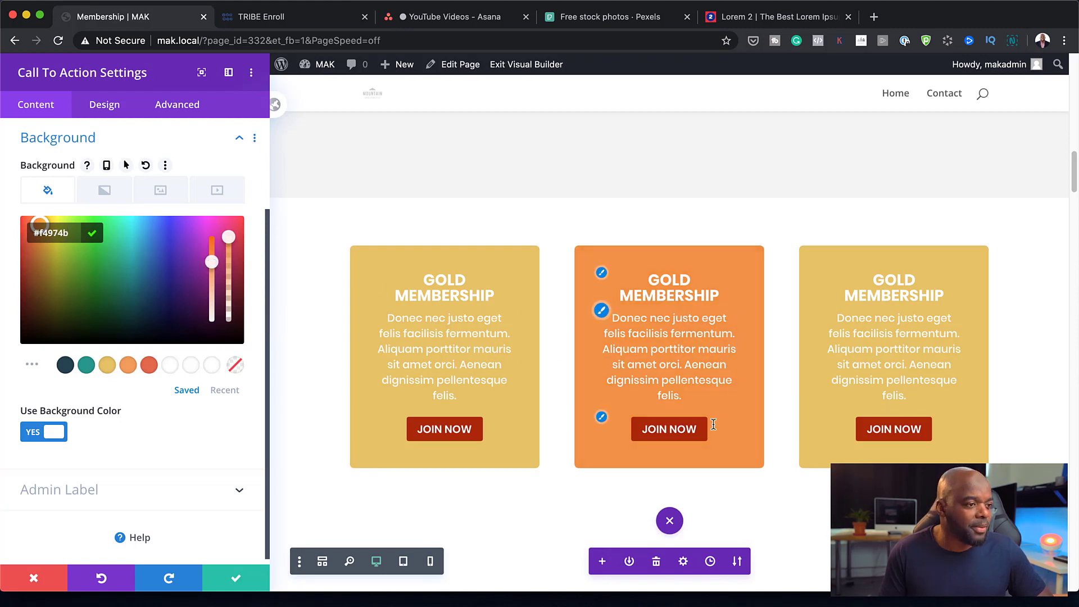
Step: Change the middle card's title to SILVER MEMBERSHIP and save the Call To Action settings
{"action": "left_click", "coordinate": [660, 280]}
{"action": "double_click", "coordinate": [660, 280]}
{"action": "type", "text": "S"}
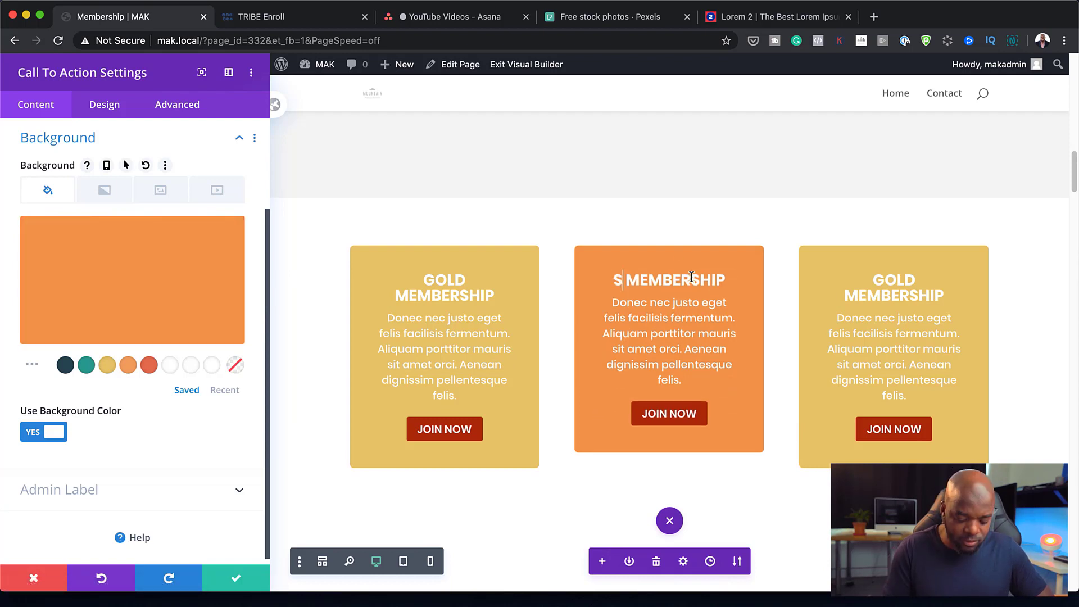
{"action": "type", "text": "ILVER"}
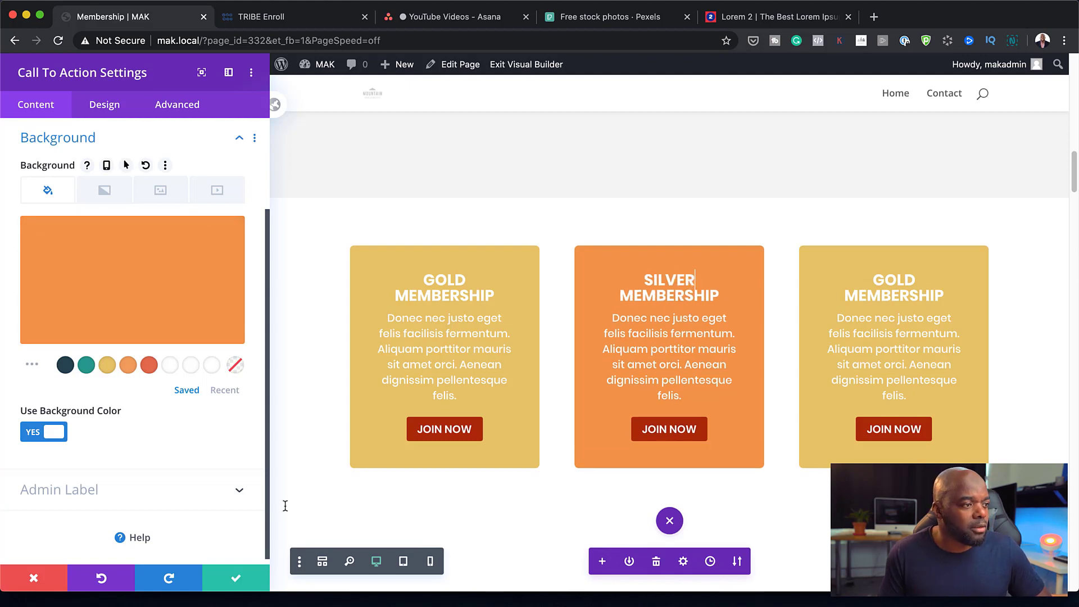
{"action": "left_click", "coordinate": [234, 580]}
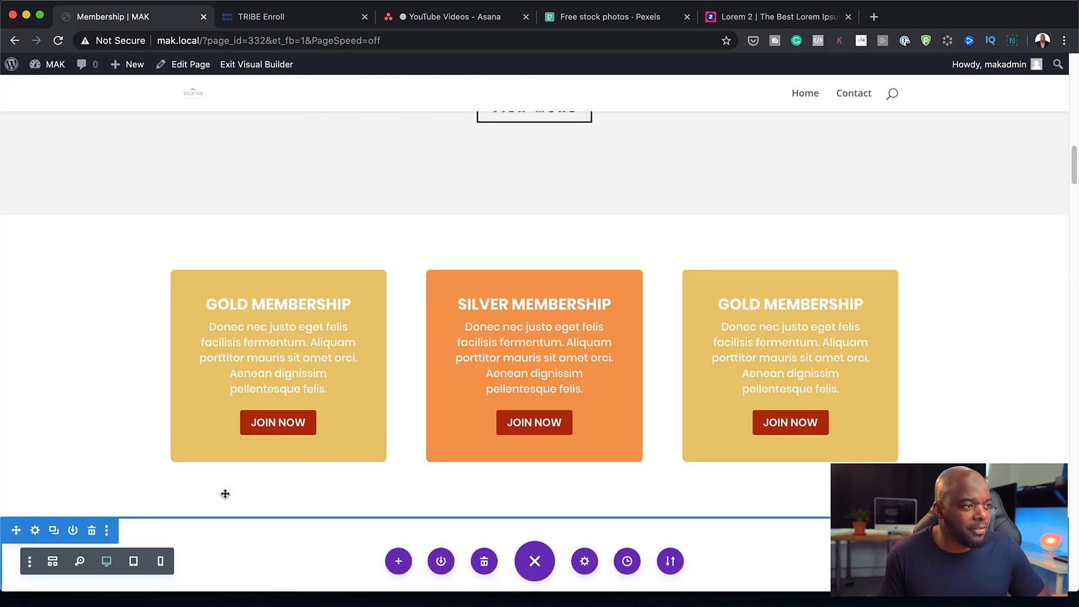
Step: Give the third membership card a teal background from the saved colors
{"action": "left_click", "coordinate": [766, 304]}
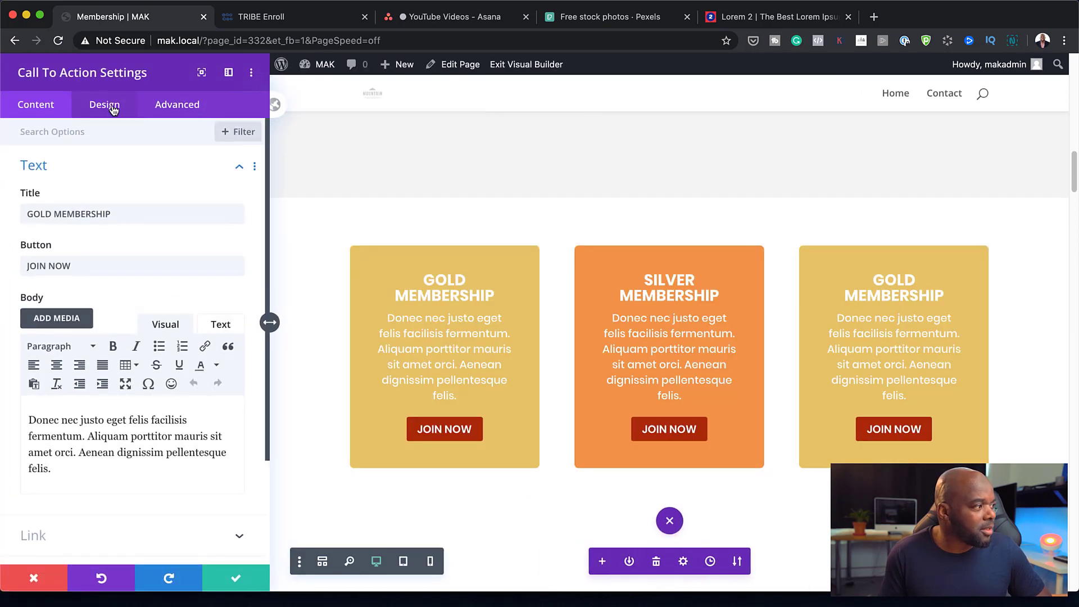
{"action": "scroll", "coordinate": [87, 356], "scroll_direction": "down", "scroll_amount": 3}
{"action": "left_click", "coordinate": [92, 453]}
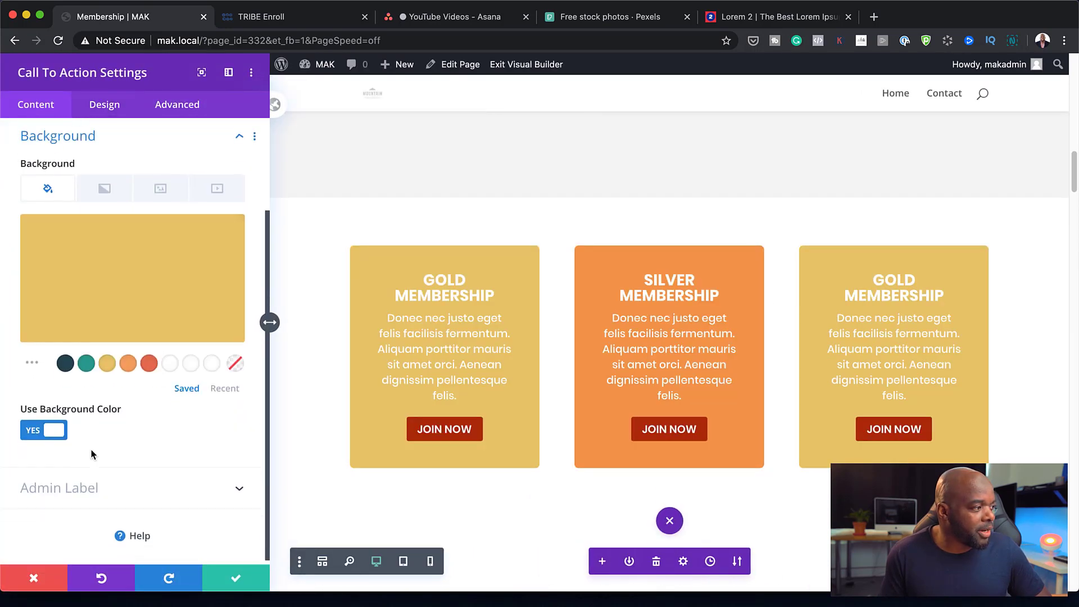
{"action": "left_click", "coordinate": [86, 364]}
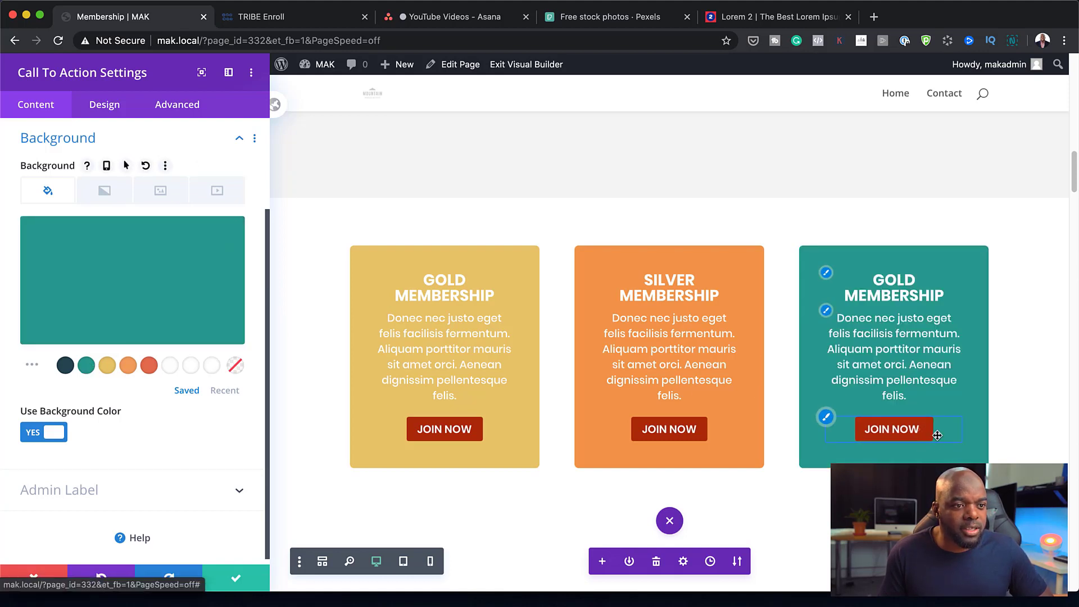
Step: Set the background of the third card's JOIN NOW button to white
{"action": "left_click", "coordinate": [827, 420]}
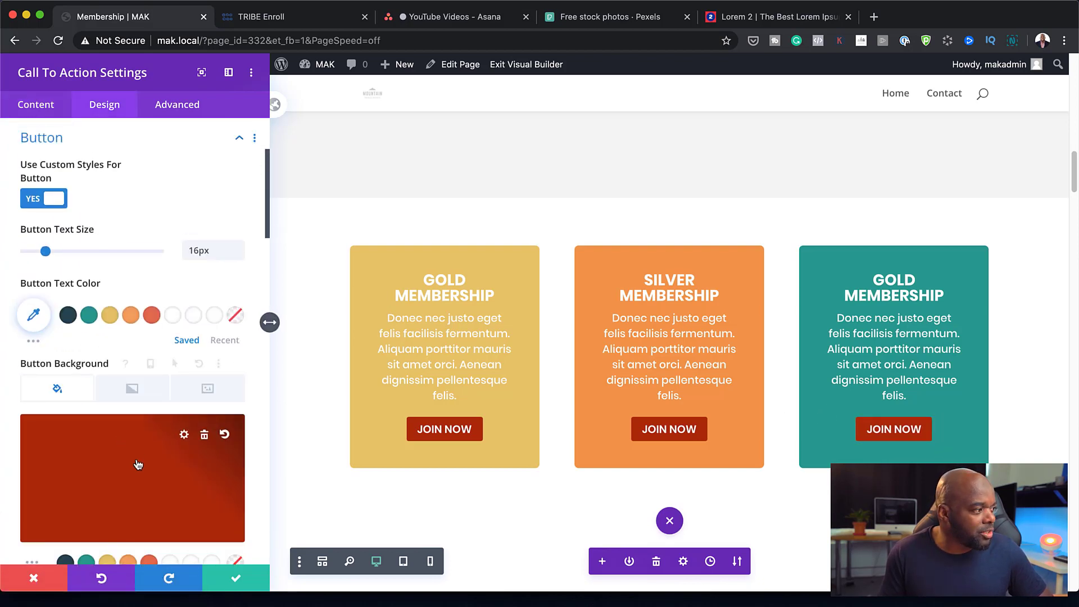
{"action": "scroll", "coordinate": [144, 481], "scroll_direction": "down", "scroll_amount": 1}
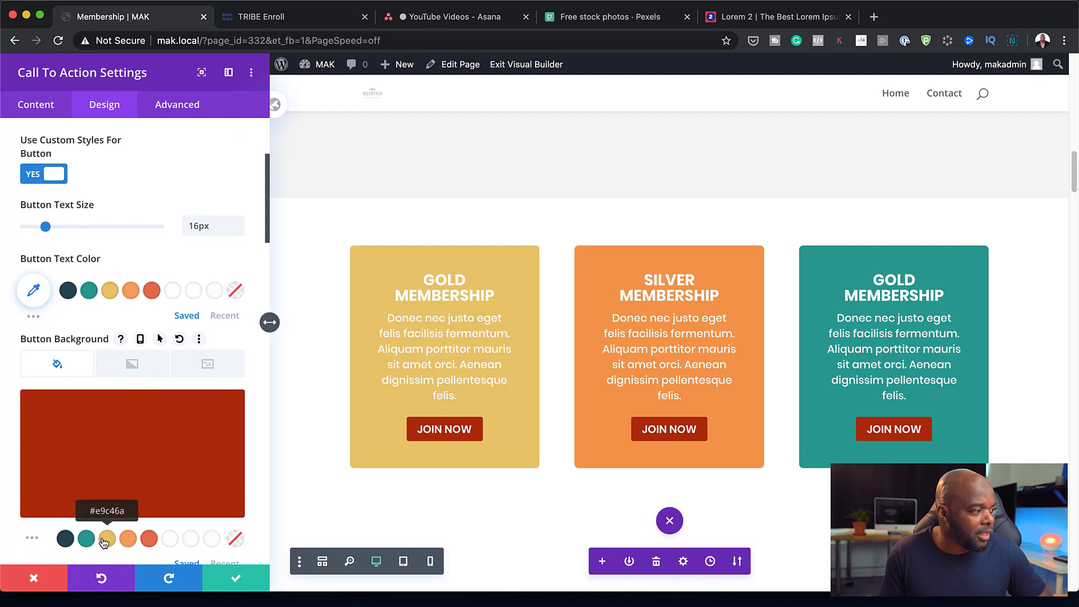
{"action": "left_click", "coordinate": [107, 539]}
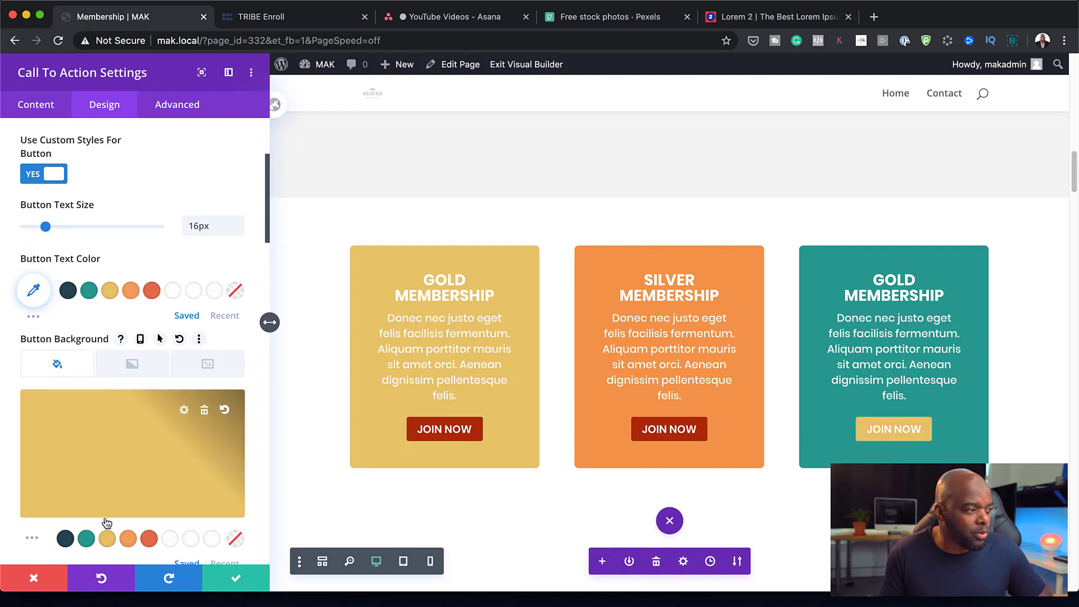
{"action": "left_click", "coordinate": [169, 541]}
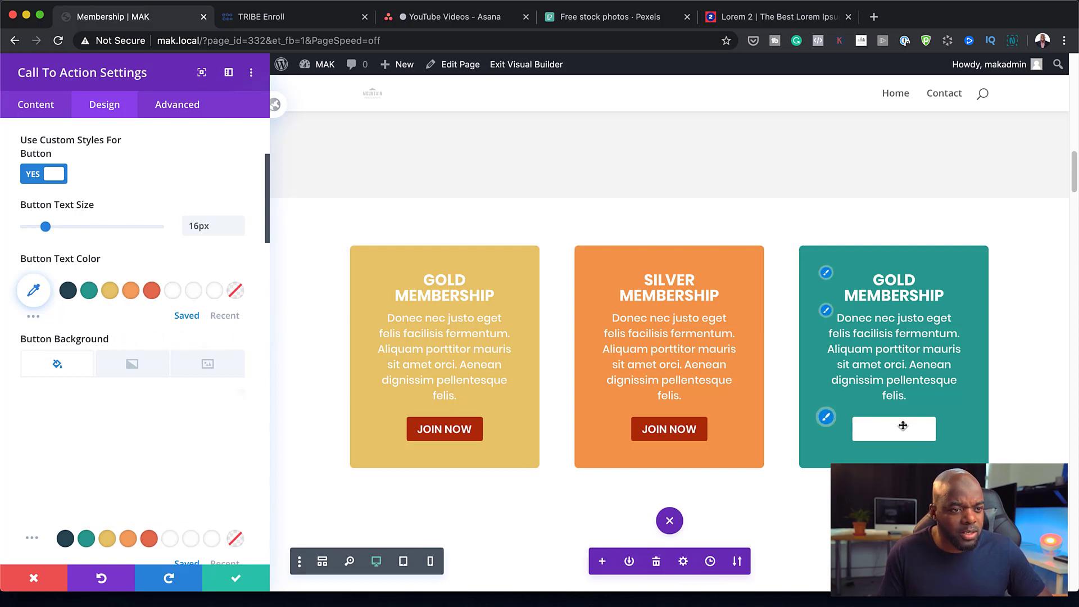
Step: Set the third card's JOIN NOW button text color to a light teal from the extended palette
{"action": "scroll", "coordinate": [156, 346], "scroll_direction": "up", "scroll_amount": 2}
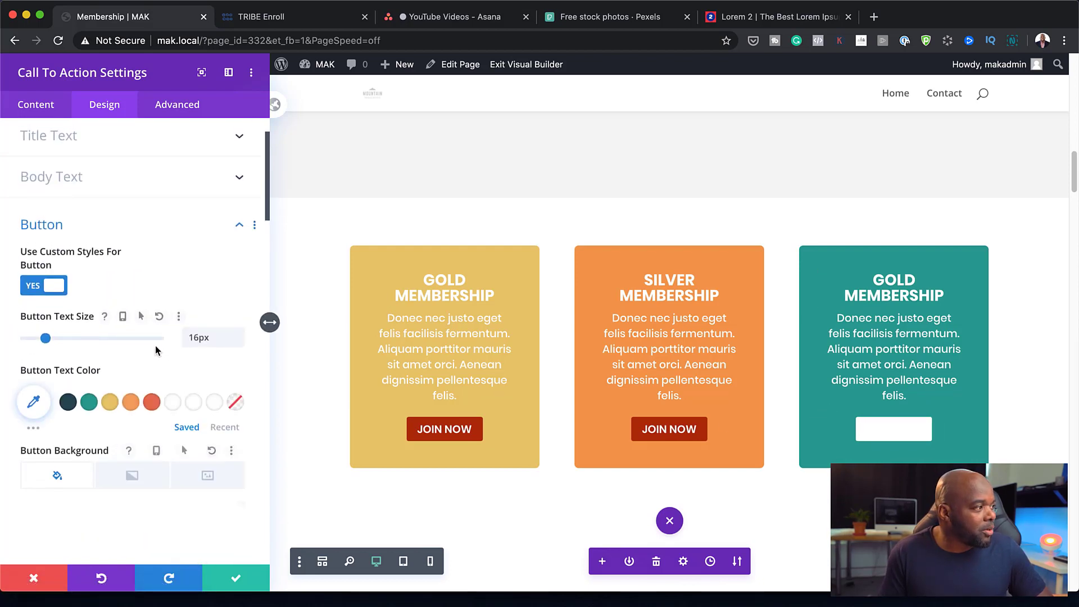
{"action": "left_click", "coordinate": [131, 403]}
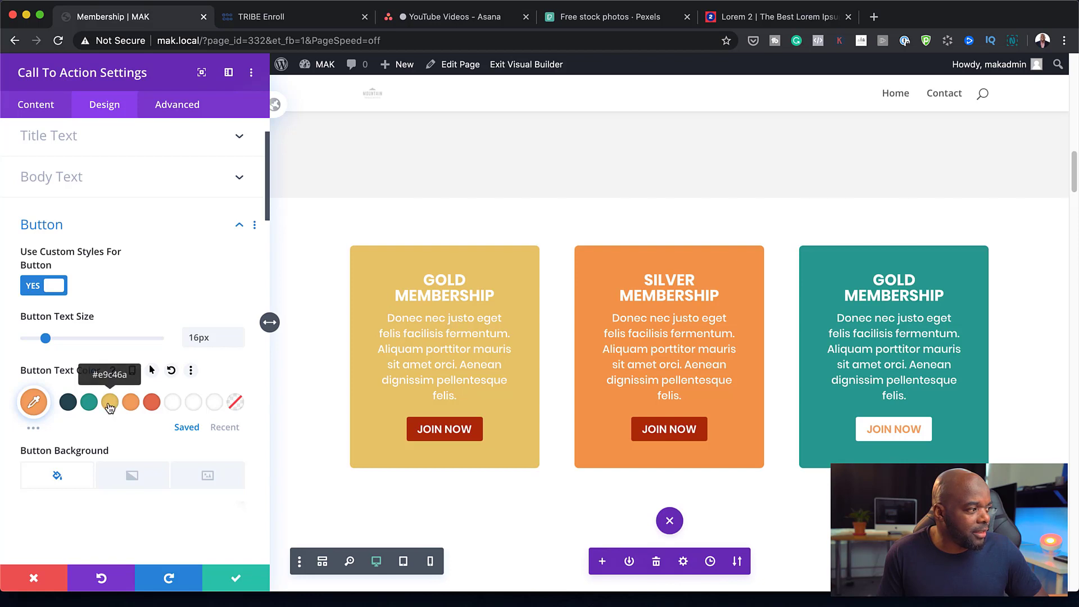
{"action": "left_click", "coordinate": [112, 402]}
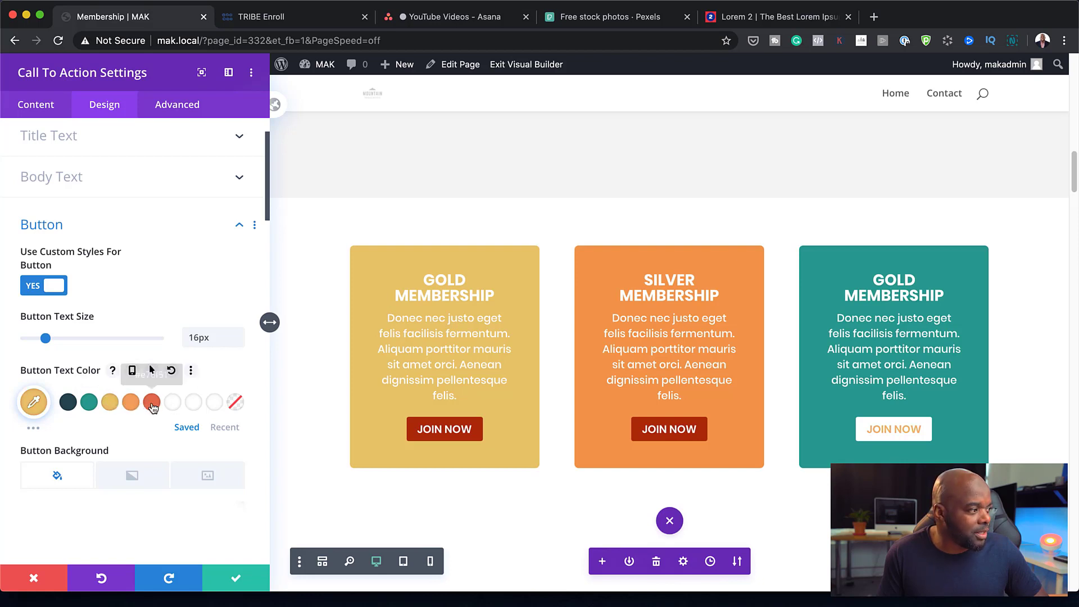
{"action": "left_click", "coordinate": [35, 429]}
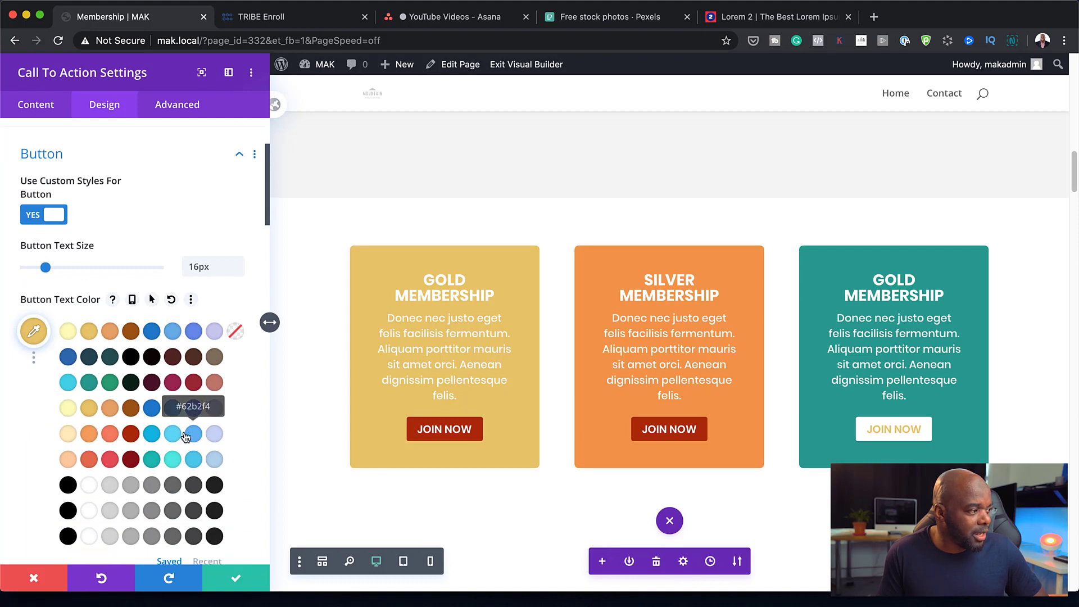
{"action": "left_click", "coordinate": [152, 459]}
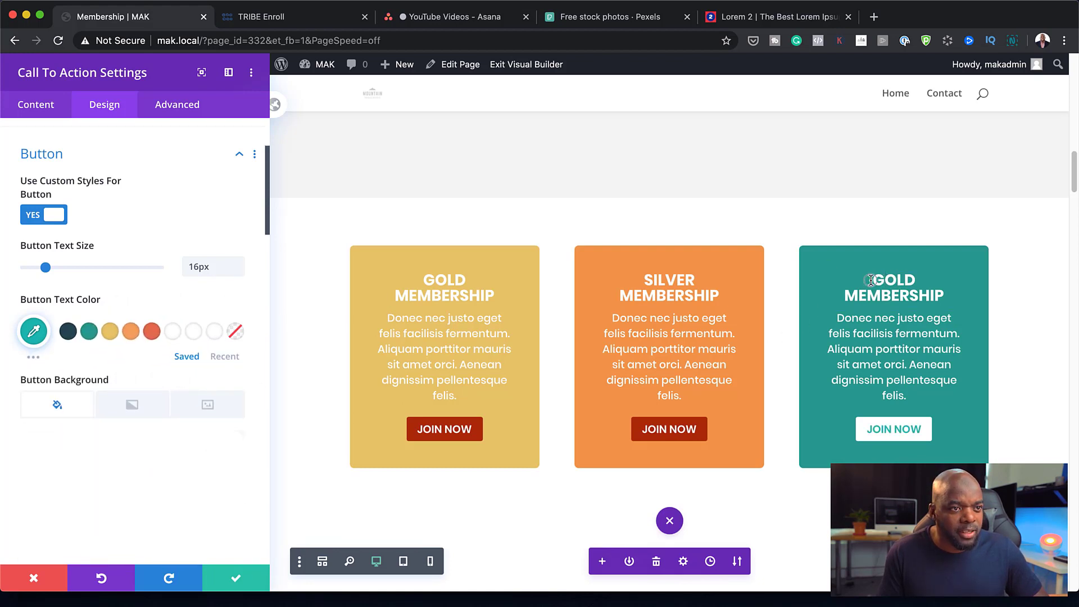
Step: Change the third card's title to PLATINUM MEMBERSHIP and save the Call To Action settings
{"action": "type", "text": "PI"}
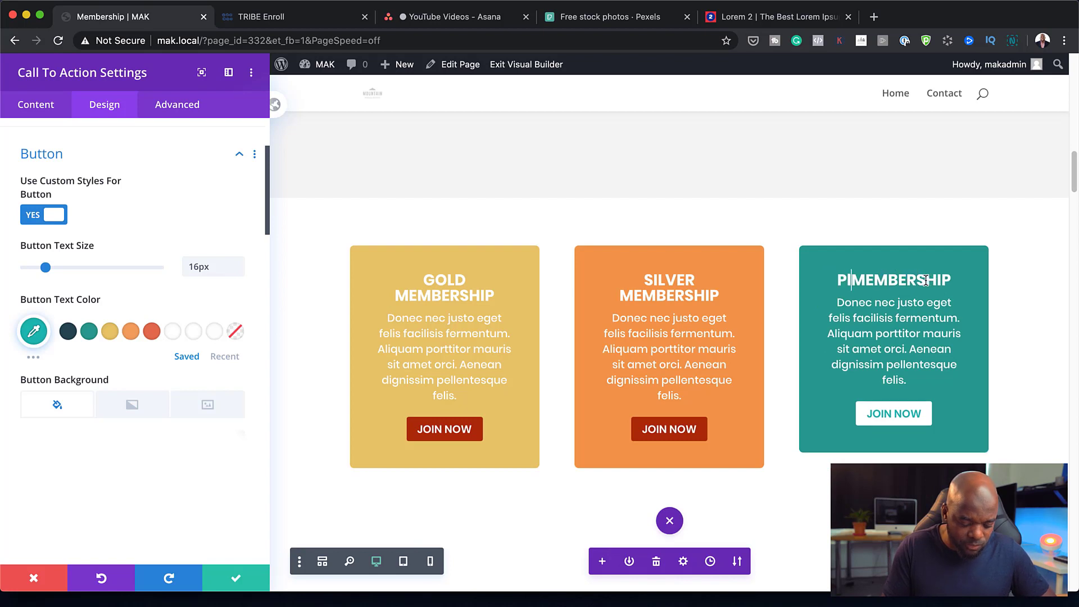
{"action": "type", "text": "ATINUM"}
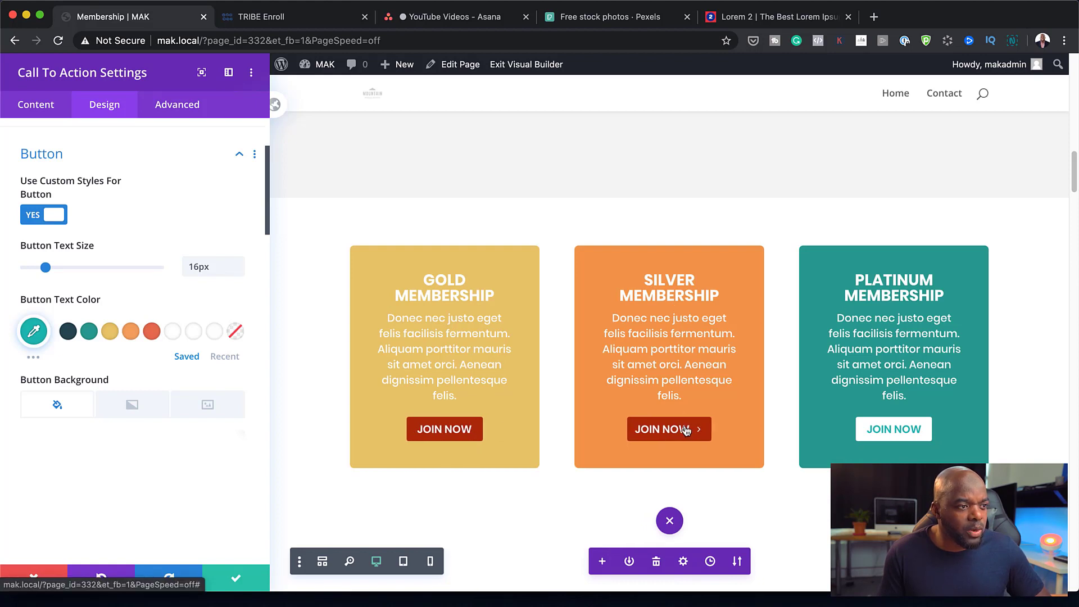
{"action": "left_click", "coordinate": [239, 584]}
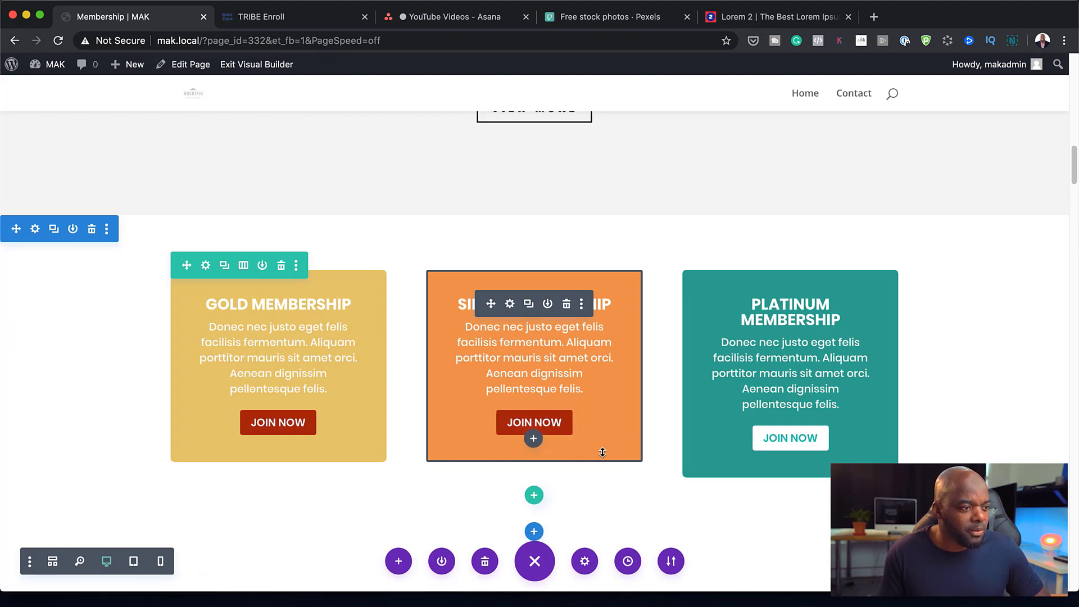
Step: Equalize the column heights of the membership cards row, set its custom gutter width to 2 and save the row settings
{"action": "left_click", "coordinate": [205, 265]}
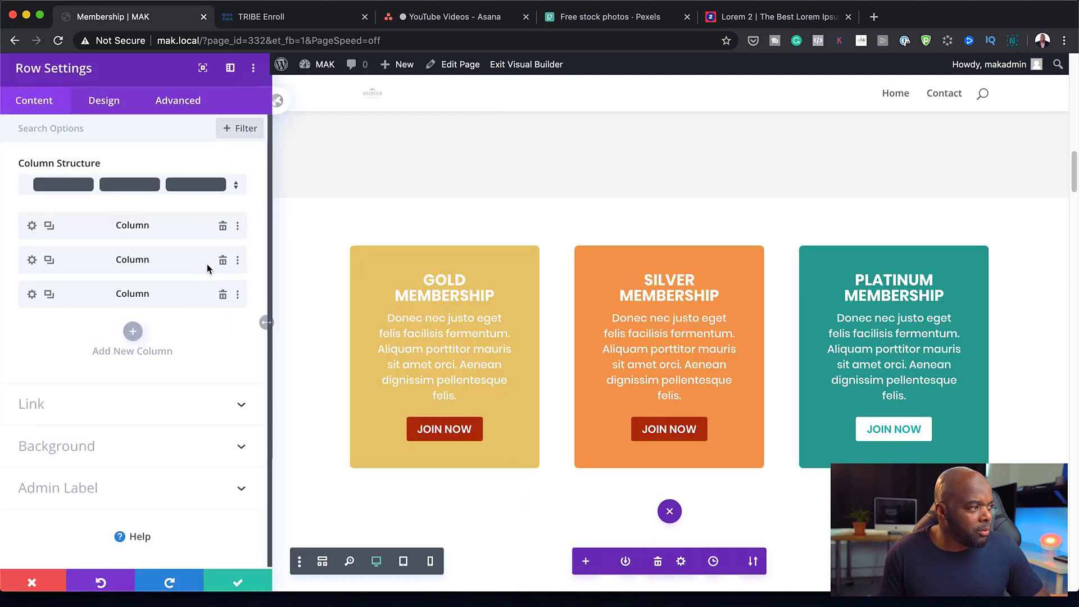
{"action": "left_click", "coordinate": [102, 104]}
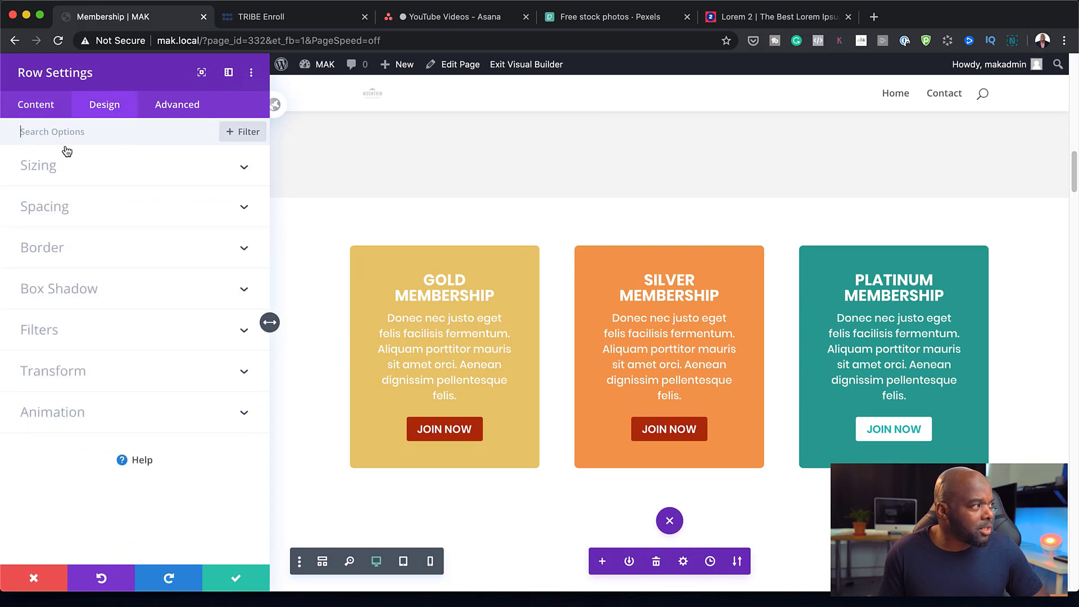
{"action": "left_click", "coordinate": [59, 179]}
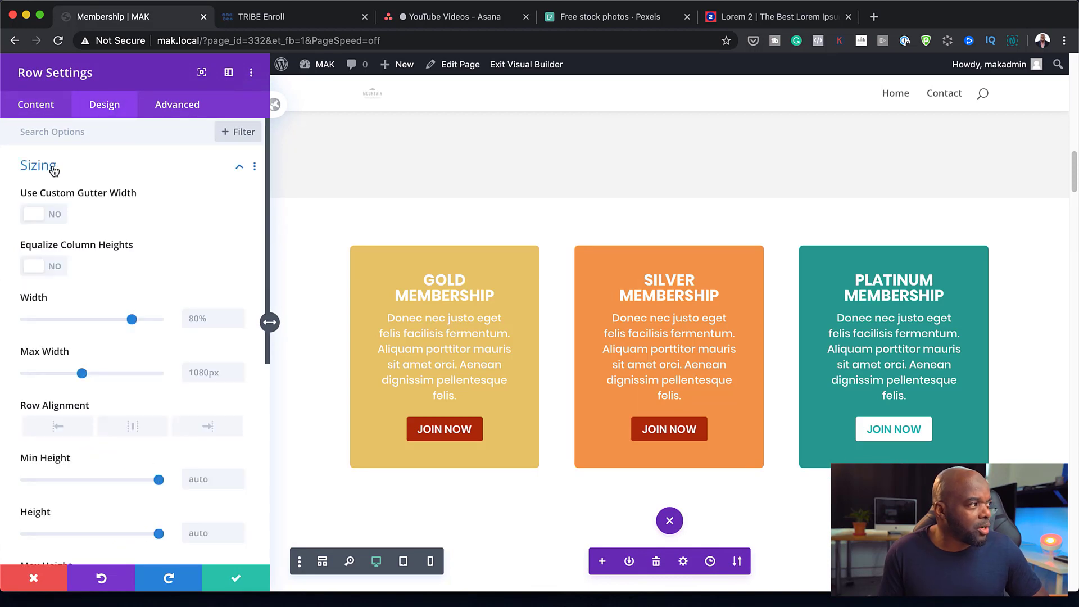
{"action": "left_click", "coordinate": [56, 270]}
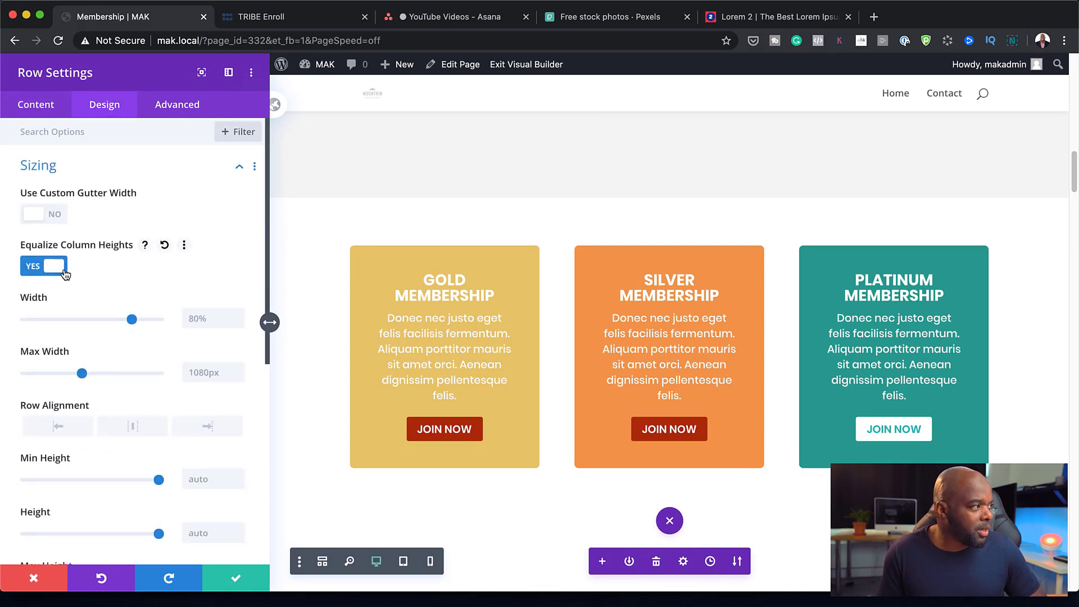
{"action": "left_click", "coordinate": [54, 216]}
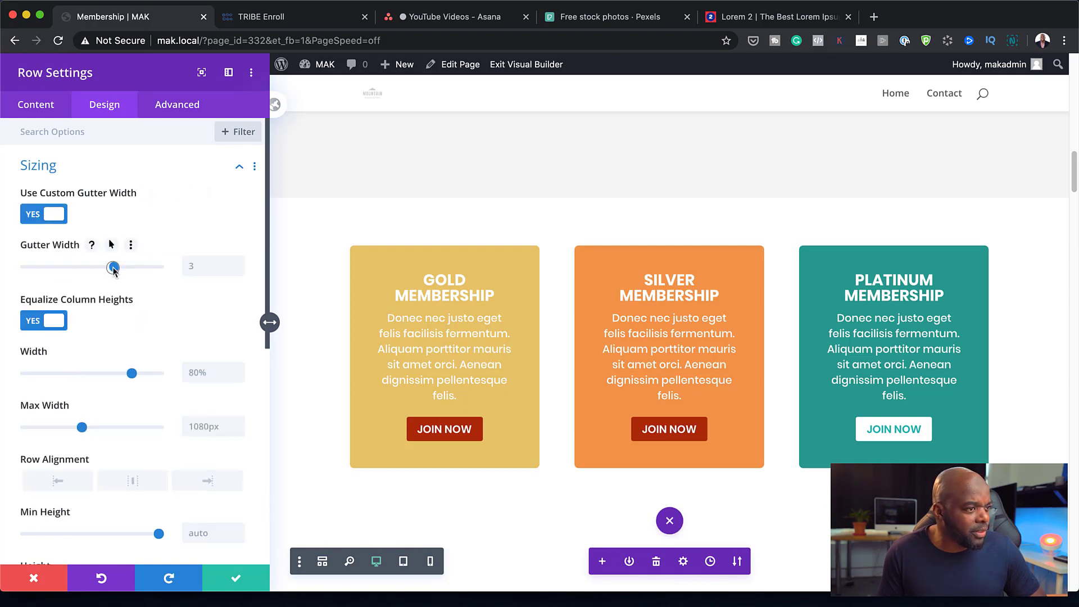
{"action": "left_click_drag", "start_coordinate": [93, 271], "coordinate": [82, 273]}
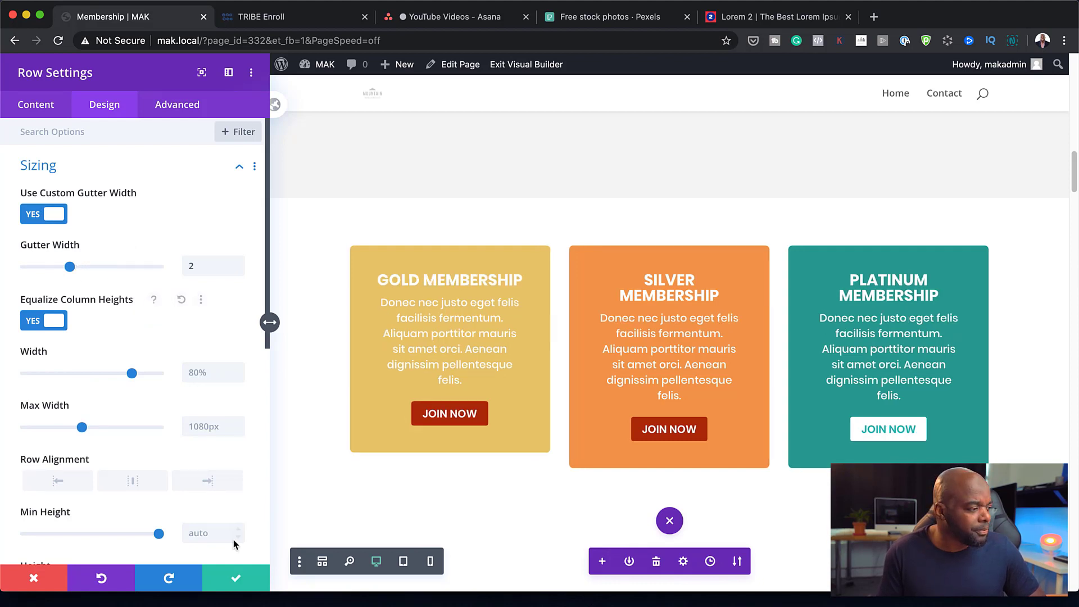
{"action": "left_click", "coordinate": [236, 579]}
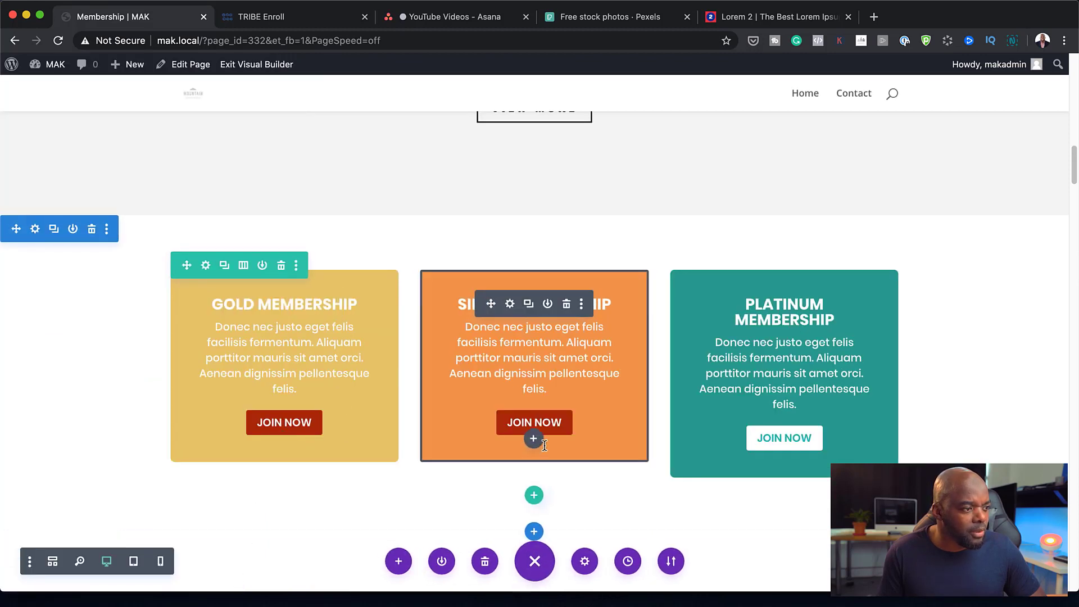
Step: Try the saved coral, yellow and white colors as the background of the Silver card's JOIN NOW button, ending on coral #e76f51
{"action": "left_click", "coordinate": [509, 304]}
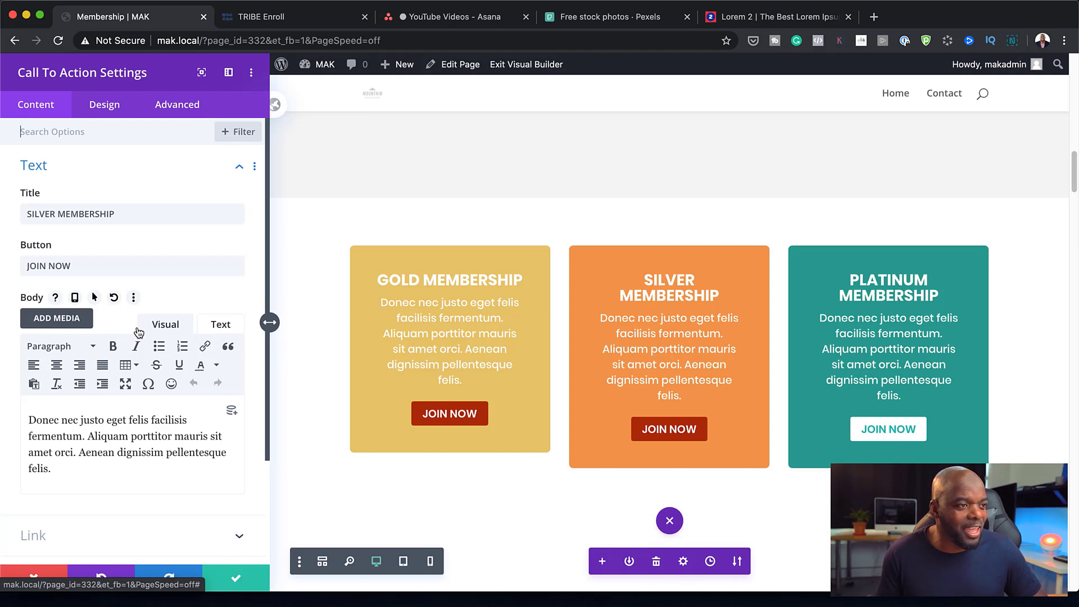
{"action": "left_click", "coordinate": [107, 107]}
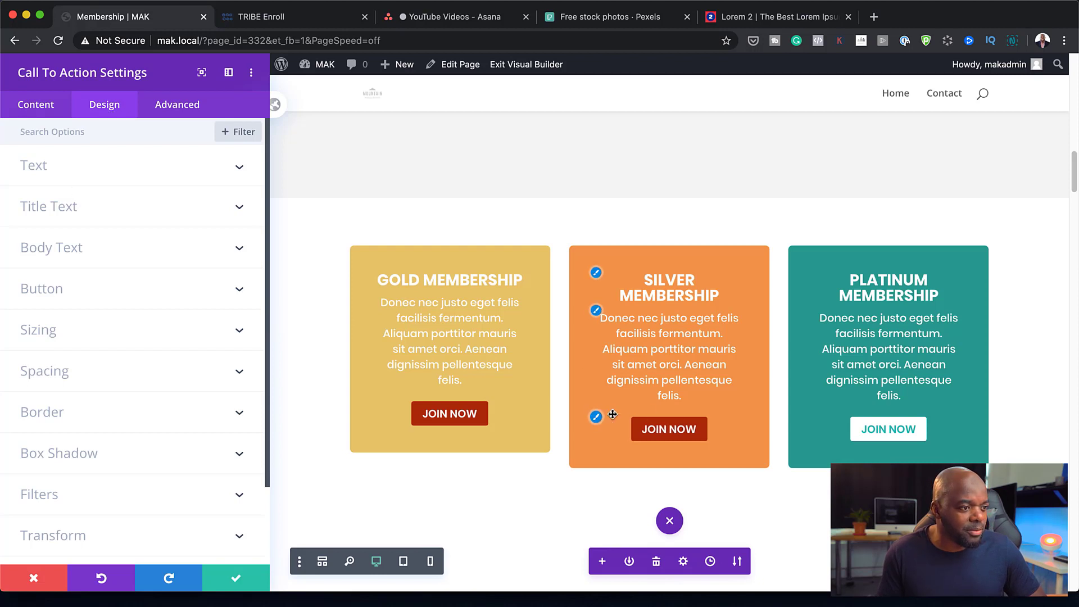
{"action": "left_click", "coordinate": [596, 418]}
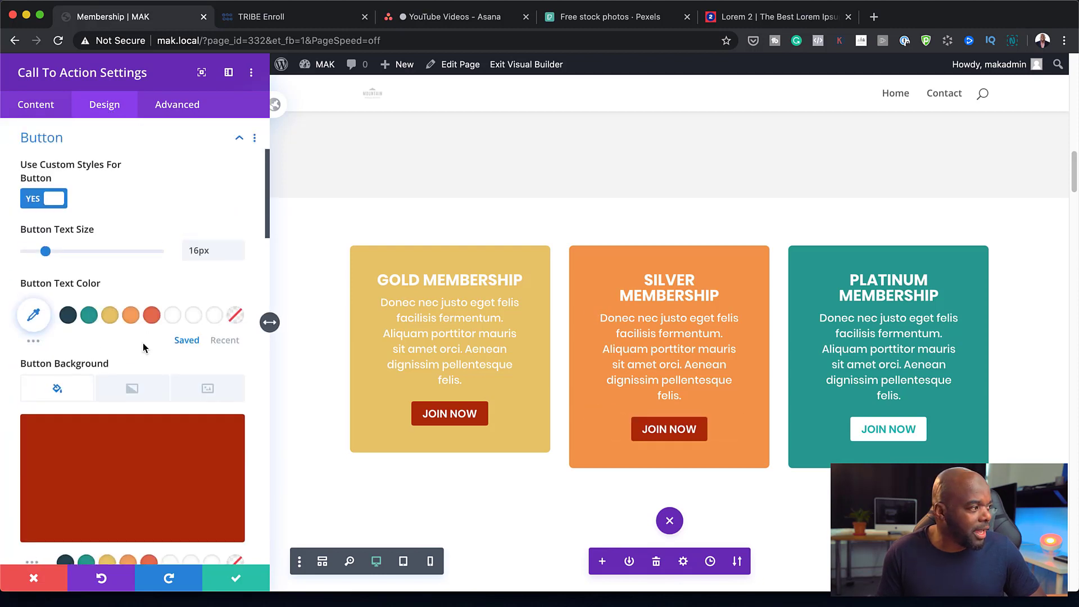
{"action": "left_click", "coordinate": [134, 449]}
{"action": "scroll", "coordinate": [133, 449], "scroll_direction": "down", "scroll_amount": 3}
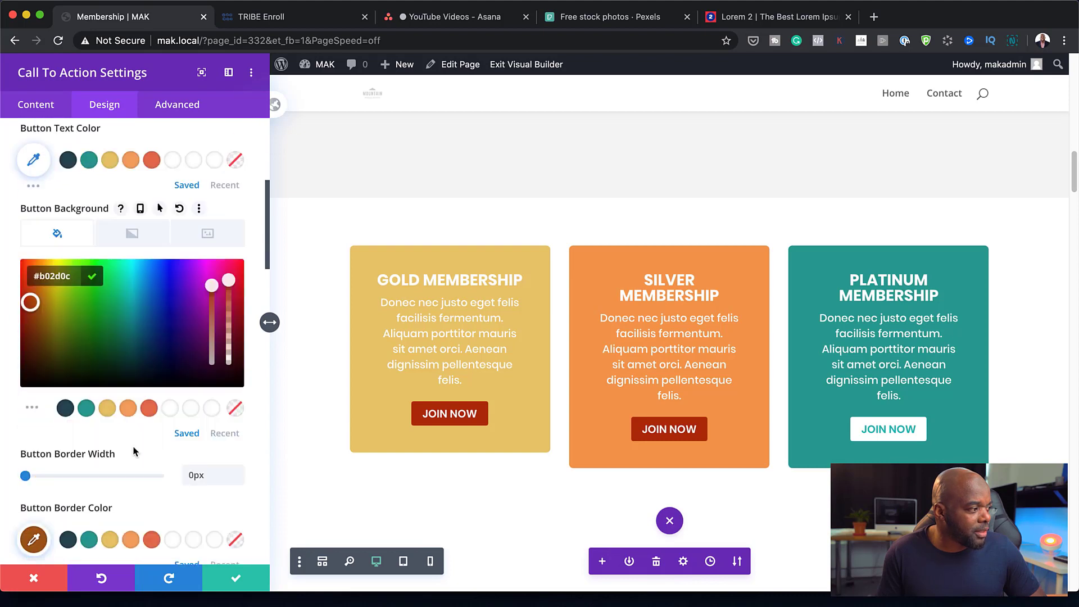
{"action": "left_click", "coordinate": [128, 408]}
{"action": "left_click", "coordinate": [149, 408]}
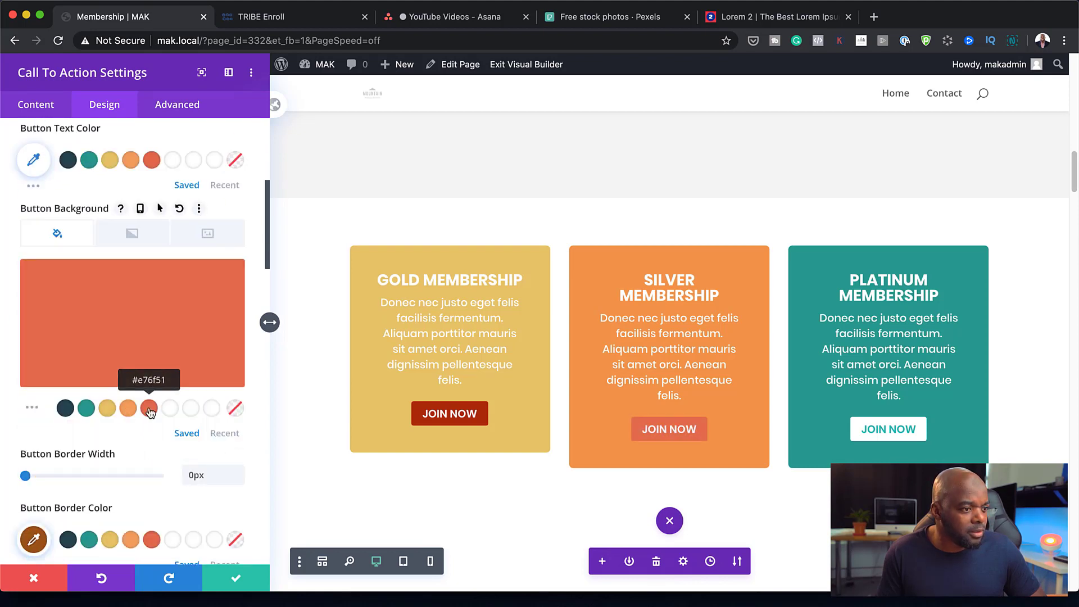
{"action": "left_click", "coordinate": [107, 408]}
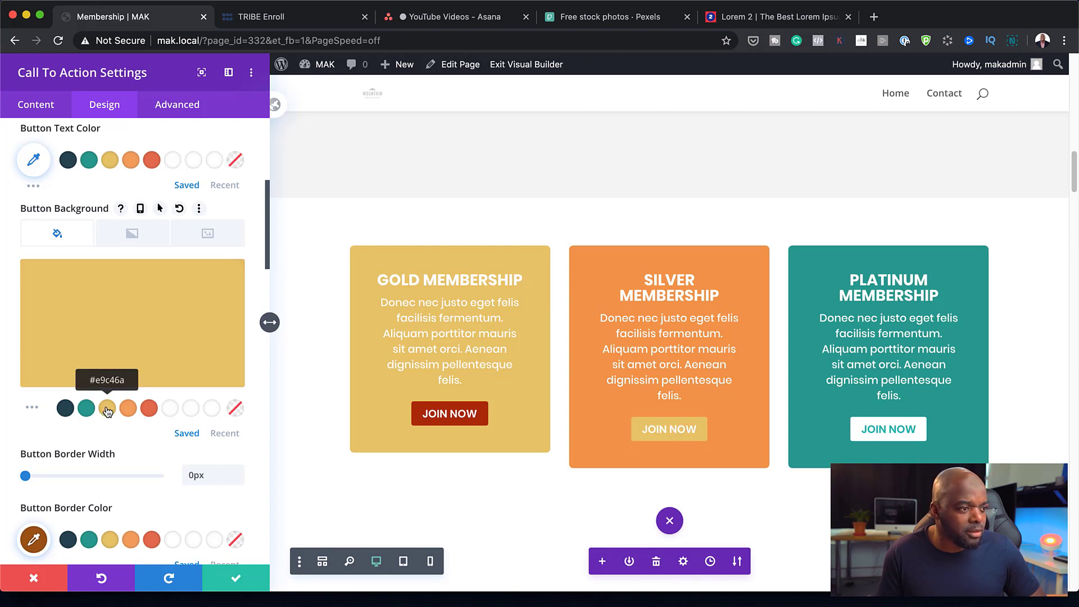
{"action": "left_click", "coordinate": [170, 409]}
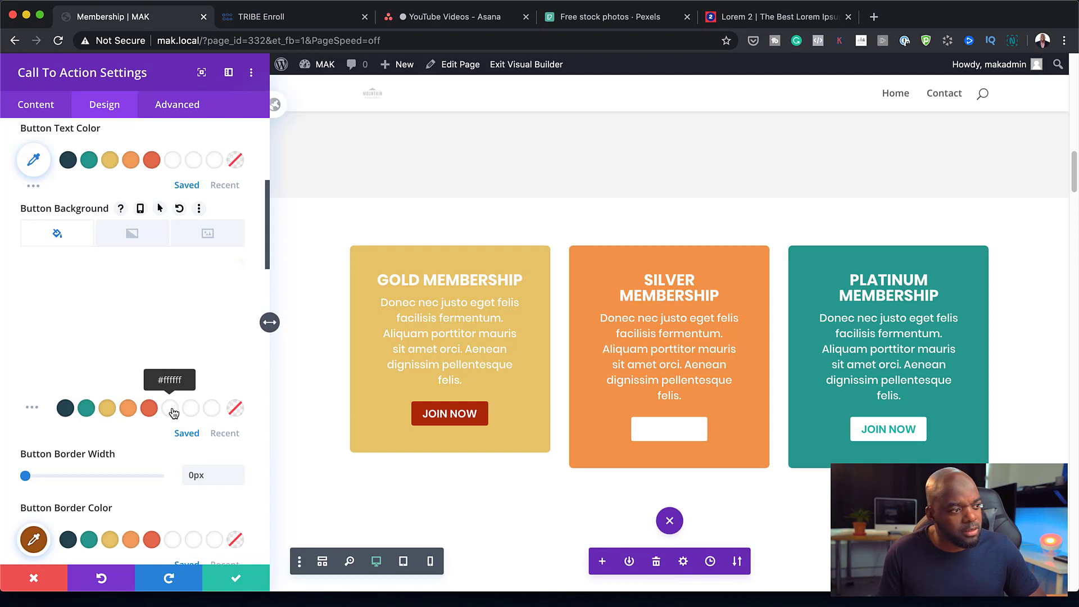
{"action": "left_click", "coordinate": [146, 409]}
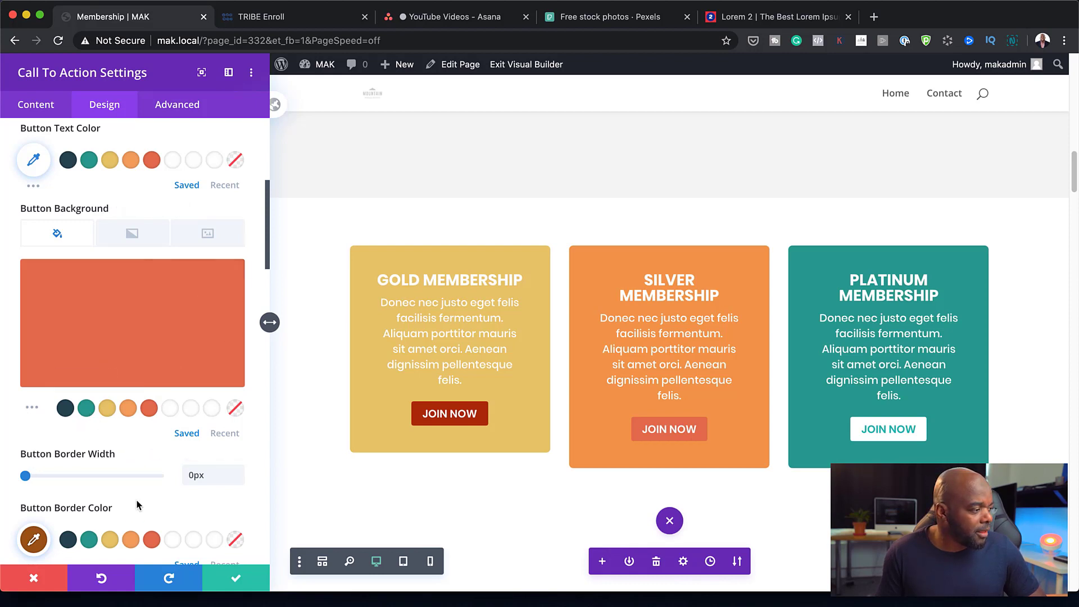
Step: Set the Silver card's JOIN NOW button background to dark red from the extended palette and save the settings
{"action": "scroll", "coordinate": [136, 505], "scroll_direction": "down", "scroll_amount": 3}
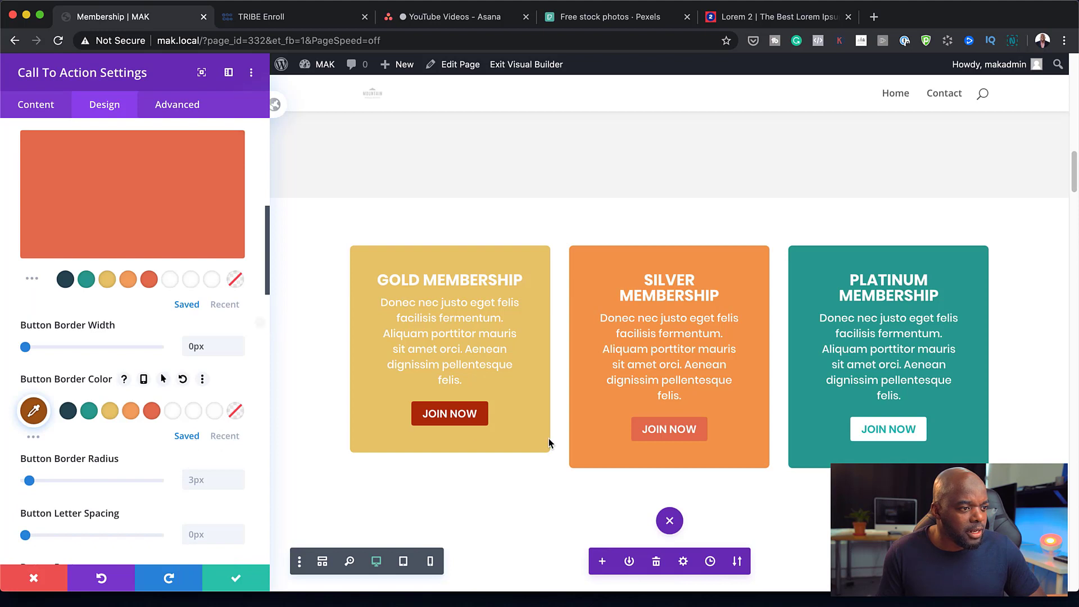
{"action": "scroll", "coordinate": [186, 409], "scroll_direction": "up", "scroll_amount": 1}
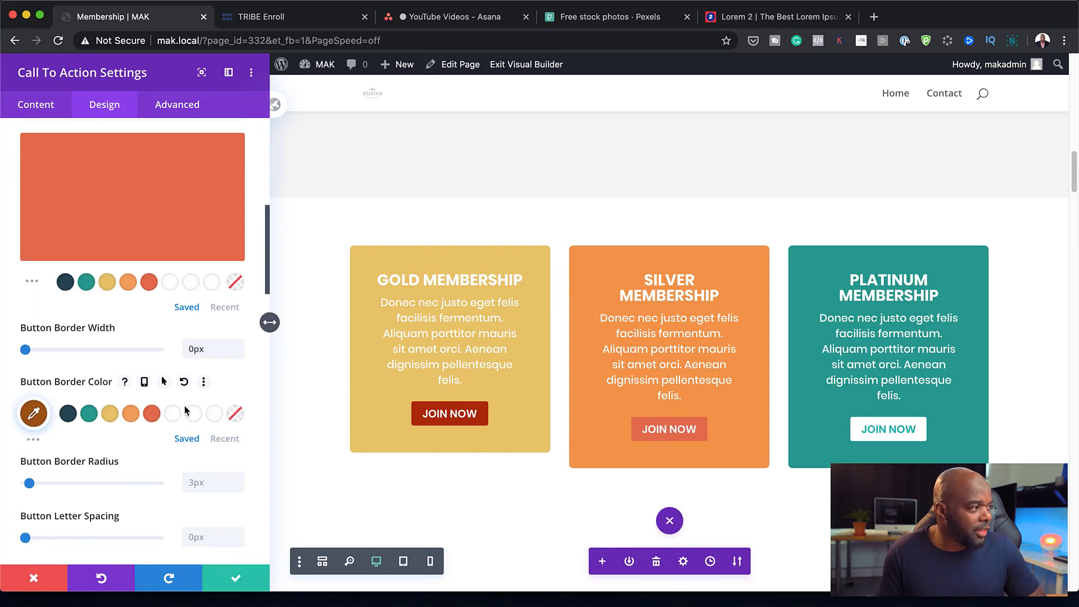
{"action": "left_click", "coordinate": [32, 286]}
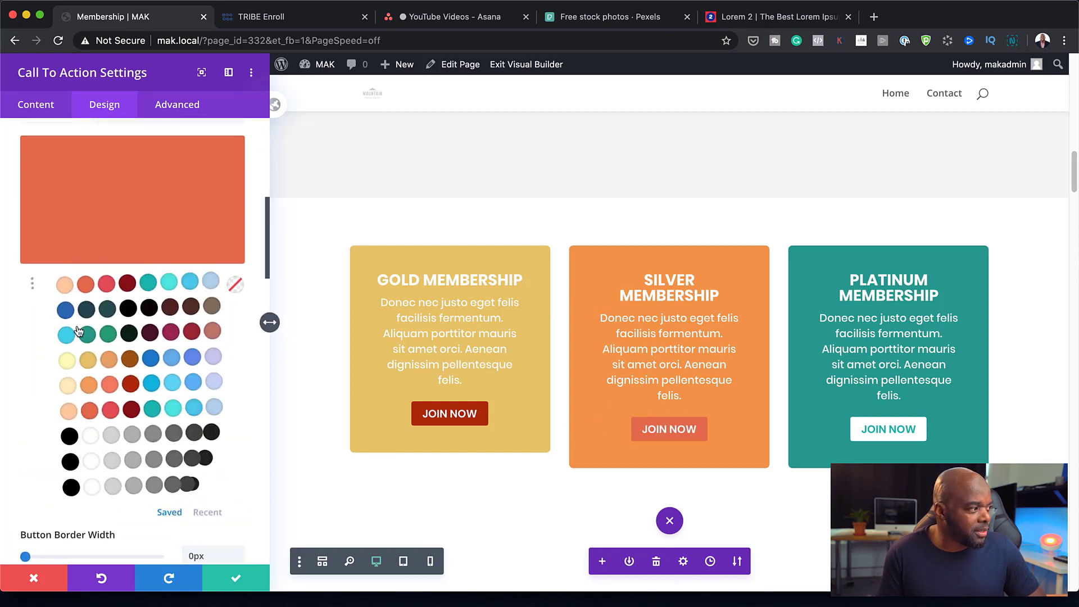
{"action": "left_click", "coordinate": [129, 387]}
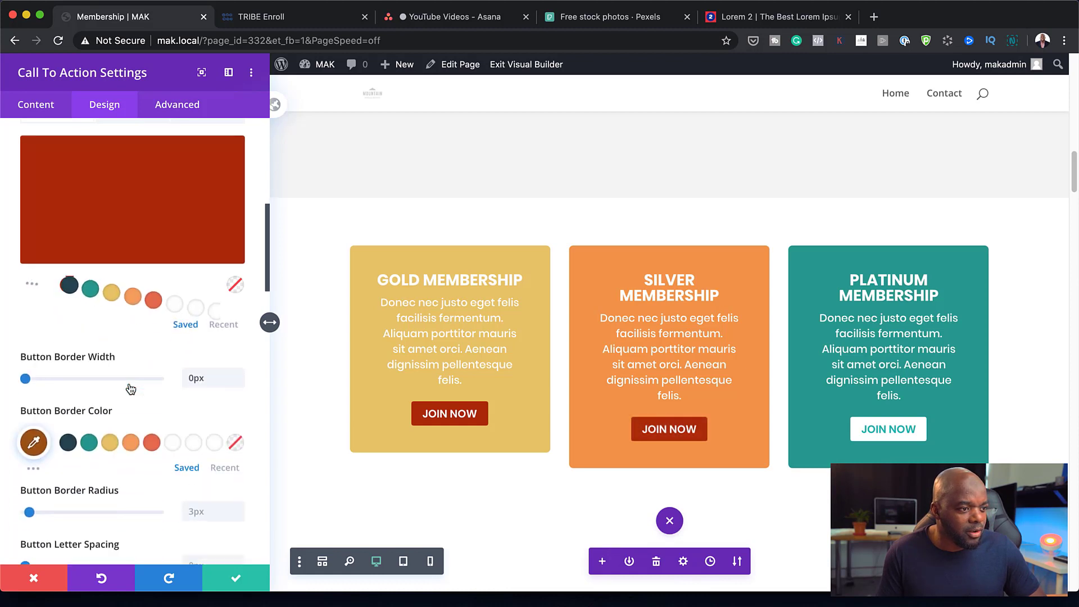
{"action": "left_click", "coordinate": [235, 577]}
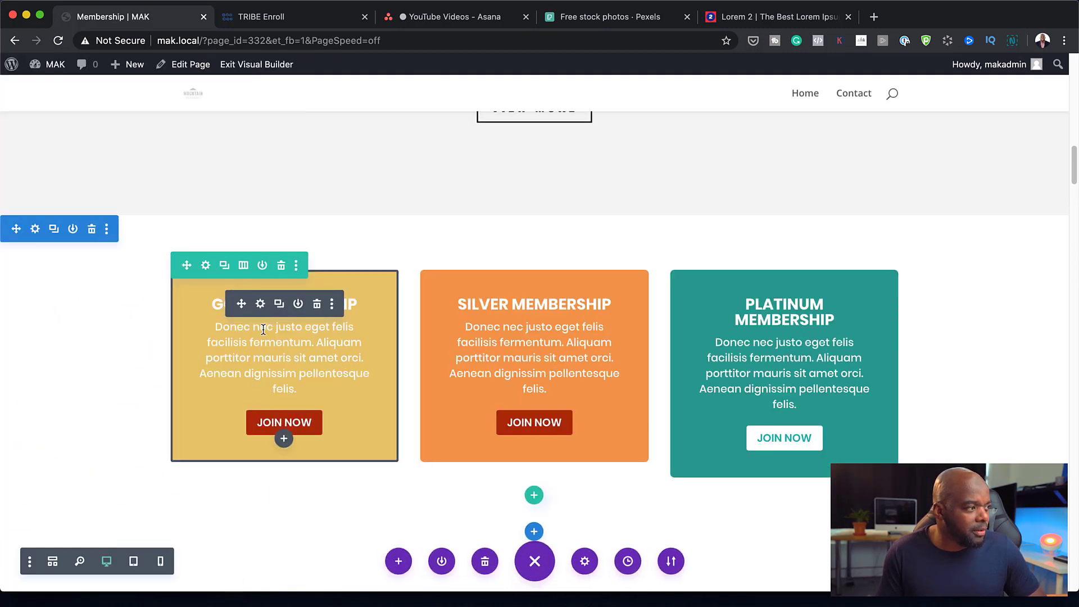
Step: Set the Gold card's JOIN NOW button background to the saved coral color #e76f51 and save the settings
{"action": "left_click", "coordinate": [261, 305]}
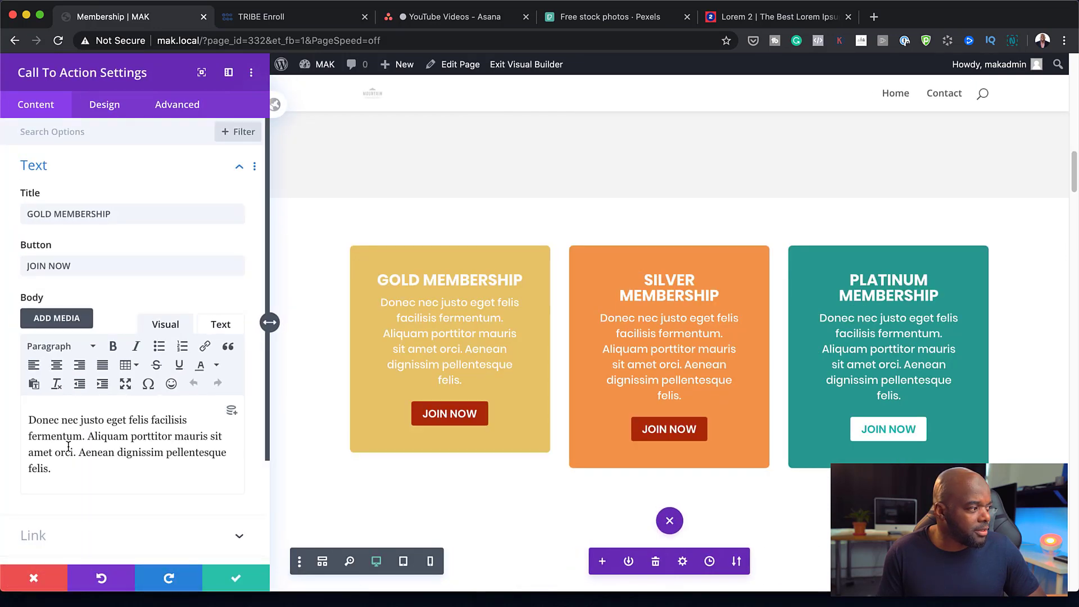
{"action": "scroll", "coordinate": [92, 454], "scroll_direction": "down", "scroll_amount": 3}
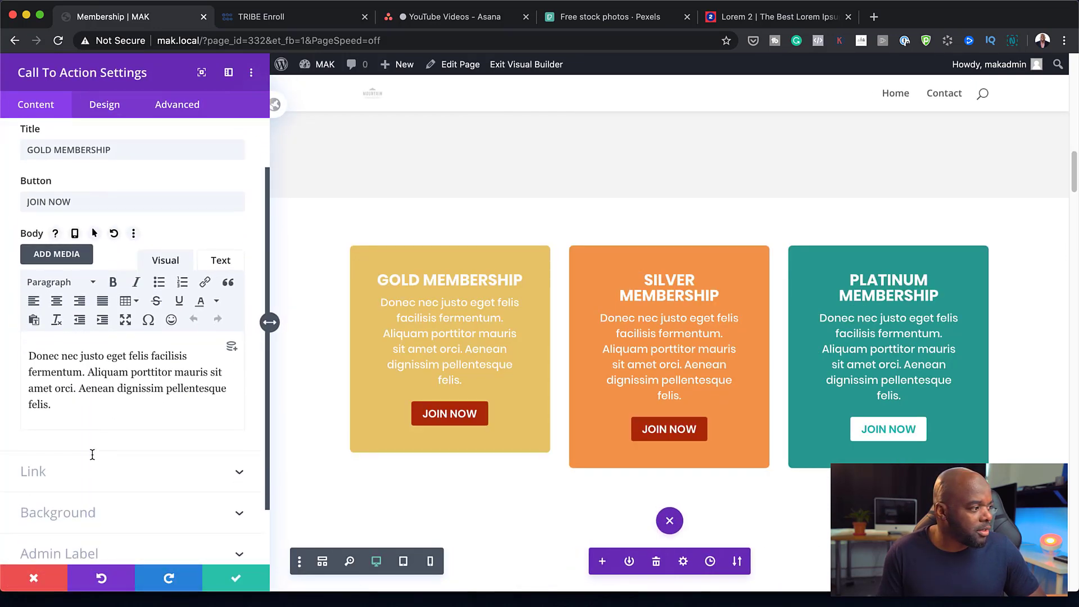
{"action": "scroll", "coordinate": [93, 452], "scroll_direction": "up", "scroll_amount": 2}
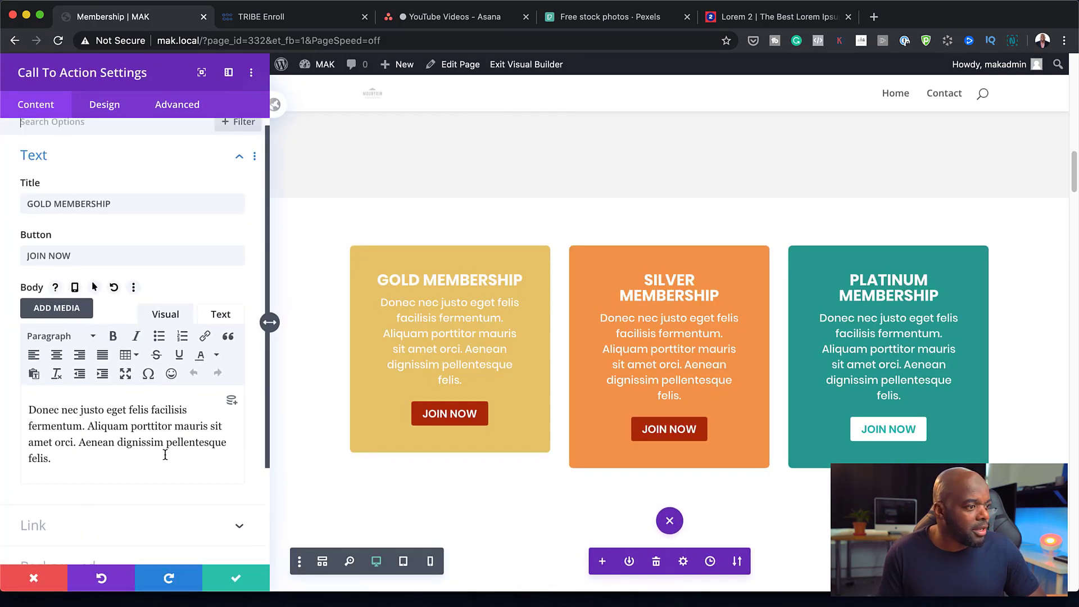
{"action": "left_click", "coordinate": [377, 401]}
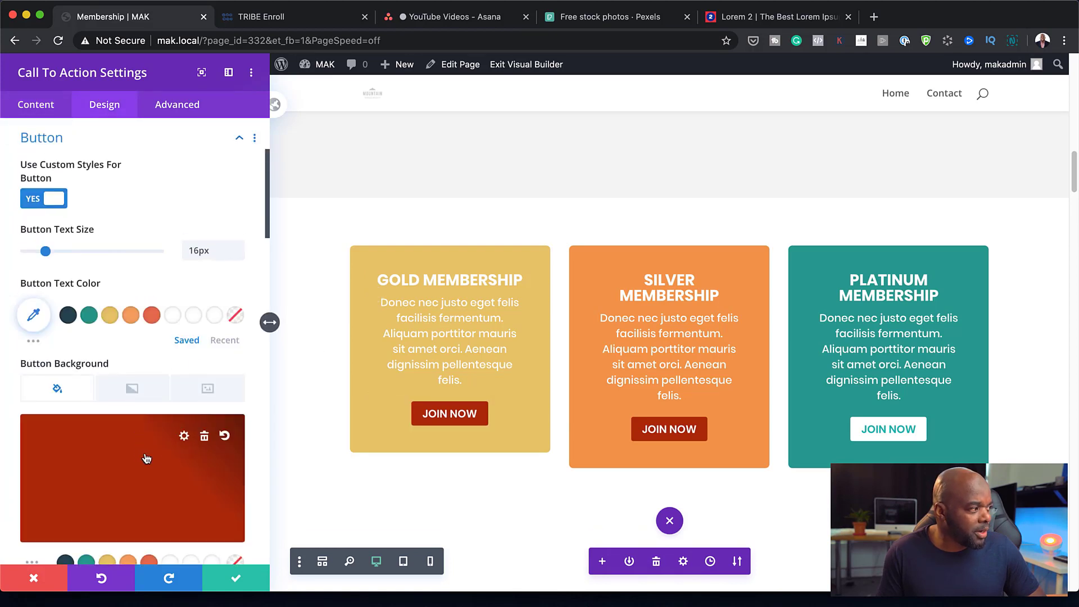
{"action": "scroll", "coordinate": [155, 459], "scroll_direction": "down", "scroll_amount": 1}
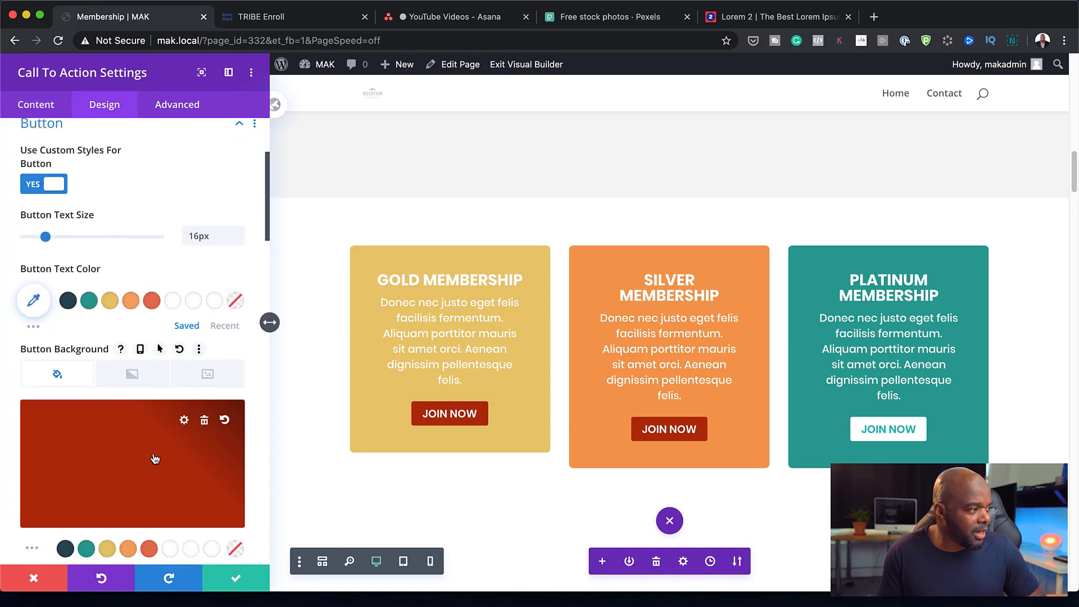
{"action": "left_click", "coordinate": [132, 552]}
{"action": "left_click", "coordinate": [145, 550]}
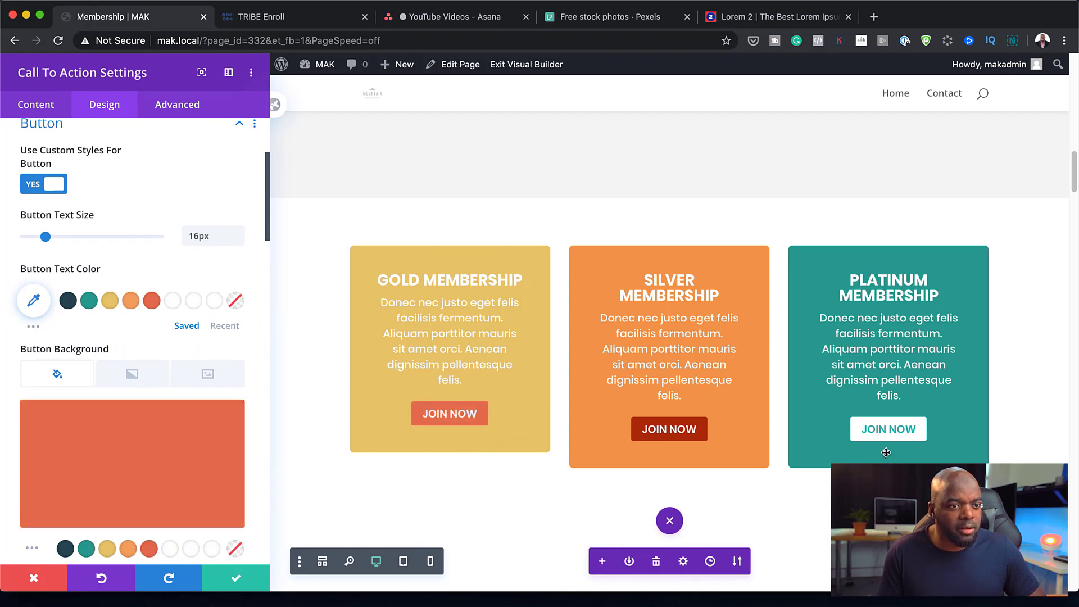
{"action": "left_click", "coordinate": [236, 580]}
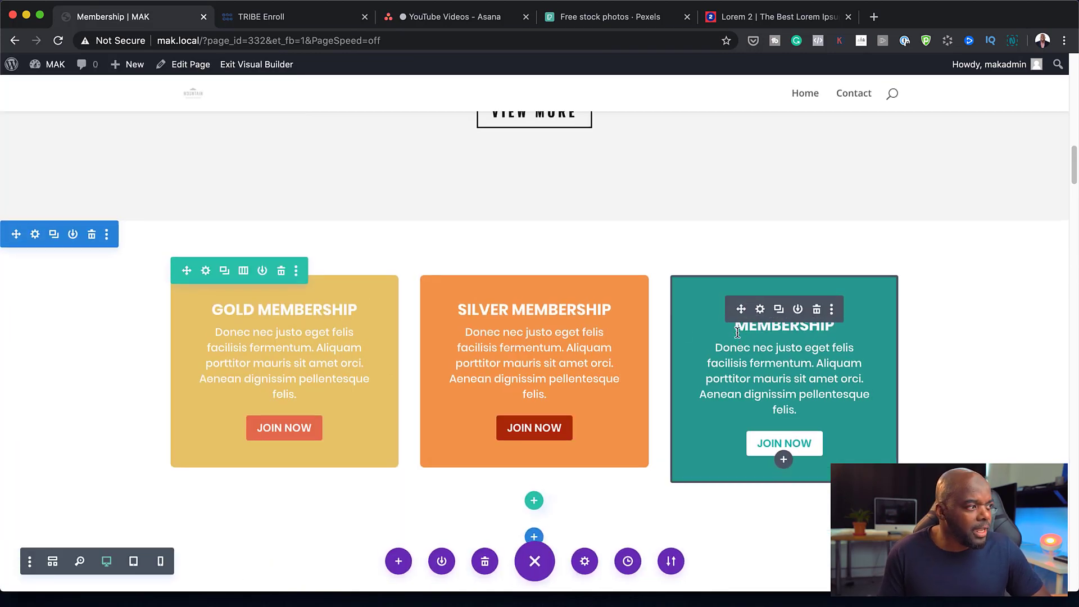
Step: Add a single-column row beneath the membership cards and insert a Text module in it
{"action": "left_click", "coordinate": [533, 501]}
{"action": "left_click", "coordinate": [460, 249]}
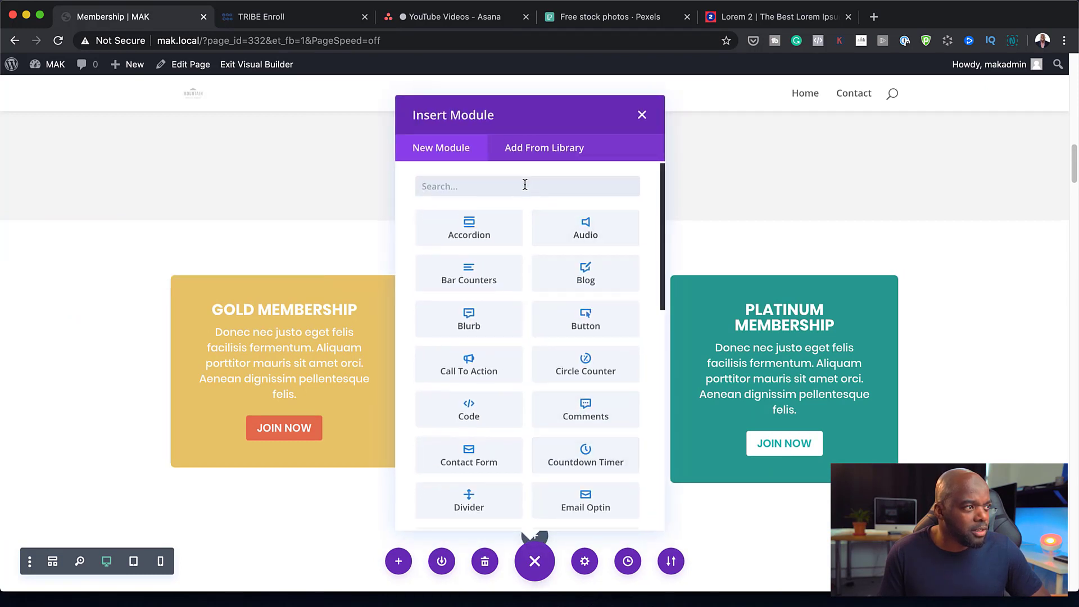
{"action": "left_click", "coordinate": [525, 185]}
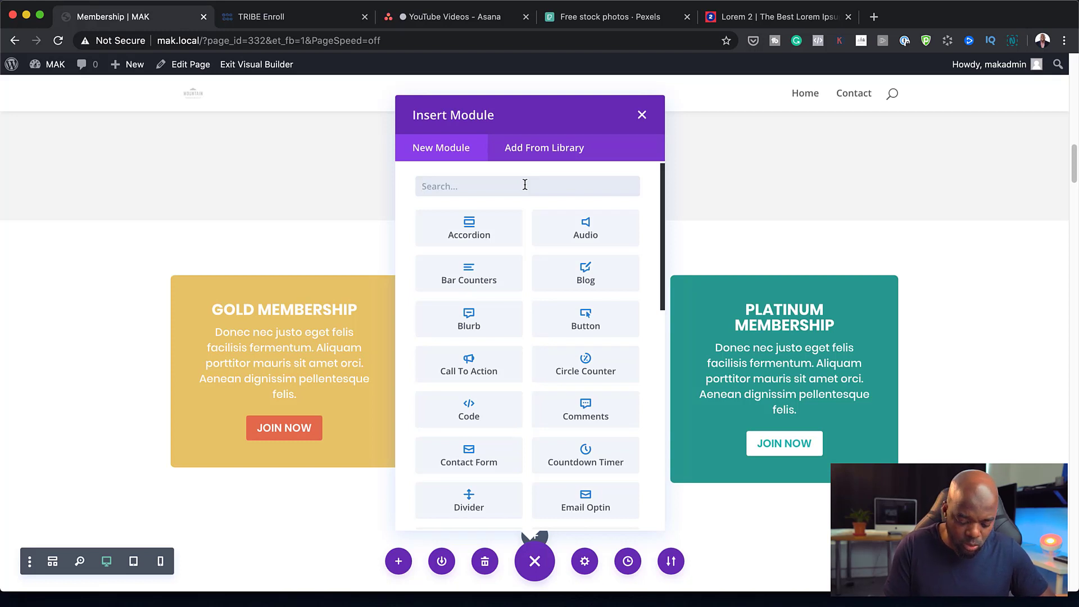
{"action": "type", "text": "text"}
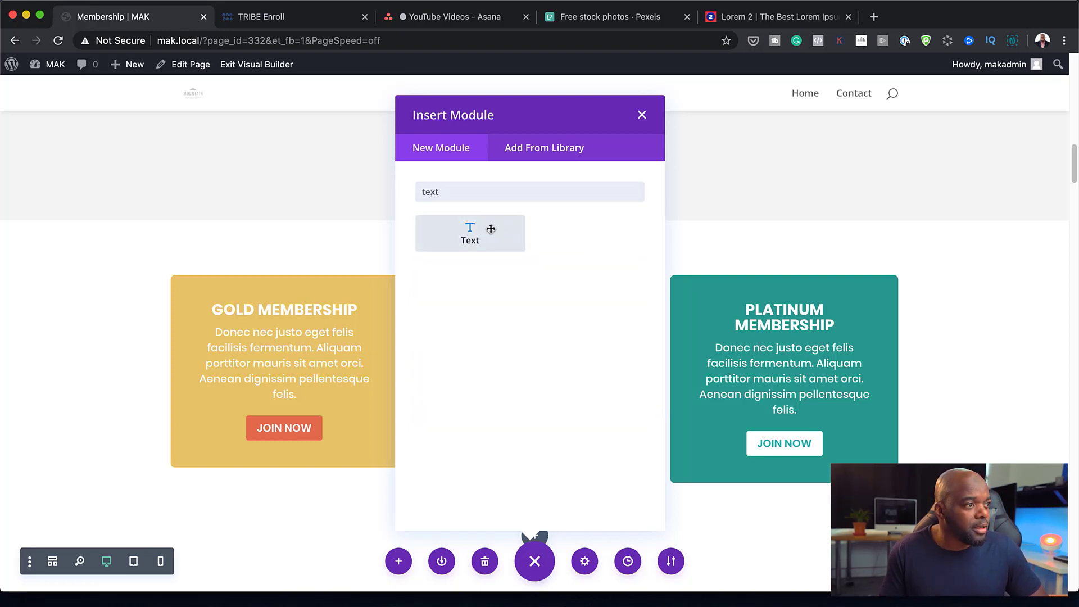
{"action": "left_click", "coordinate": [490, 229]}
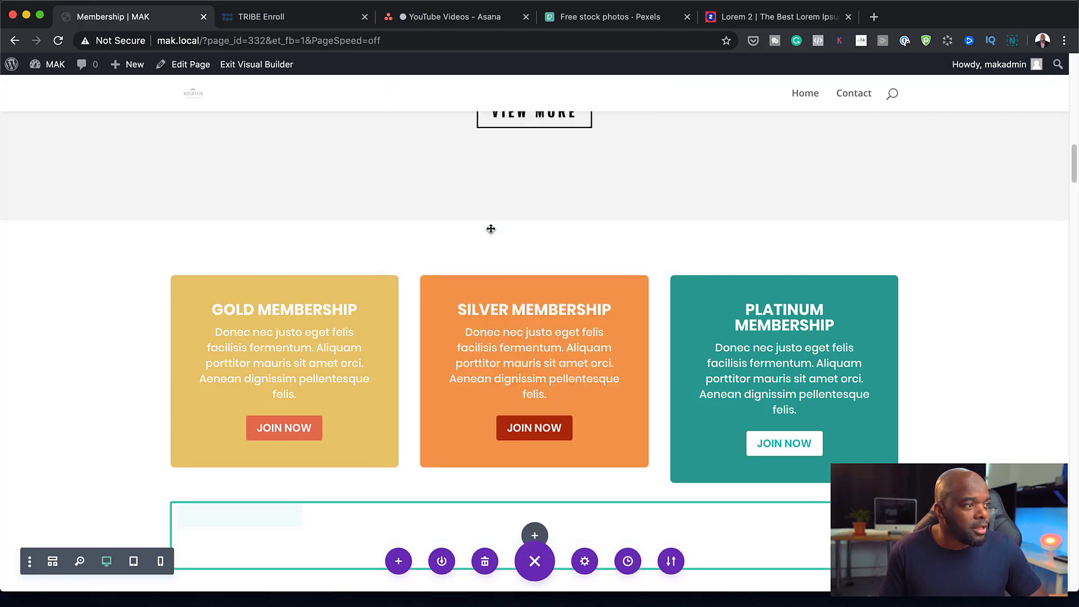
Step: Replace the new Text module's placeholder body with OUR MEMBERSHIPS
{"action": "left_click_drag", "start_coordinate": [191, 401], "coordinate": [24, 301]}
{"action": "type", "text": "OUR MEMBERSHIPS"}
{"action": "left_click_drag", "start_coordinate": [146, 314], "coordinate": [27, 309]}
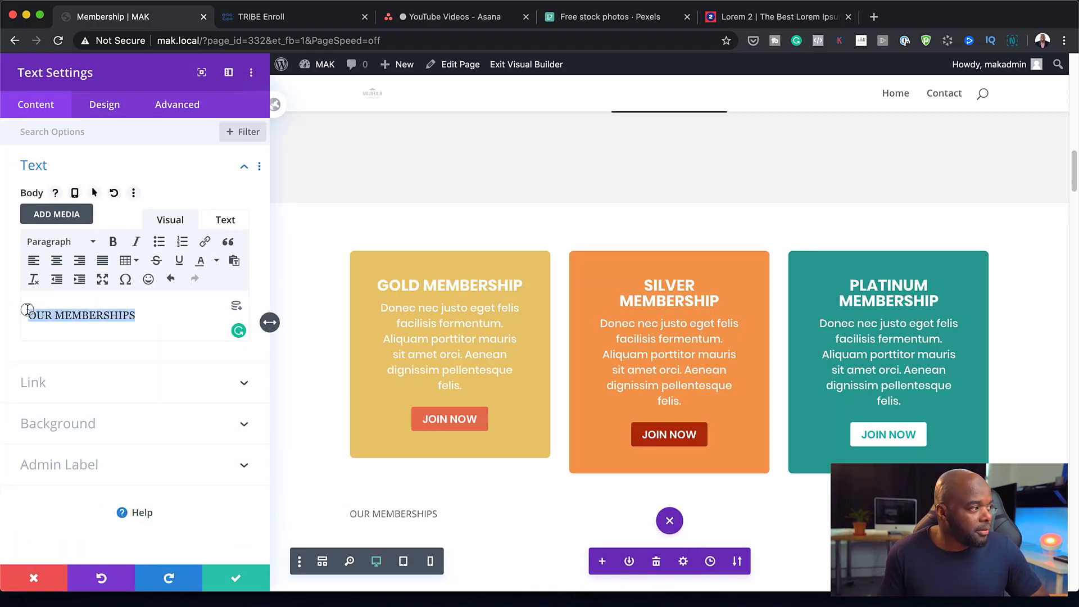
Step: Style the OUR MEMBERSHIPS body text in Poppins Bold at 22px with 7px letter spacing
{"action": "left_click", "coordinate": [105, 105]}
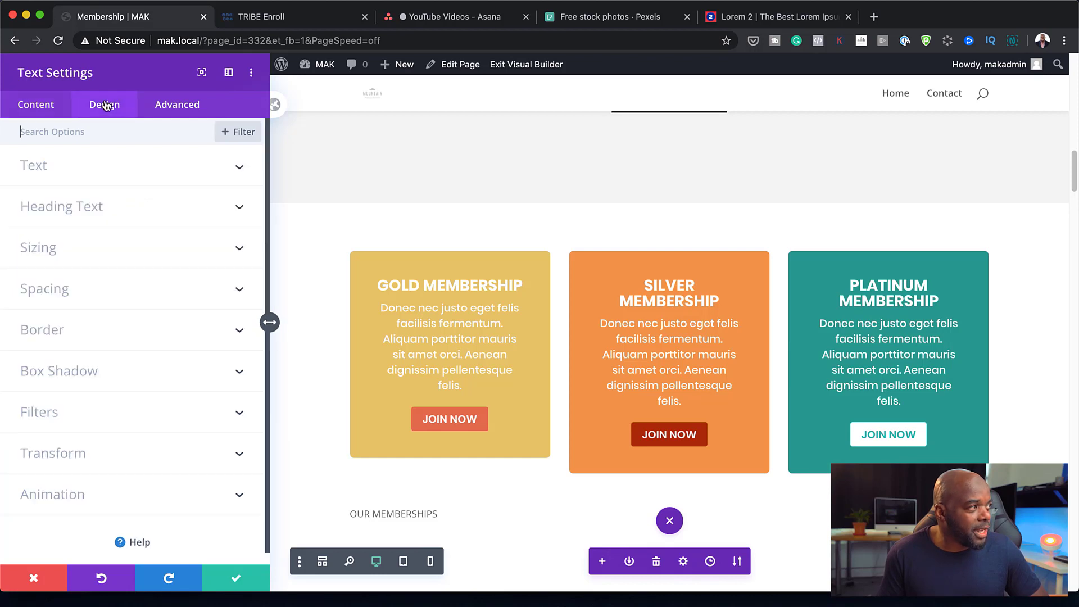
{"action": "left_click", "coordinate": [89, 209]}
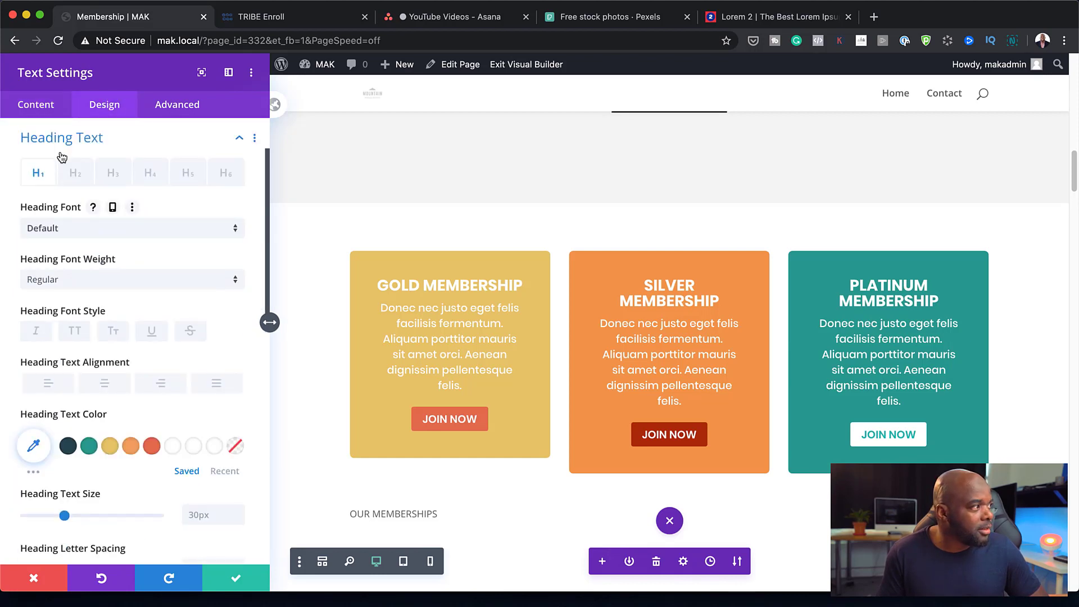
{"action": "scroll", "coordinate": [141, 236], "scroll_direction": "up", "scroll_amount": 3}
{"action": "left_click", "coordinate": [92, 169]}
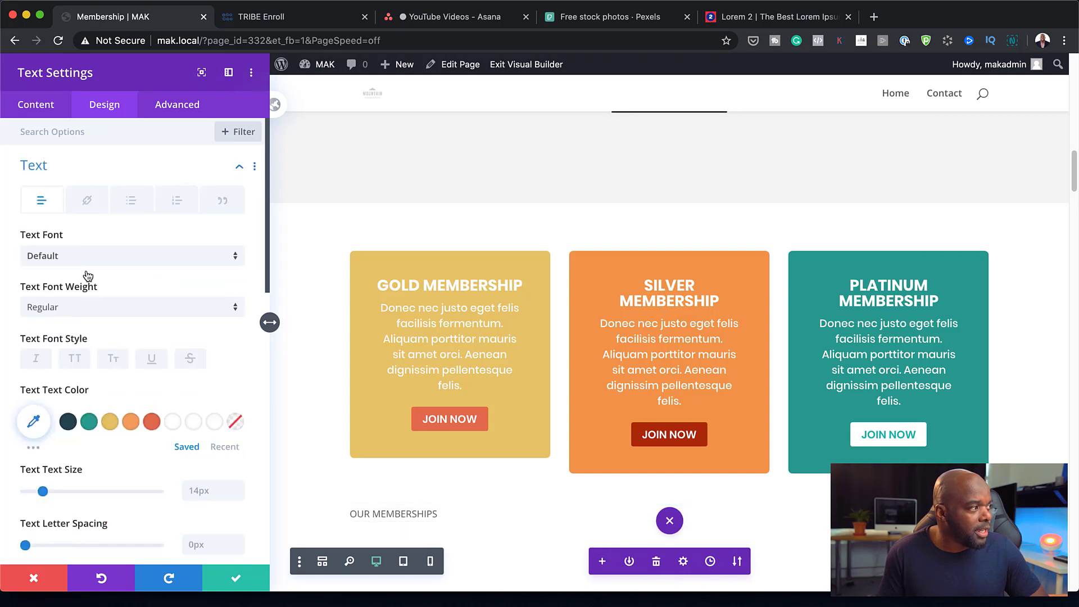
{"action": "left_click", "coordinate": [87, 256]}
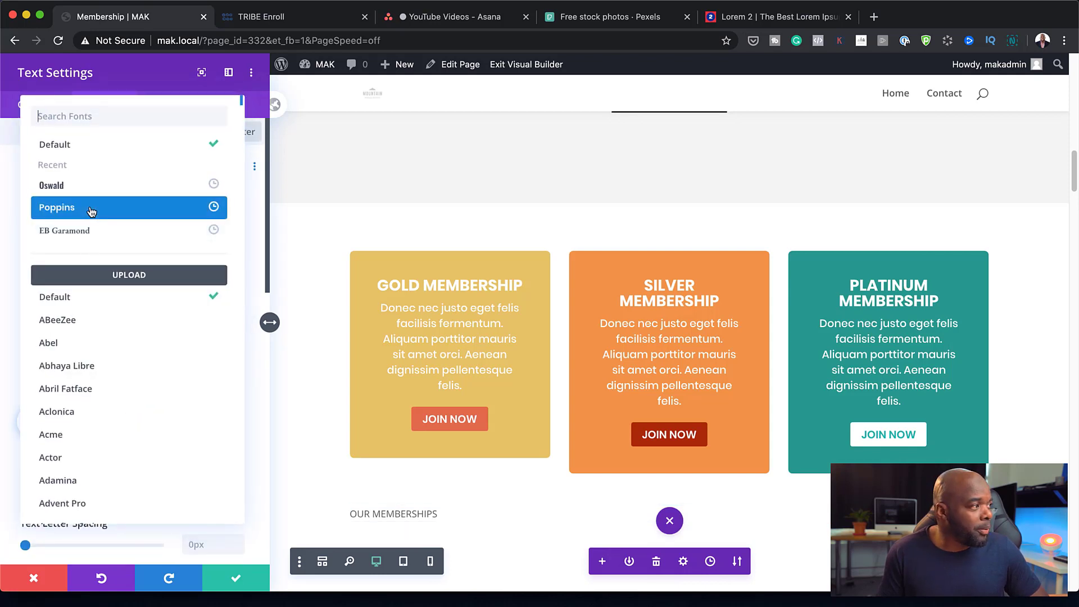
{"action": "left_click", "coordinate": [91, 212]}
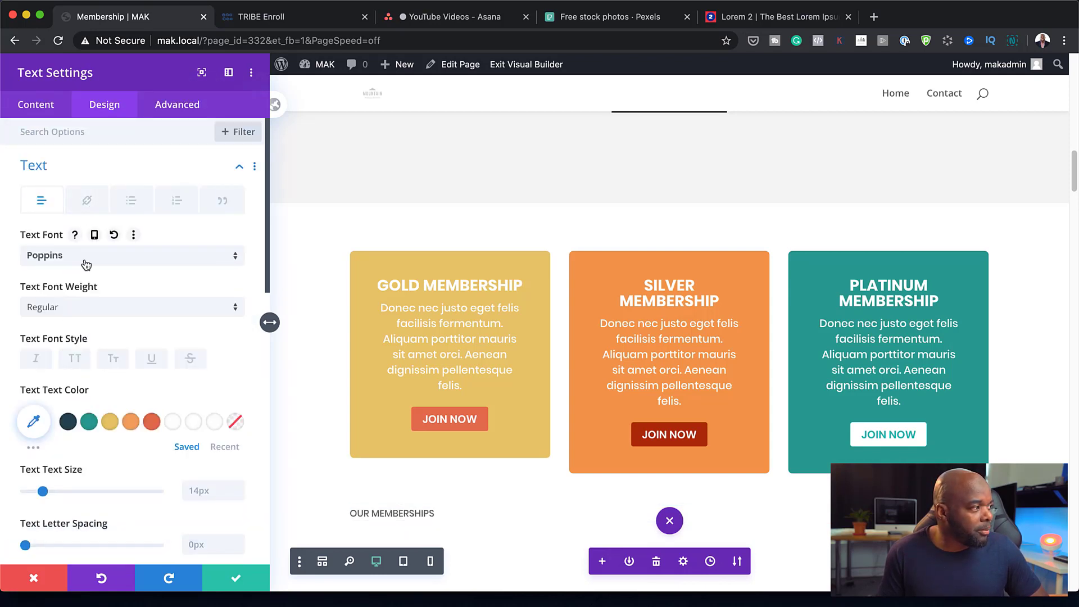
{"action": "left_click", "coordinate": [79, 306]}
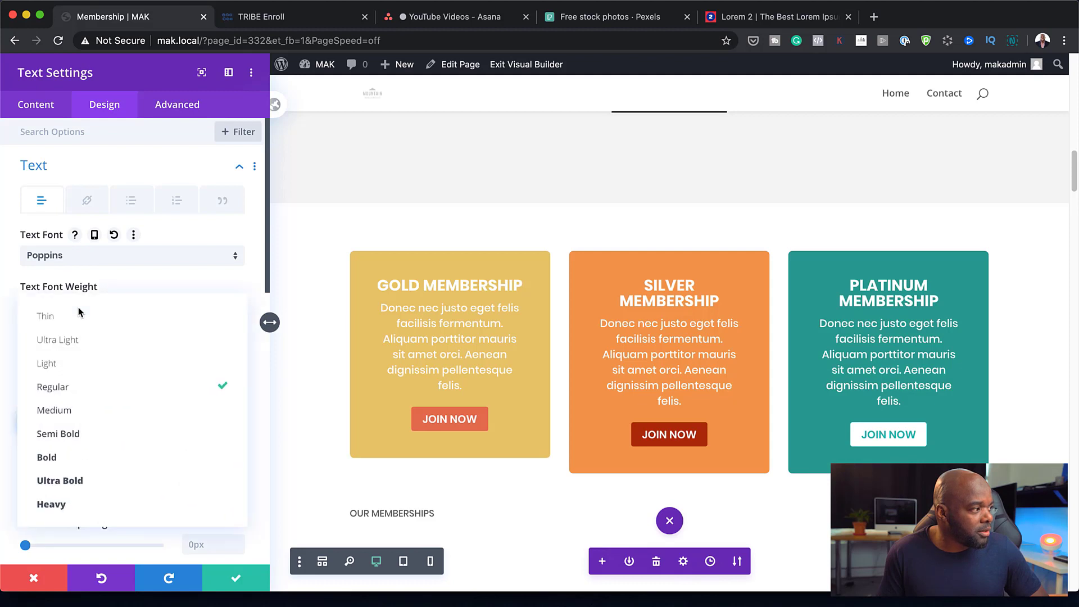
{"action": "left_click", "coordinate": [109, 465]}
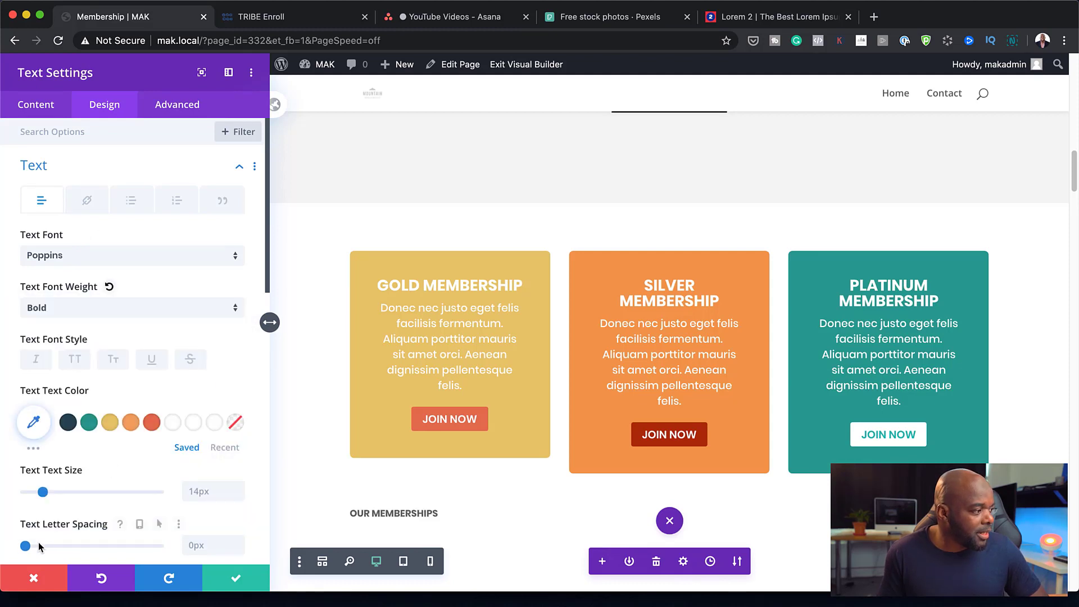
{"action": "left_click_drag", "start_coordinate": [26, 548], "coordinate": [35, 552]}
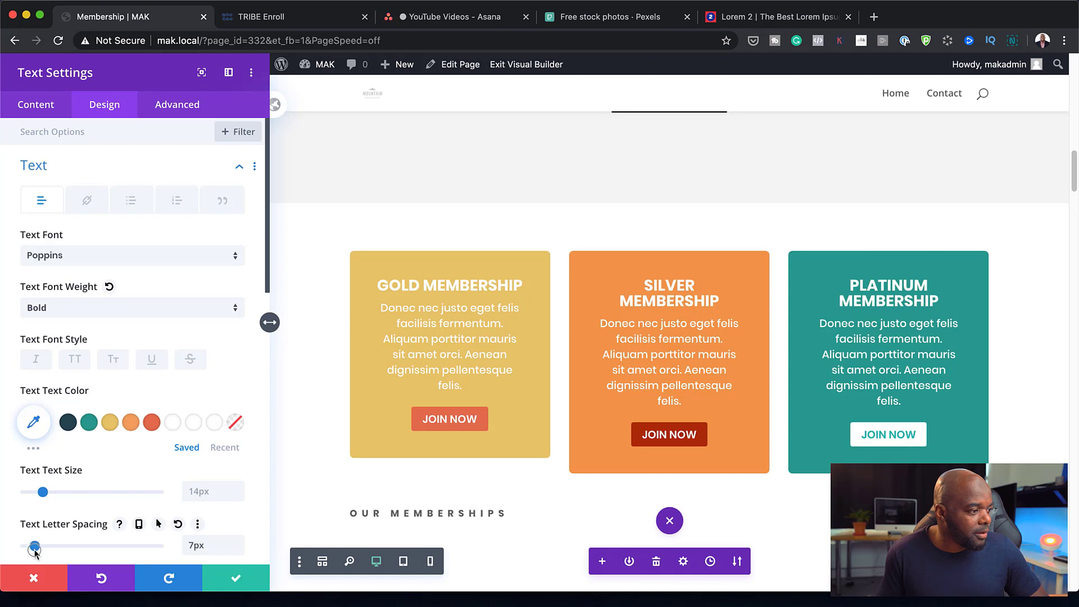
{"action": "left_click_drag", "start_coordinate": [42, 492], "coordinate": [54, 498]}
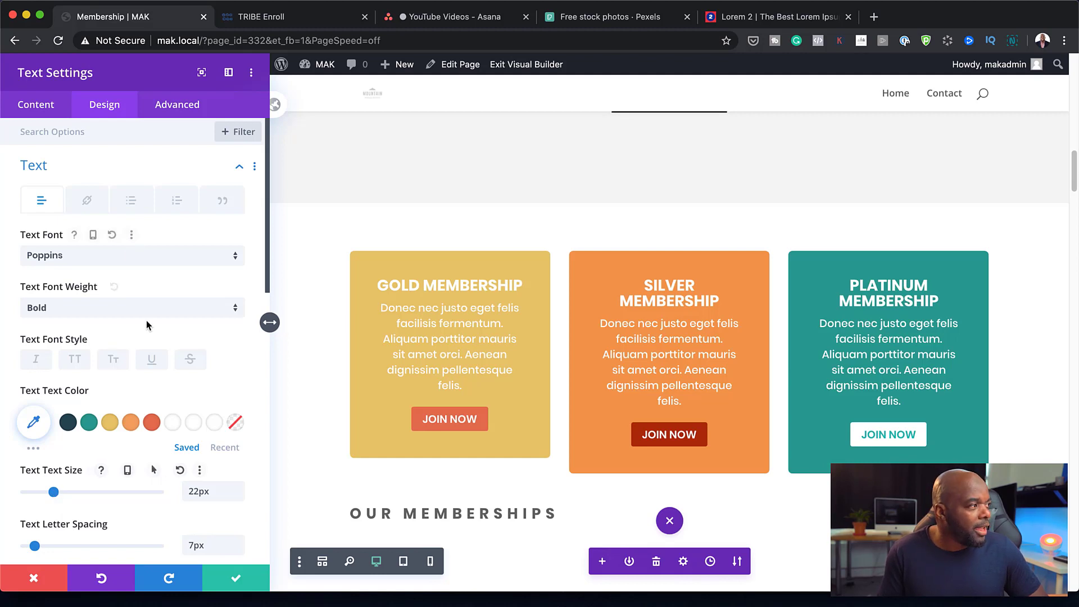
Step: Center the OUR MEMBERSHIPS text, save the module and move its row above the three membership cards
{"action": "scroll", "coordinate": [146, 320], "scroll_direction": "down", "scroll_amount": 5}
{"action": "scroll", "coordinate": [150, 334], "scroll_direction": "down", "scroll_amount": 3}
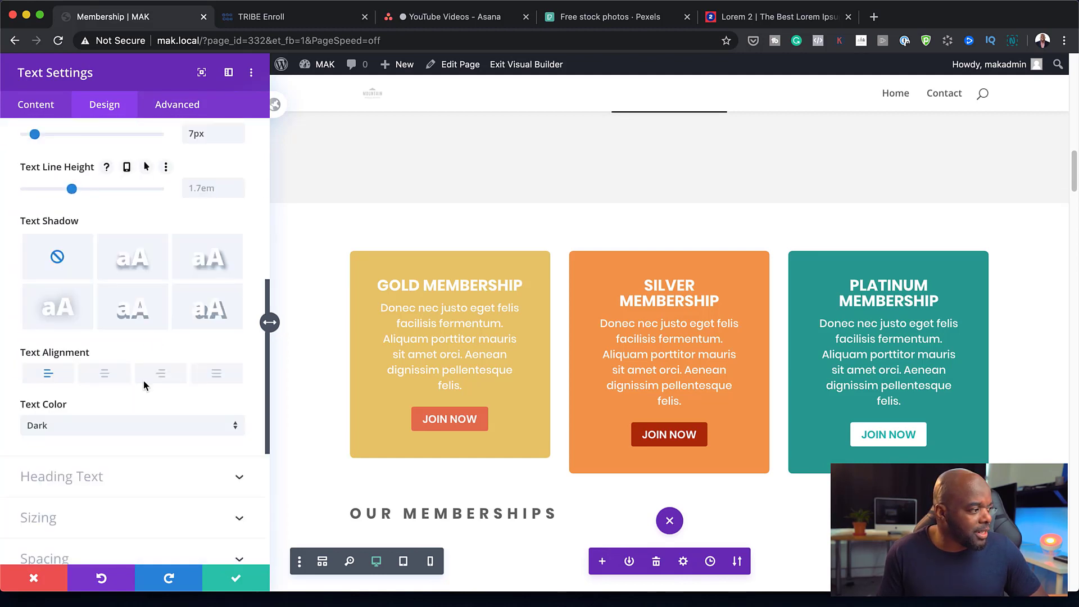
{"action": "left_click", "coordinate": [104, 375]}
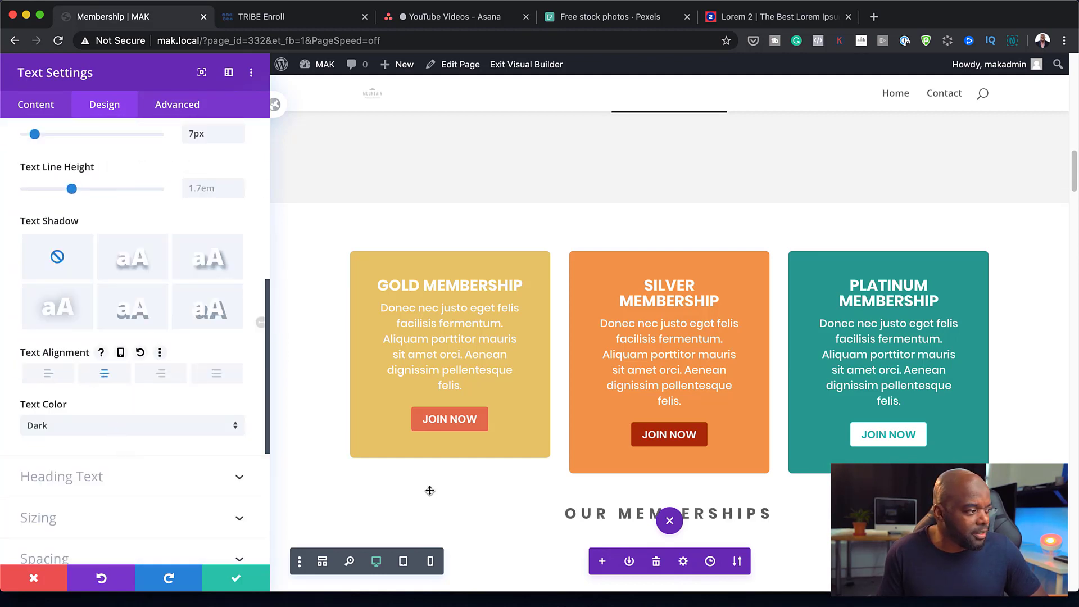
{"action": "left_click", "coordinate": [229, 582]}
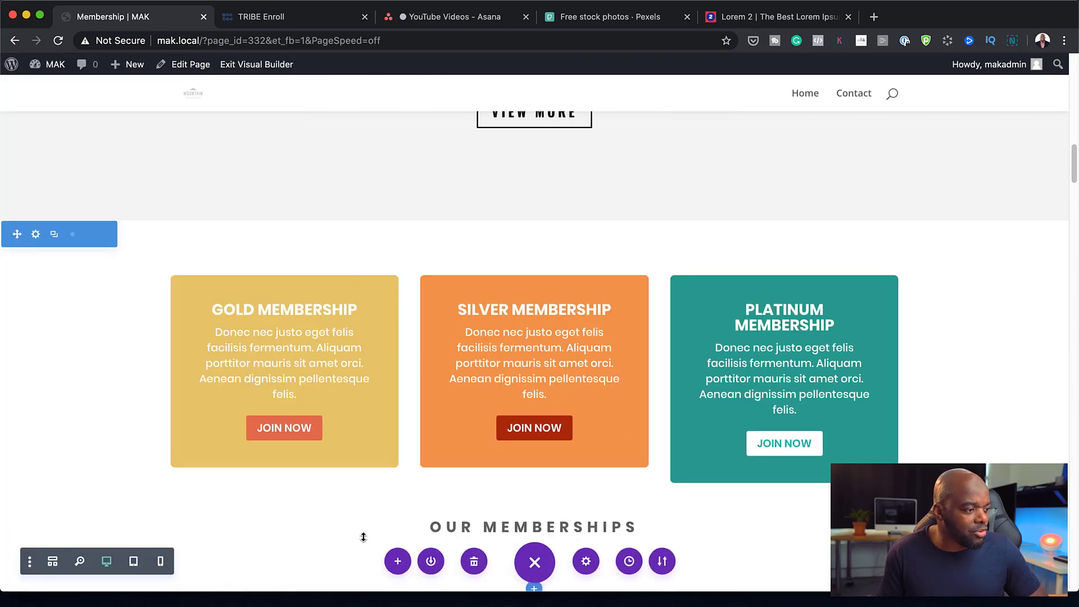
{"action": "left_click_drag", "start_coordinate": [188, 489], "coordinate": [201, 260]}
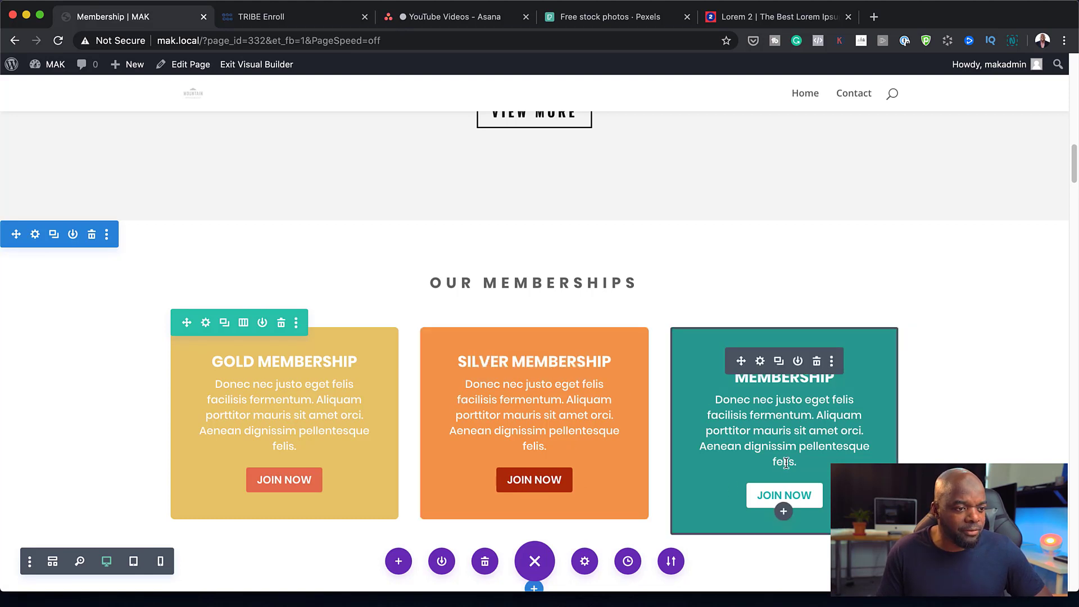
Step: Remove the word felis from the end of the Platinum card's description and select the same word in the Silver card
{"action": "double_click", "coordinate": [767, 460]}
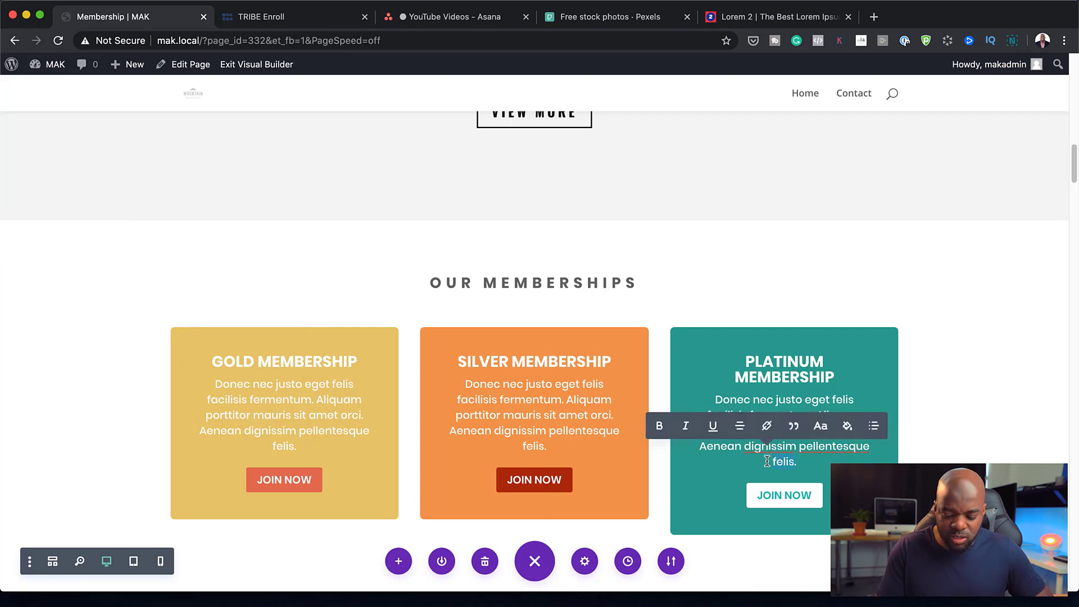
{"action": "key", "text": "BackSpace"}
{"action": "type", "text": "."}
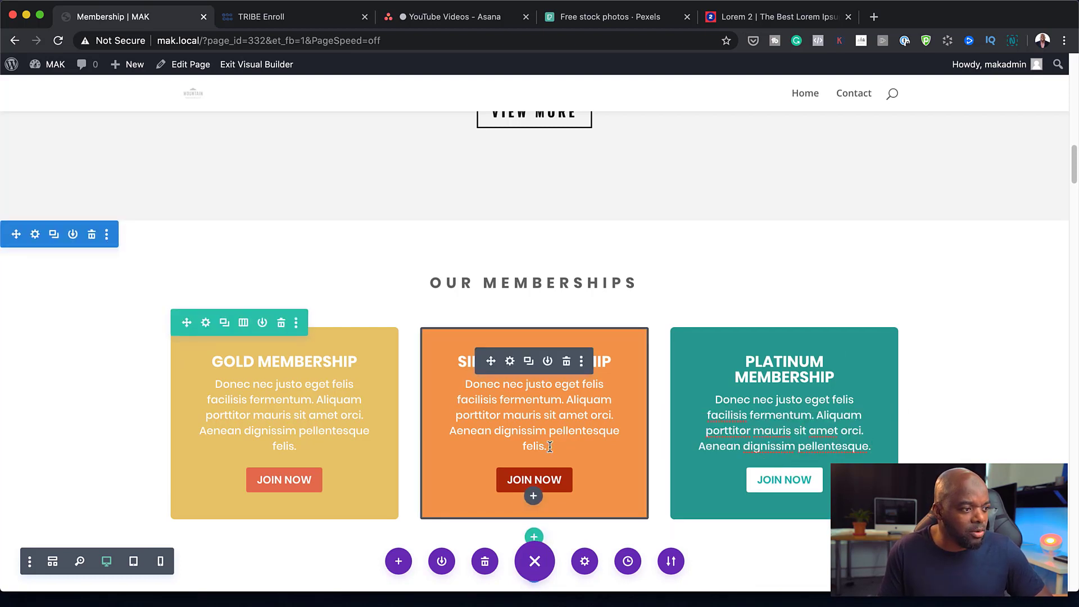
{"action": "left_click_drag", "start_coordinate": [550, 446], "coordinate": [518, 451]}
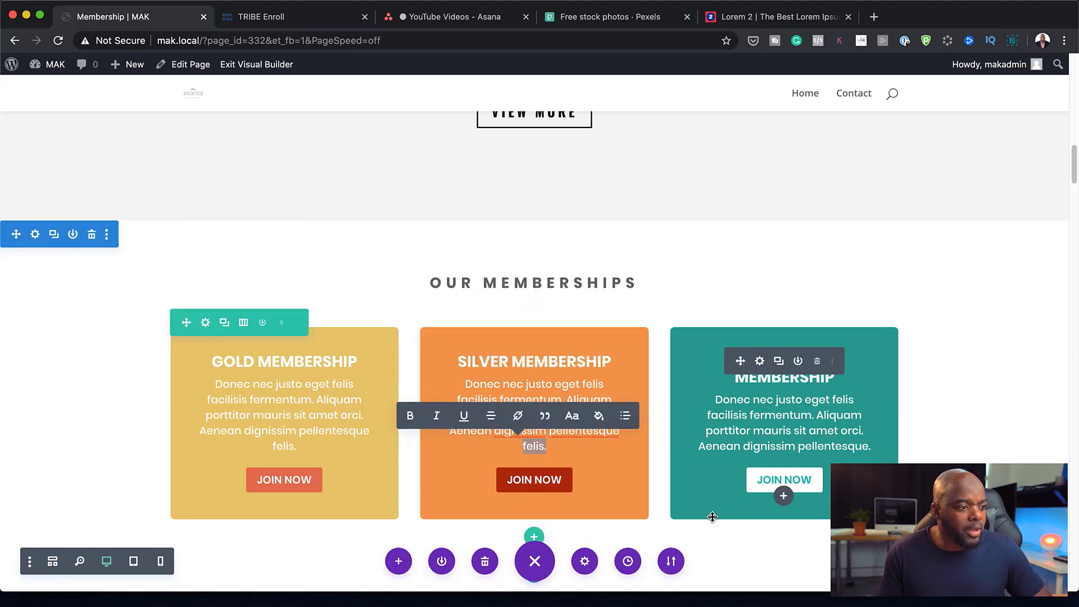
Step: Show the page's layers and move the memberships section directly below the Hero Section
{"action": "scroll", "coordinate": [987, 458], "scroll_direction": "down", "scroll_amount": 3}
{"action": "scroll", "coordinate": [575, 470], "scroll_direction": "down", "scroll_amount": 2}
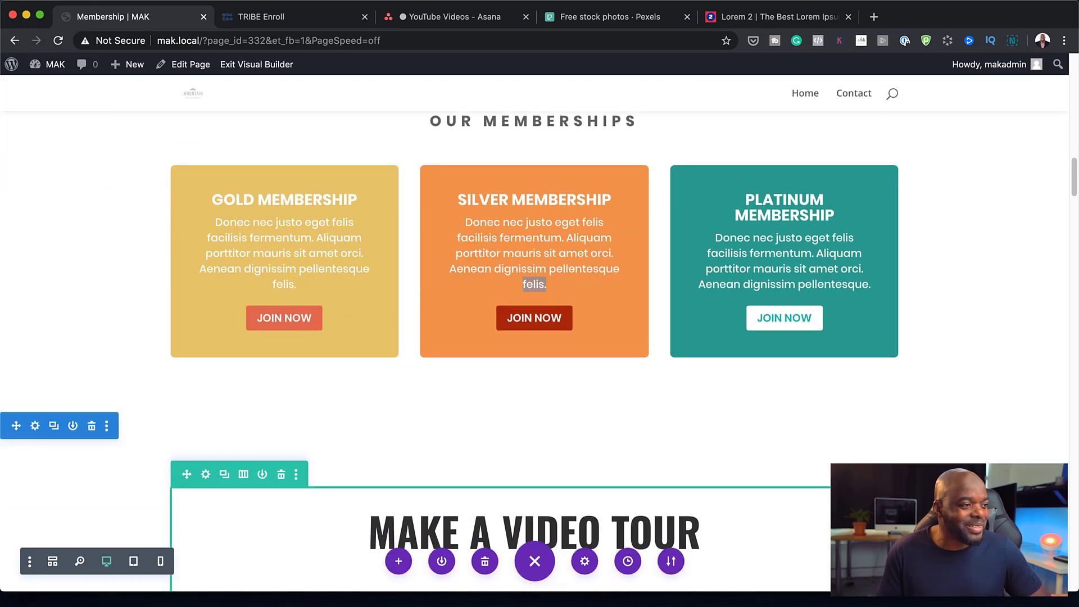
{"action": "scroll", "coordinate": [522, 444], "scroll_direction": "up", "scroll_amount": 6}
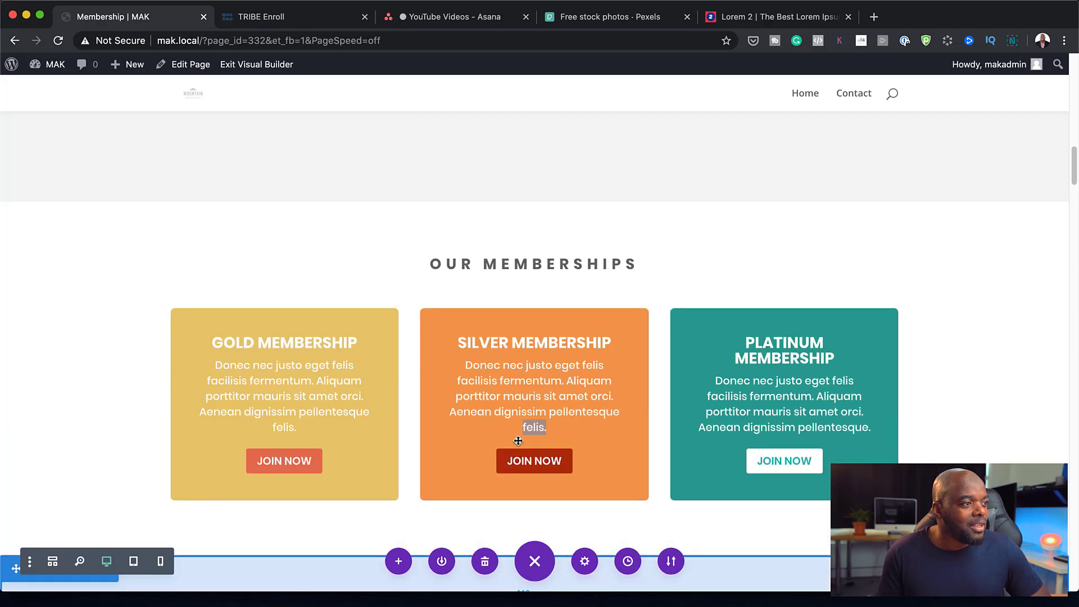
{"action": "scroll", "coordinate": [518, 441], "scroll_direction": "up", "scroll_amount": 14}
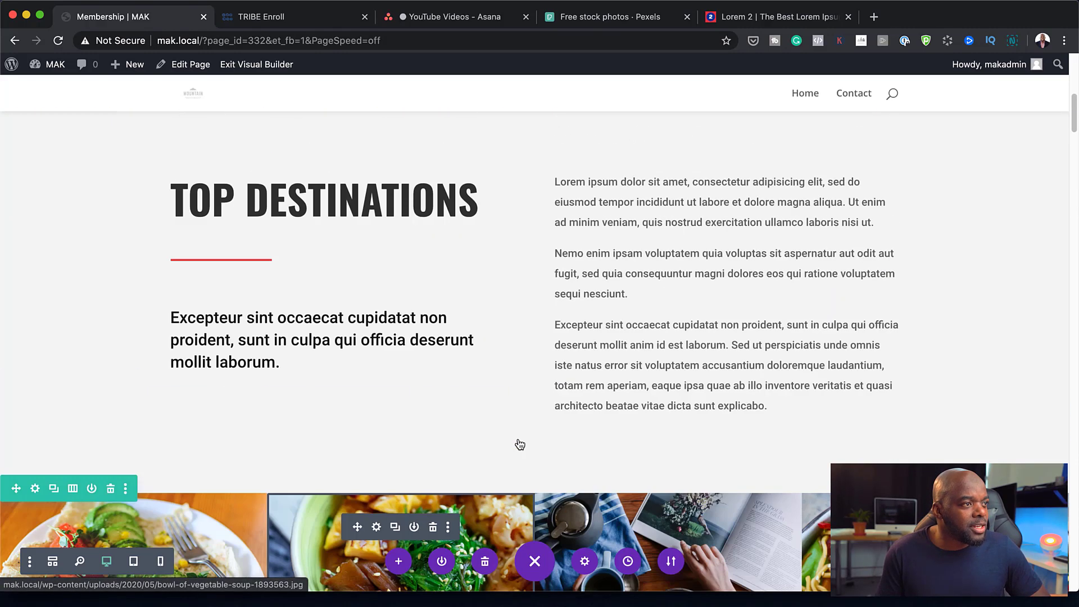
{"action": "scroll", "coordinate": [519, 444], "scroll_direction": "down", "scroll_amount": 20}
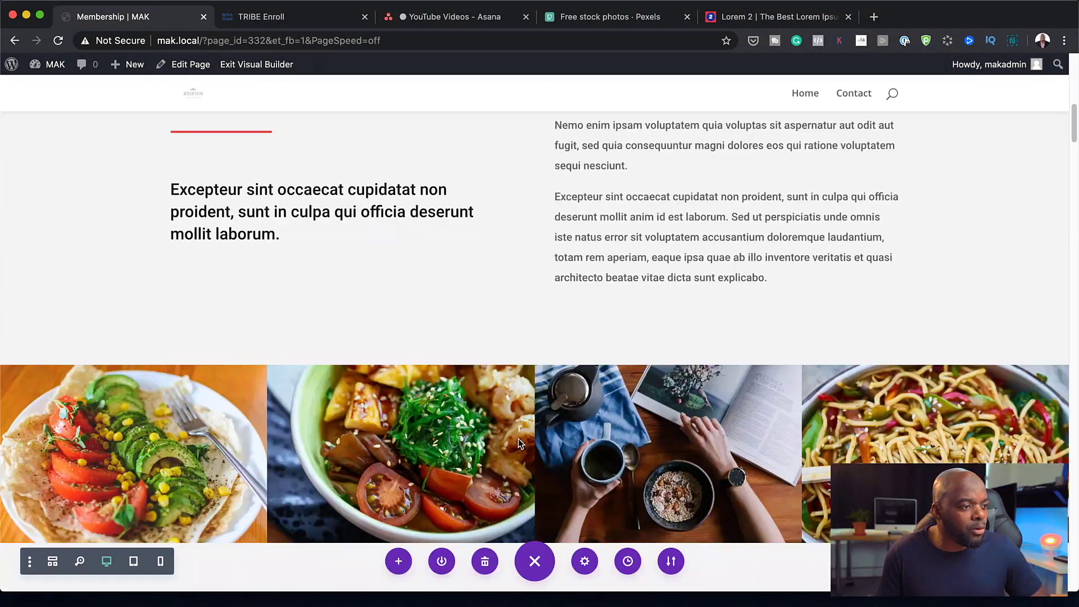
{"action": "scroll", "coordinate": [518, 441], "scroll_direction": "up", "scroll_amount": 6}
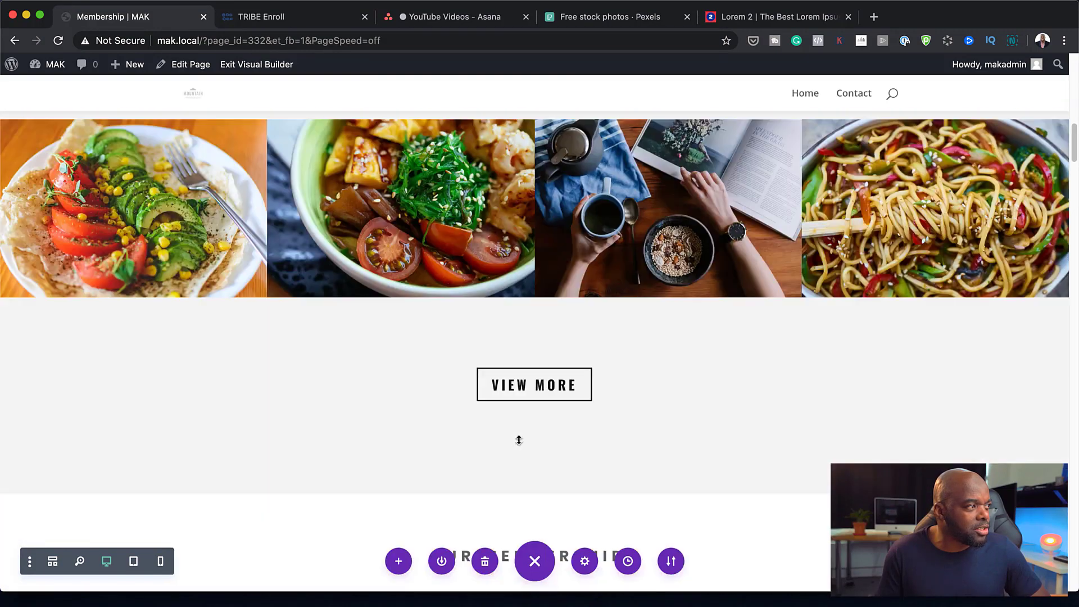
{"action": "scroll", "coordinate": [519, 440], "scroll_direction": "down", "scroll_amount": 1}
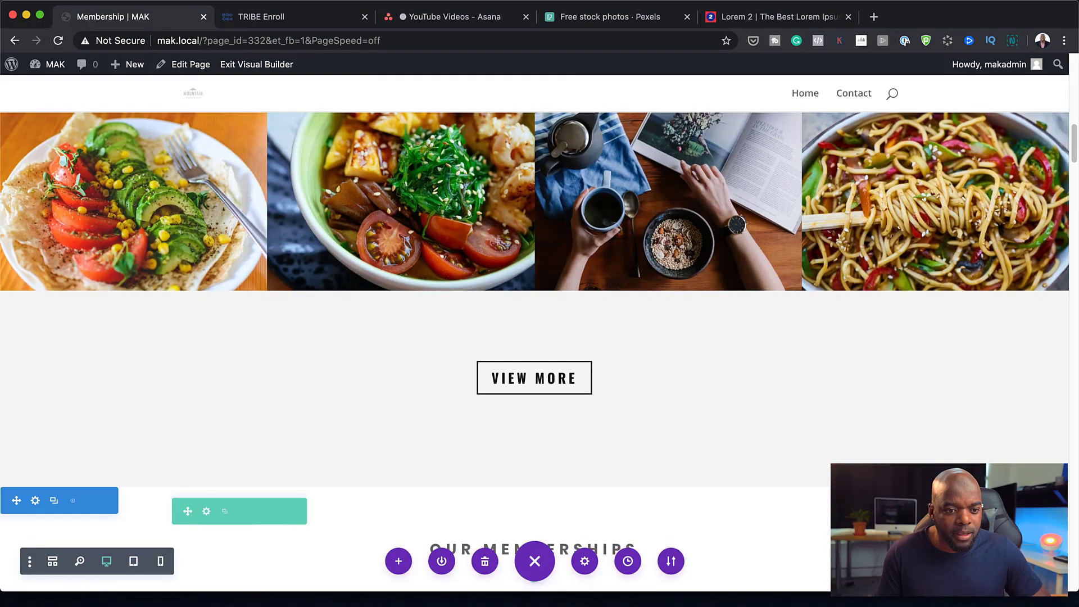
{"action": "left_click", "coordinate": [877, 561]}
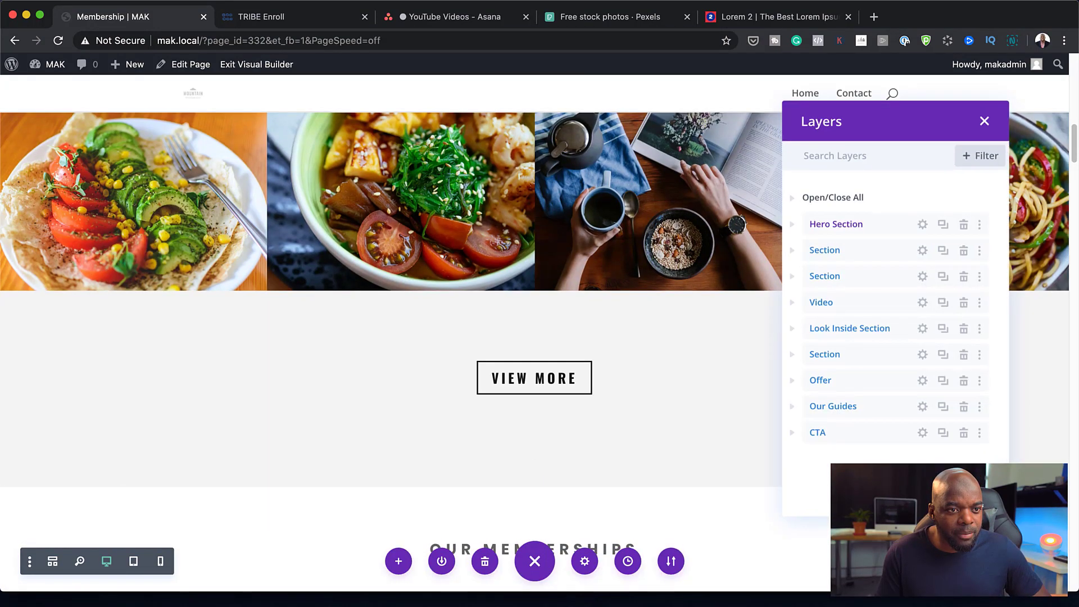
{"action": "left_click", "coordinate": [879, 279]}
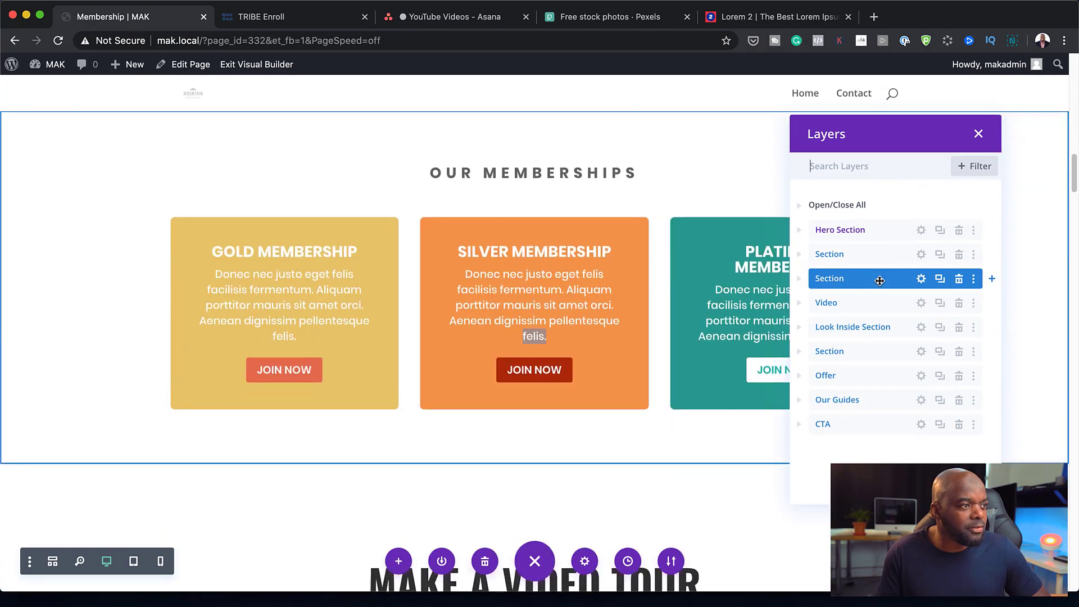
{"action": "left_click_drag", "start_coordinate": [879, 280], "coordinate": [881, 246]}
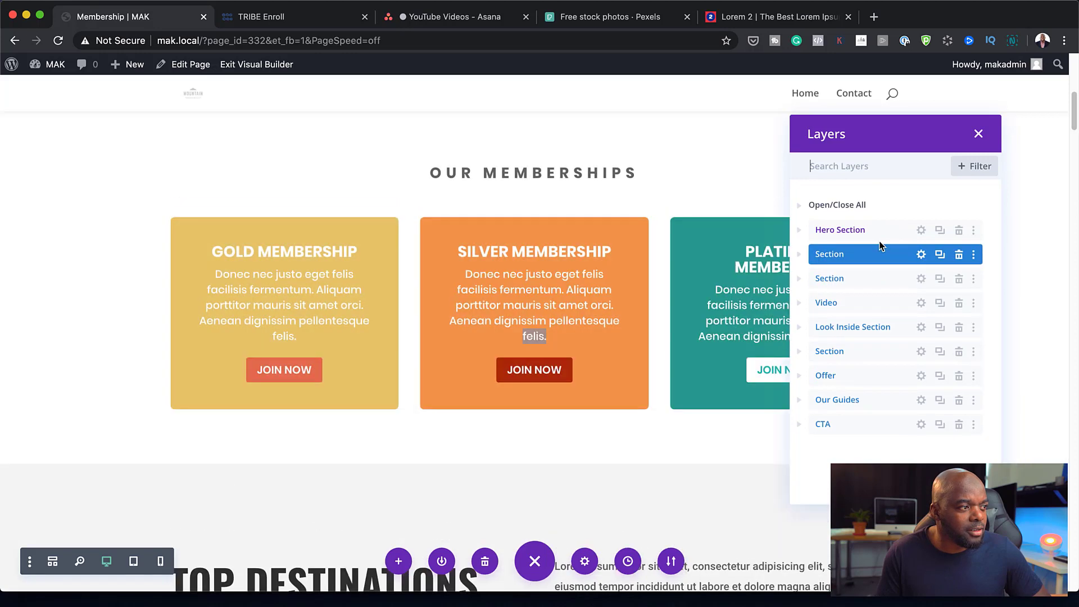
Step: Slightly increase the memberships section's top padding to add space above the OUR MEMBERSHIPS heading
{"action": "scroll", "coordinate": [600, 309], "scroll_direction": "up", "scroll_amount": 2}
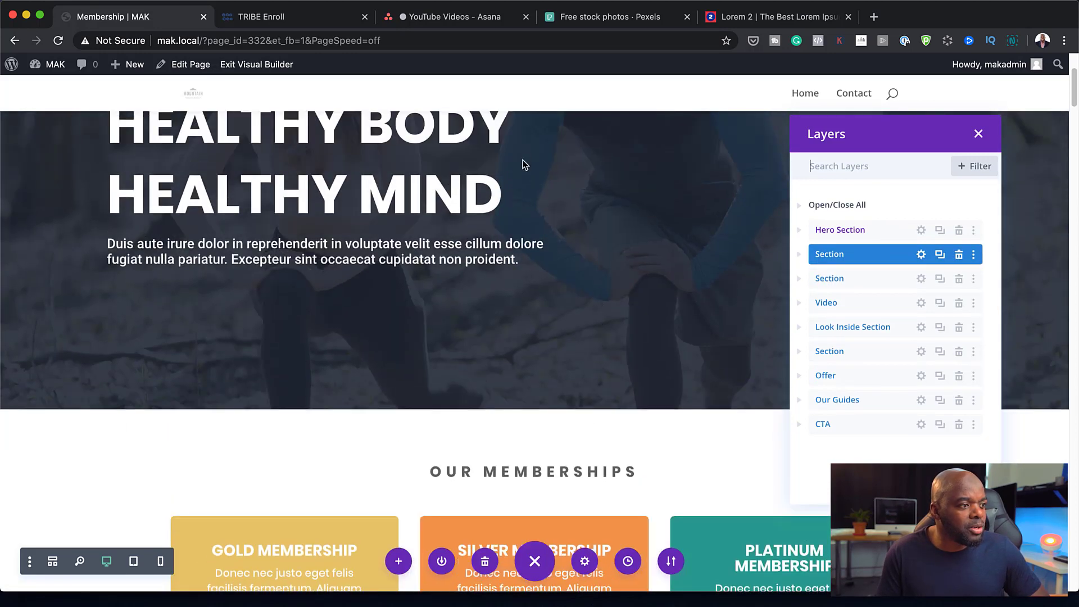
{"action": "scroll", "coordinate": [599, 362], "scroll_direction": "up", "scroll_amount": 3}
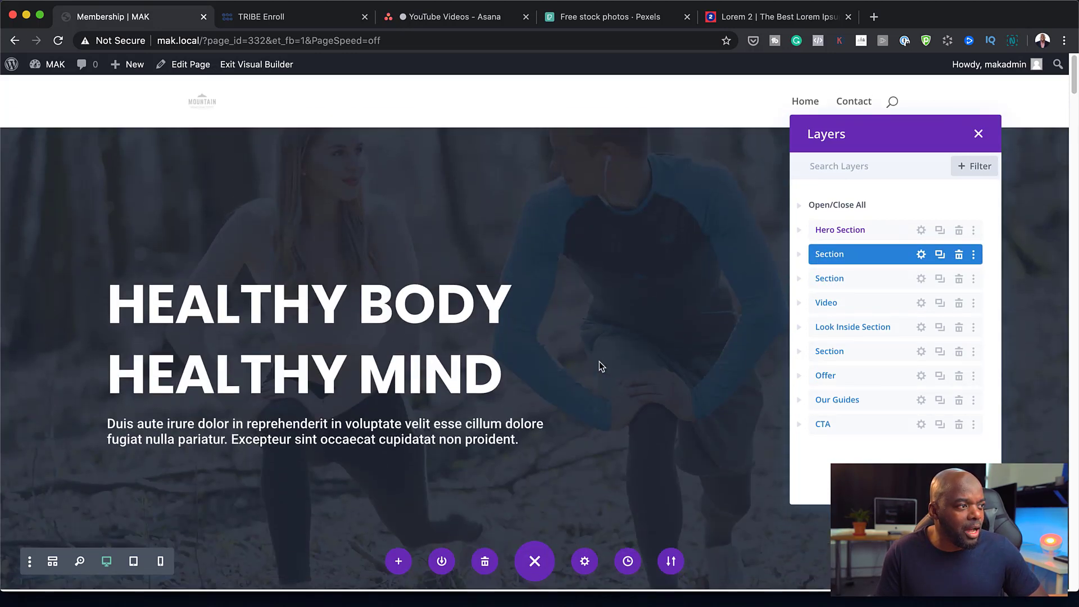
{"action": "scroll", "coordinate": [605, 406], "scroll_direction": "down", "scroll_amount": 6}
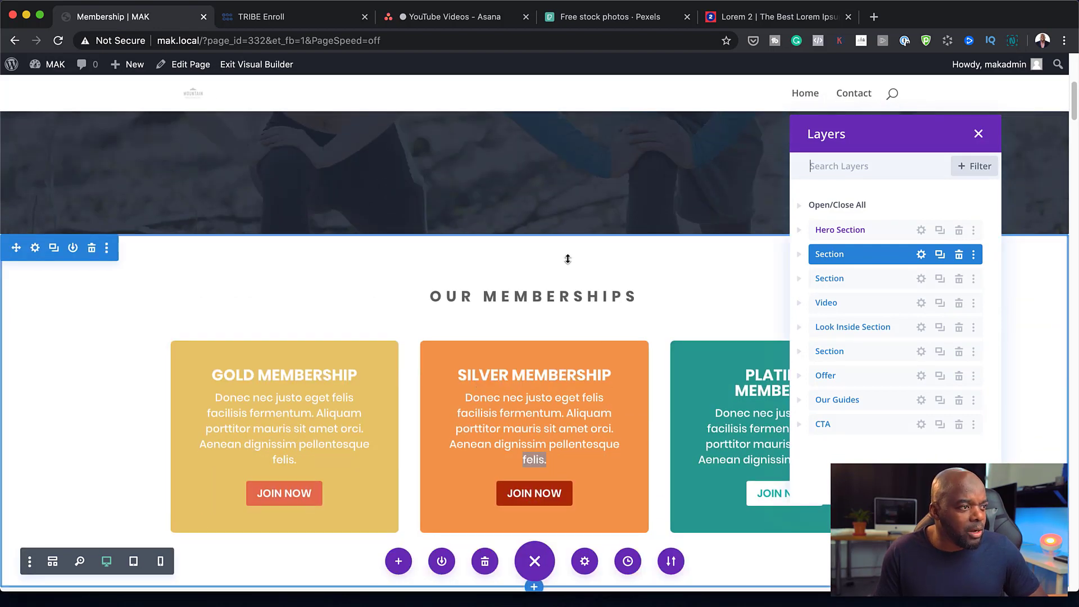
{"action": "left_click", "coordinate": [579, 255]}
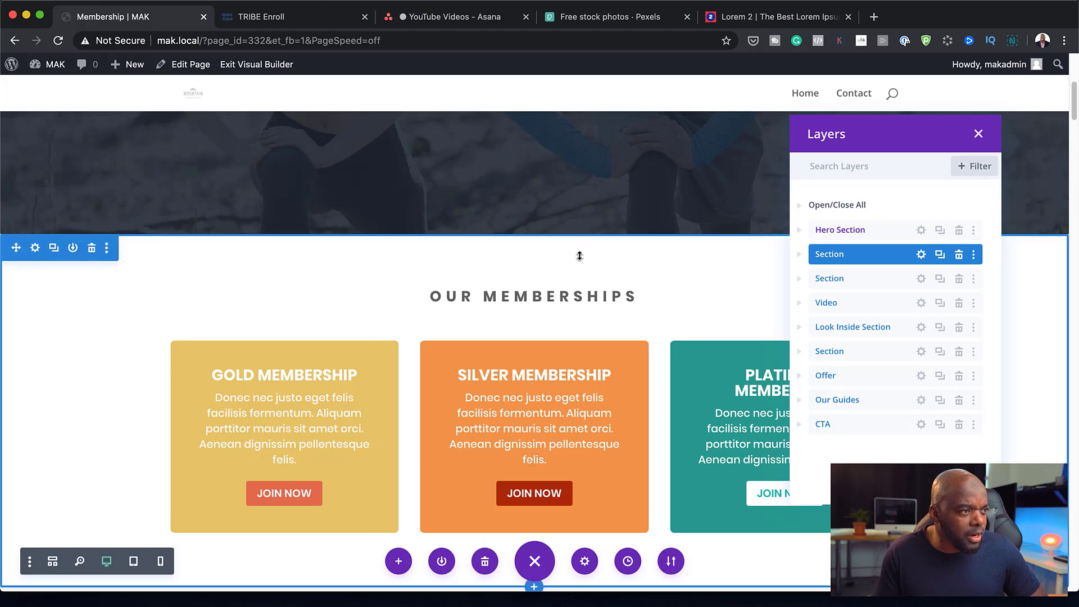
{"action": "left_click_drag", "start_coordinate": [578, 256], "coordinate": [578, 285]}
Step: Increase the memberships section's bottom padding to add space between the cards and the TOP DESTINATIONS section
{"action": "scroll", "coordinate": [709, 318], "scroll_direction": "down", "scroll_amount": 3}
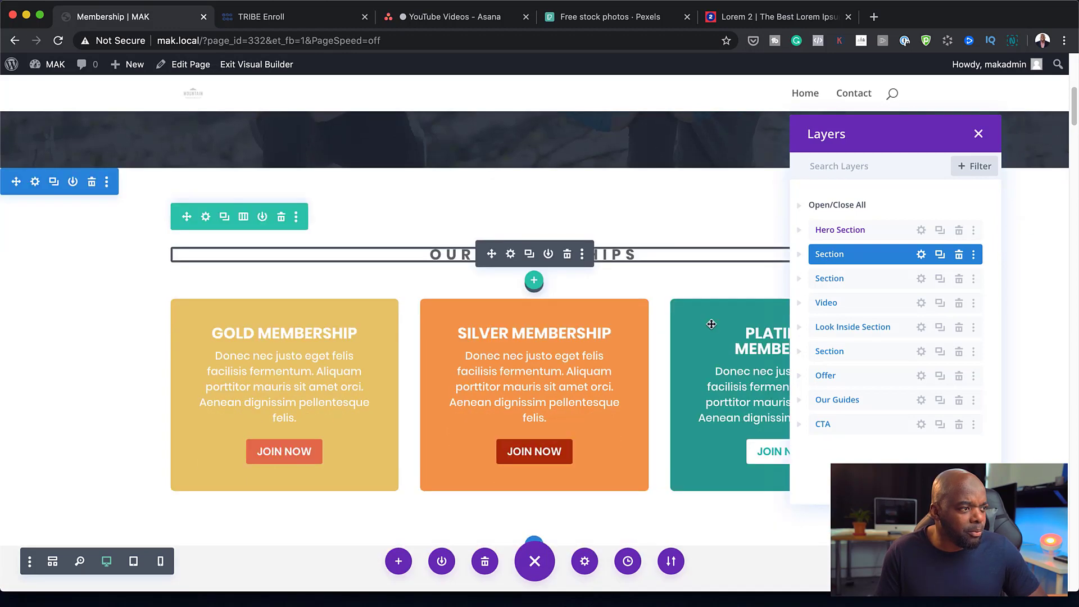
{"action": "scroll", "coordinate": [609, 445], "scroll_direction": "down", "scroll_amount": 6}
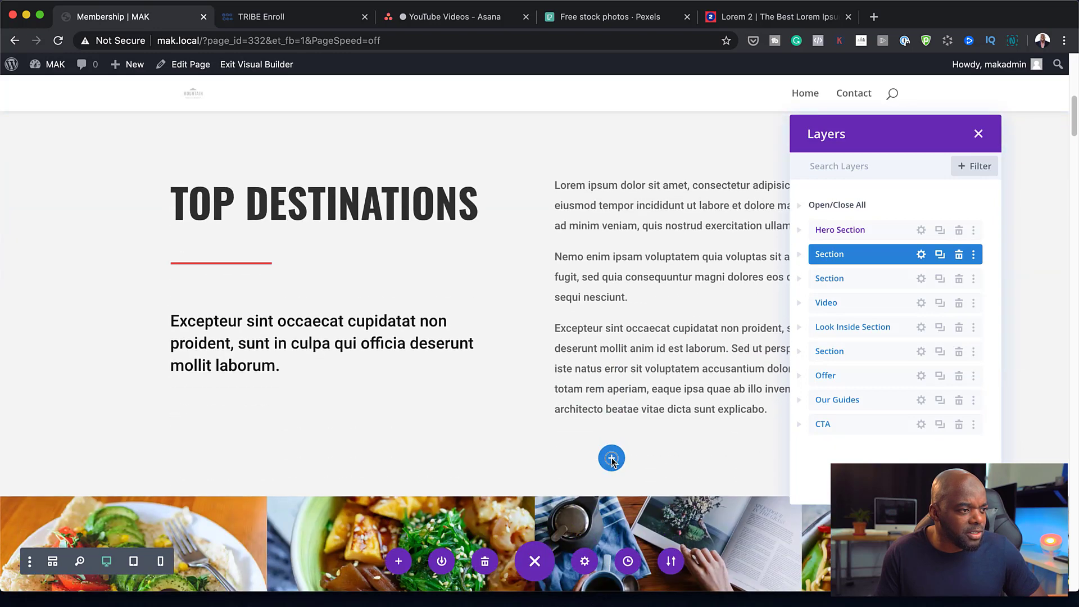
{"action": "scroll", "coordinate": [609, 238], "scroll_direction": "up", "scroll_amount": 2}
{"action": "scroll", "coordinate": [652, 283], "scroll_direction": "up", "scroll_amount": 10}
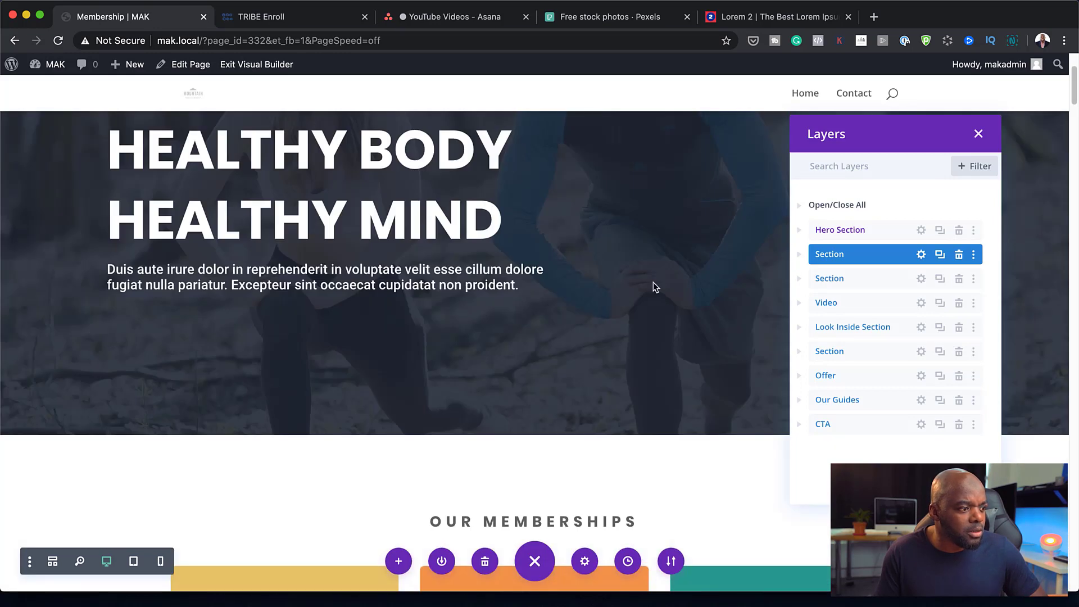
{"action": "scroll", "coordinate": [647, 414], "scroll_direction": "down", "scroll_amount": 6}
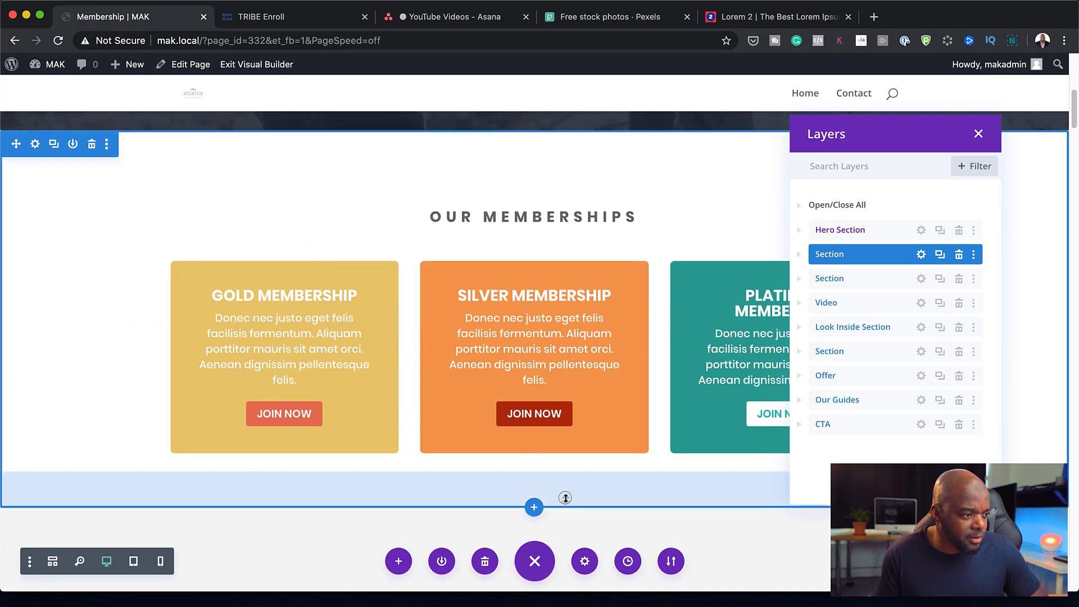
{"action": "left_click_drag", "start_coordinate": [566, 501], "coordinate": [571, 535]}
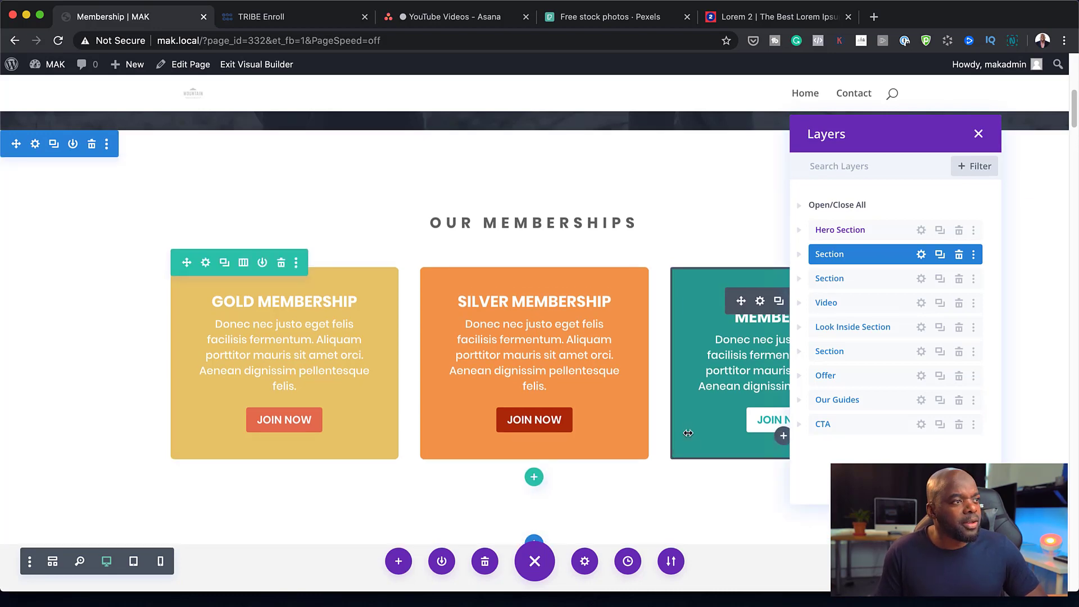
{"action": "scroll", "coordinate": [687, 431], "scroll_direction": "up", "scroll_amount": 3}
{"action": "scroll", "coordinate": [688, 432], "scroll_direction": "down", "scroll_amount": 10}
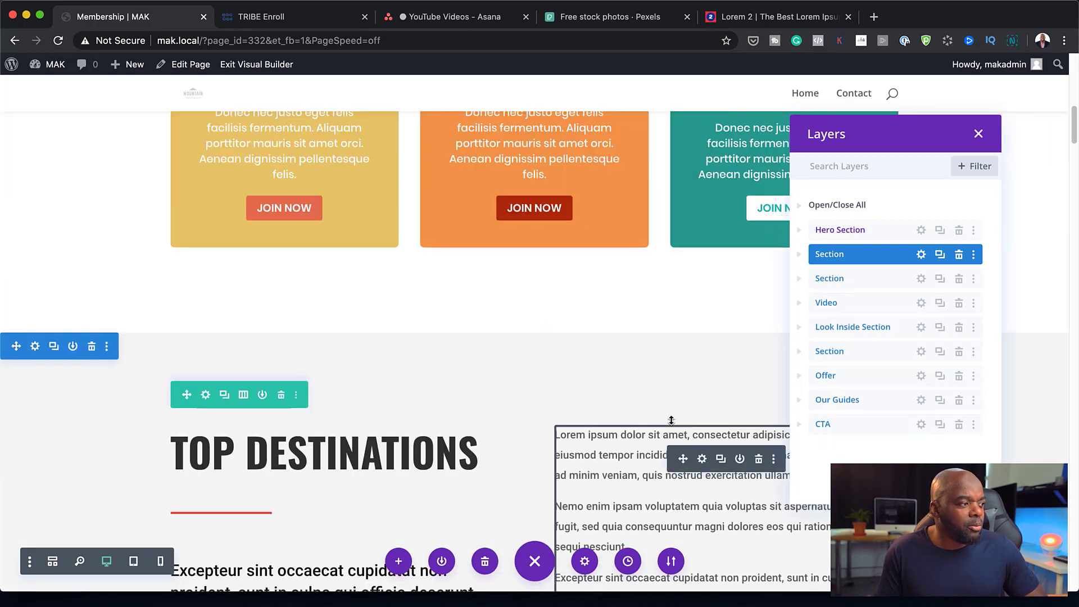
Step: Replace the Top Destinations heading text with "Time to transform your life..."
{"action": "scroll", "coordinate": [671, 416], "scroll_direction": "down", "scroll_amount": 1}
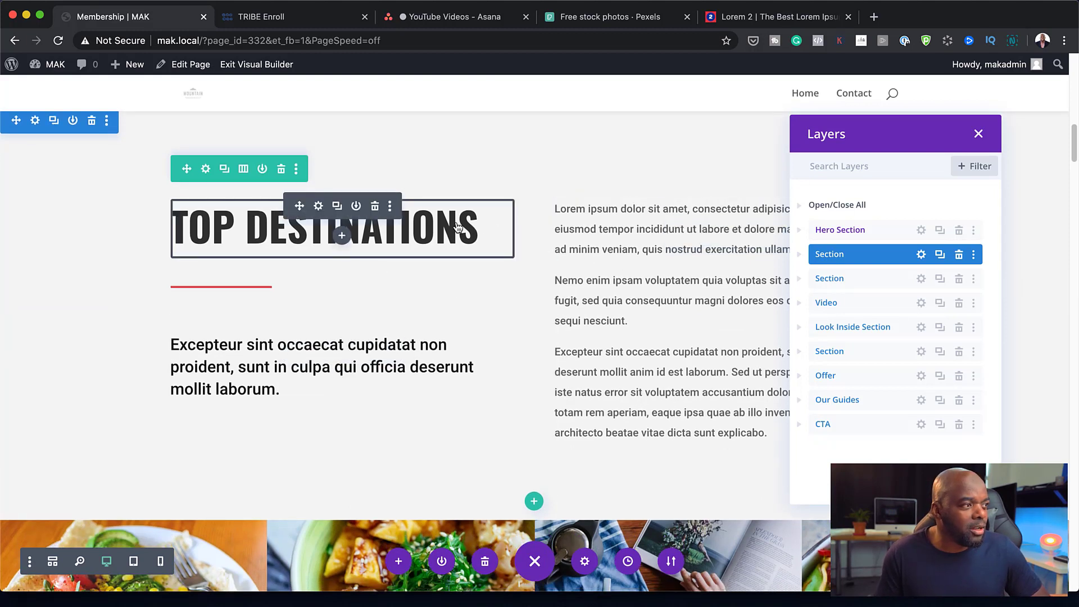
{"action": "left_click", "coordinate": [318, 207]}
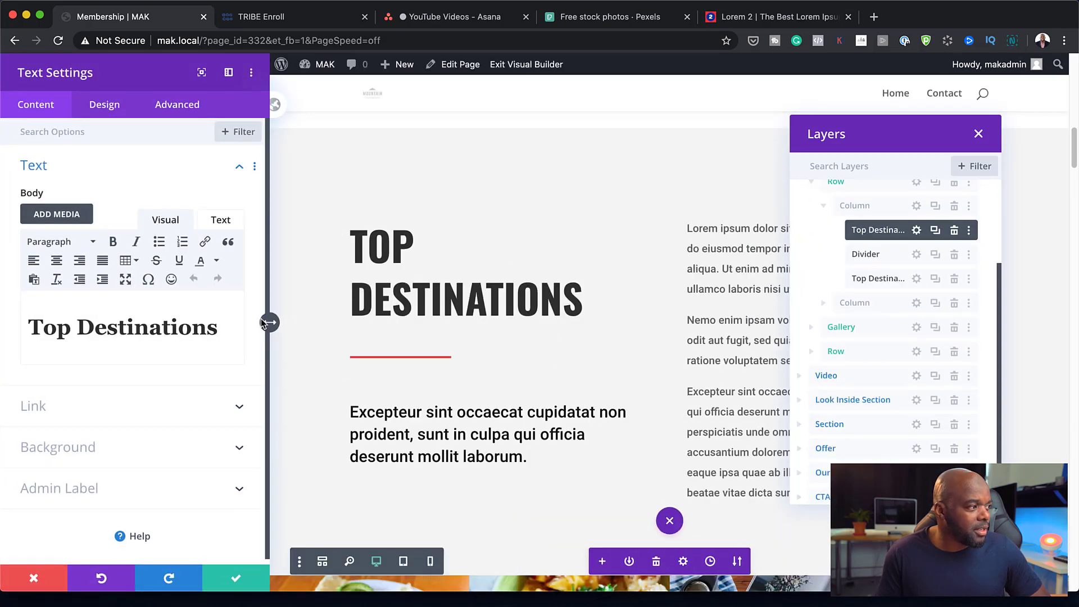
{"action": "left_click_drag", "start_coordinate": [220, 329], "coordinate": [17, 317]}
{"action": "type", "text": "Time to transform your"}
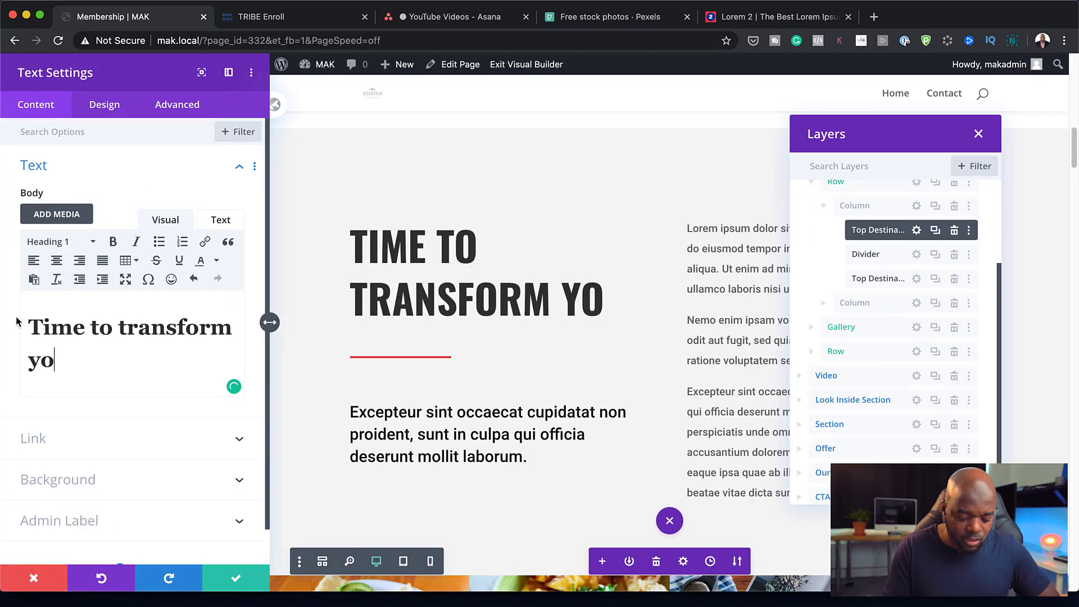
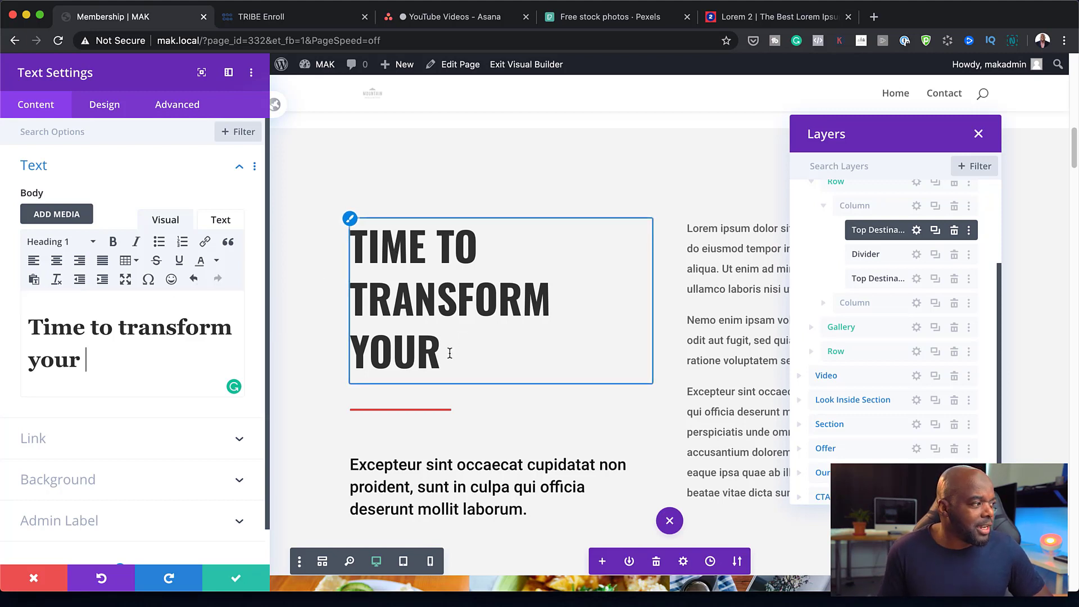
{"action": "type", "text": "life..."}
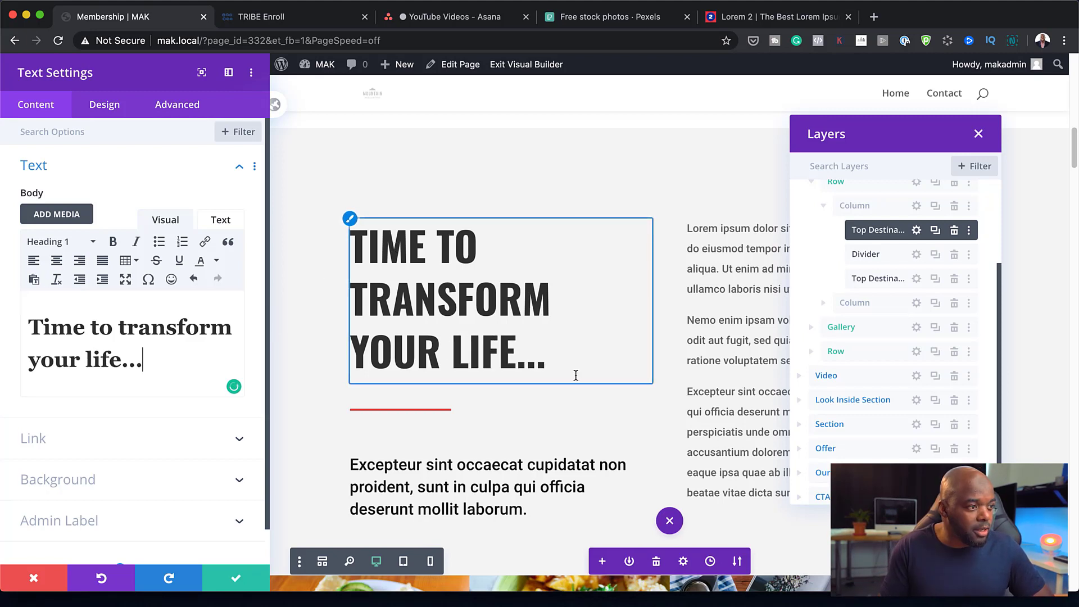
Step: Set the new heading's font to Poppins and its text color to #e76f51, and save the text module
{"action": "left_click", "coordinate": [112, 108]}
{"action": "left_click", "coordinate": [67, 208]}
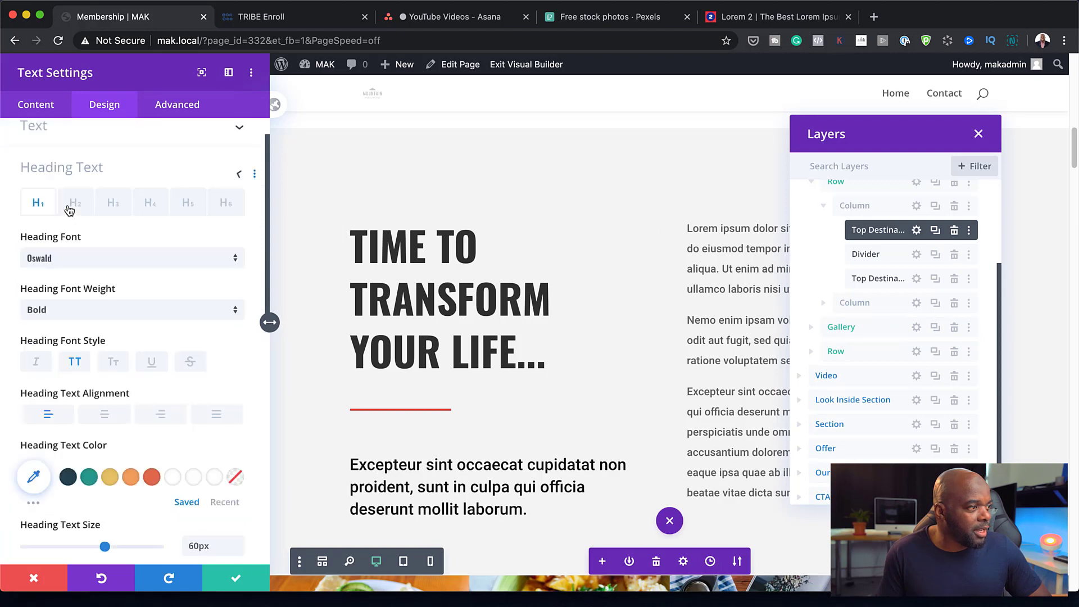
{"action": "left_click", "coordinate": [71, 227]}
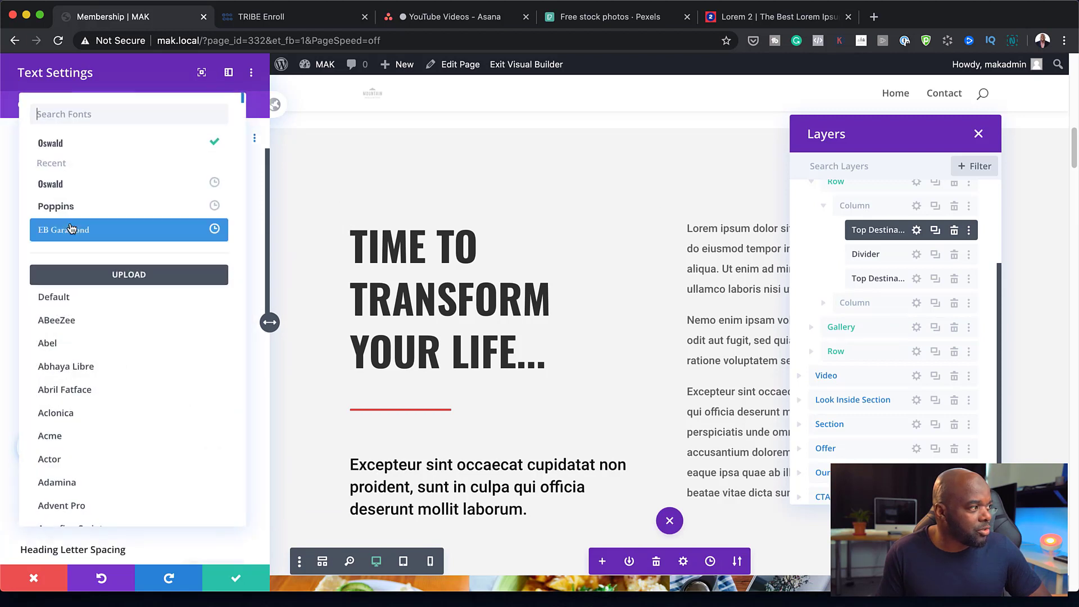
{"action": "left_click", "coordinate": [73, 210]}
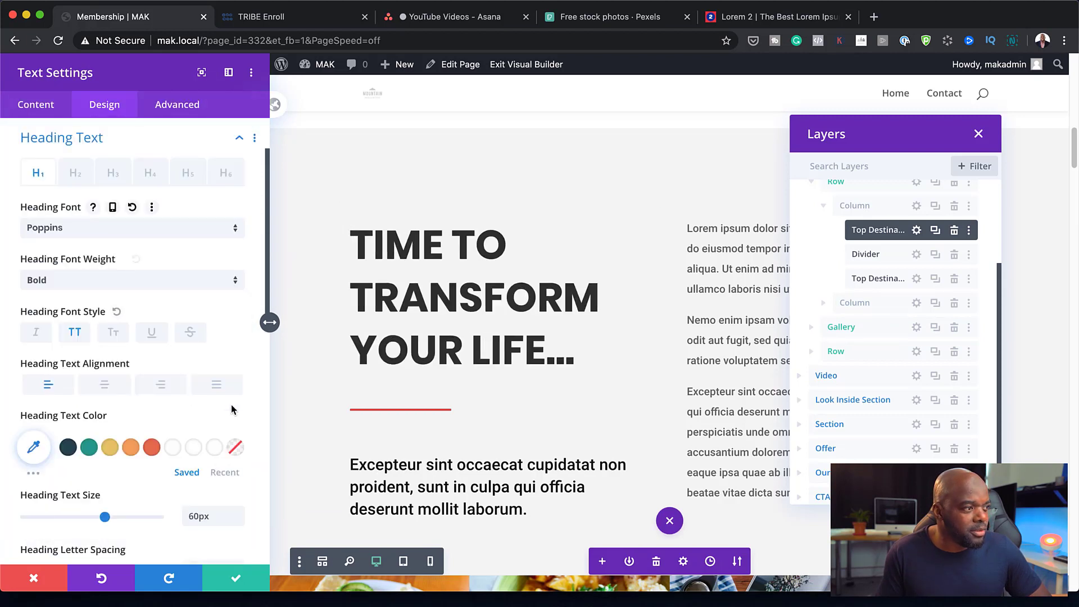
{"action": "left_click", "coordinate": [150, 449]}
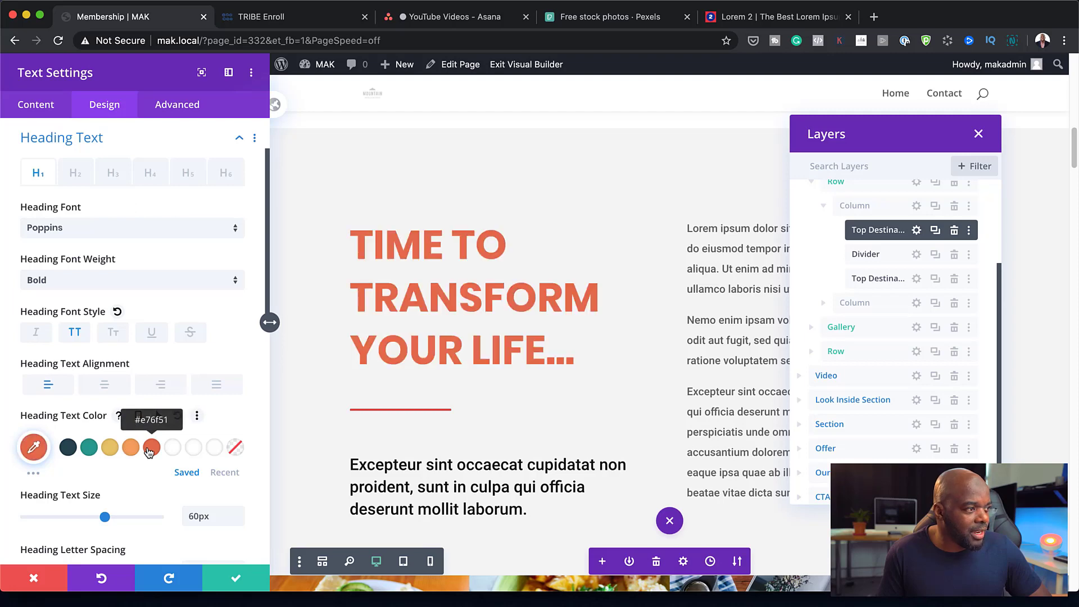
{"action": "left_click", "coordinate": [236, 577]}
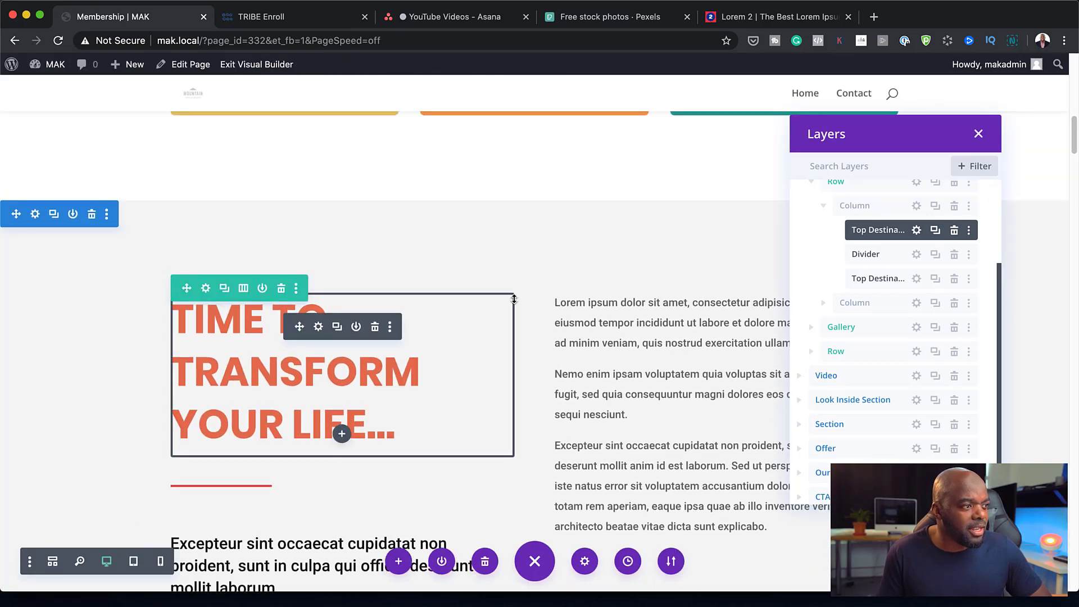
Step: Delete the row containing the VIEW MORE button below the food photo gallery
{"action": "scroll", "coordinate": [515, 304], "scroll_direction": "down", "scroll_amount": 1}
{"action": "scroll", "coordinate": [515, 304], "scroll_direction": "down", "scroll_amount": 10}
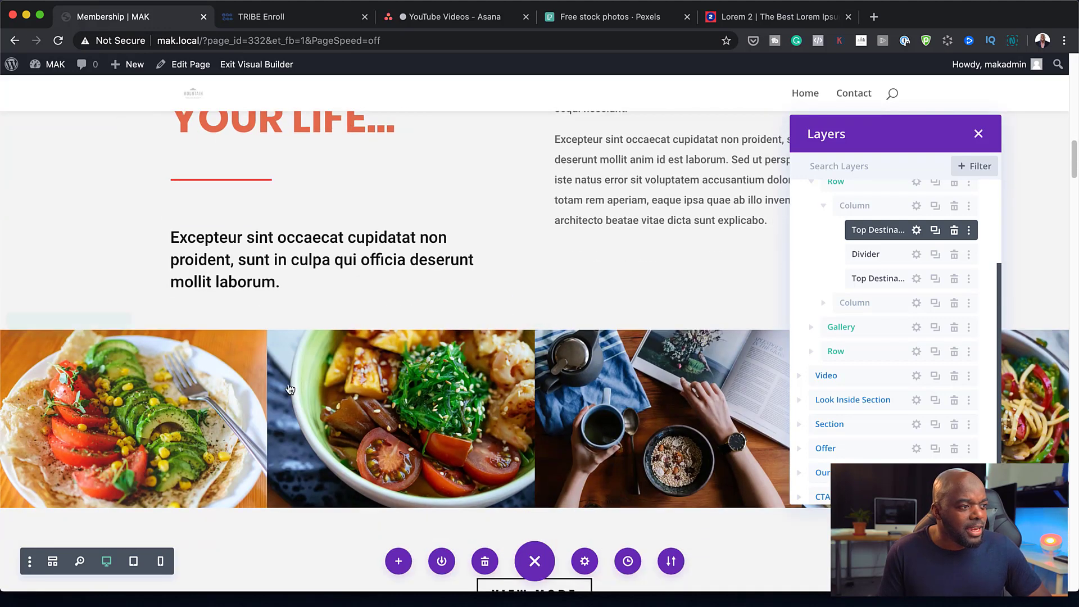
{"action": "scroll", "coordinate": [537, 427], "scroll_direction": "down", "scroll_amount": 12}
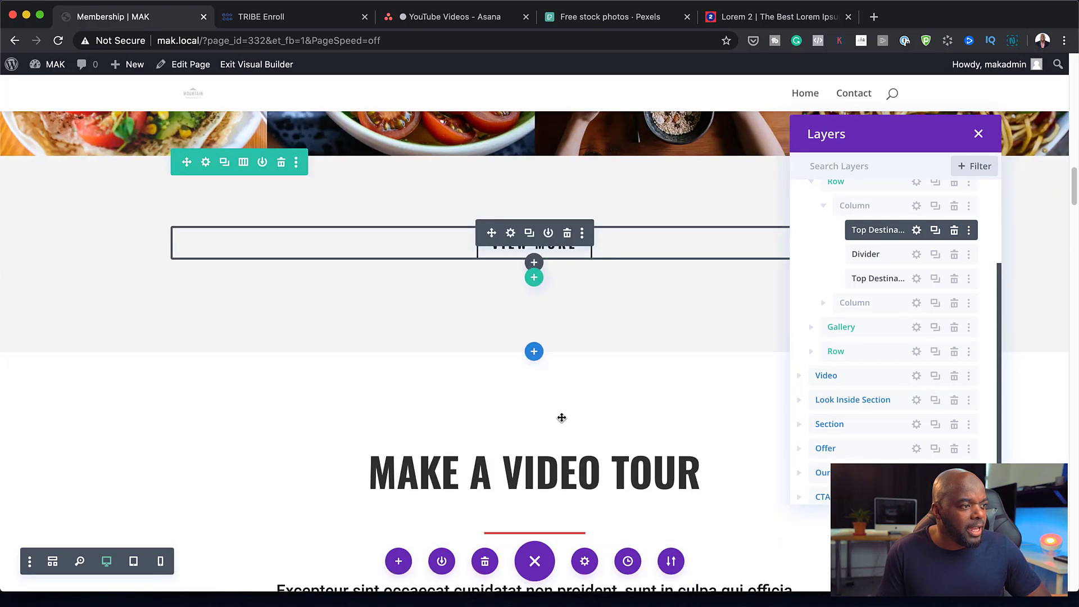
{"action": "left_click", "coordinate": [282, 162]}
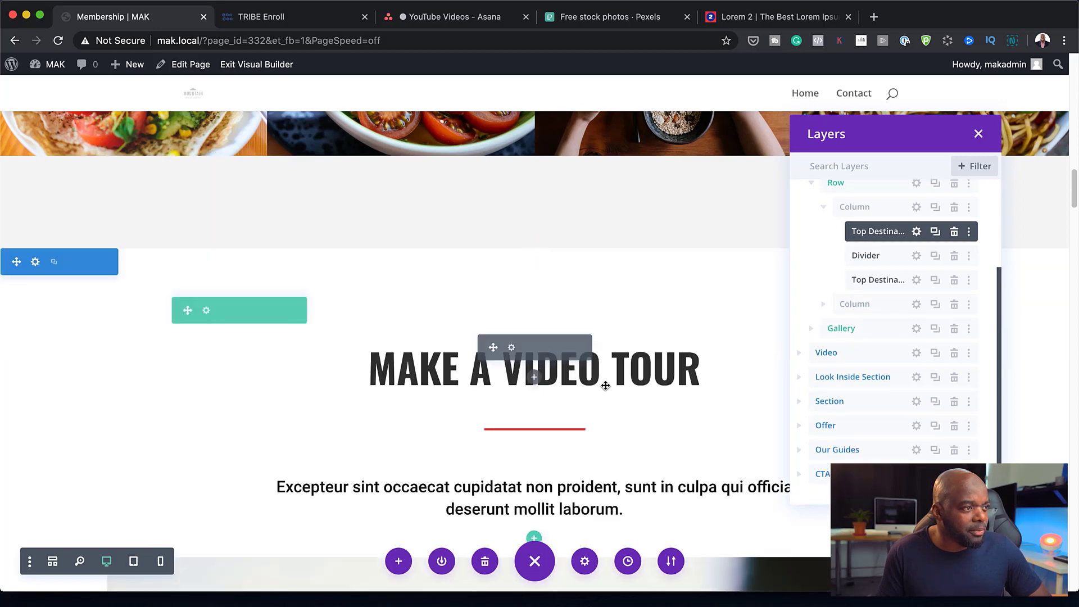
Step: Delete the Excepteur sint description text beneath the MAKE A VIDEO TOUR heading
{"action": "scroll", "coordinate": [604, 382], "scroll_direction": "up", "scroll_amount": 10}
{"action": "scroll", "coordinate": [605, 383], "scroll_direction": "up", "scroll_amount": 1}
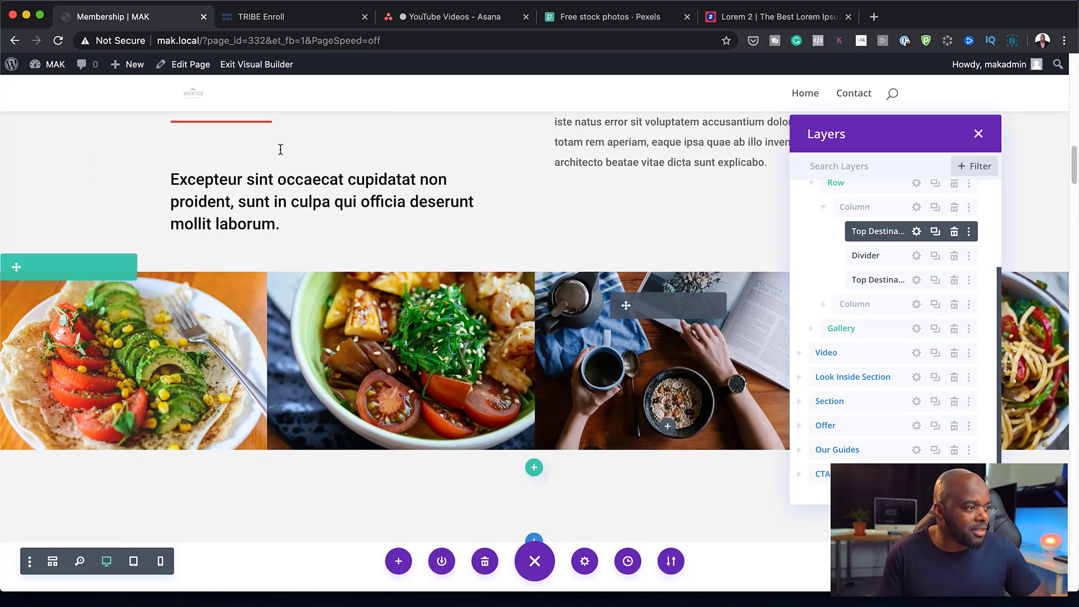
{"action": "scroll", "coordinate": [616, 502], "scroll_direction": "down", "scroll_amount": 7}
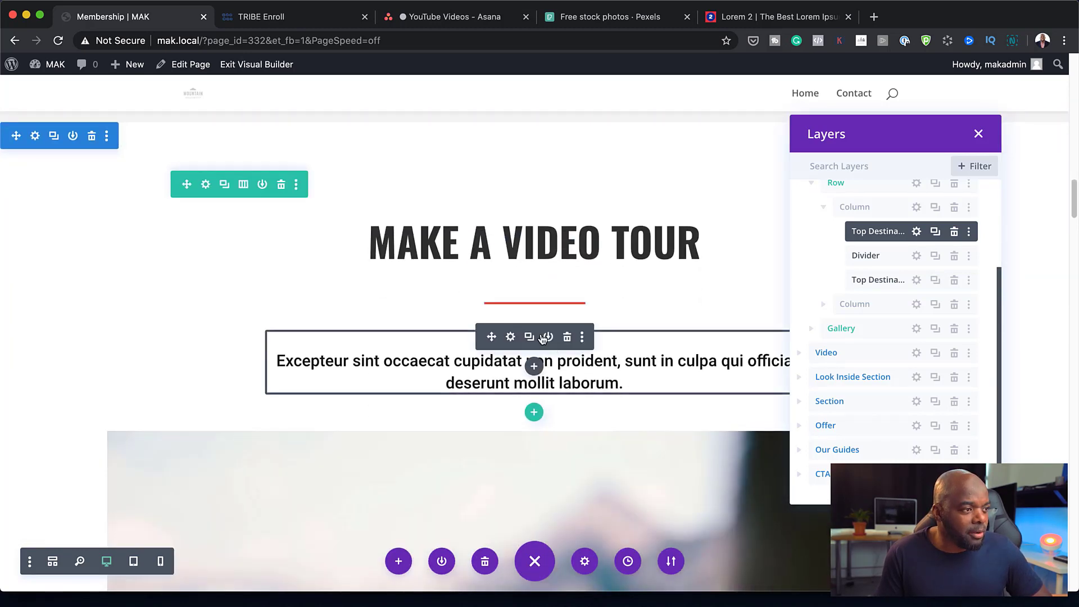
{"action": "left_click", "coordinate": [567, 337]}
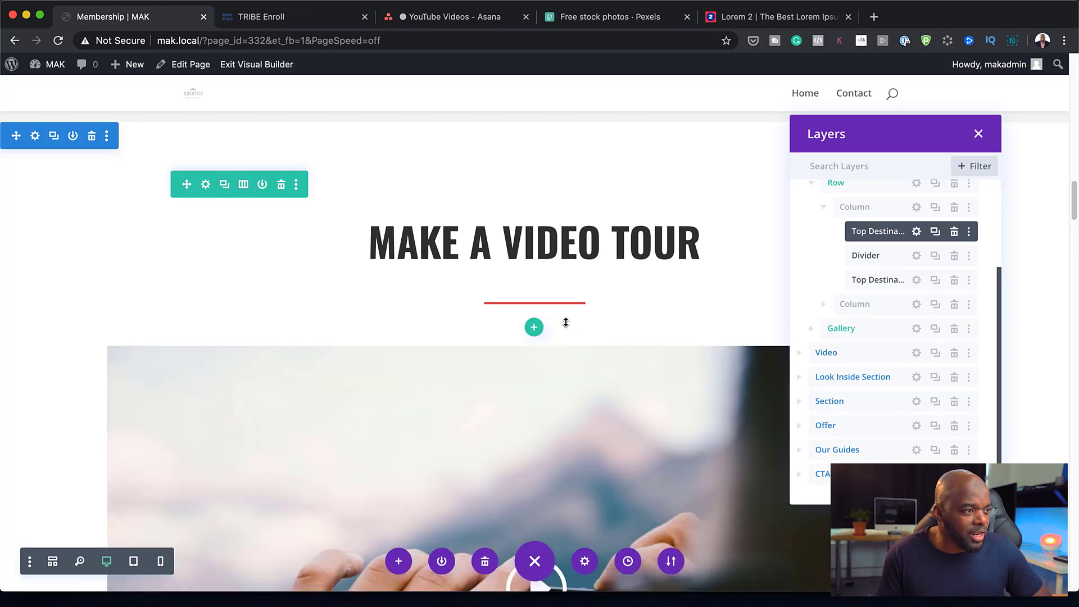
Step: Replace the video module's overlay image with woman-sitting-on-brown-wooden-chair-beside-coconut-1230665.jpg from the media library
{"action": "scroll", "coordinate": [598, 431], "scroll_direction": "down", "scroll_amount": 5}
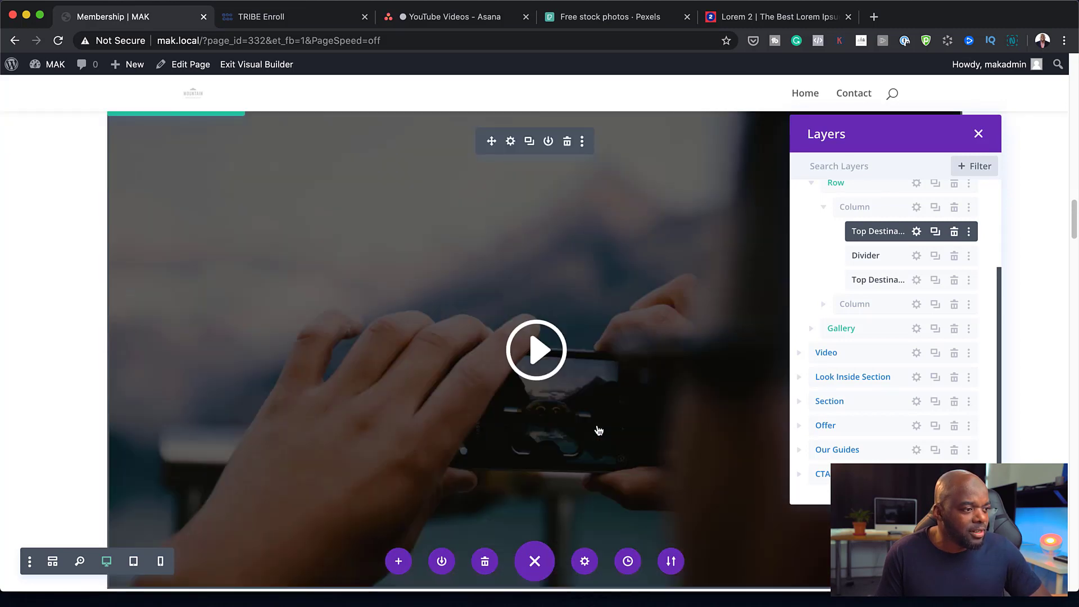
{"action": "scroll", "coordinate": [598, 430], "scroll_direction": "up", "scroll_amount": 1}
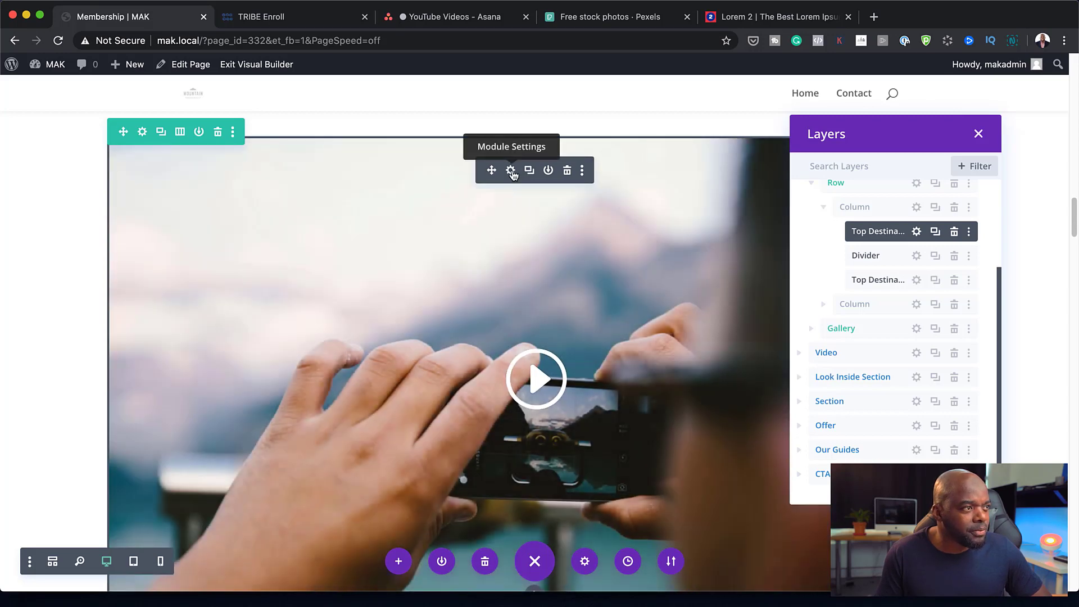
{"action": "left_click", "coordinate": [510, 171]}
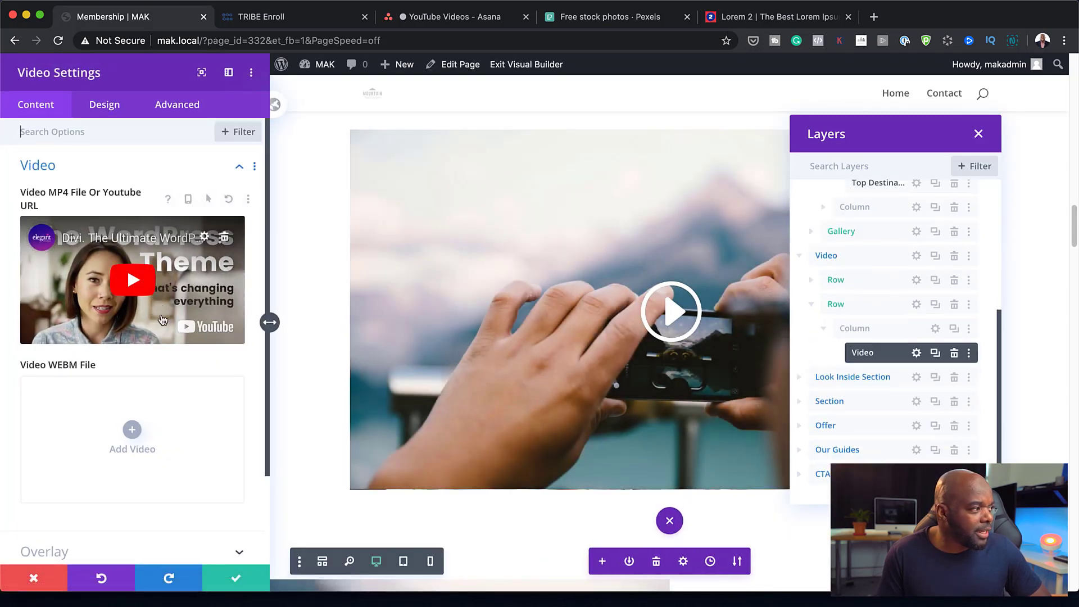
{"action": "scroll", "coordinate": [211, 420], "scroll_direction": "down", "scroll_amount": 2}
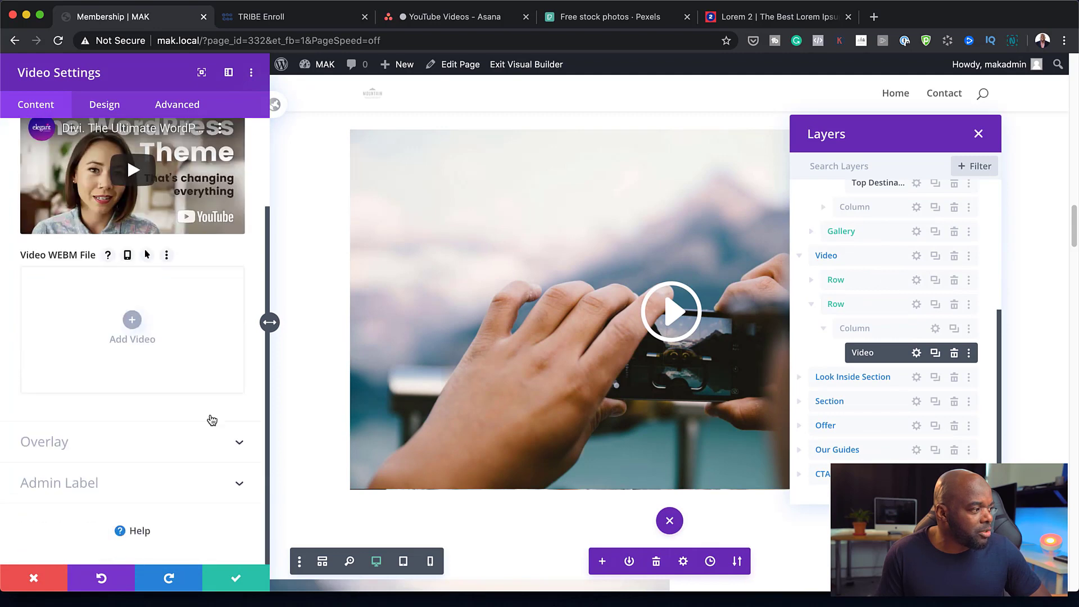
{"action": "left_click", "coordinate": [138, 441]}
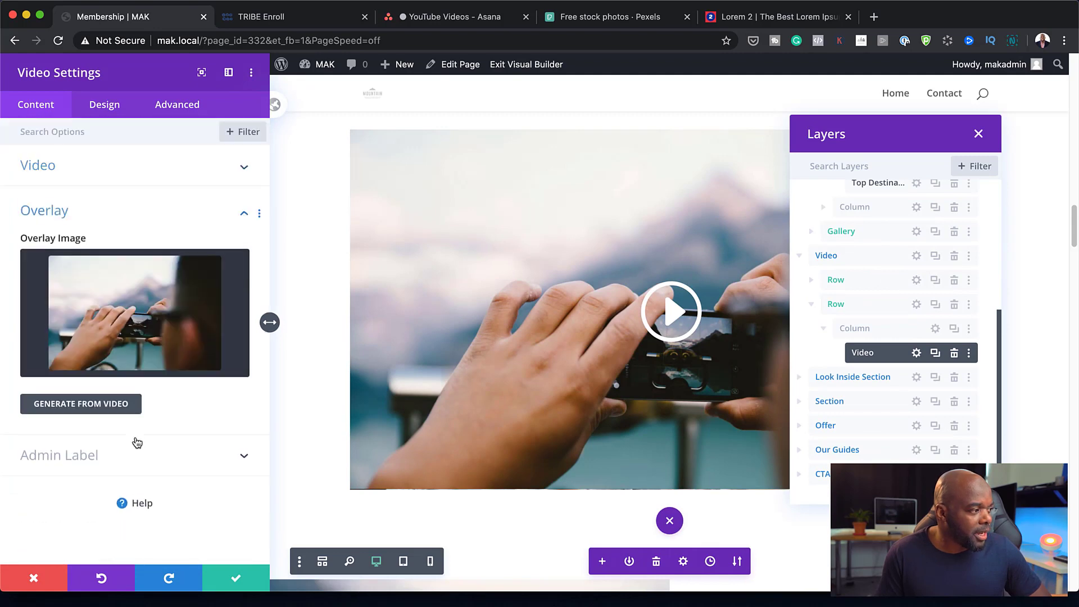
{"action": "left_click", "coordinate": [140, 336]}
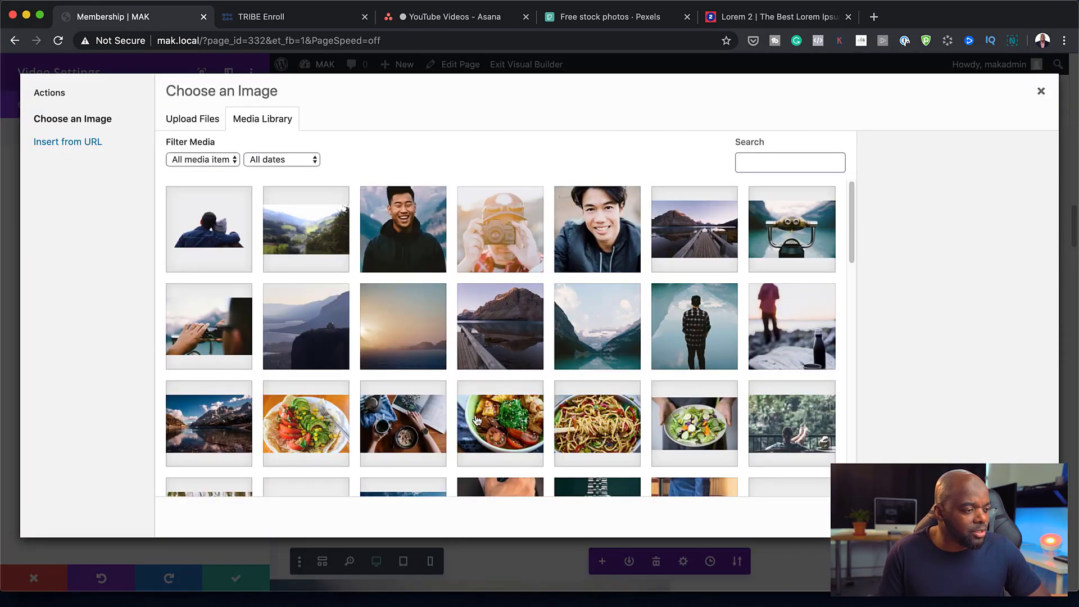
{"action": "scroll", "coordinate": [477, 420], "scroll_direction": "down", "scroll_amount": 2}
{"action": "left_click", "coordinate": [803, 361]}
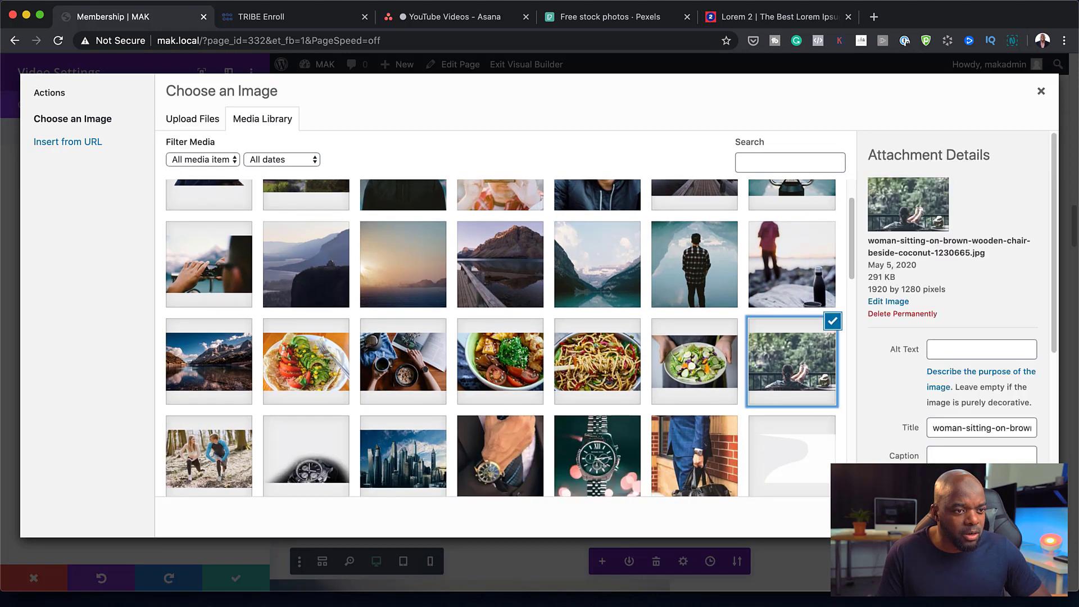
{"action": "left_click", "coordinate": [1014, 517]}
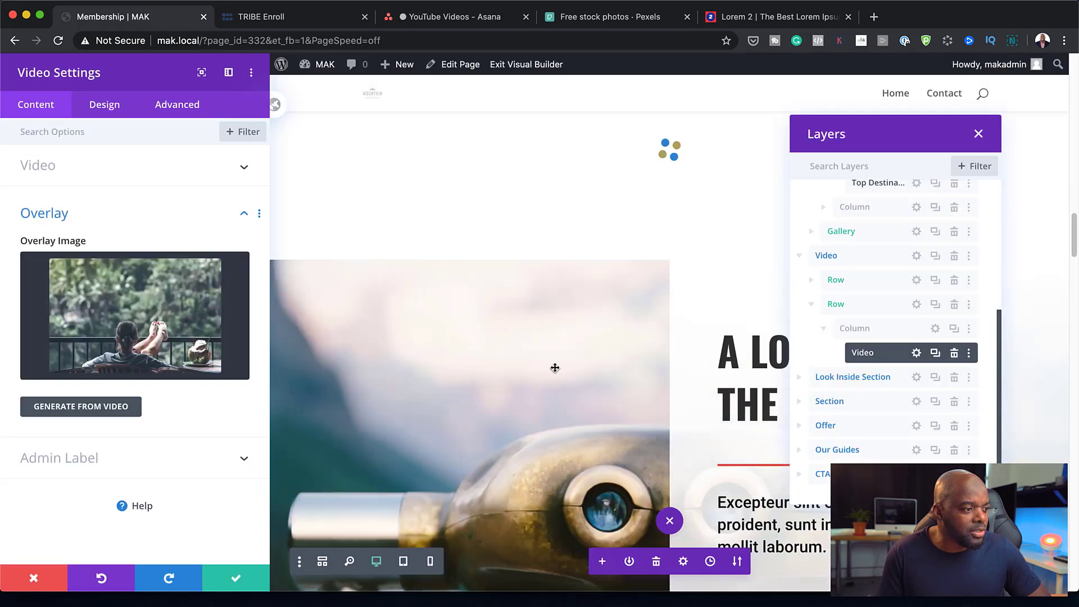
Step: Check the video's new overlay image on the page and close the floating Layers window
{"action": "scroll", "coordinate": [416, 340], "scroll_direction": "down", "scroll_amount": 4}
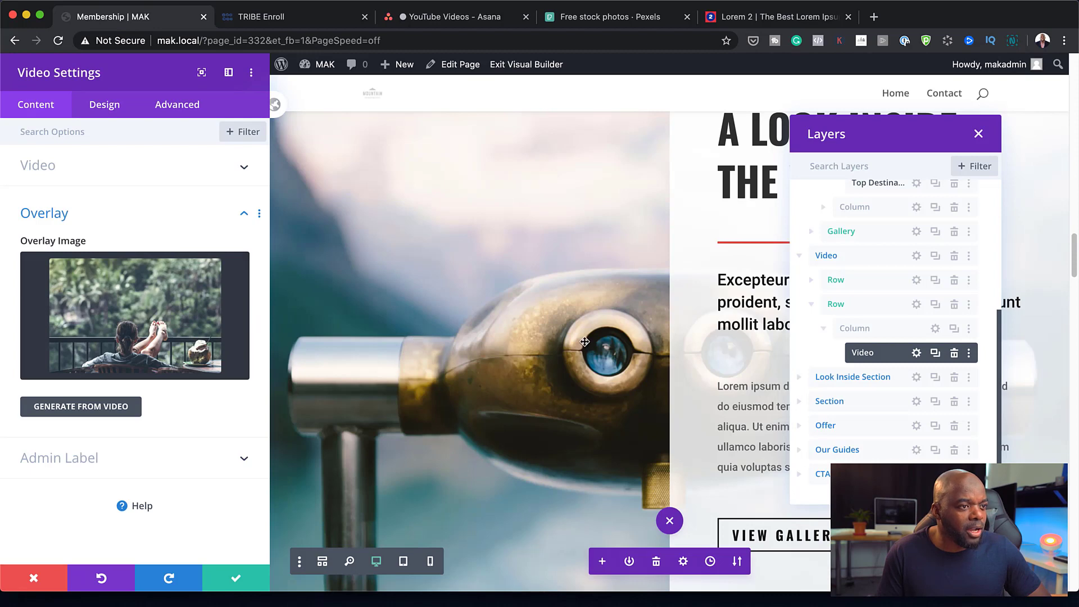
{"action": "scroll", "coordinate": [584, 342], "scroll_direction": "down", "scroll_amount": 3}
{"action": "scroll", "coordinate": [584, 342], "scroll_direction": "up", "scroll_amount": 11}
{"action": "scroll", "coordinate": [586, 346], "scroll_direction": "down", "scroll_amount": 1}
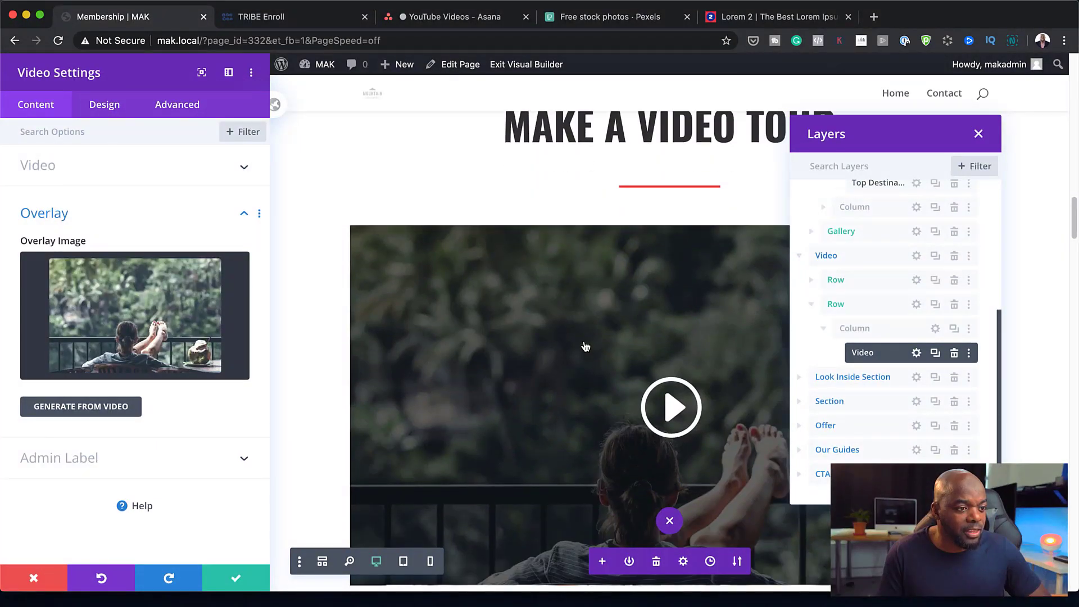
{"action": "scroll", "coordinate": [586, 346], "scroll_direction": "down", "scroll_amount": 2}
{"action": "left_click", "coordinate": [978, 134]}
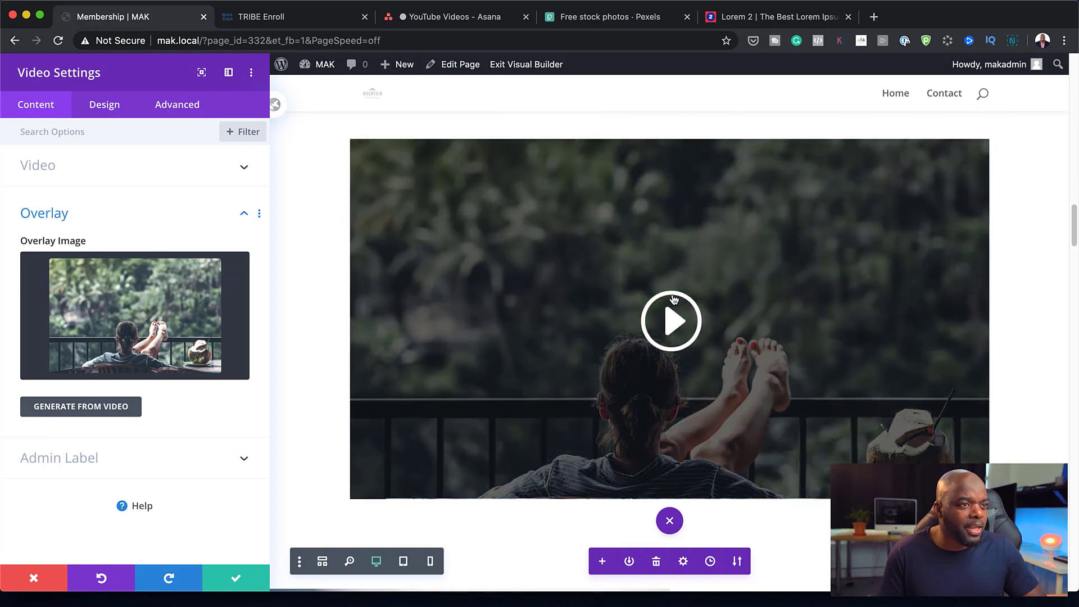
Step: Set the video module's width to 80% and center its alignment
{"action": "scroll", "coordinate": [963, 412], "scroll_direction": "down", "scroll_amount": 3}
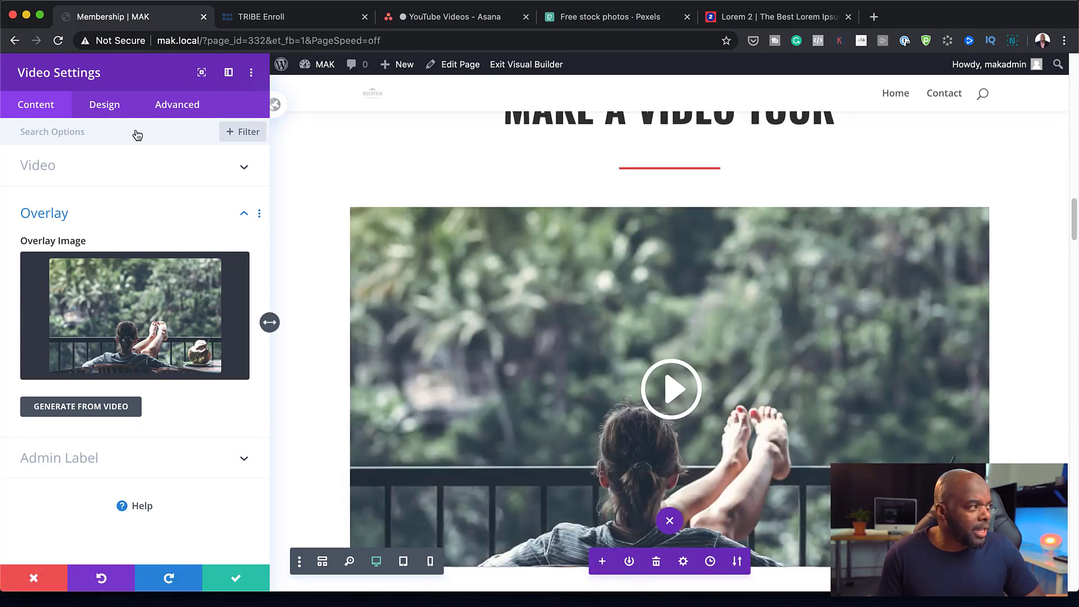
{"action": "left_click", "coordinate": [112, 110]}
{"action": "left_click", "coordinate": [85, 356]}
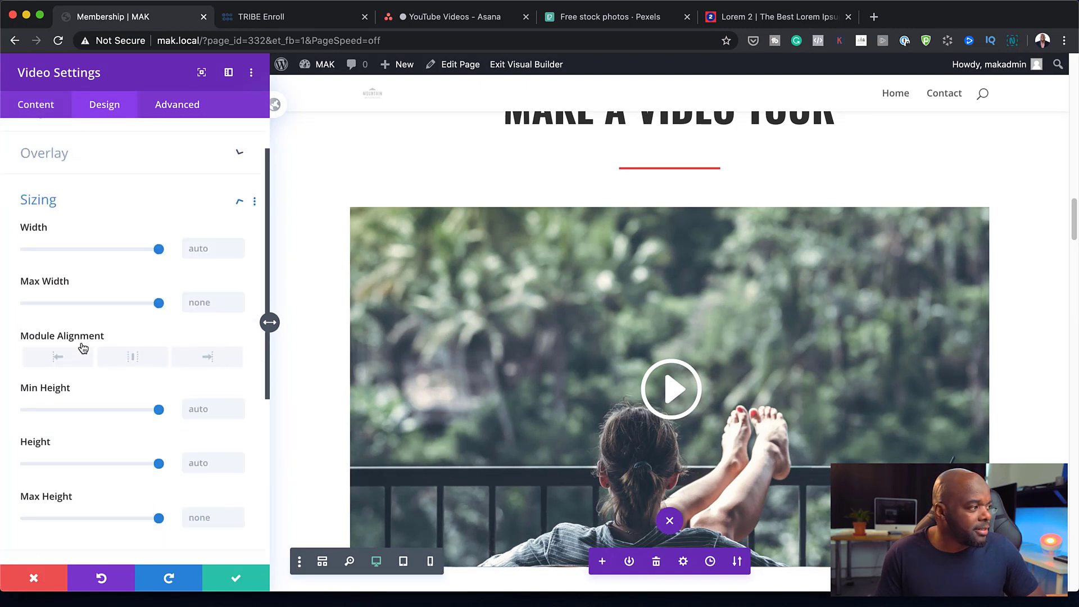
{"action": "left_click_drag", "start_coordinate": [157, 188], "coordinate": [132, 191]}
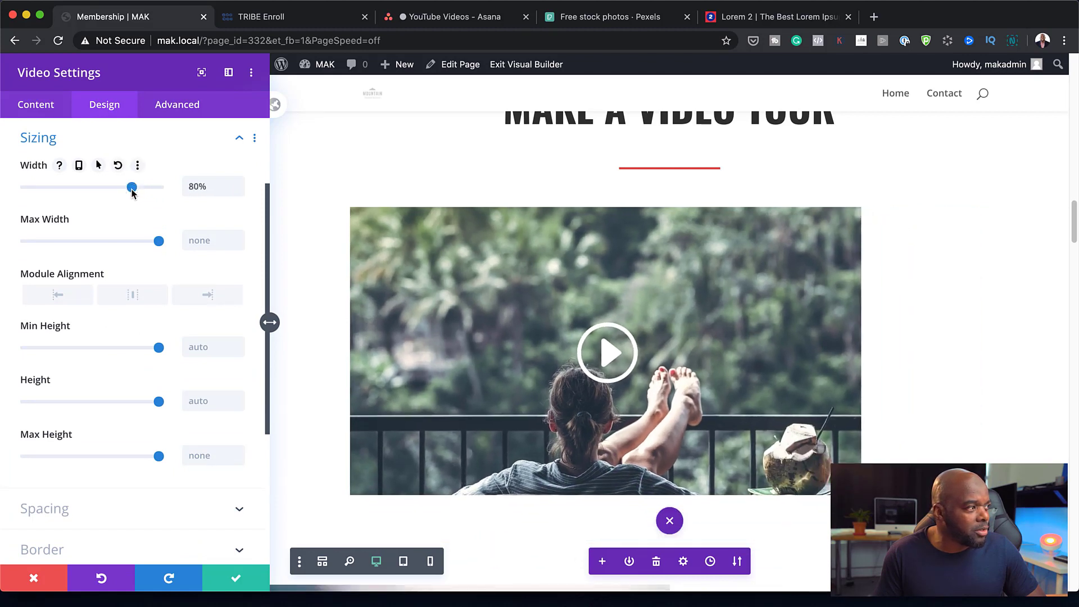
{"action": "left_click", "coordinate": [137, 296]}
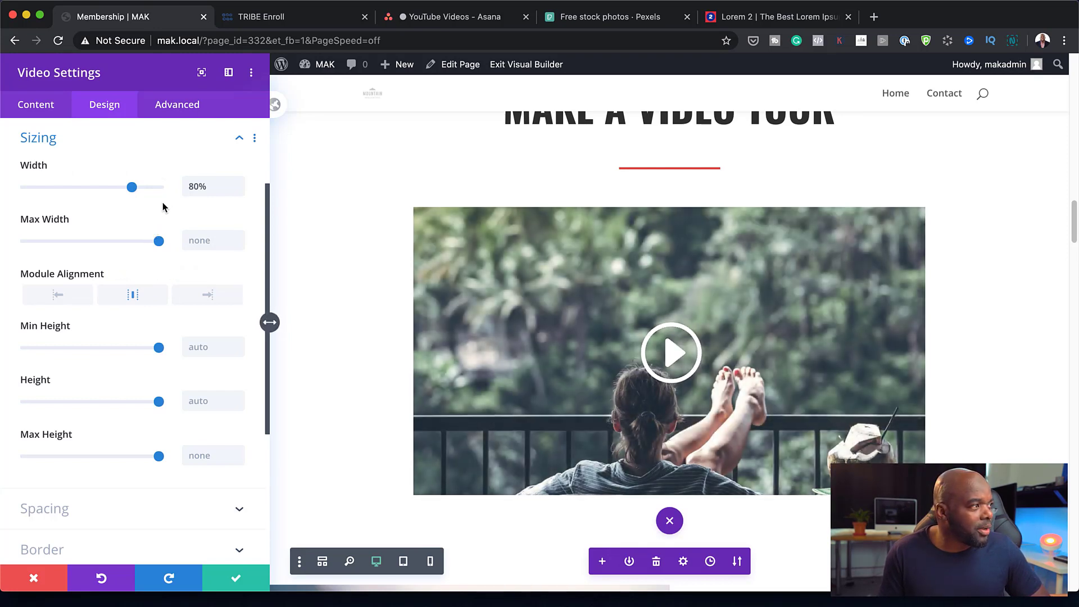
Step: Change the video's play icon color to a pale cream yellow, after trying the saved orange #f4a261 and gold swatches
{"action": "scroll", "coordinate": [164, 225], "scroll_direction": "up", "scroll_amount": 4}
{"action": "left_click", "coordinate": [195, 174]}
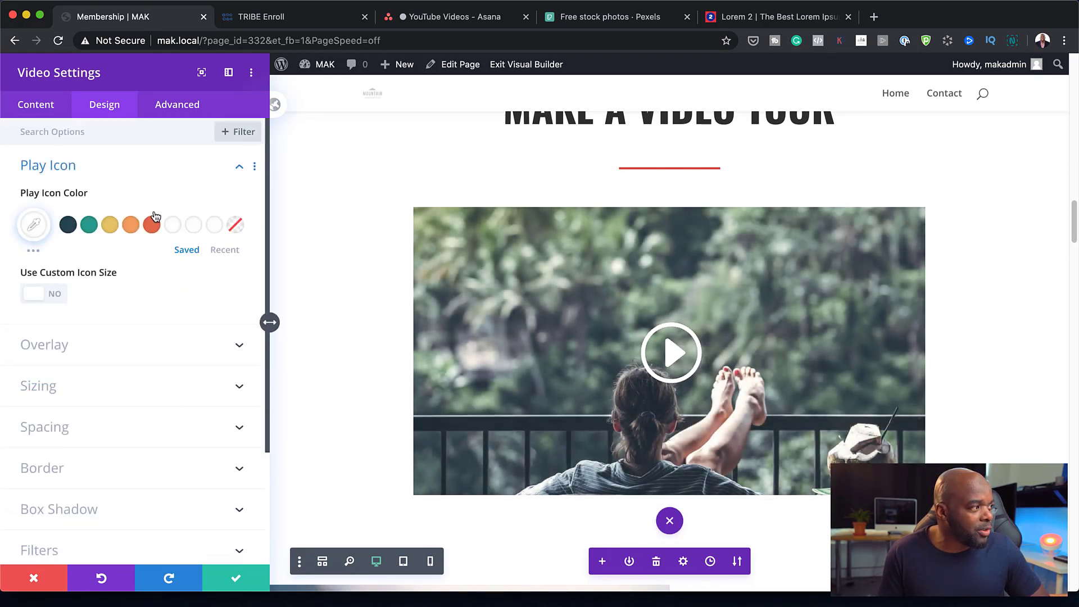
{"action": "left_click", "coordinate": [131, 225]}
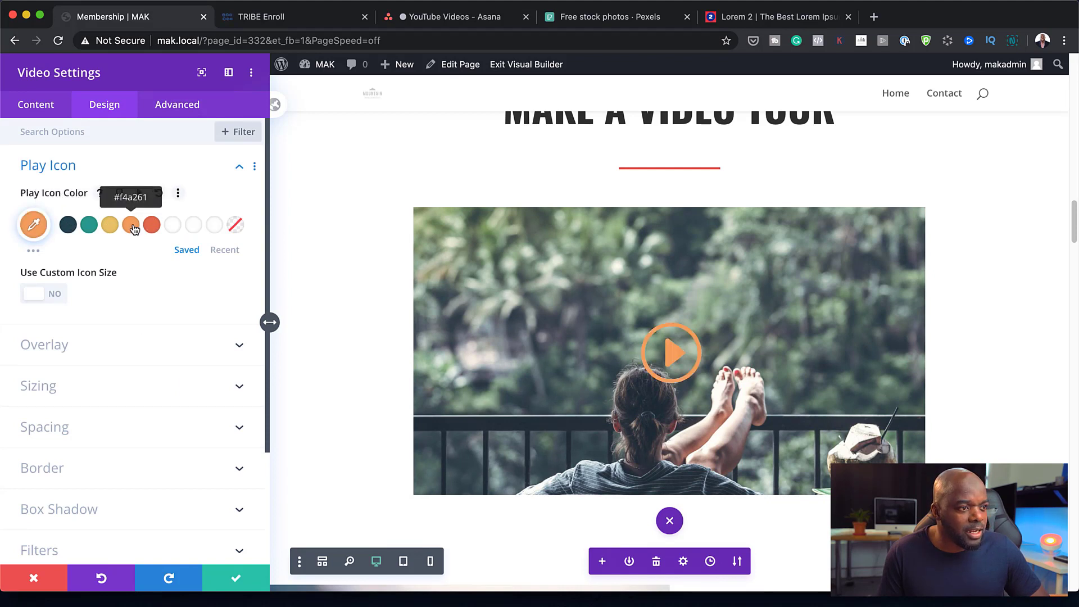
{"action": "left_click", "coordinate": [112, 227]}
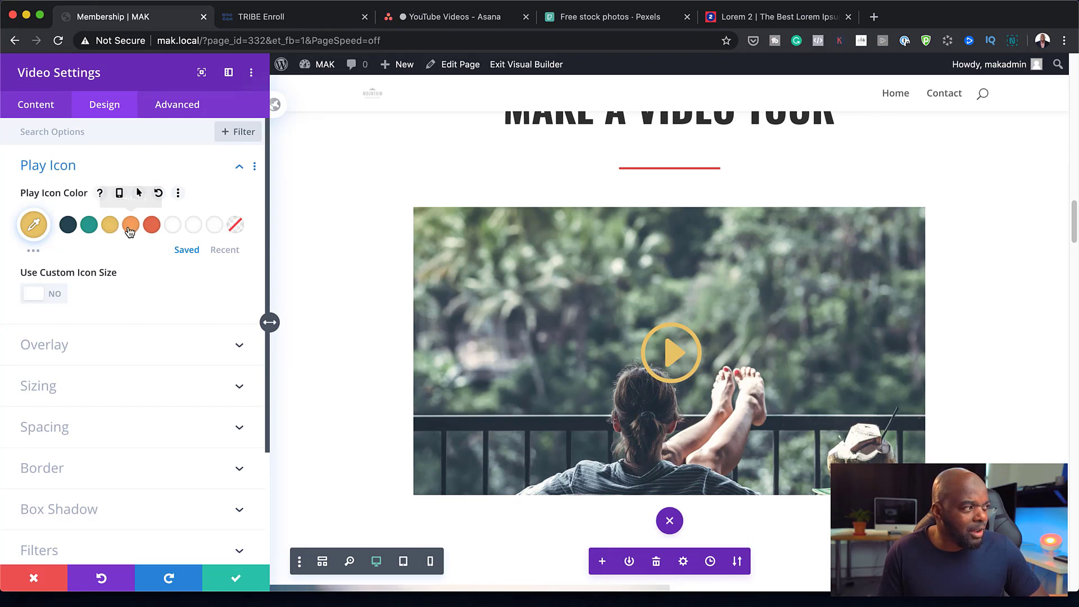
{"action": "left_click", "coordinate": [34, 251]}
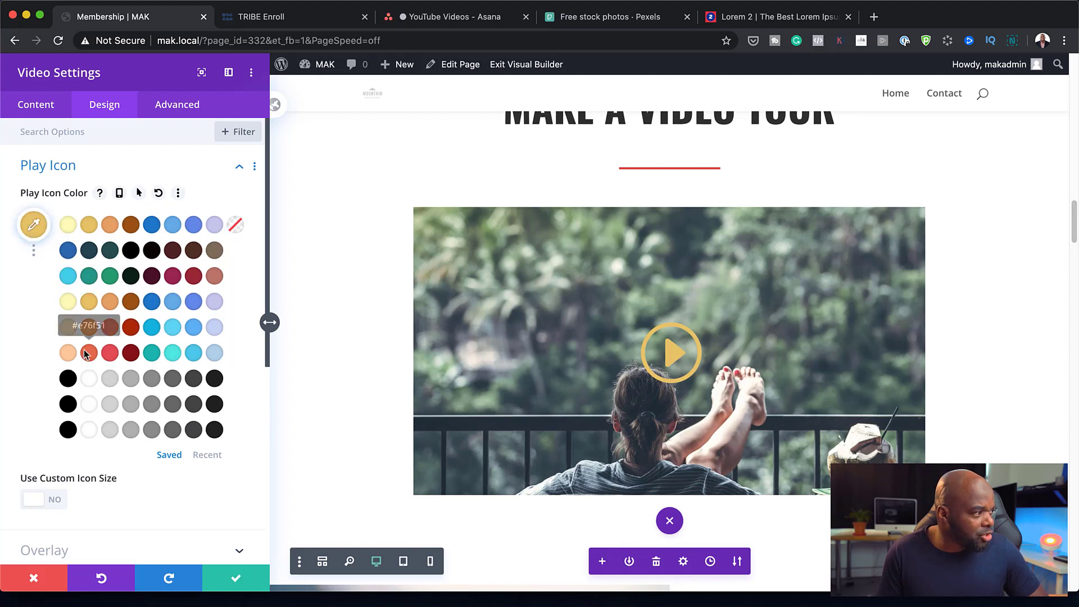
{"action": "left_click", "coordinate": [68, 328]}
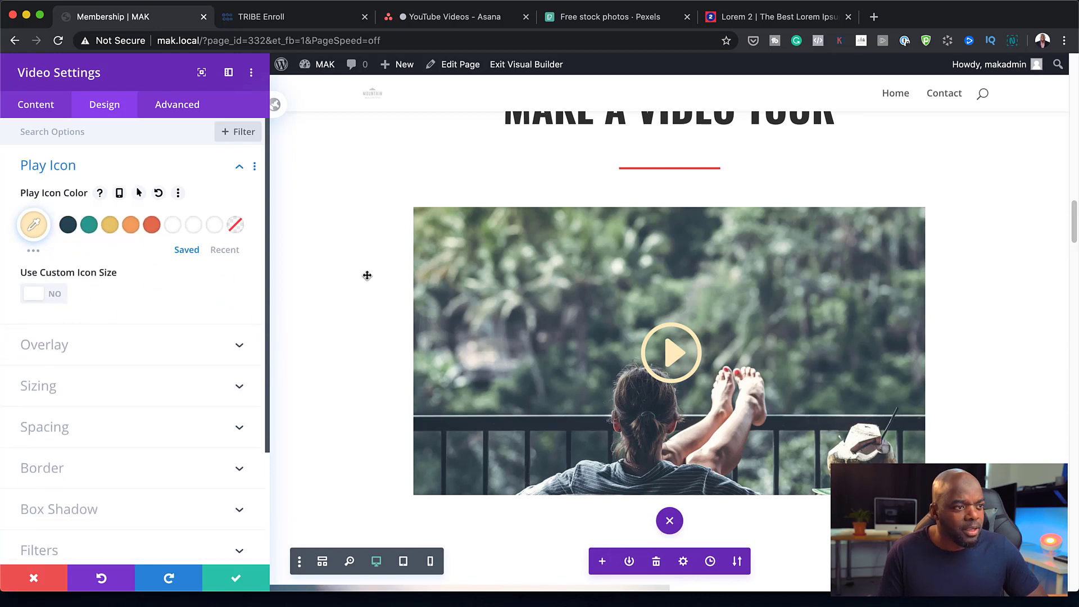
Step: Enable a custom play icon size for the video, set it to 70px and save the module
{"action": "left_click", "coordinate": [56, 295]}
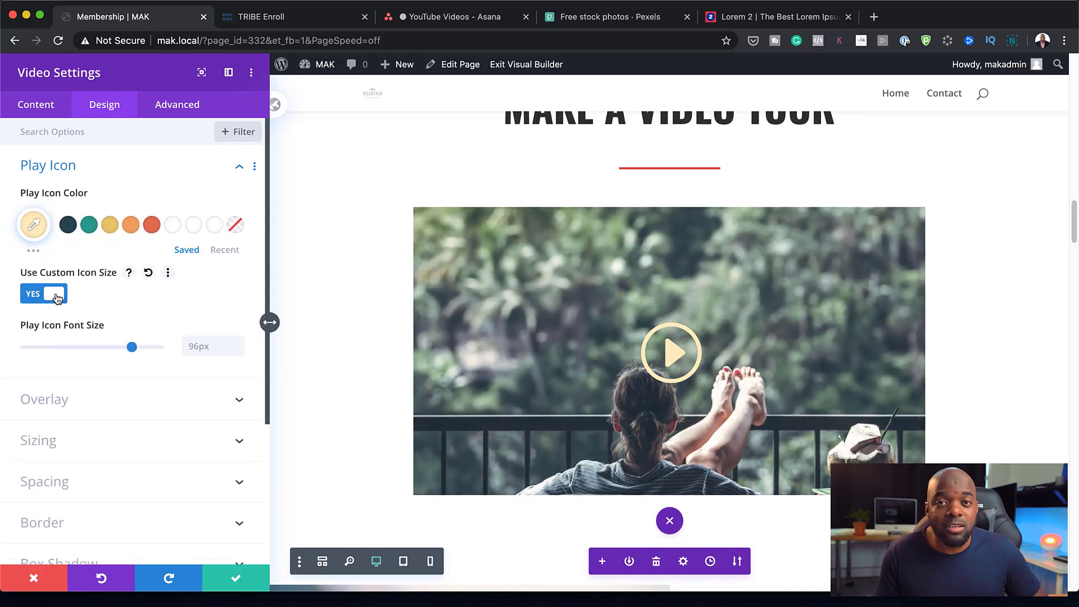
{"action": "left_click_drag", "start_coordinate": [130, 349], "coordinate": [106, 358]}
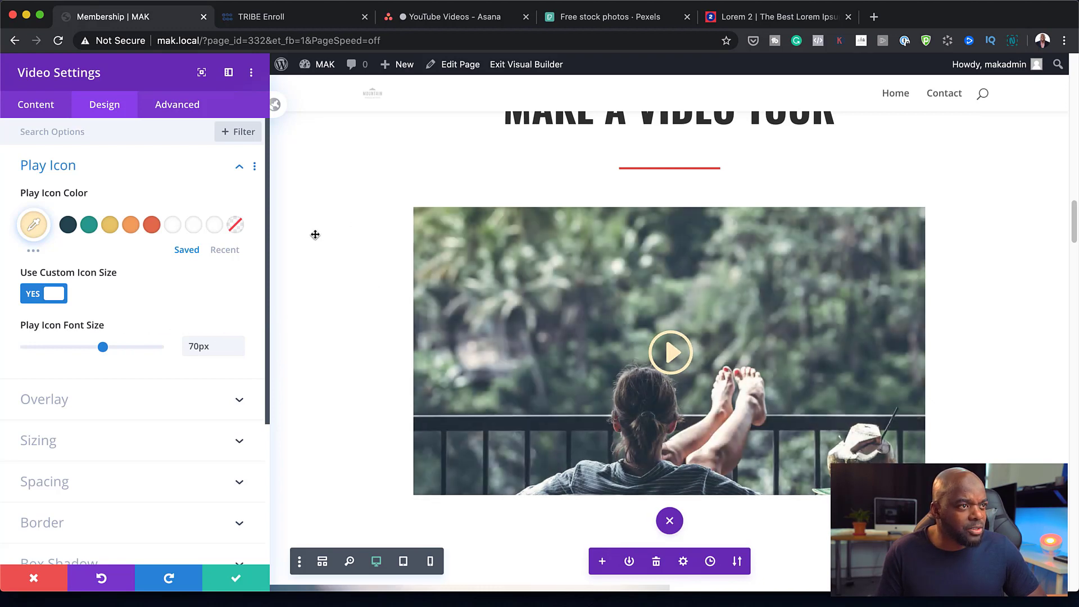
{"action": "scroll", "coordinate": [306, 415], "scroll_direction": "up", "scroll_amount": 2}
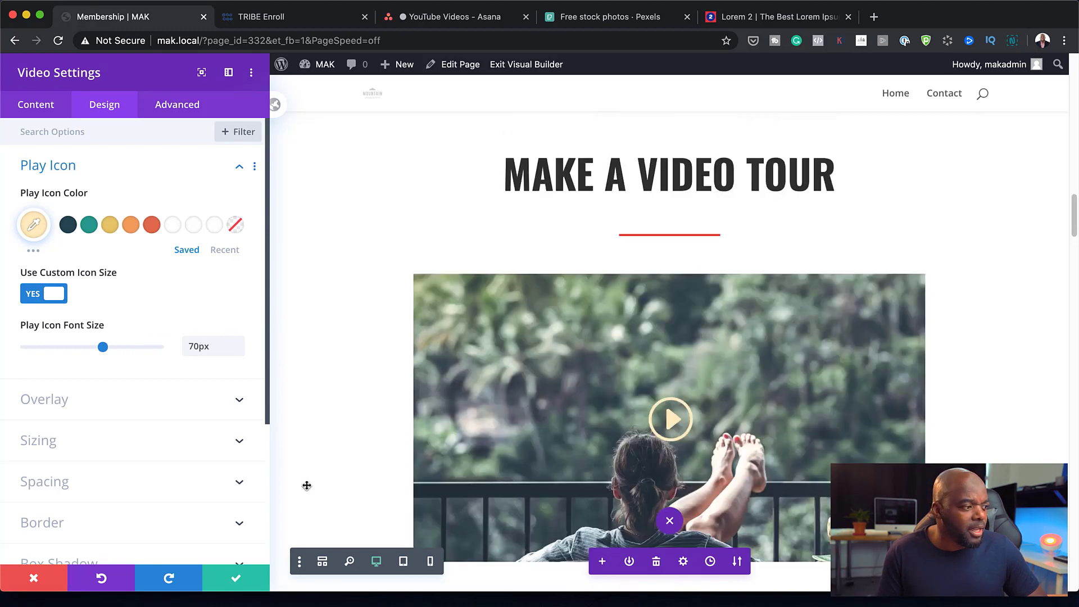
{"action": "left_click", "coordinate": [236, 578]}
Step: Set the MAKE A VIDEO TOUR heading's font to Poppins and its color to the saved red-orange, and save the module
{"action": "scroll", "coordinate": [959, 315], "scroll_direction": "down", "scroll_amount": 3}
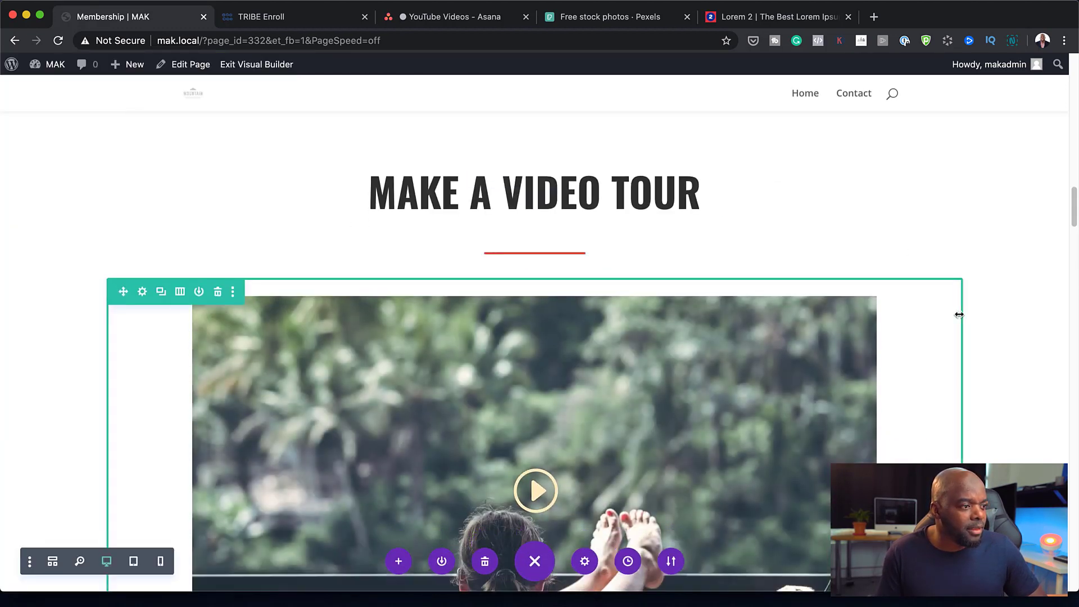
{"action": "scroll", "coordinate": [959, 315], "scroll_direction": "up", "scroll_amount": 4}
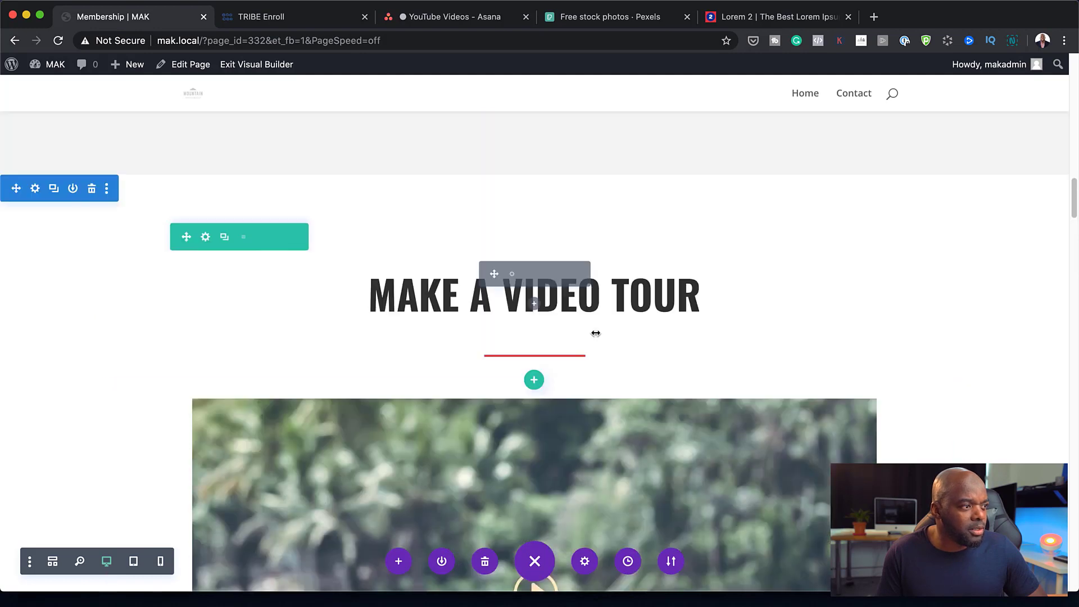
{"action": "left_click", "coordinate": [511, 275]}
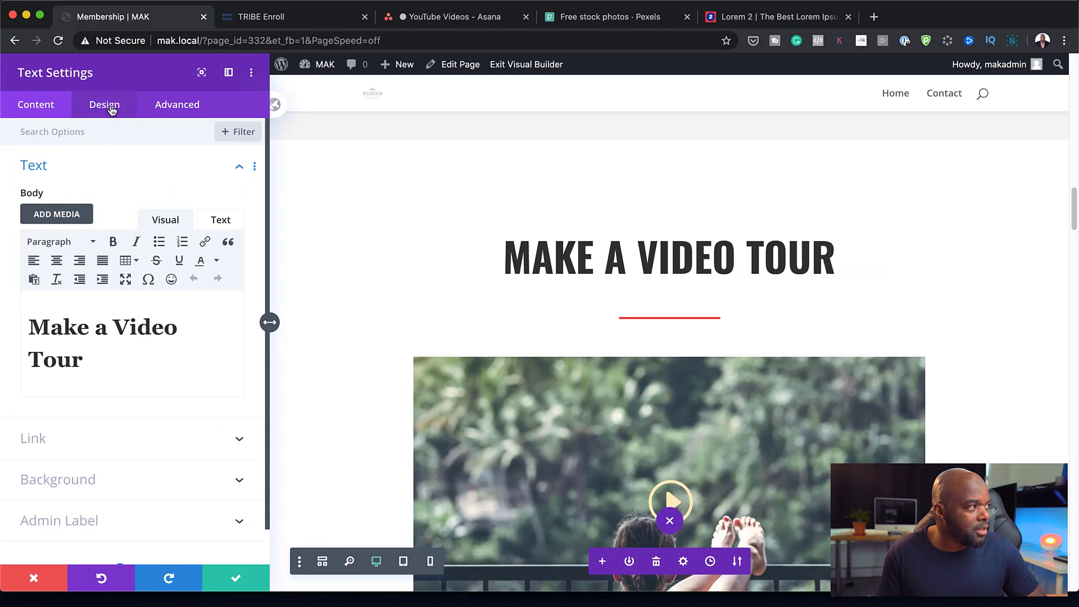
{"action": "left_click", "coordinate": [111, 111]}
{"action": "left_click", "coordinate": [72, 207]}
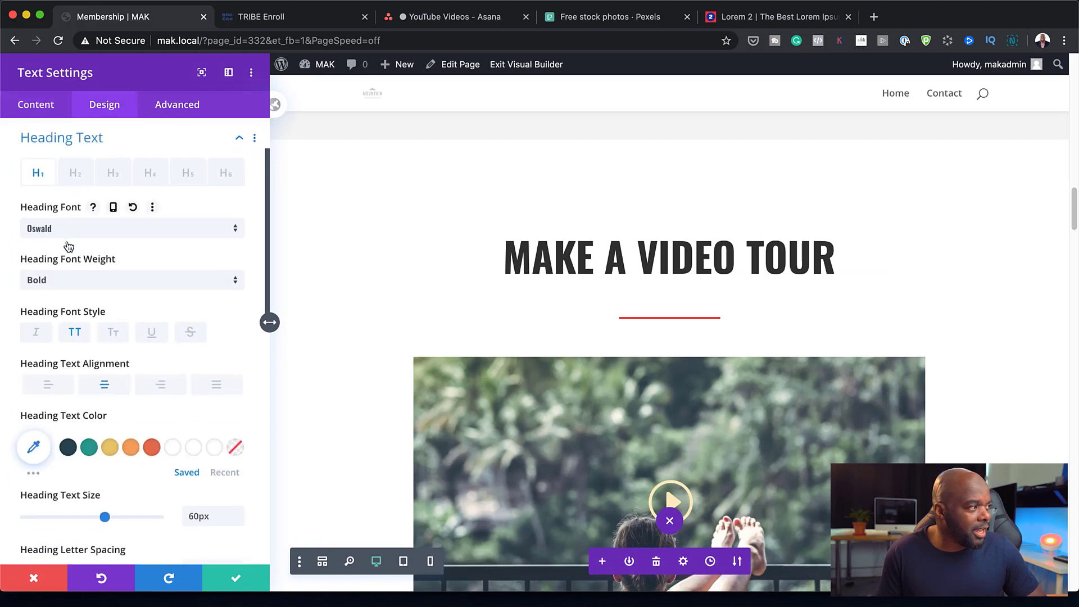
{"action": "left_click", "coordinate": [78, 230]}
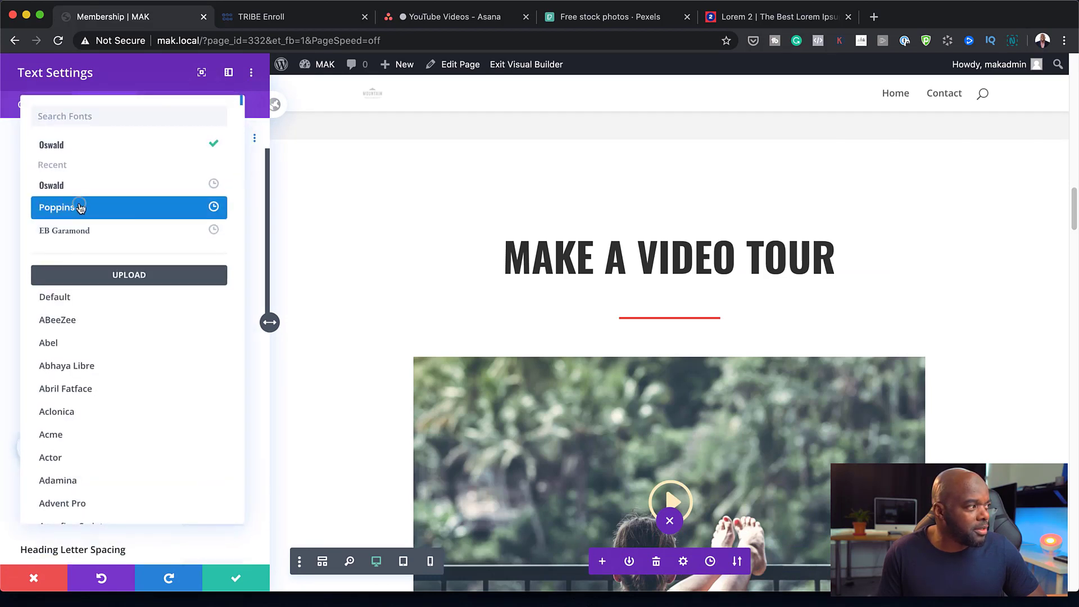
{"action": "left_click", "coordinate": [81, 208]}
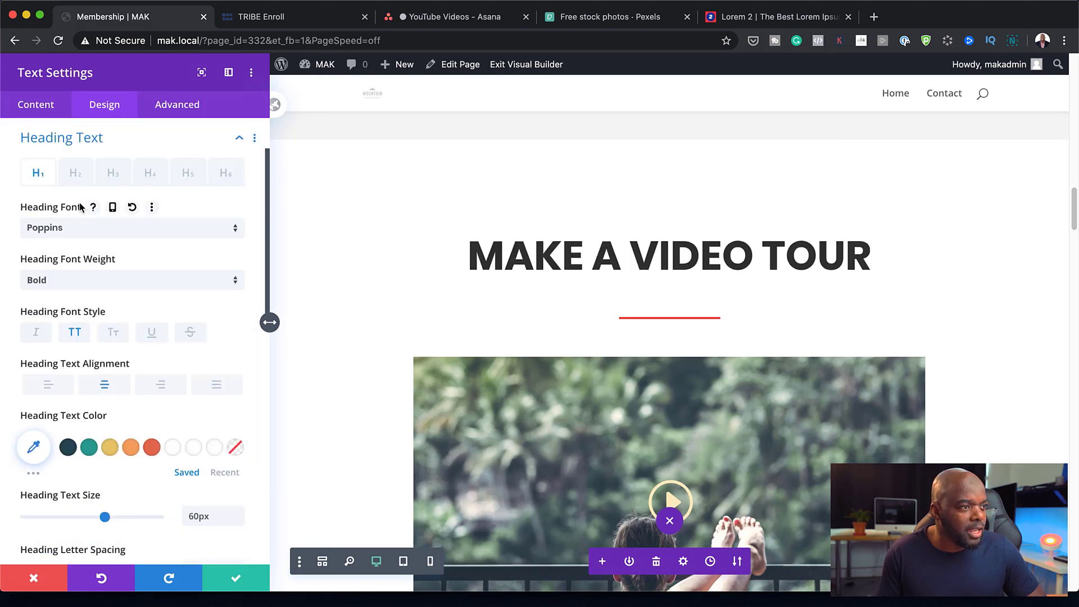
{"action": "left_click", "coordinate": [152, 447]}
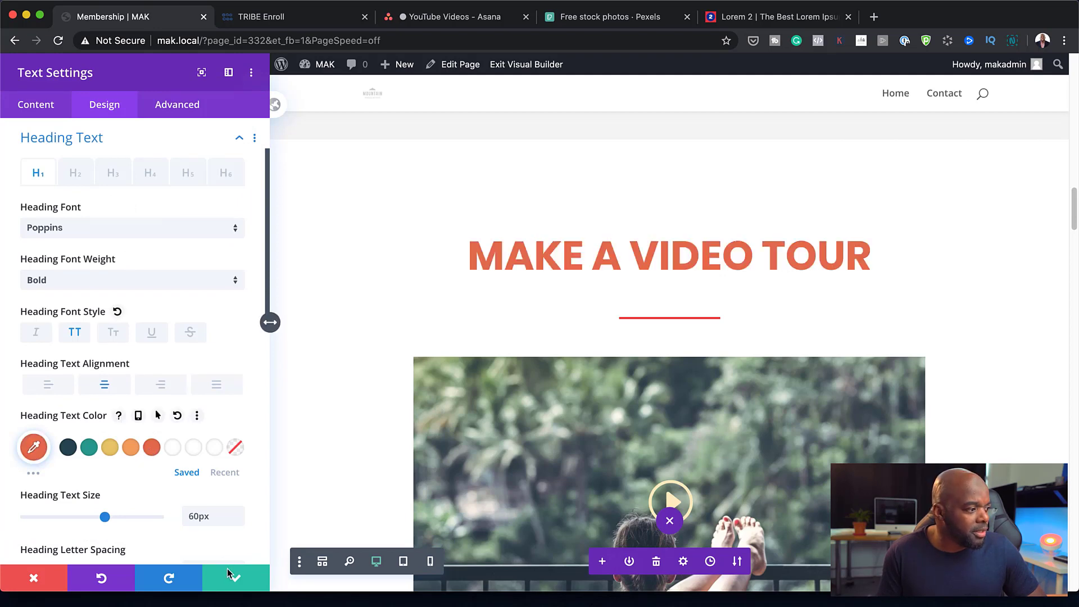
{"action": "left_click", "coordinate": [237, 583]}
Step: Delete the A LOOK INSIDE THE WORLD and MORE PLACES sections below the video
{"action": "scroll", "coordinate": [858, 348], "scroll_direction": "down", "scroll_amount": 5}
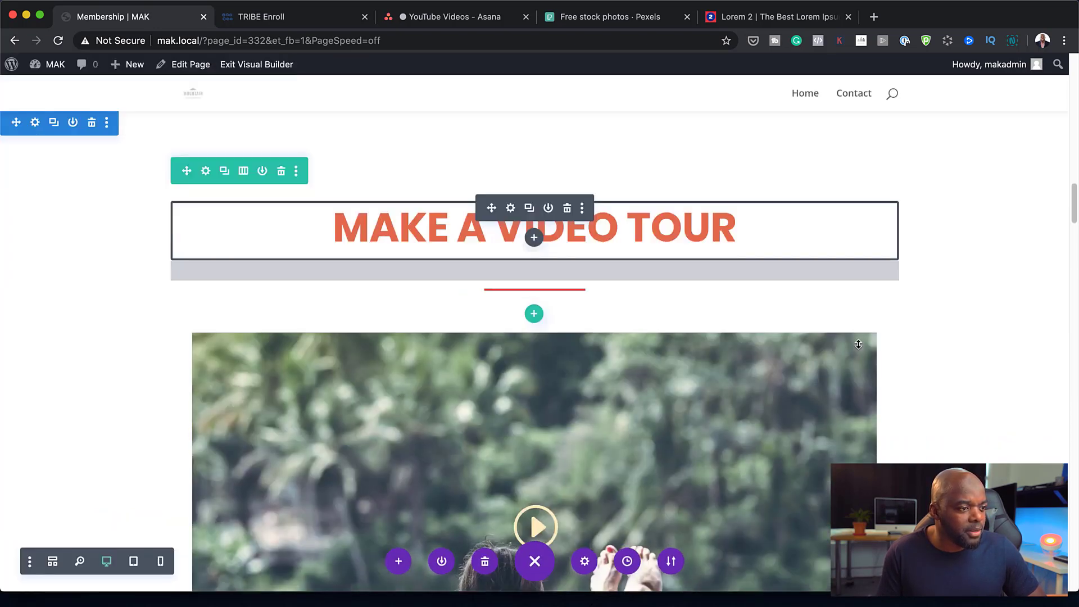
{"action": "scroll", "coordinate": [859, 349], "scroll_direction": "down", "scroll_amount": 5}
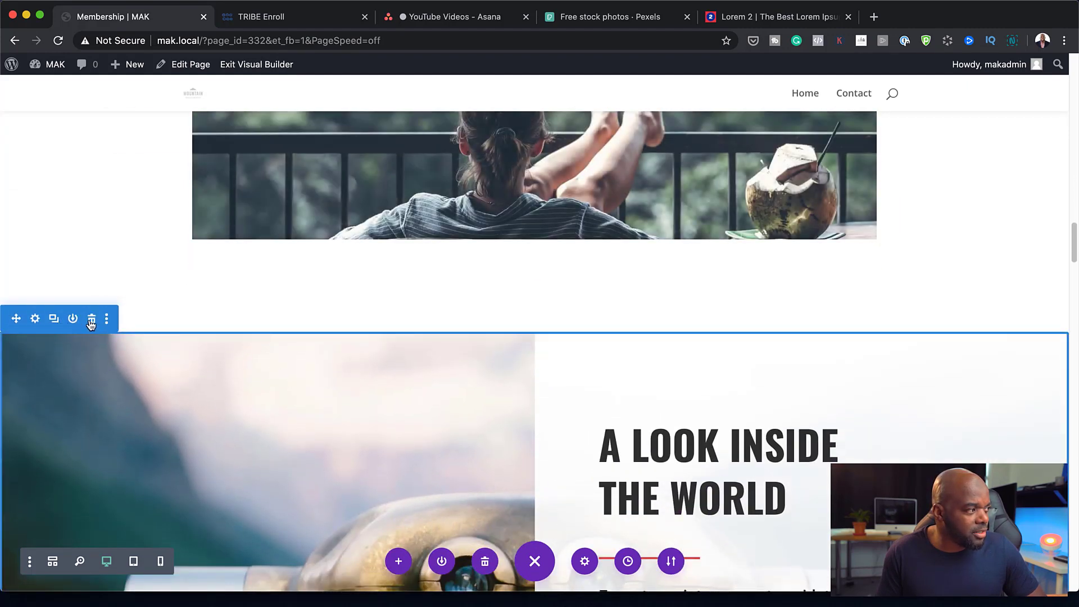
{"action": "left_click", "coordinate": [90, 319]}
{"action": "scroll", "coordinate": [355, 386], "scroll_direction": "down", "scroll_amount": 3}
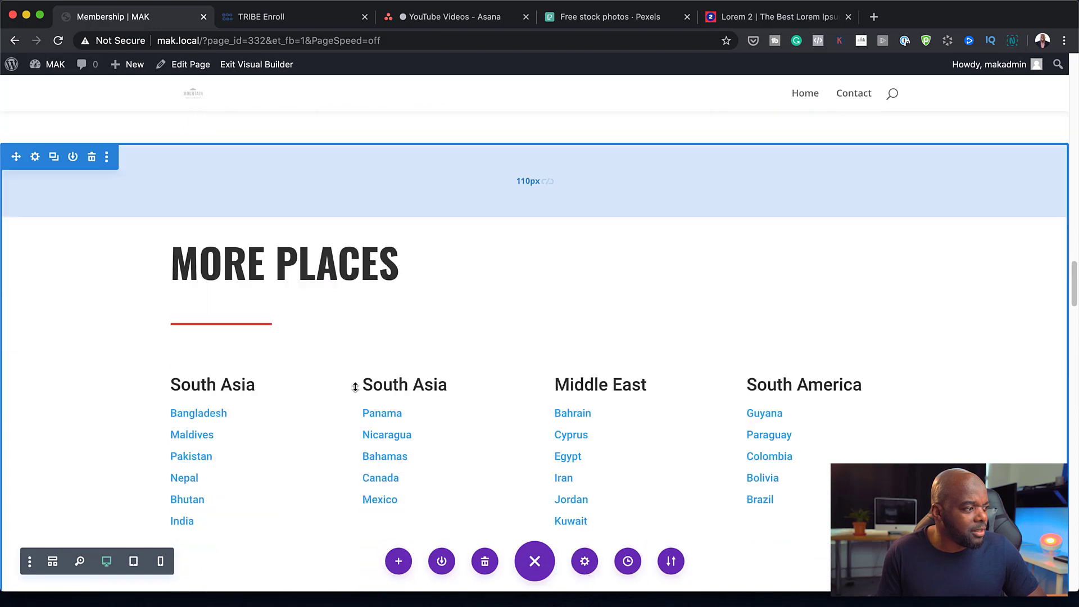
{"action": "left_click", "coordinate": [90, 158]}
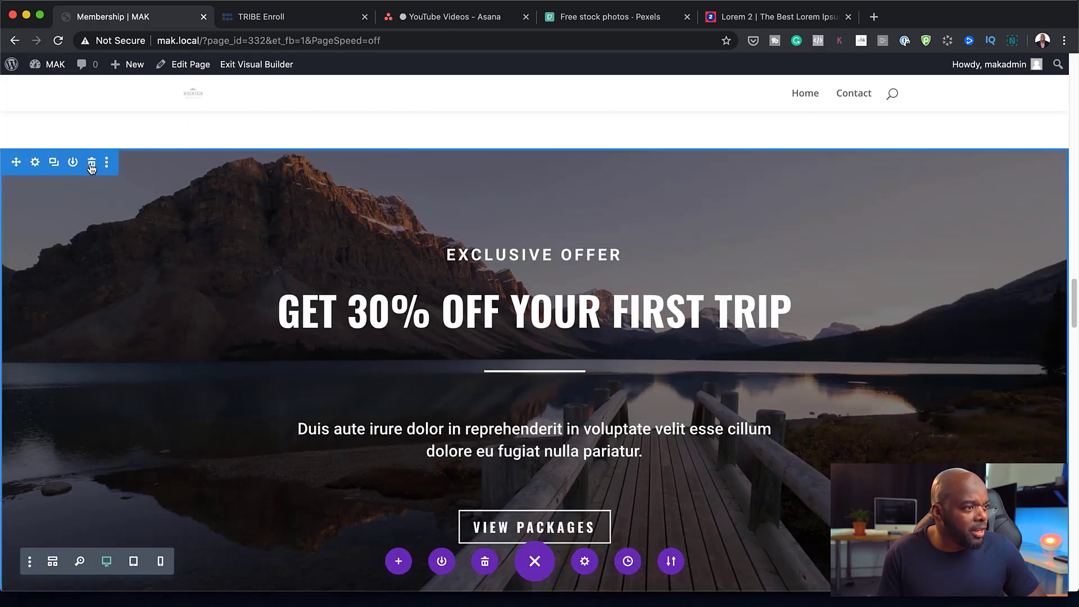
Step: Delete the GET 30% OFF YOUR FIRST TRIP, OUR GUIDES and WHAT ARE YOU WAITING FOR? sections
{"action": "left_click", "coordinate": [91, 165]}
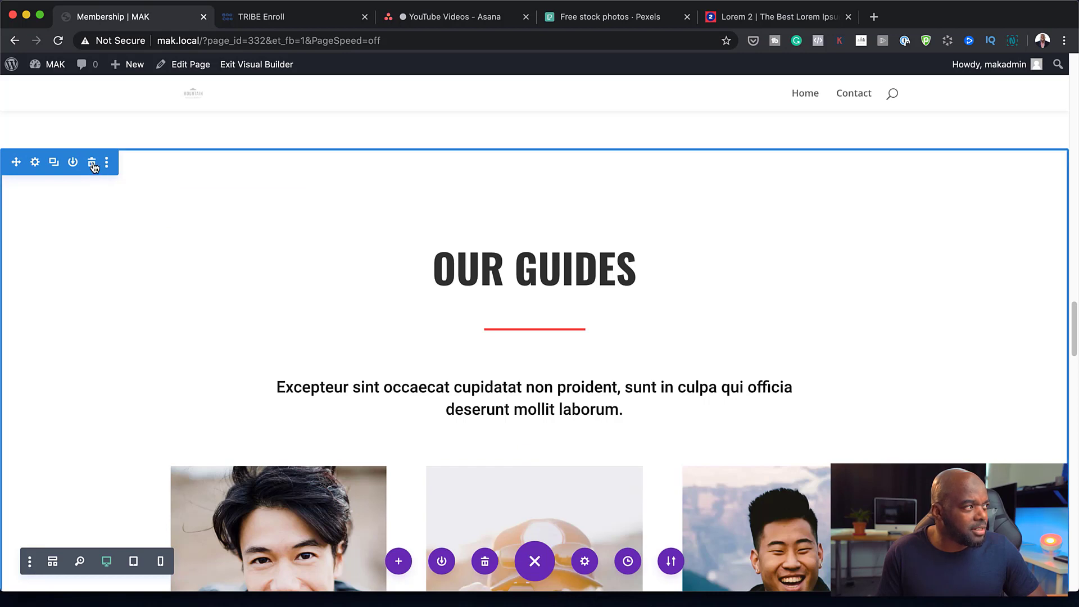
{"action": "left_click", "coordinate": [92, 164]}
{"action": "scroll", "coordinate": [669, 393], "scroll_direction": "down", "scroll_amount": 5}
{"action": "scroll", "coordinate": [670, 397], "scroll_direction": "up", "scroll_amount": 2}
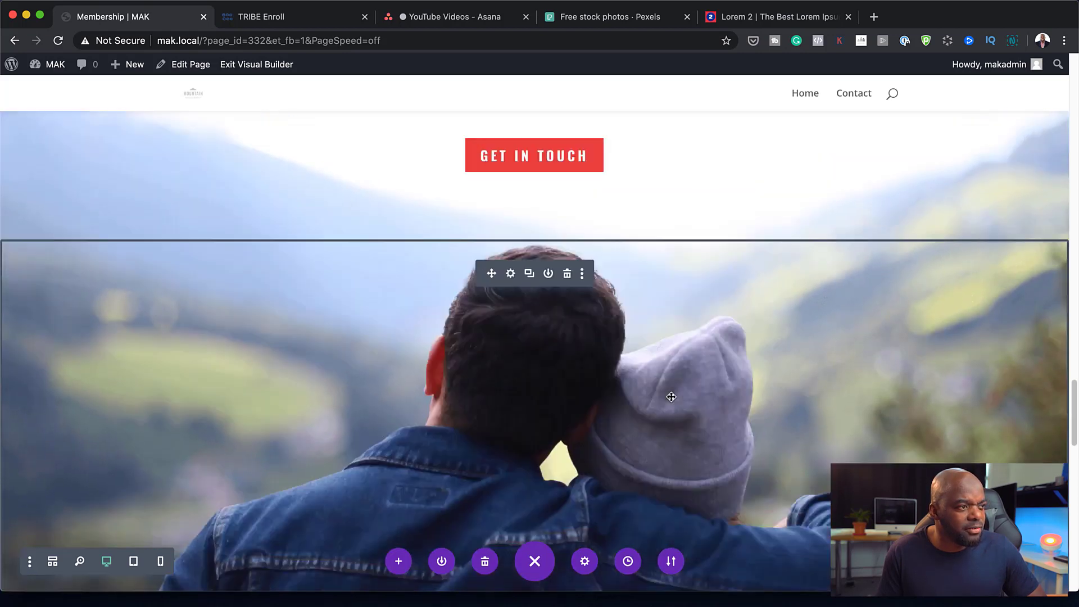
{"action": "scroll", "coordinate": [671, 397], "scroll_direction": "up", "scroll_amount": 4}
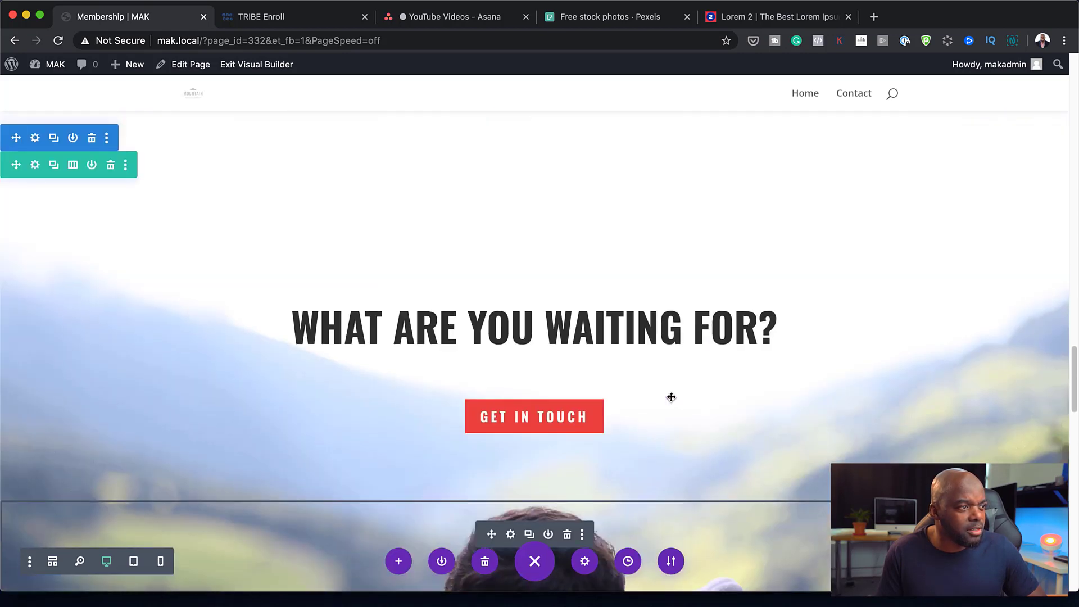
{"action": "left_click", "coordinate": [91, 138]}
Step: Review the page's remaining sections, from the footer and video up through the food gallery to the JOIN NOW cards
{"action": "scroll", "coordinate": [717, 377], "scroll_direction": "up", "scroll_amount": 5}
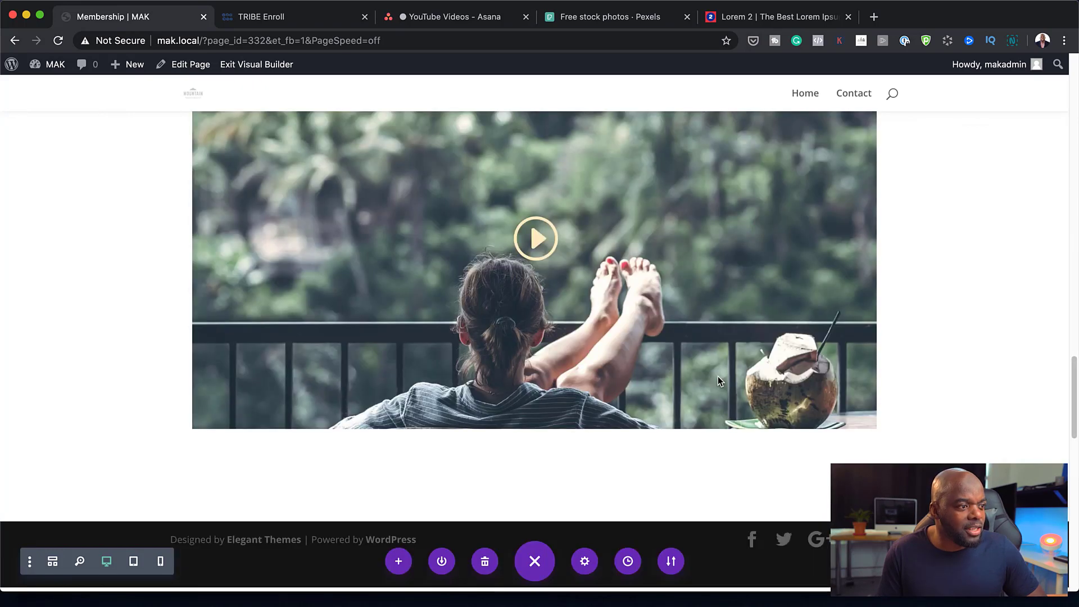
{"action": "mouse_move", "coordinate": [719, 380]}
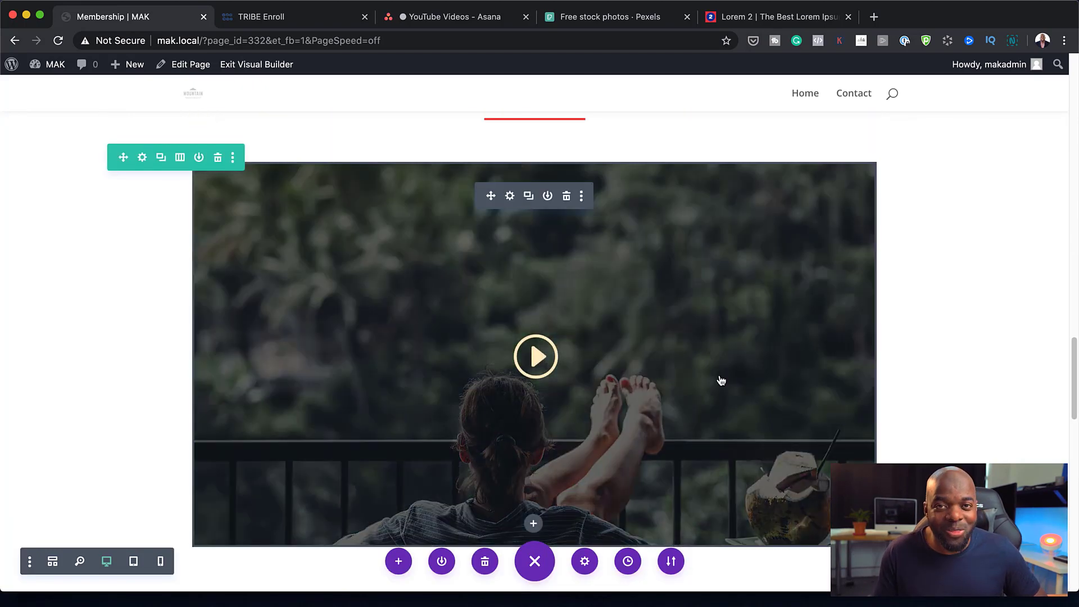
{"action": "scroll", "coordinate": [916, 404], "scroll_direction": "up", "scroll_amount": 10}
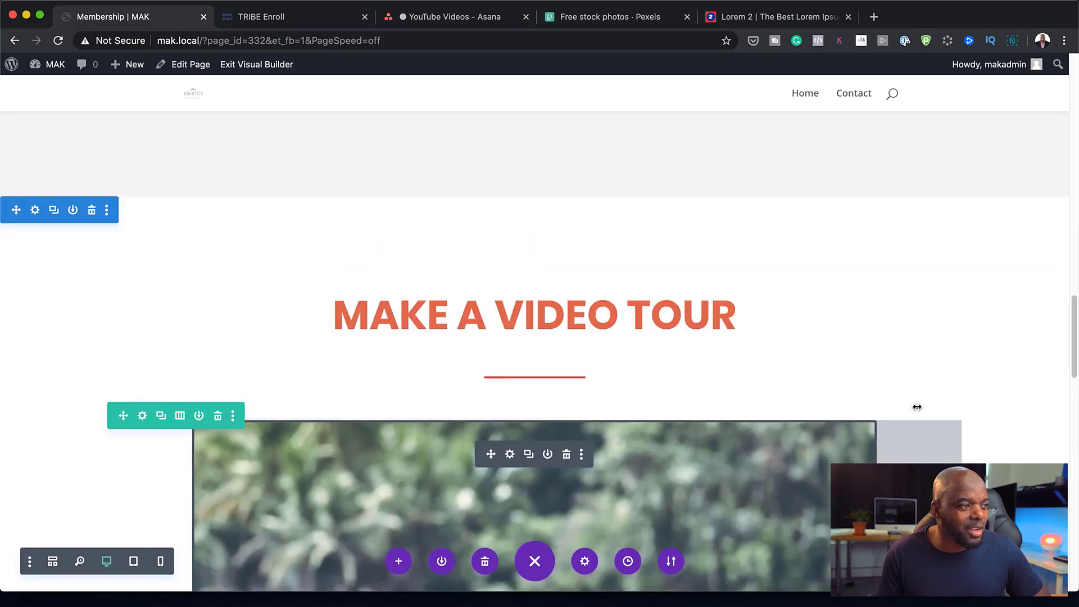
{"action": "scroll", "coordinate": [916, 407], "scroll_direction": "up", "scroll_amount": 6}
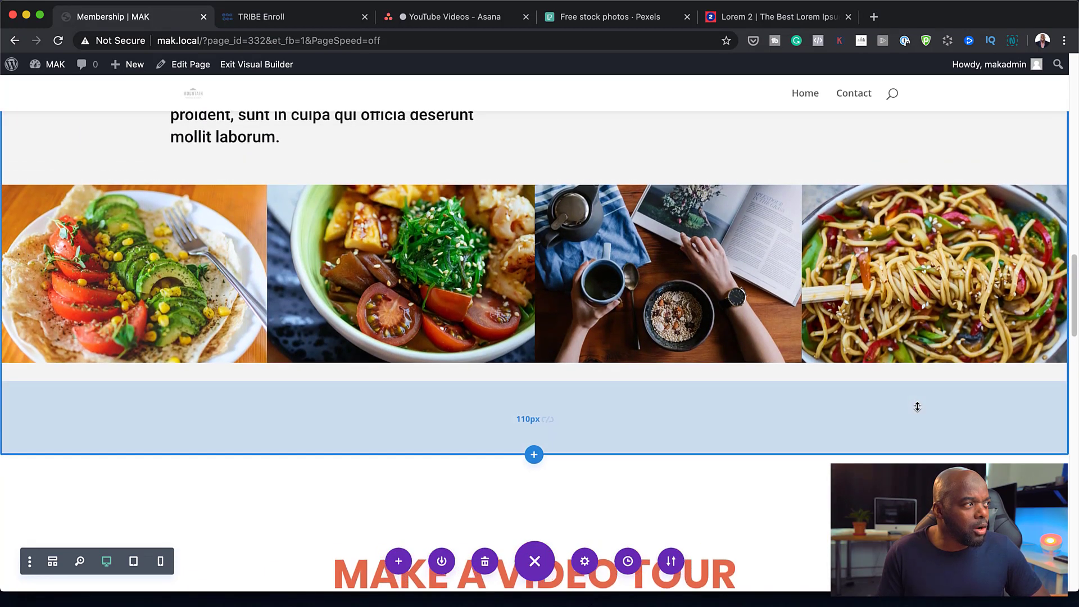
{"action": "scroll", "coordinate": [917, 407], "scroll_direction": "up", "scroll_amount": 4}
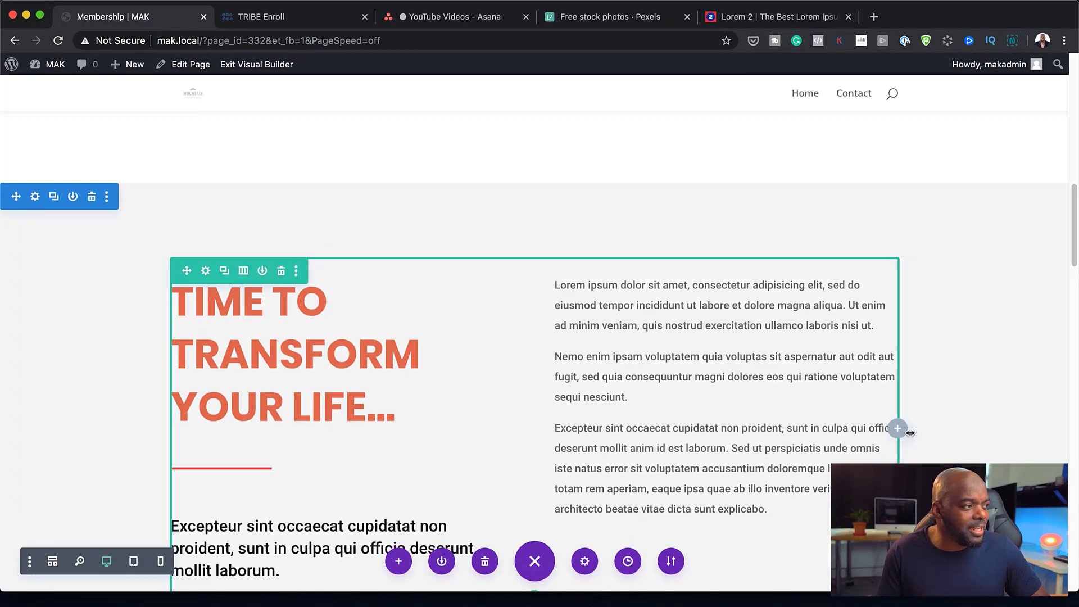
{"action": "scroll", "coordinate": [911, 433], "scroll_direction": "down", "scroll_amount": 6}
{"action": "scroll", "coordinate": [911, 433], "scroll_direction": "down", "scroll_amount": 15}
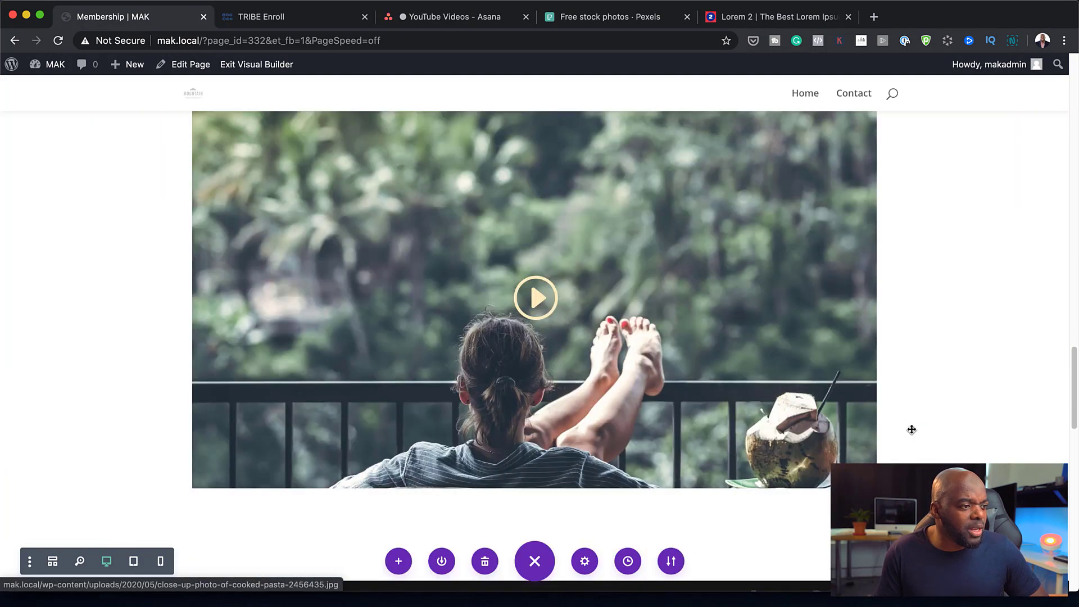
{"action": "scroll", "coordinate": [911, 429], "scroll_direction": "down", "scroll_amount": 3}
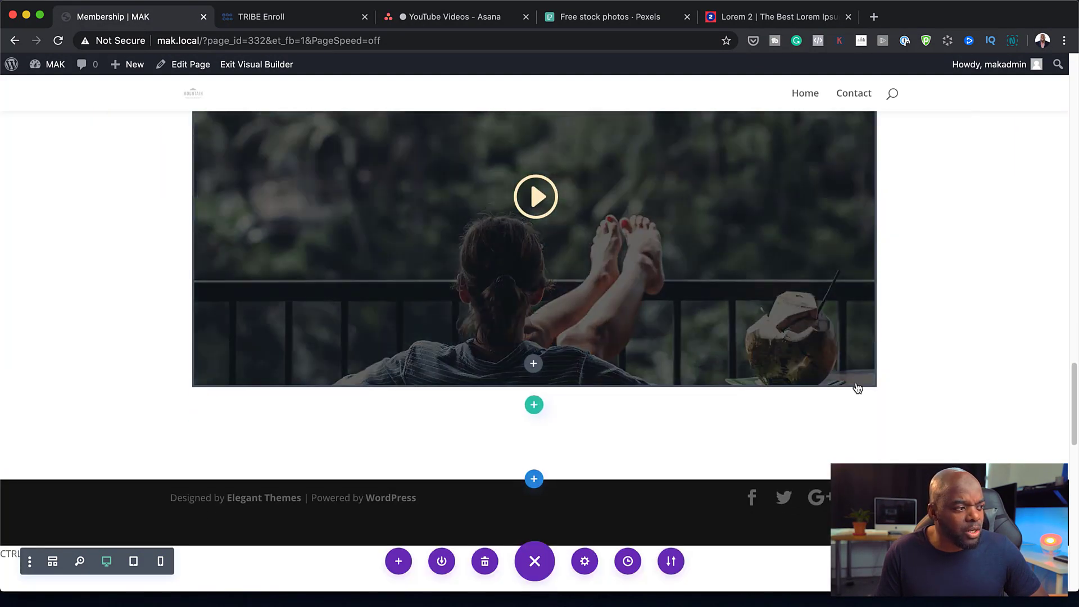
{"action": "scroll", "coordinate": [874, 386], "scroll_direction": "up", "scroll_amount": 10}
{"action": "scroll", "coordinate": [875, 386], "scroll_direction": "up", "scroll_amount": 10}
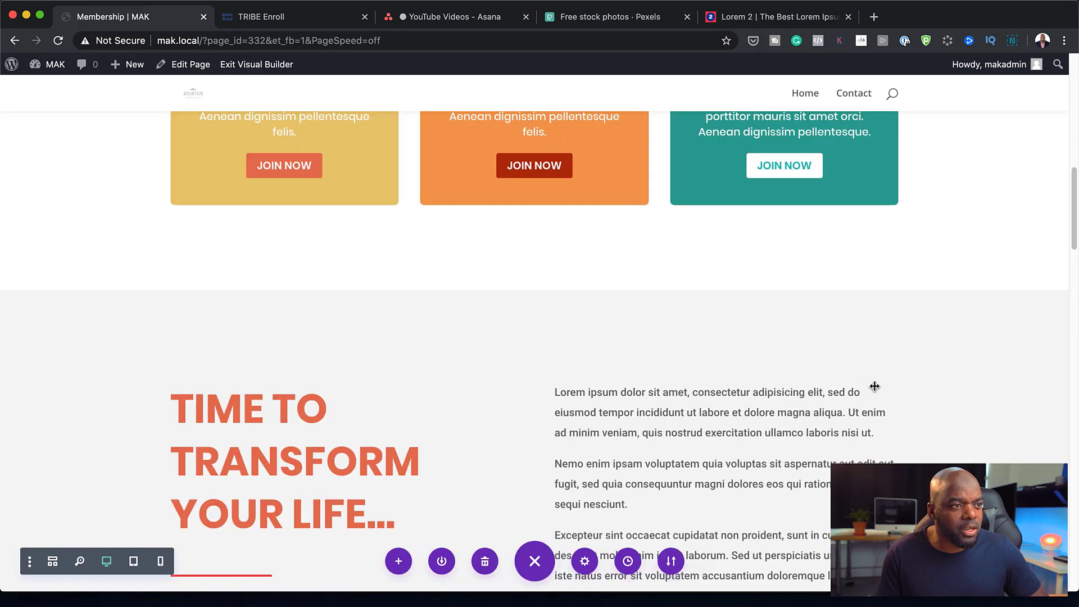
Step: Change the font of the lorem ipsum paragraphs beside the TIME TO TRANSFORM YOUR LIFE heading to Poppins and save the module
{"action": "scroll", "coordinate": [849, 441], "scroll_direction": "down", "scroll_amount": 5}
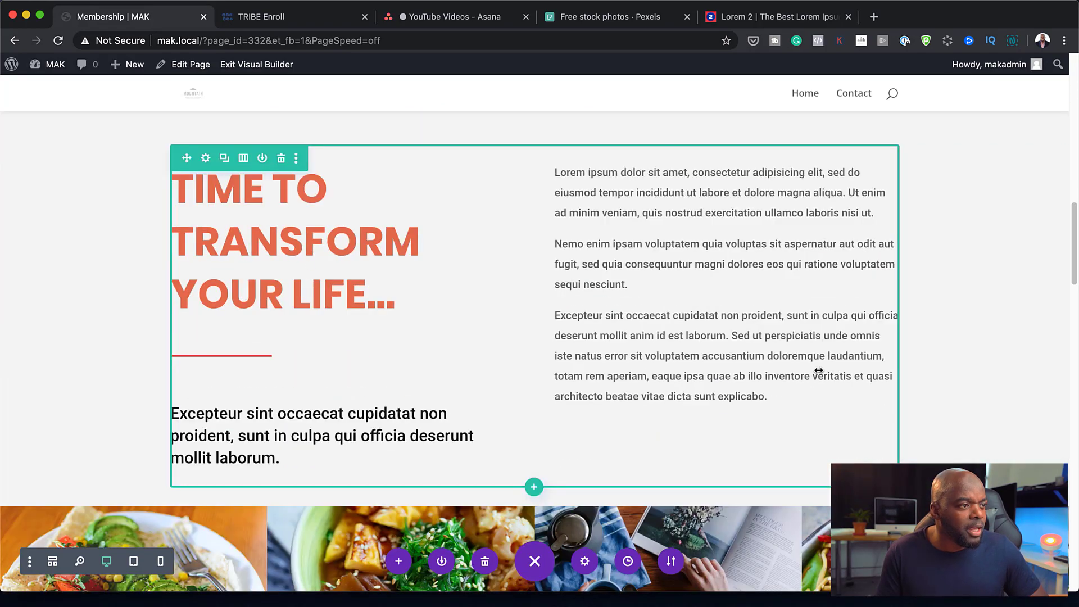
{"action": "left_click", "coordinate": [702, 197]}
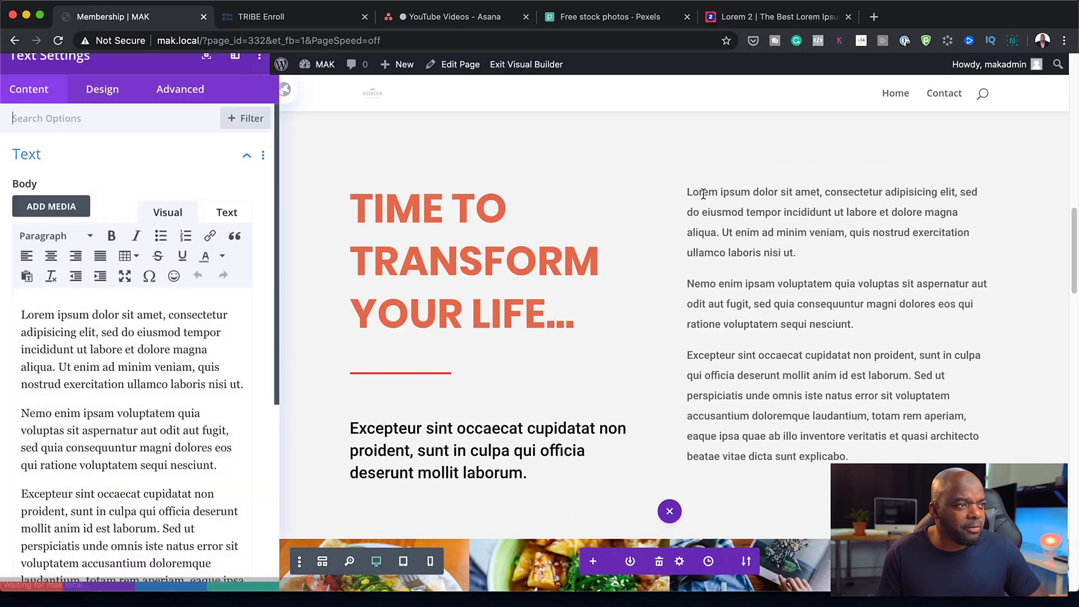
{"action": "left_click", "coordinate": [100, 110]}
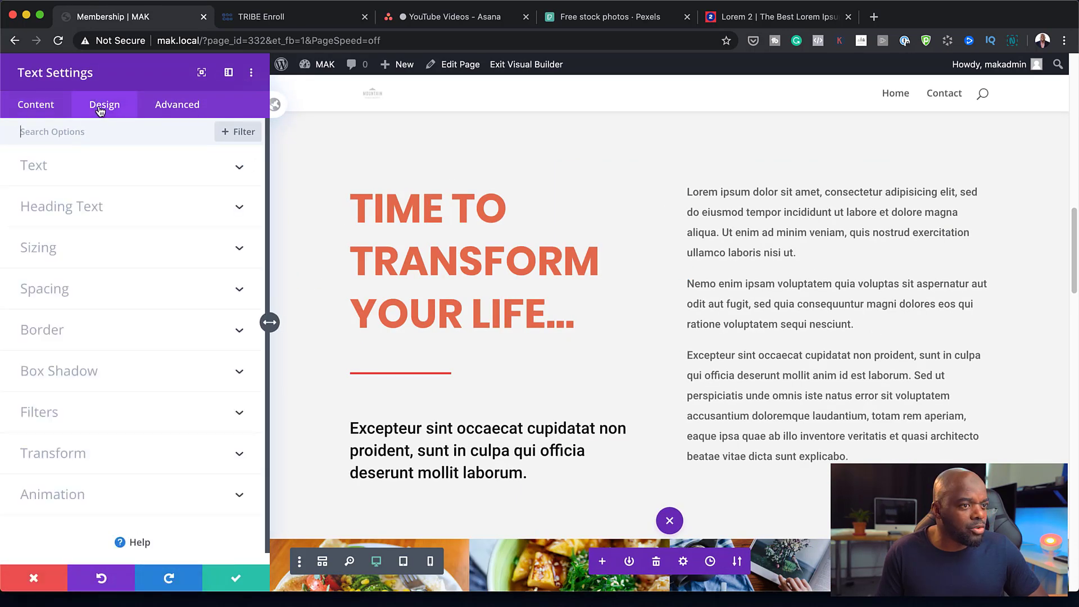
{"action": "left_click", "coordinate": [57, 172]}
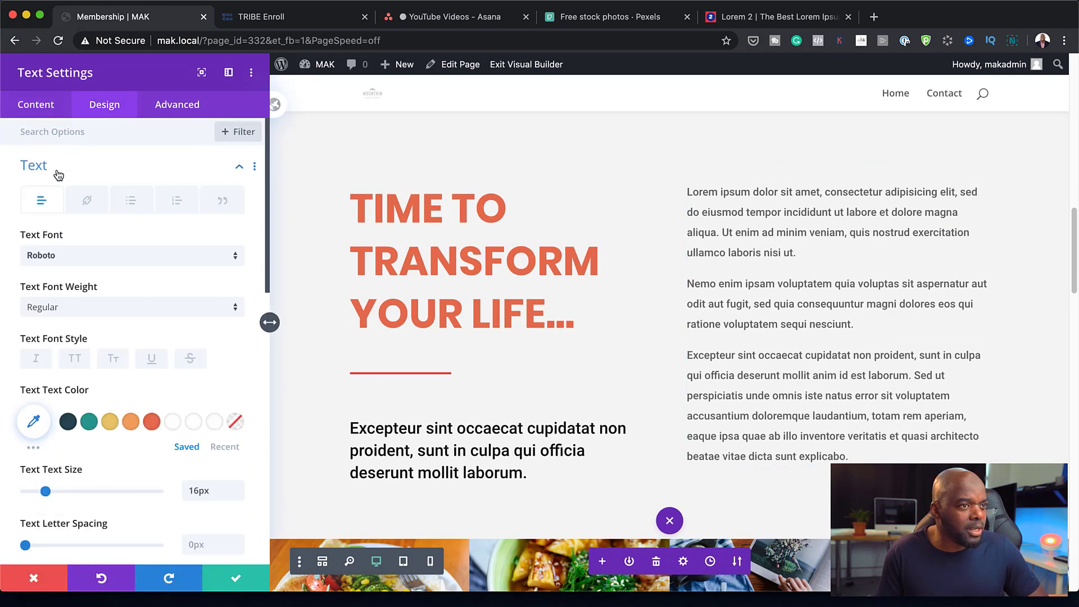
{"action": "left_click", "coordinate": [77, 256]}
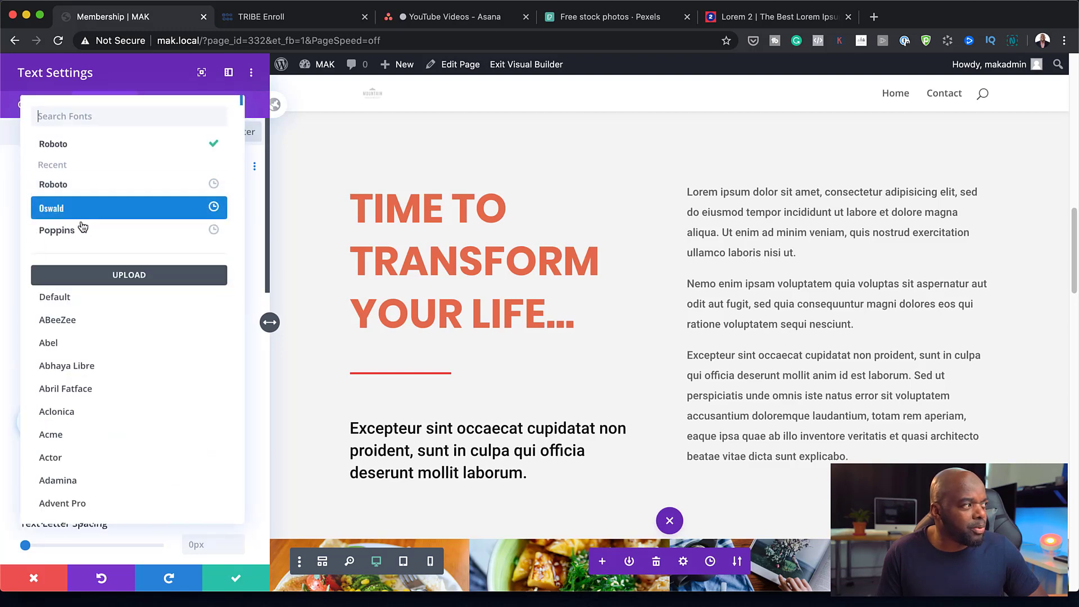
{"action": "left_click", "coordinate": [83, 230]}
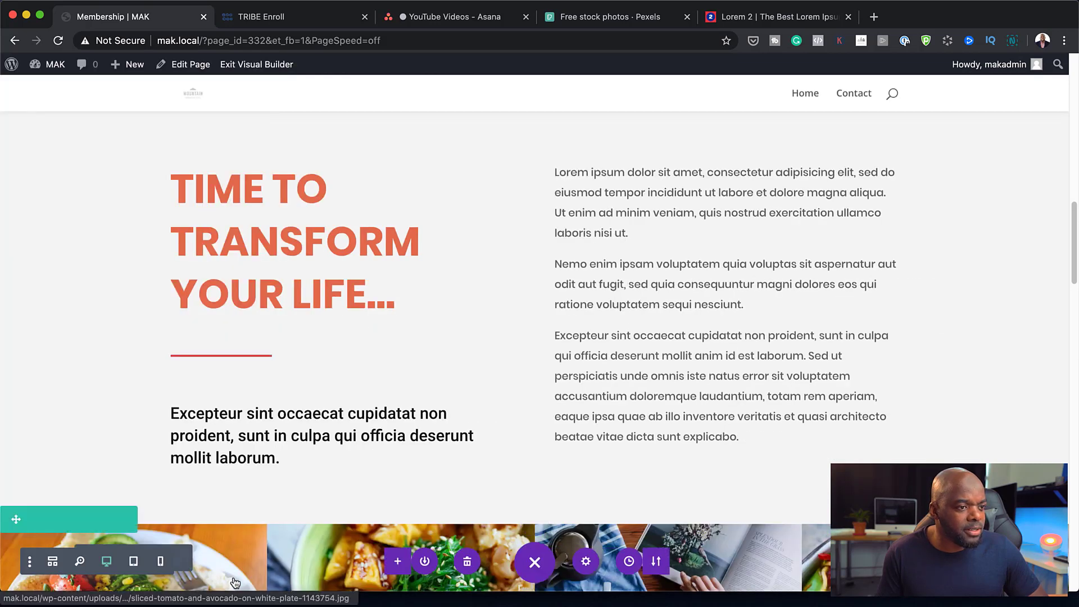
{"action": "left_click", "coordinate": [233, 569]}
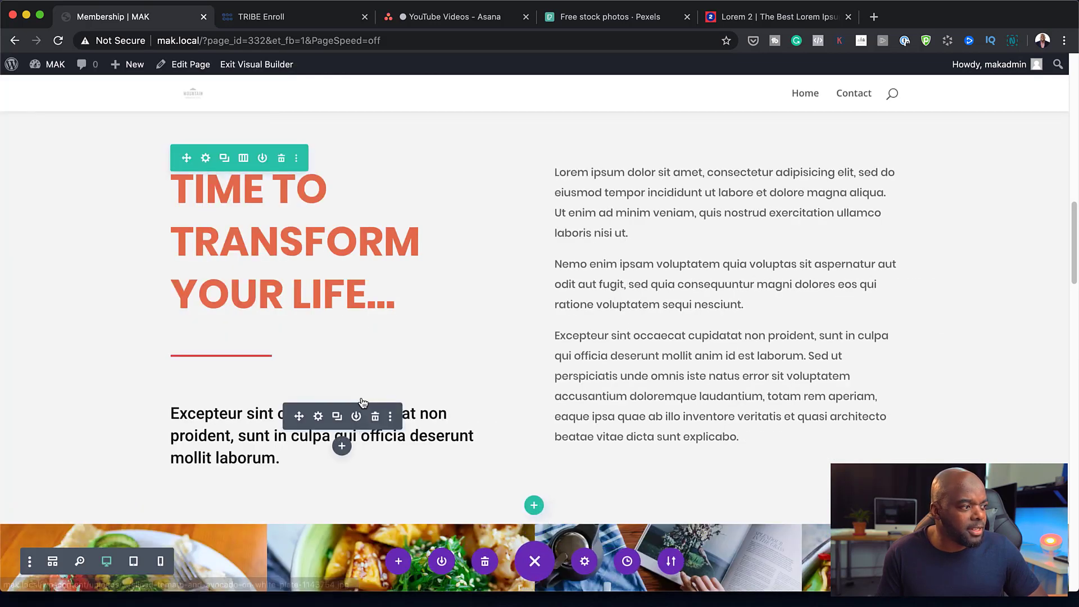
Step: Set the short text under the TIME TO TRANSFORM YOUR LIFE heading to Poppins in the saved dark navy color, and save the module
{"action": "left_click", "coordinate": [318, 417]}
{"action": "left_click", "coordinate": [116, 115]}
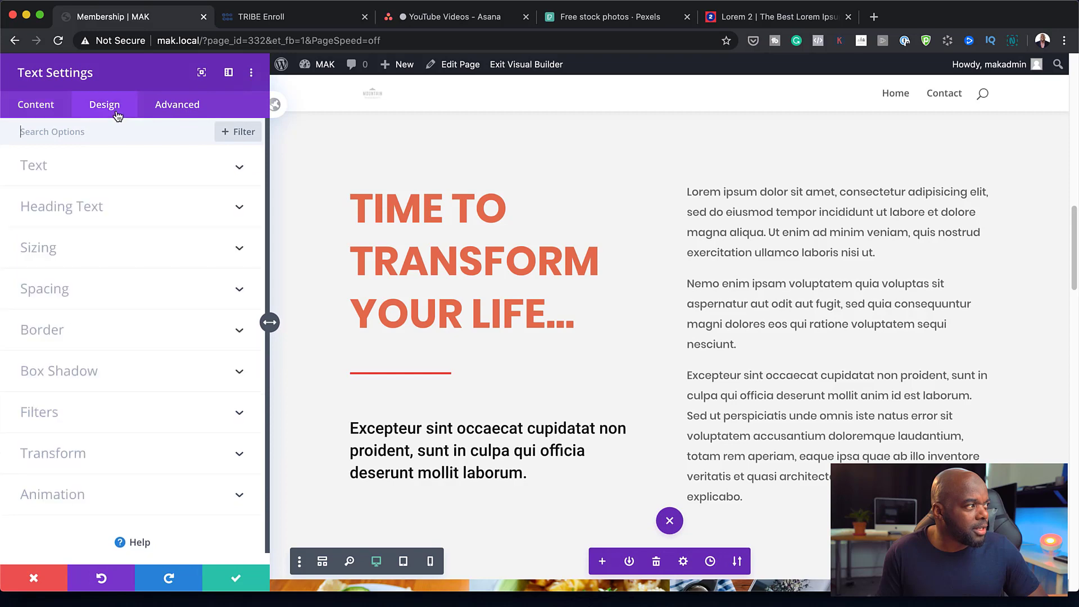
{"action": "left_click", "coordinate": [68, 170]}
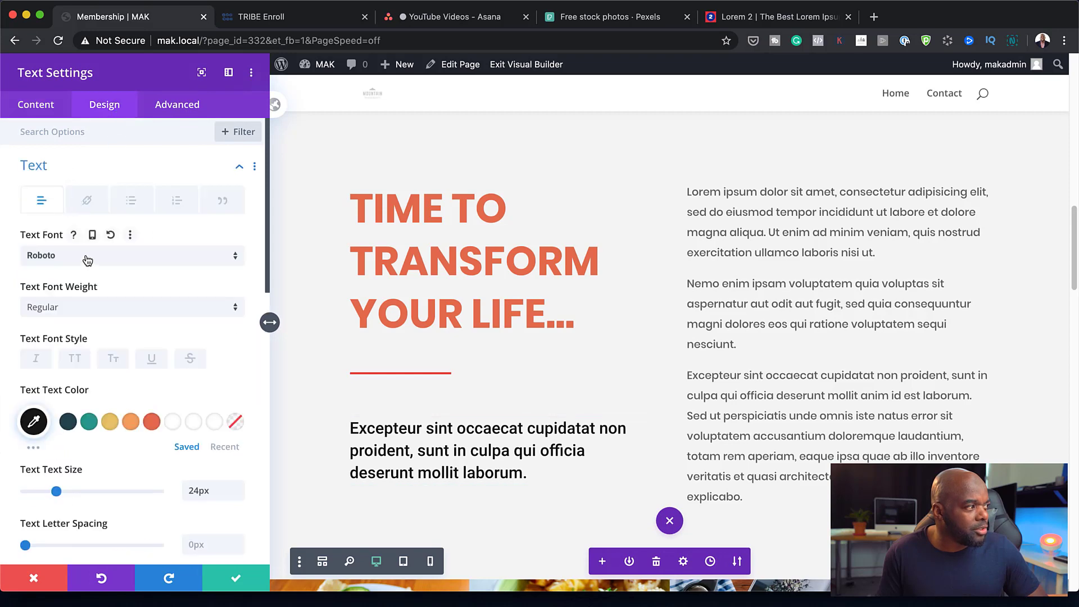
{"action": "left_click", "coordinate": [88, 258]}
{"action": "left_click", "coordinate": [93, 235]}
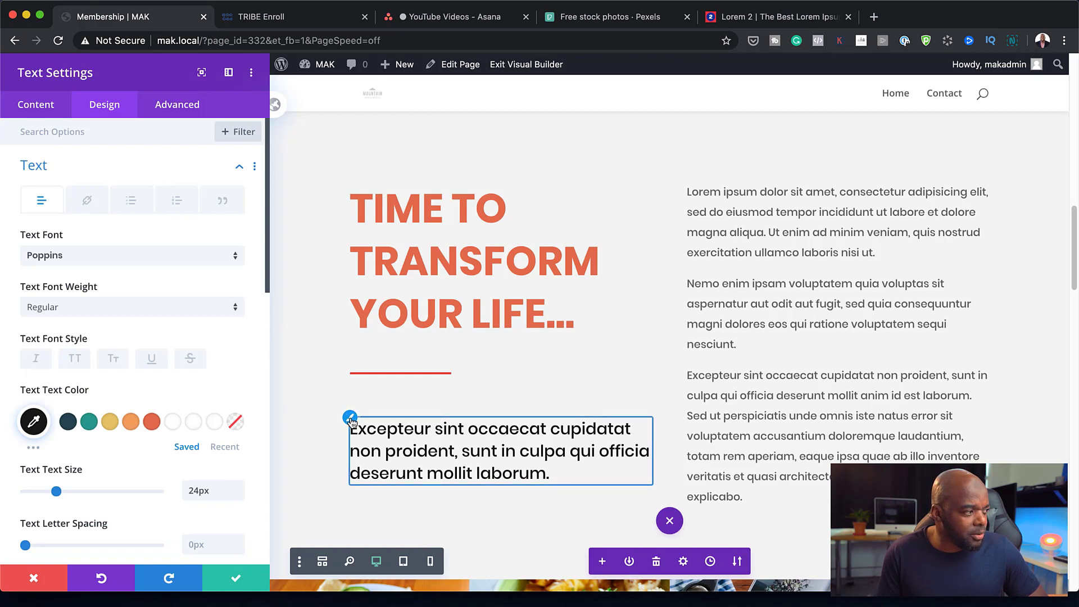
{"action": "left_click", "coordinate": [68, 422]}
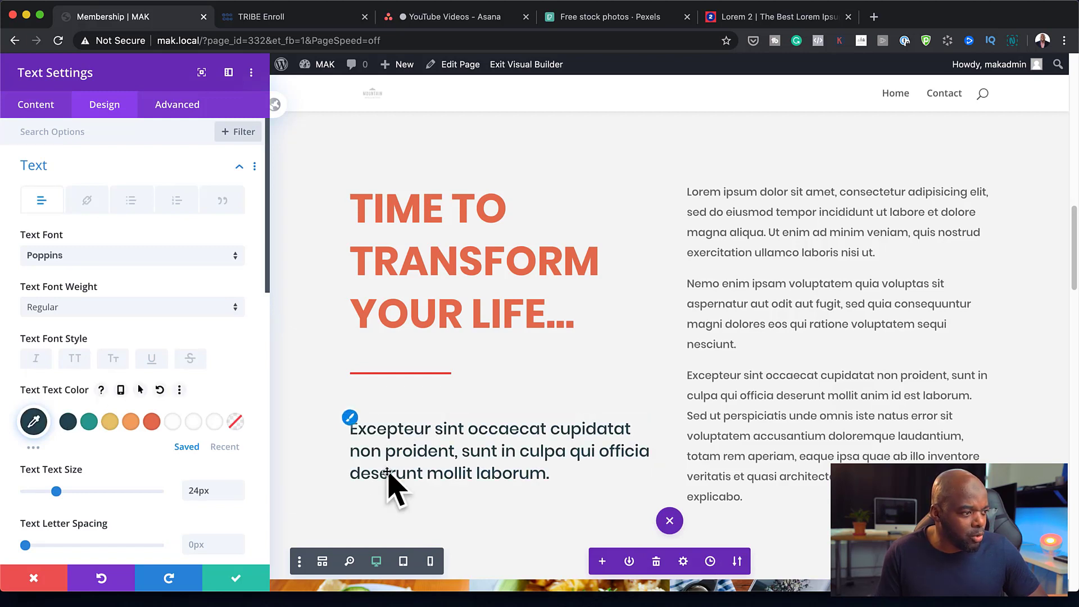
{"action": "scroll", "coordinate": [652, 495], "scroll_direction": "down", "scroll_amount": 6}
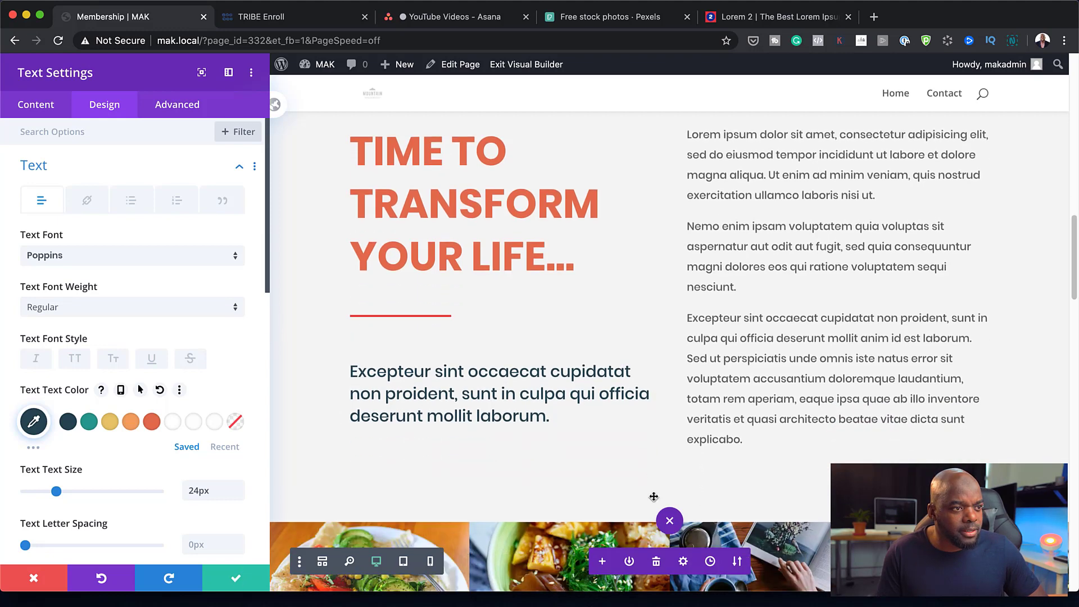
{"action": "scroll", "coordinate": [654, 496], "scroll_direction": "down", "scroll_amount": 2}
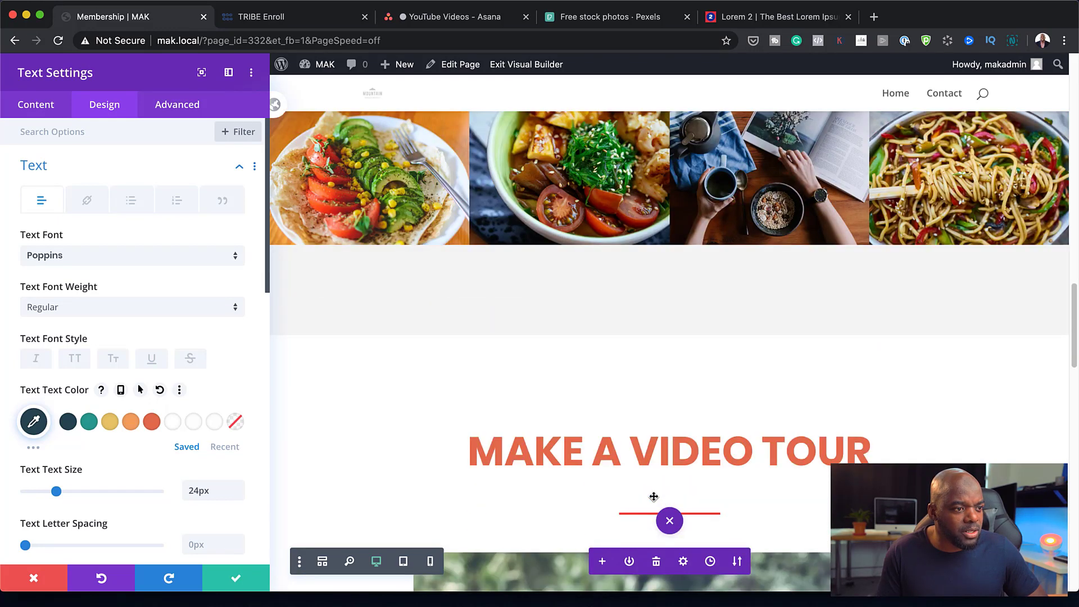
{"action": "scroll", "coordinate": [654, 496], "scroll_direction": "down", "scroll_amount": 7}
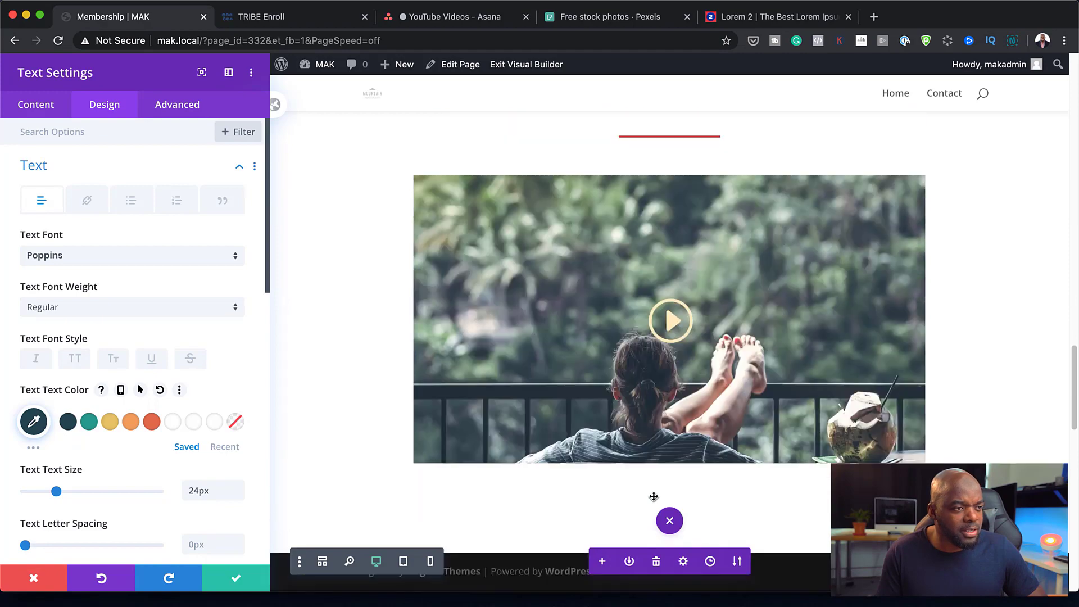
{"action": "scroll", "coordinate": [654, 496], "scroll_direction": "up", "scroll_amount": 19}
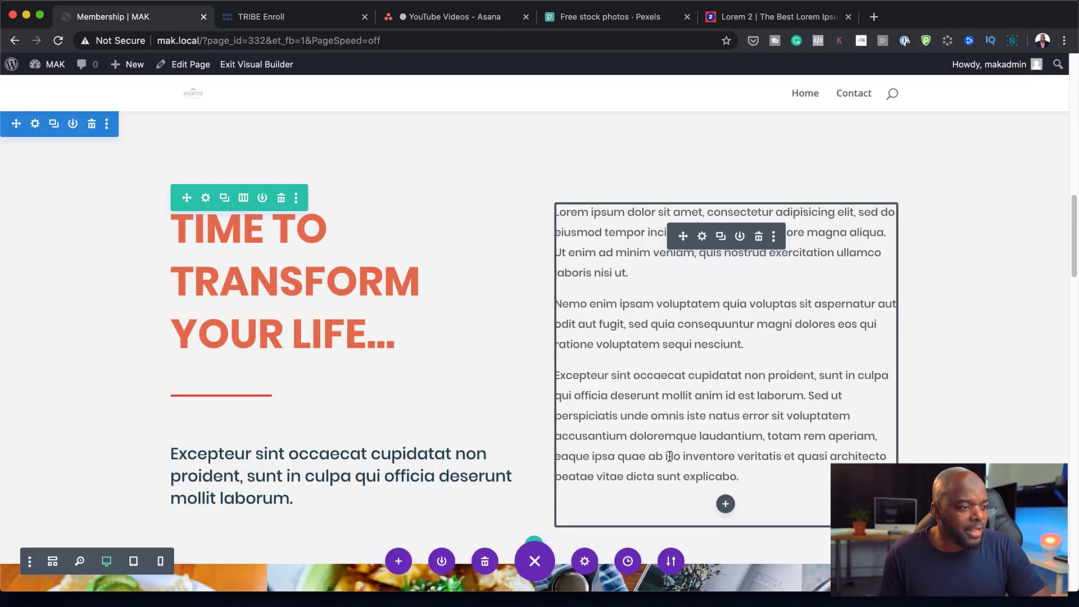
Step: Give the TIME TO TRANSFORM YOUR LIFE section the saved yellow #e9c46a as its background color
{"action": "scroll", "coordinate": [670, 456], "scroll_direction": "down", "scroll_amount": 6}
{"action": "scroll", "coordinate": [669, 455], "scroll_direction": "up", "scroll_amount": 7}
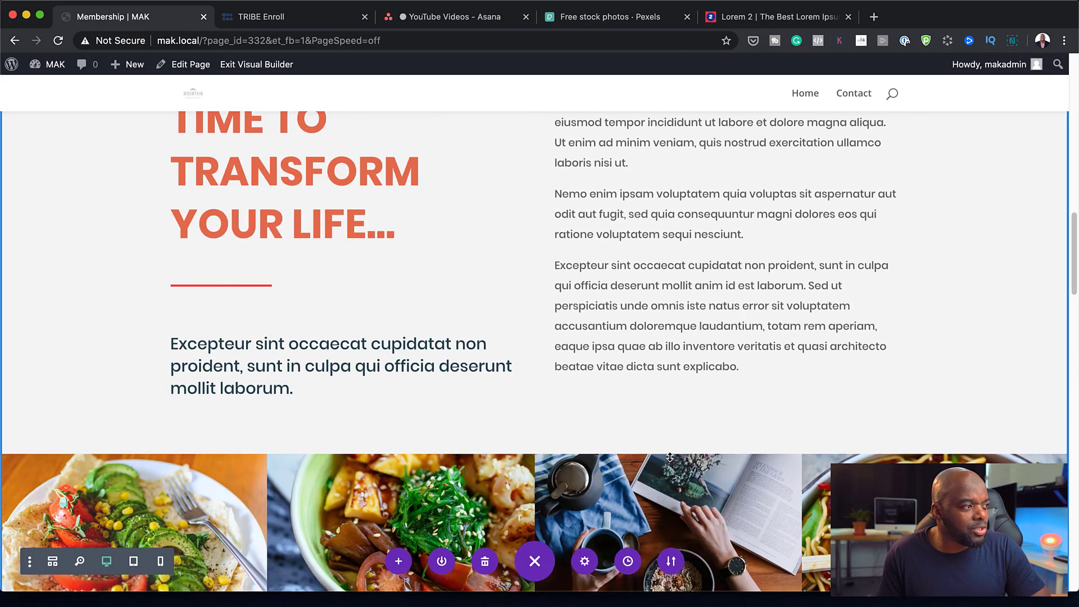
{"action": "scroll", "coordinate": [670, 456], "scroll_direction": "up", "scroll_amount": 1}
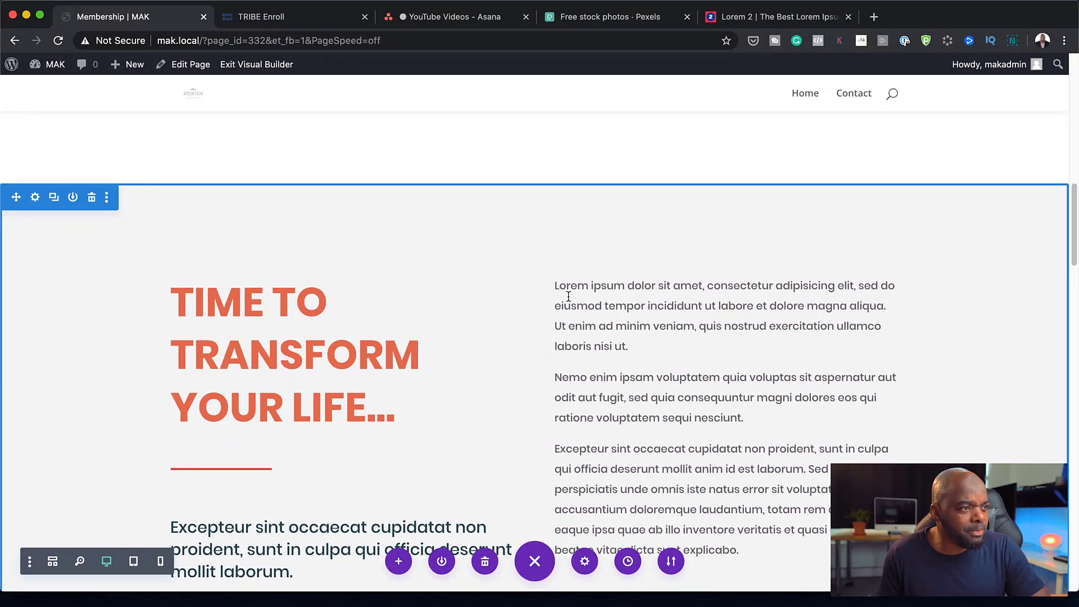
{"action": "left_click", "coordinate": [35, 198]}
{"action": "left_click", "coordinate": [42, 207]}
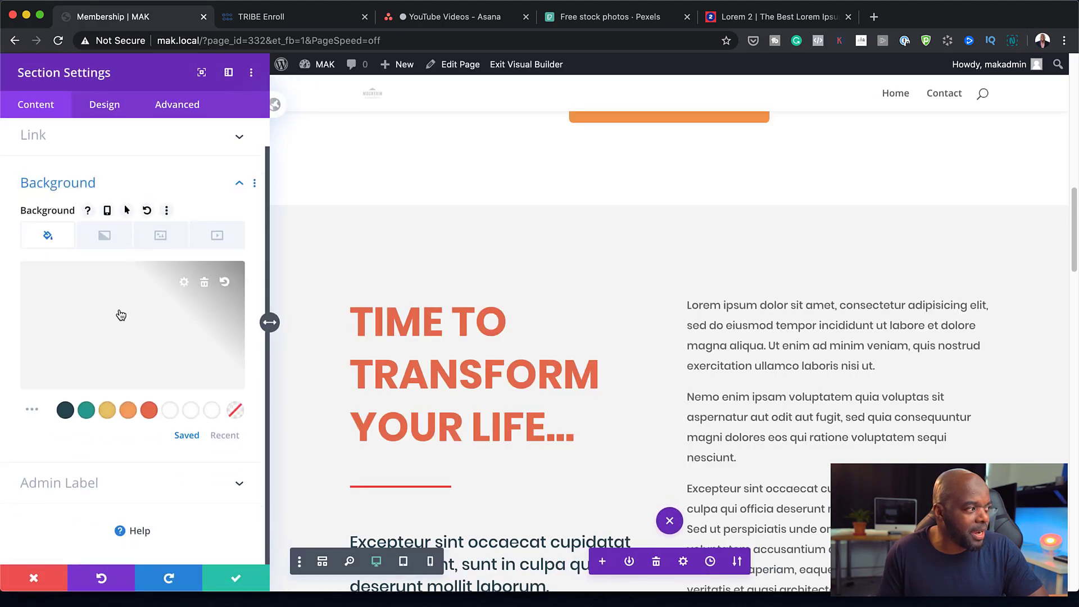
{"action": "left_click", "coordinate": [107, 411]}
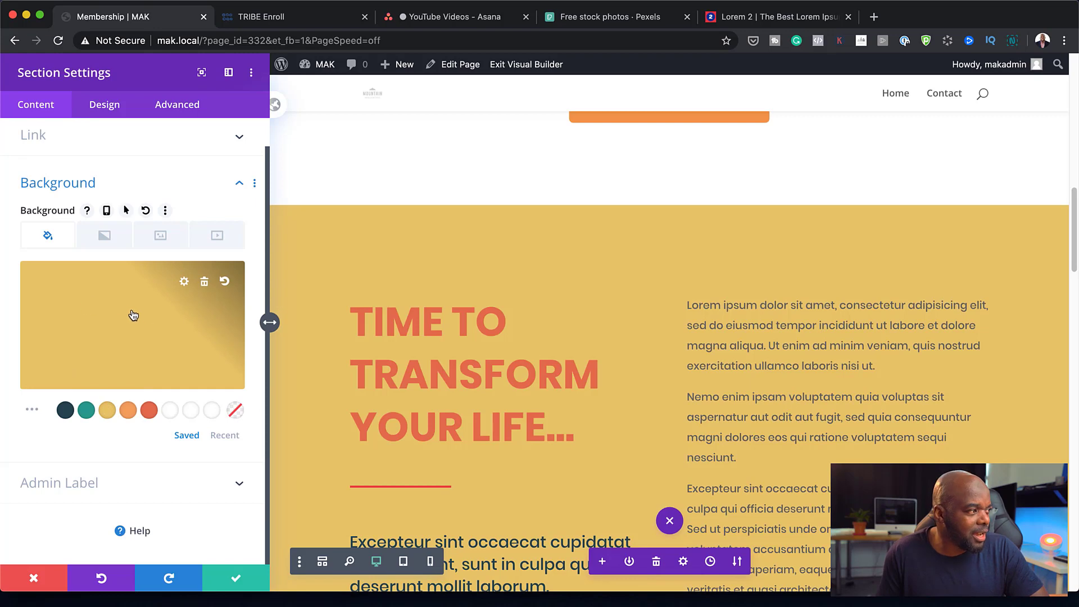
Step: Lower the opacity of the section's yellow background to 0.15 and save the section settings
{"action": "left_click", "coordinate": [106, 331]}
{"action": "mouse_move", "coordinate": [215, 319]}
{"action": "left_mouse_down"}
{"action": "mouse_move", "coordinate": [208, 377]}
{"action": "mouse_move", "coordinate": [212, 323]}
{"action": "left_mouse_up"}
{"action": "left_click", "coordinate": [107, 411]}
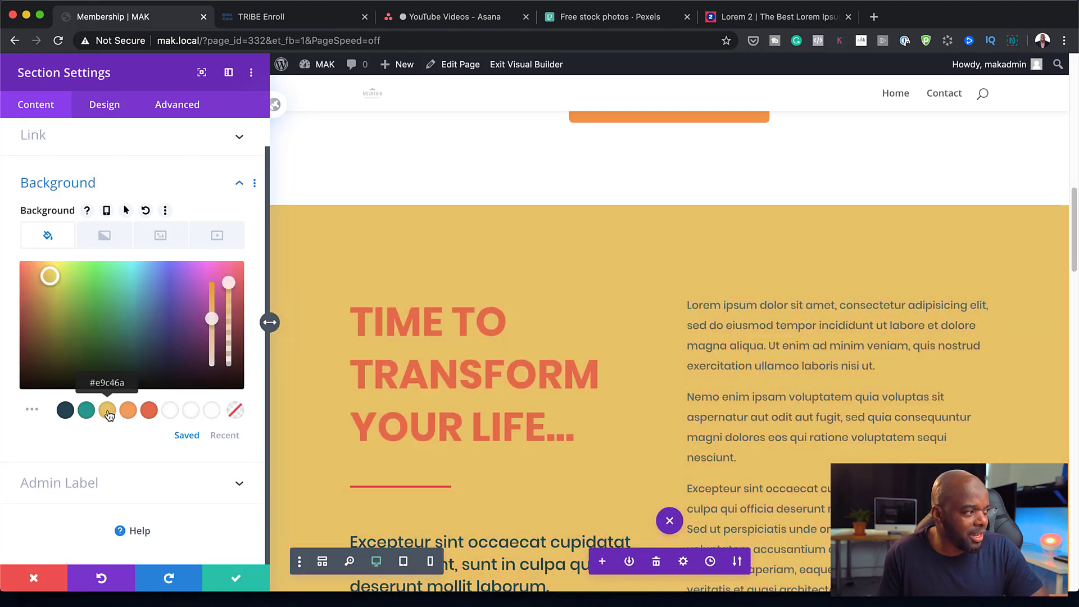
{"action": "left_click", "coordinate": [150, 338]}
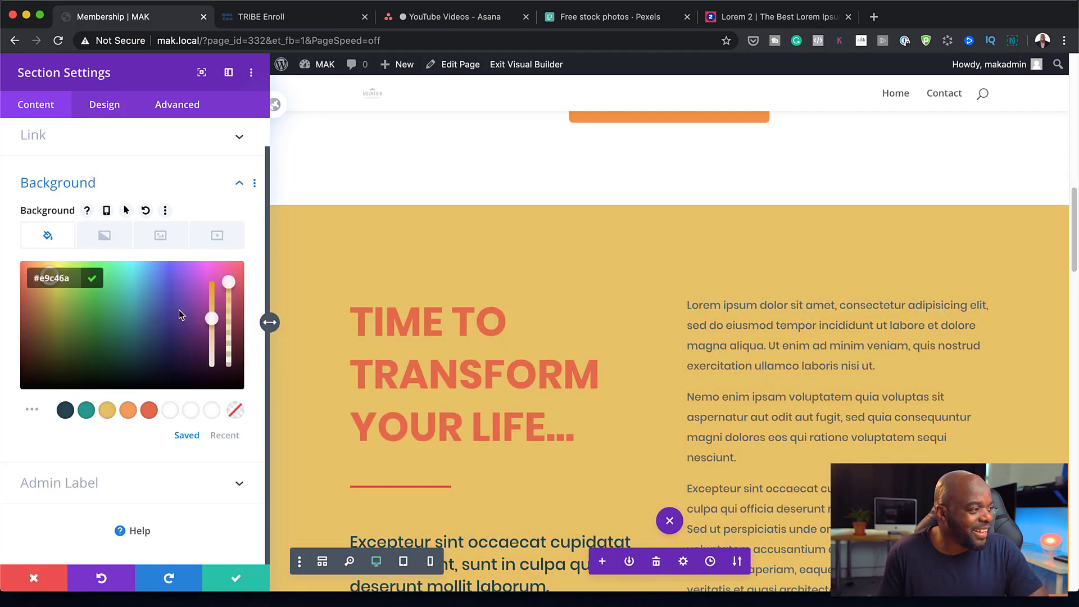
{"action": "left_click_drag", "start_coordinate": [230, 285], "coordinate": [231, 361]}
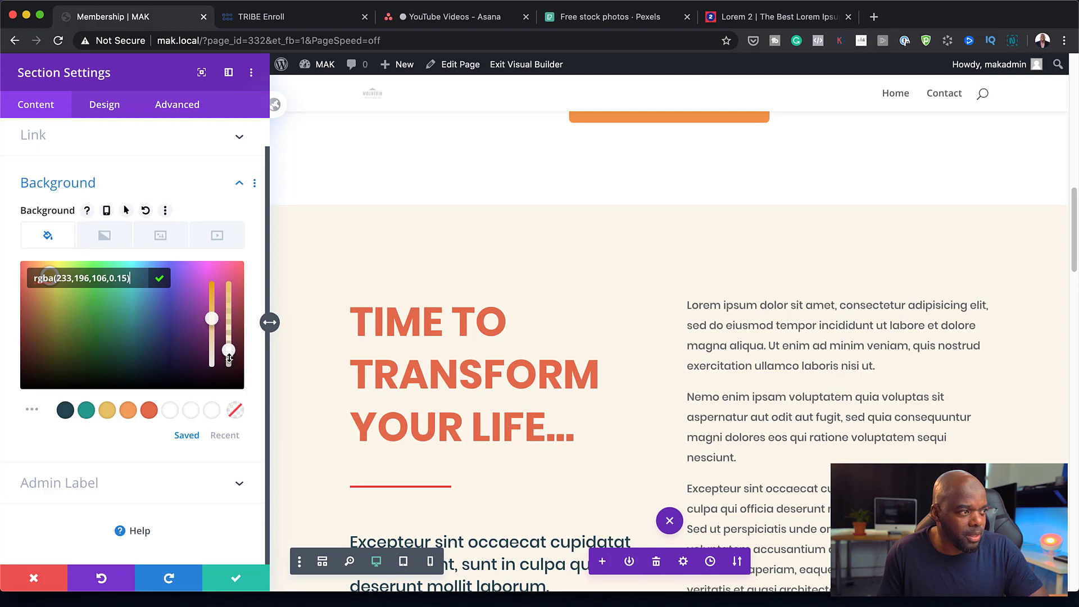
{"action": "left_click", "coordinate": [236, 578]}
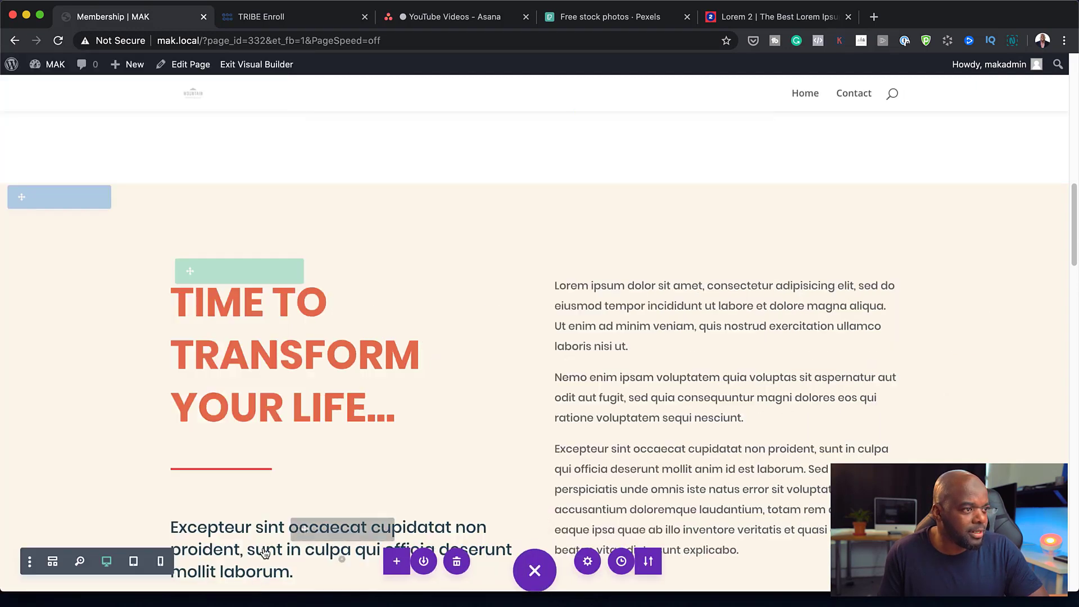
Step: Review the whole page from the HEALTHY BODY HEALTHY MIND hero through the membership cards, food gallery and video, and return to the hero
{"action": "scroll", "coordinate": [741, 328], "scroll_direction": "up", "scroll_amount": 10}
{"action": "scroll", "coordinate": [741, 328], "scroll_direction": "up", "scroll_amount": 5}
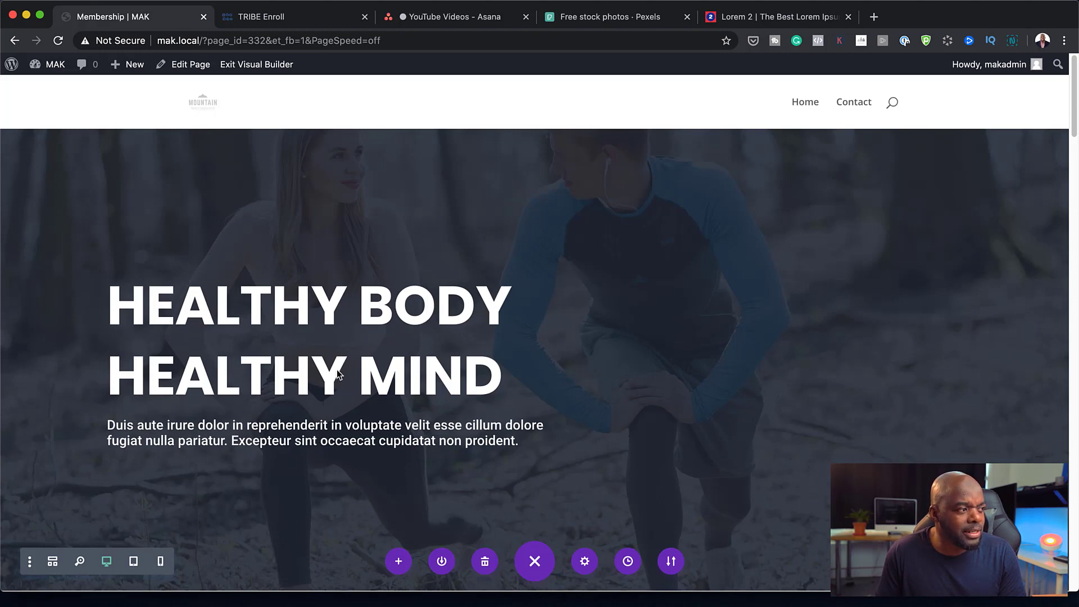
{"action": "scroll", "coordinate": [472, 365], "scroll_direction": "down", "scroll_amount": 3}
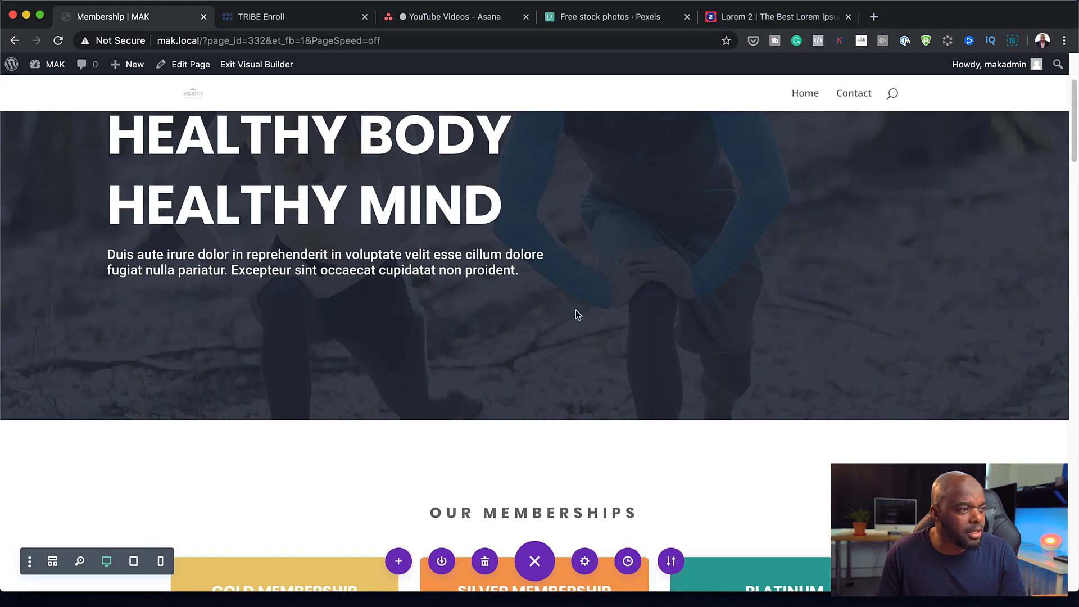
{"action": "scroll", "coordinate": [662, 382], "scroll_direction": "down", "scroll_amount": 6}
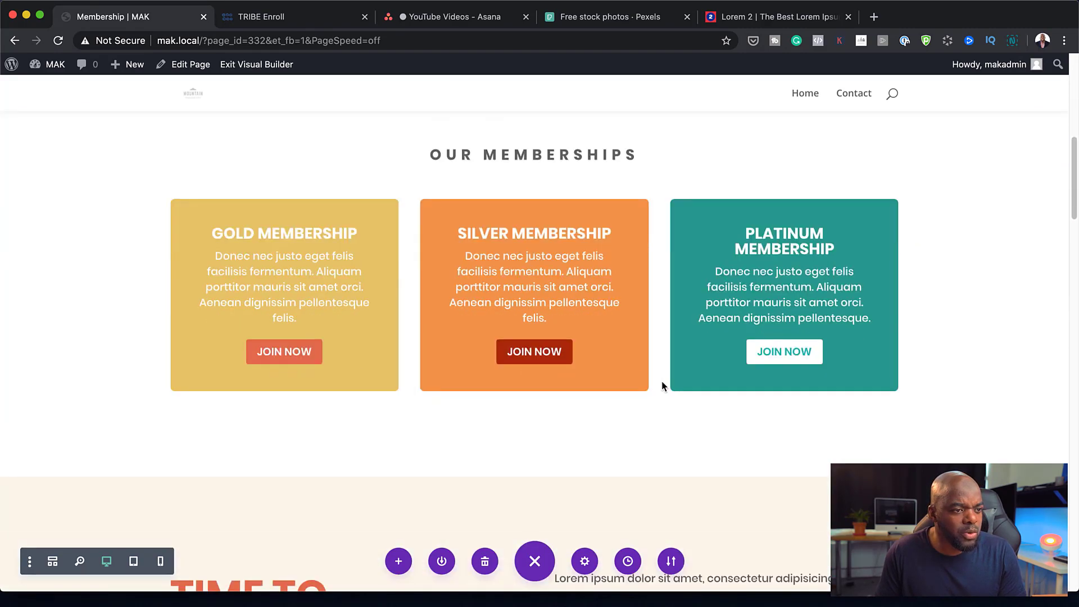
{"action": "scroll", "coordinate": [662, 380], "scroll_direction": "down", "scroll_amount": 15}
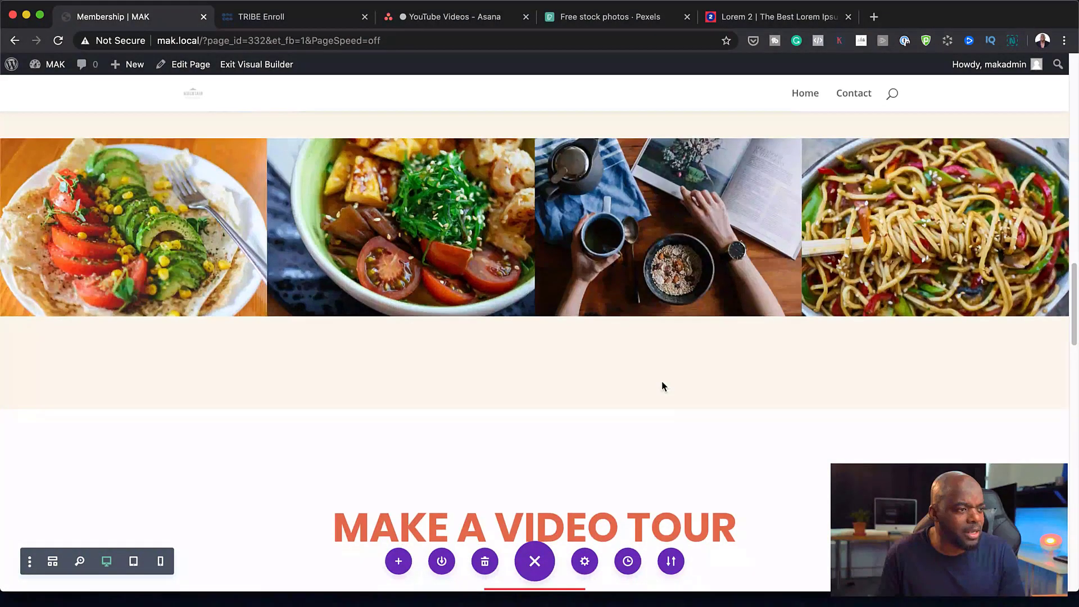
{"action": "scroll", "coordinate": [661, 385], "scroll_direction": "down", "scroll_amount": 2}
{"action": "scroll", "coordinate": [736, 386], "scroll_direction": "down", "scroll_amount": 2}
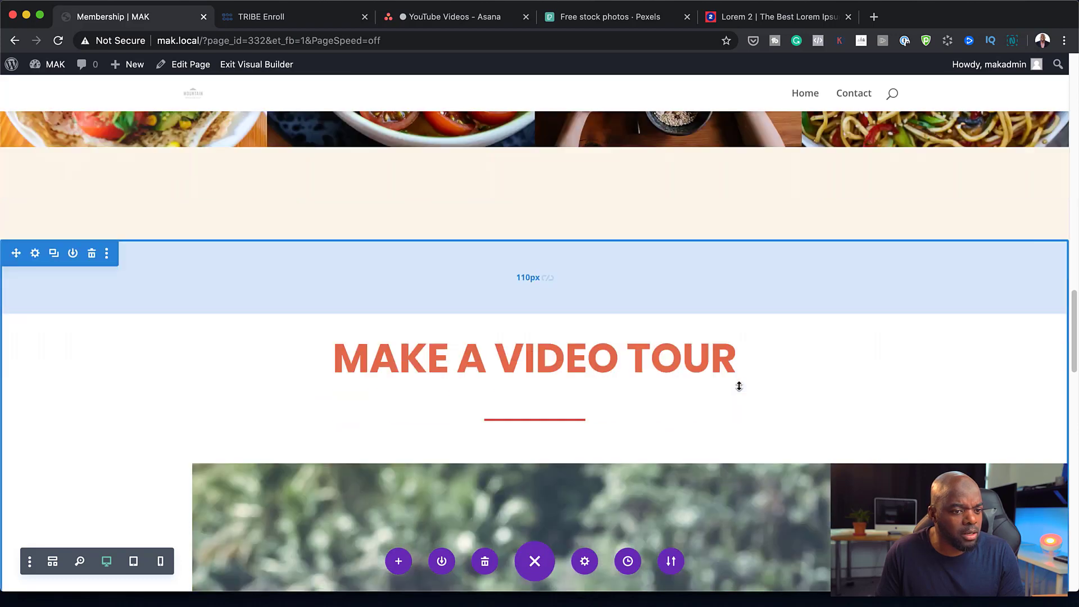
{"action": "scroll", "coordinate": [738, 386], "scroll_direction": "down", "scroll_amount": 8}
{"action": "scroll", "coordinate": [739, 386], "scroll_direction": "up", "scroll_amount": 15}
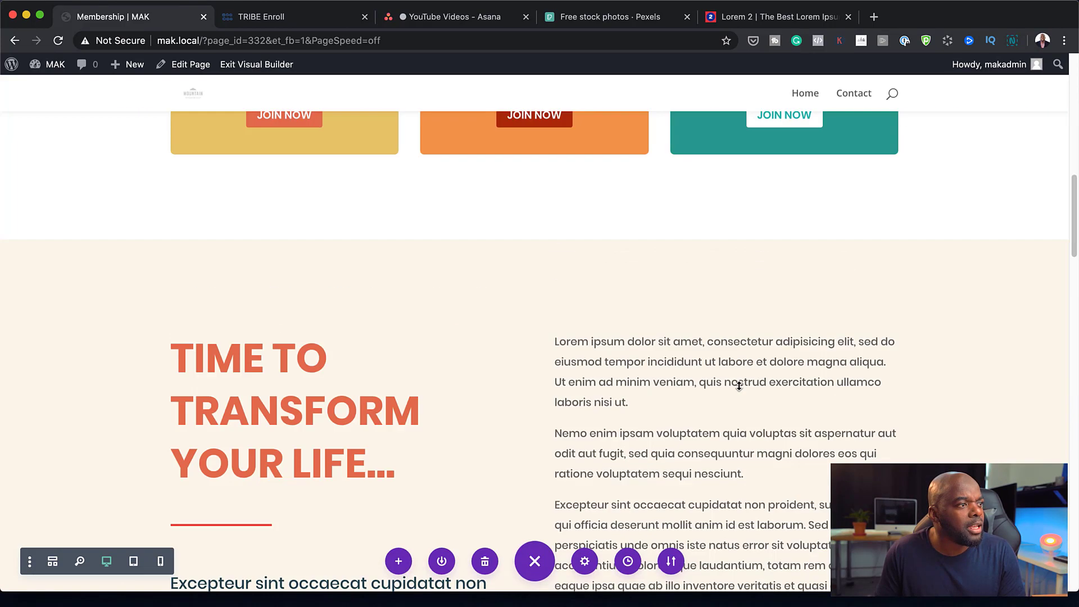
{"action": "scroll", "coordinate": [739, 386], "scroll_direction": "up", "scroll_amount": 10}
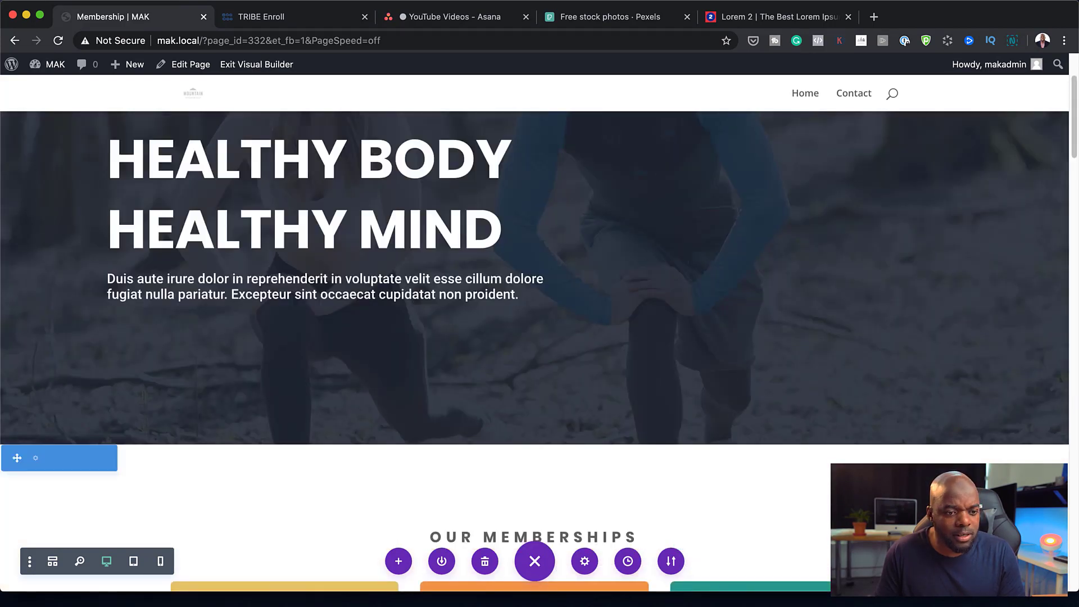
Step: Open the settings of the Hero module in the Hero Section and set its body font to Poppins
{"action": "left_click", "coordinate": [52, 560]}
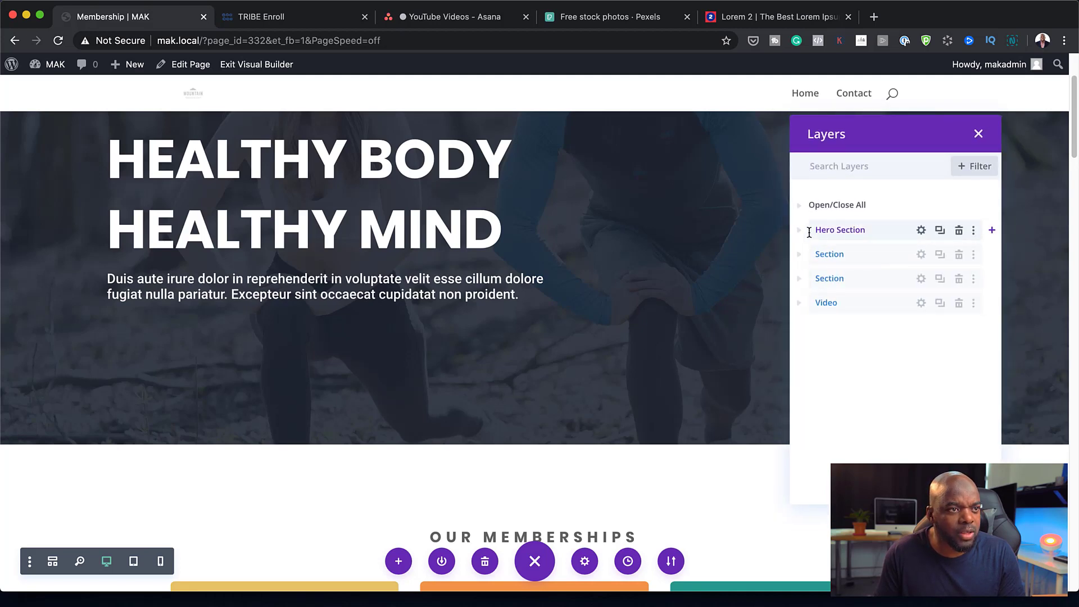
{"action": "left_click", "coordinate": [799, 231]}
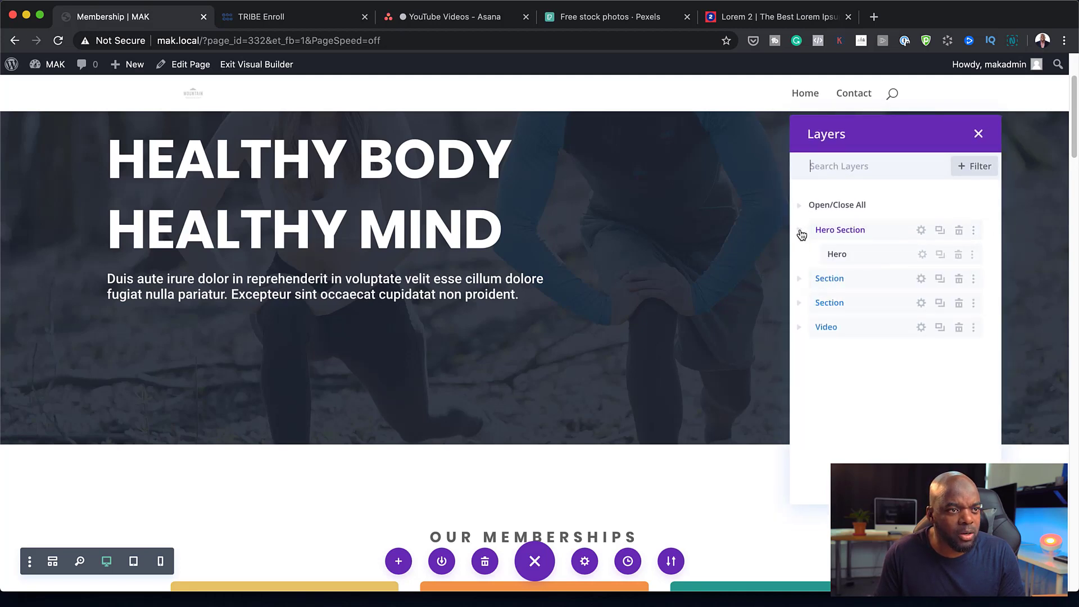
{"action": "left_click", "coordinate": [920, 256]}
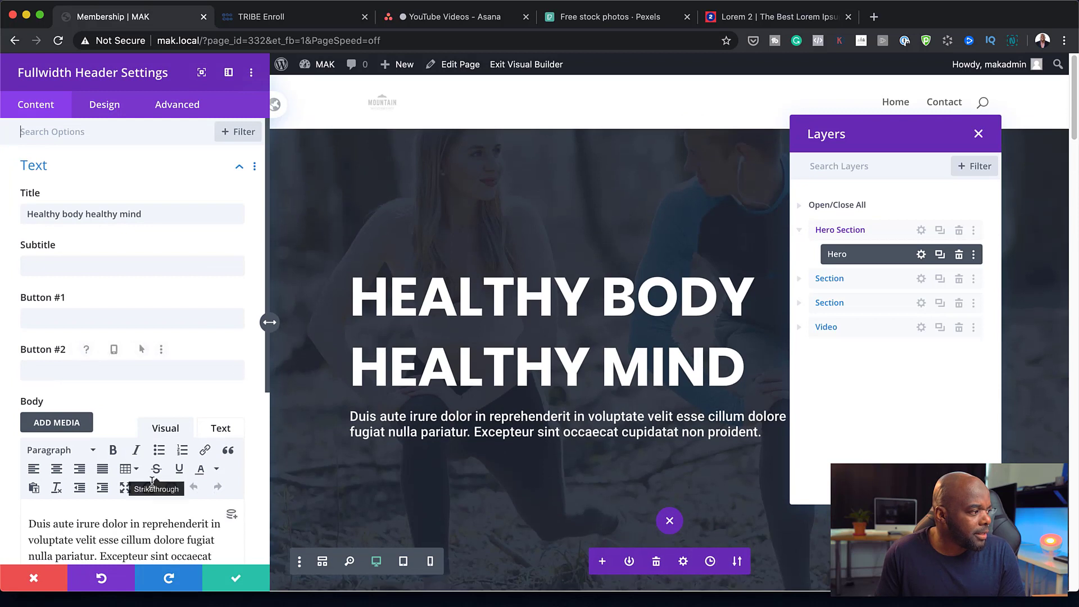
{"action": "scroll", "coordinate": [124, 295], "scroll_direction": "down", "scroll_amount": 1}
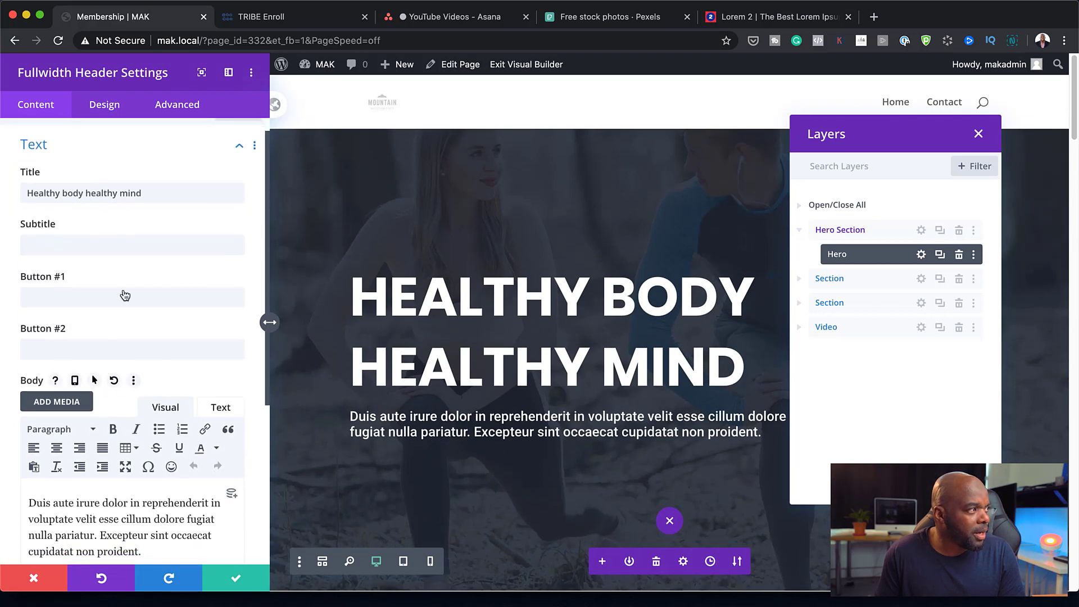
{"action": "left_click", "coordinate": [118, 114]}
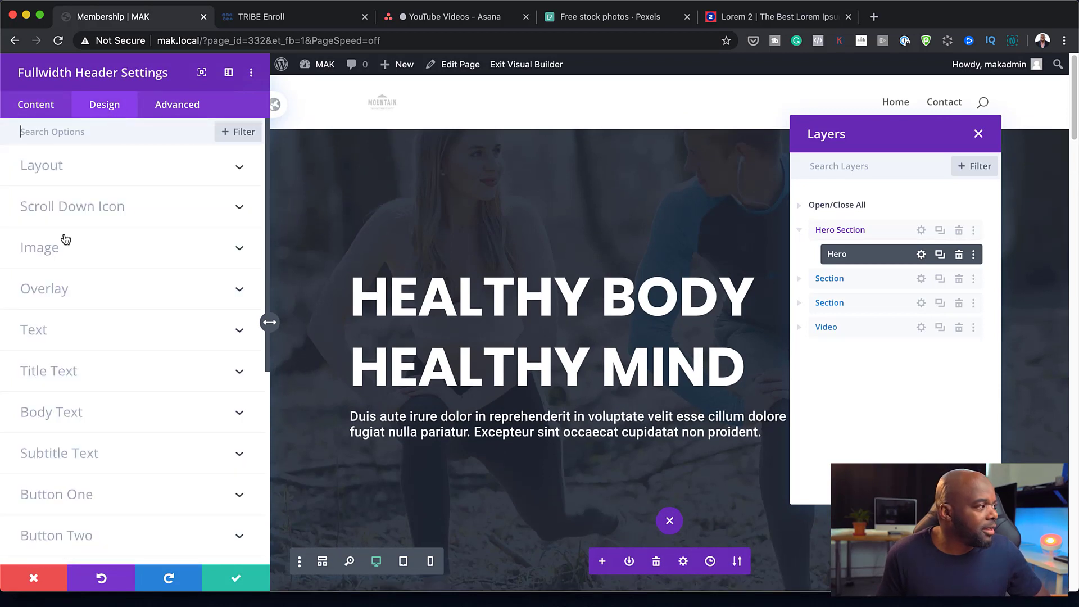
{"action": "left_click", "coordinate": [102, 415]}
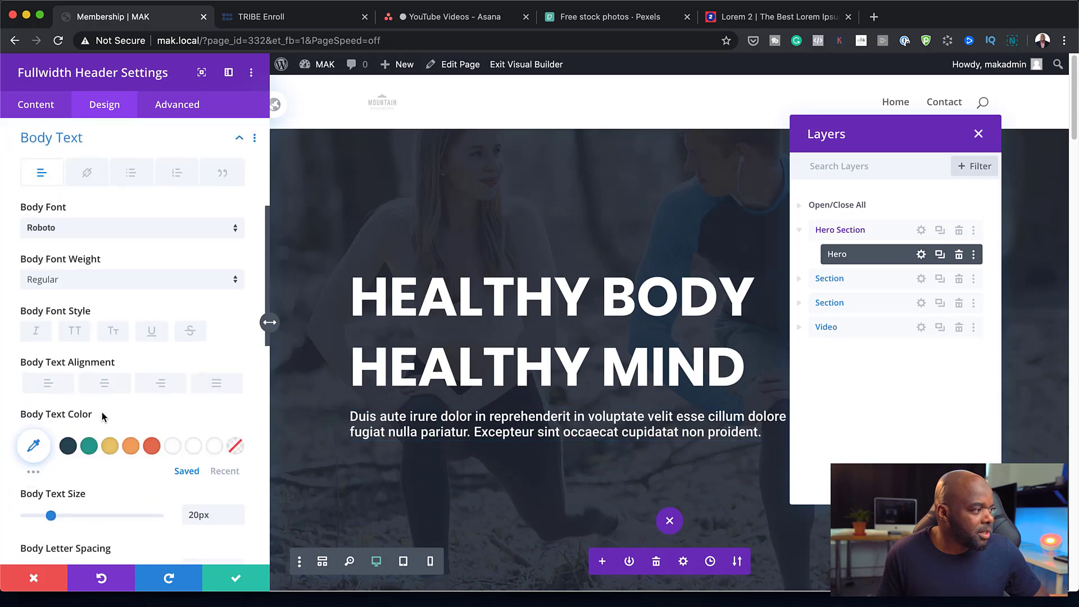
{"action": "left_click", "coordinate": [75, 228]}
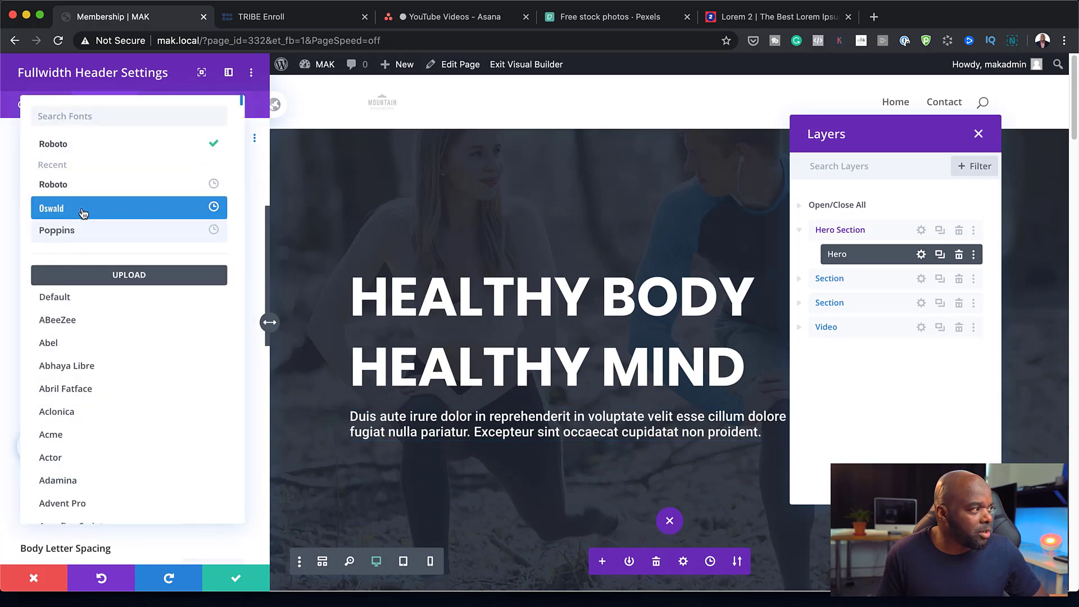
{"action": "left_click", "coordinate": [81, 236]}
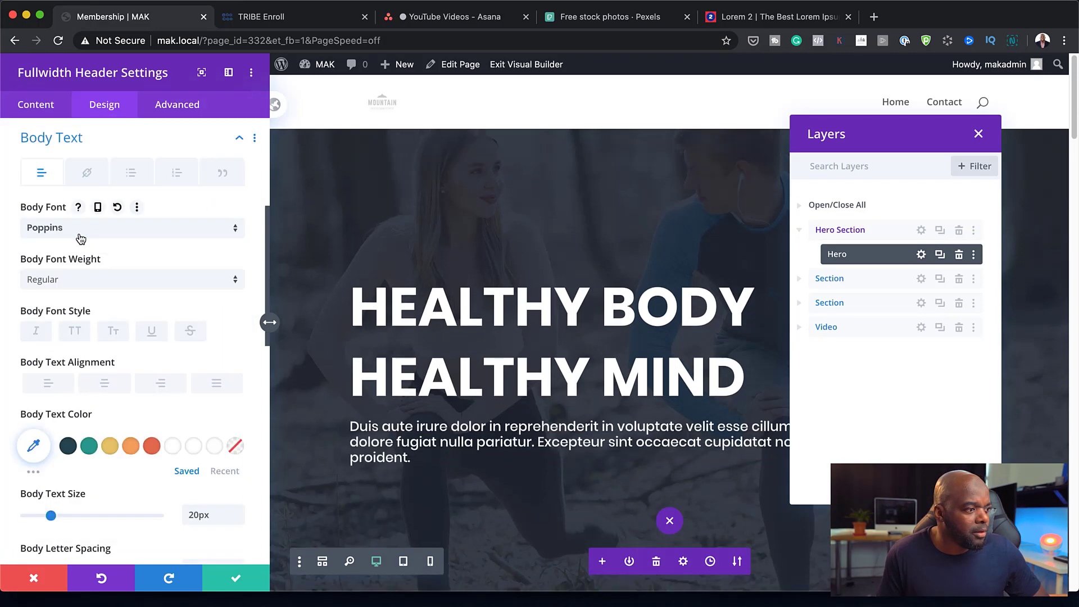
Step: Set the hero's body text color to the pale cream #ffebbd, get its hex code, and save the module
{"action": "left_click", "coordinate": [112, 449]}
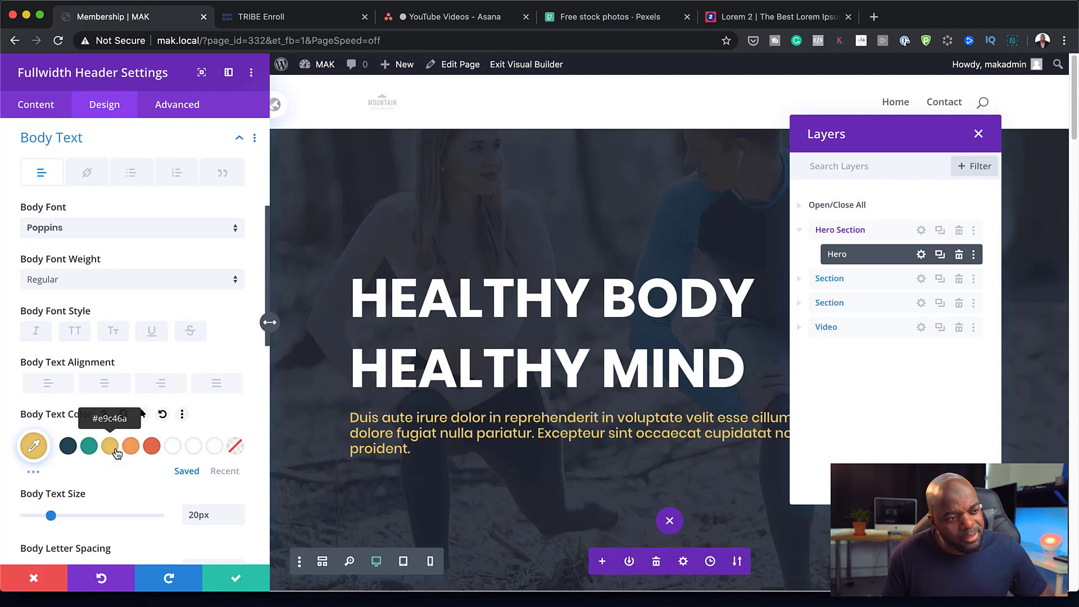
{"action": "left_click", "coordinate": [32, 471]}
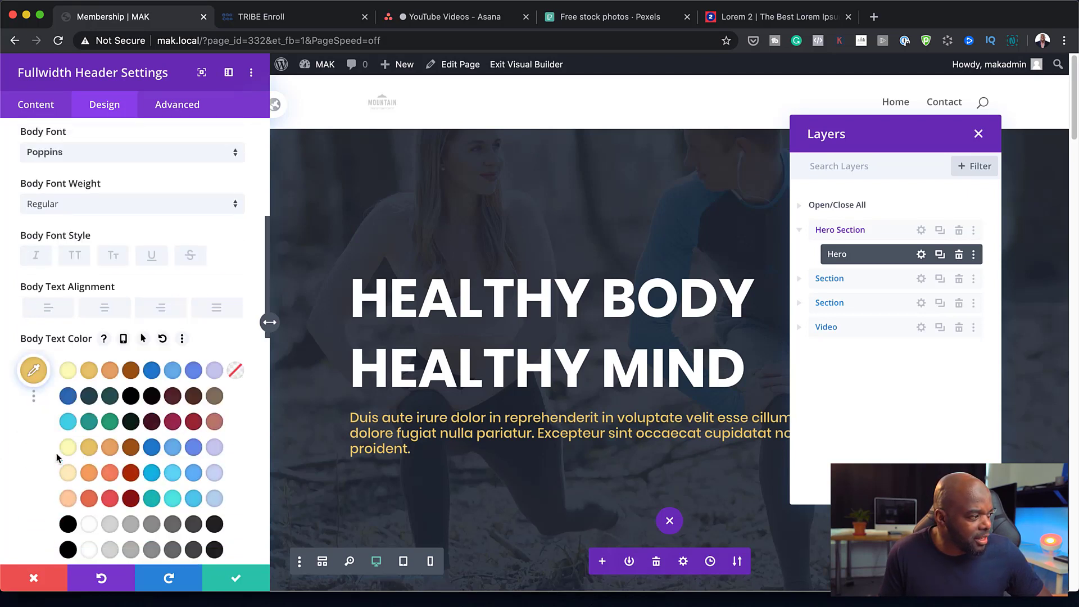
{"action": "left_click", "coordinate": [69, 429]}
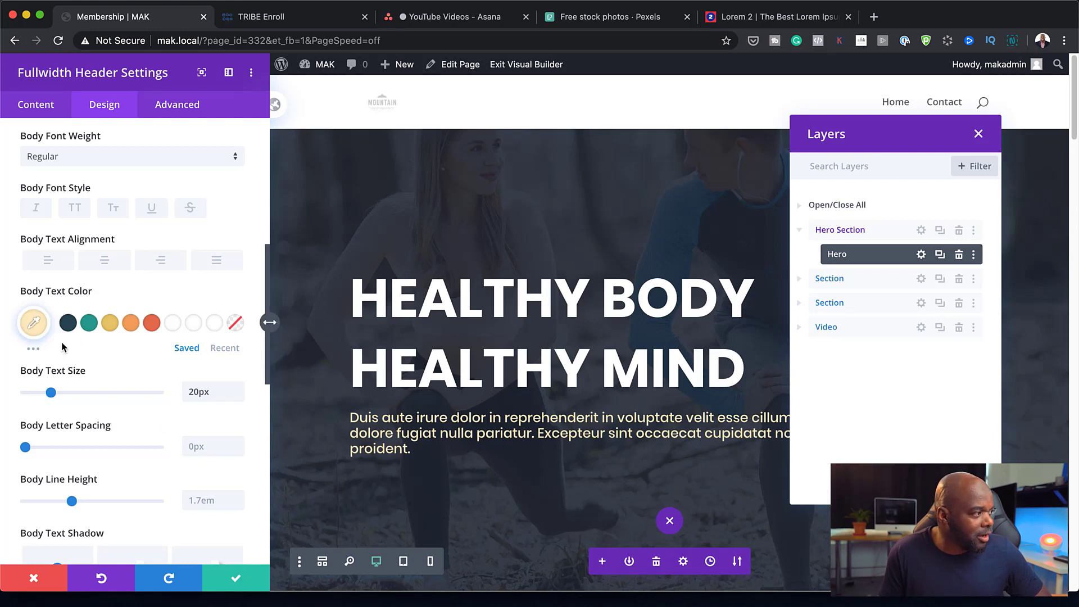
{"action": "left_click", "coordinate": [35, 325]}
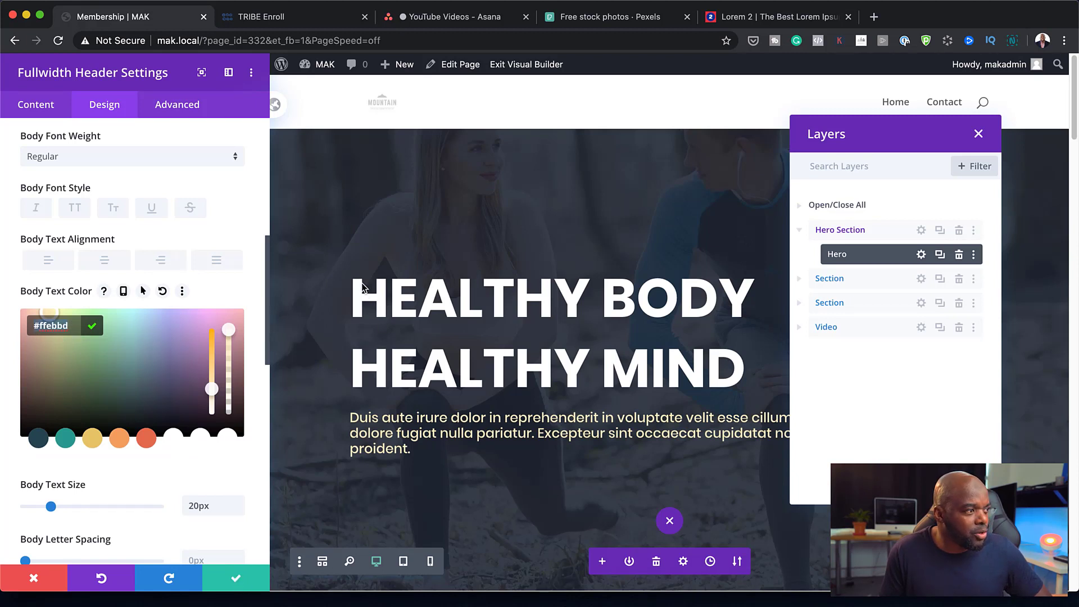
{"action": "scroll", "coordinate": [177, 271], "scroll_direction": "up", "scroll_amount": 7}
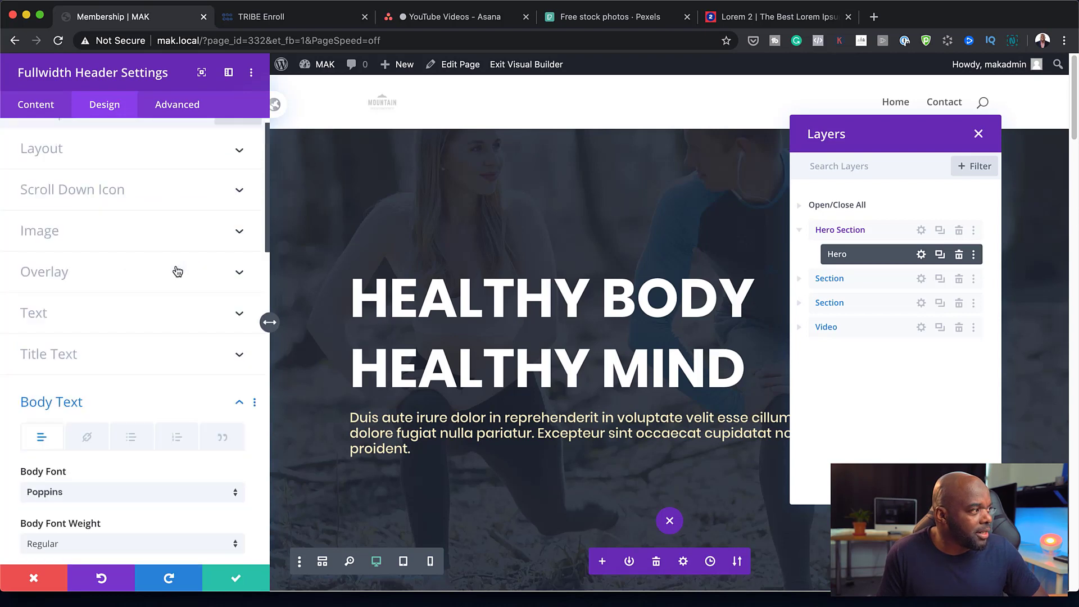
{"action": "scroll", "coordinate": [177, 271], "scroll_direction": "up", "scroll_amount": 1}
{"action": "left_click", "coordinate": [236, 578]}
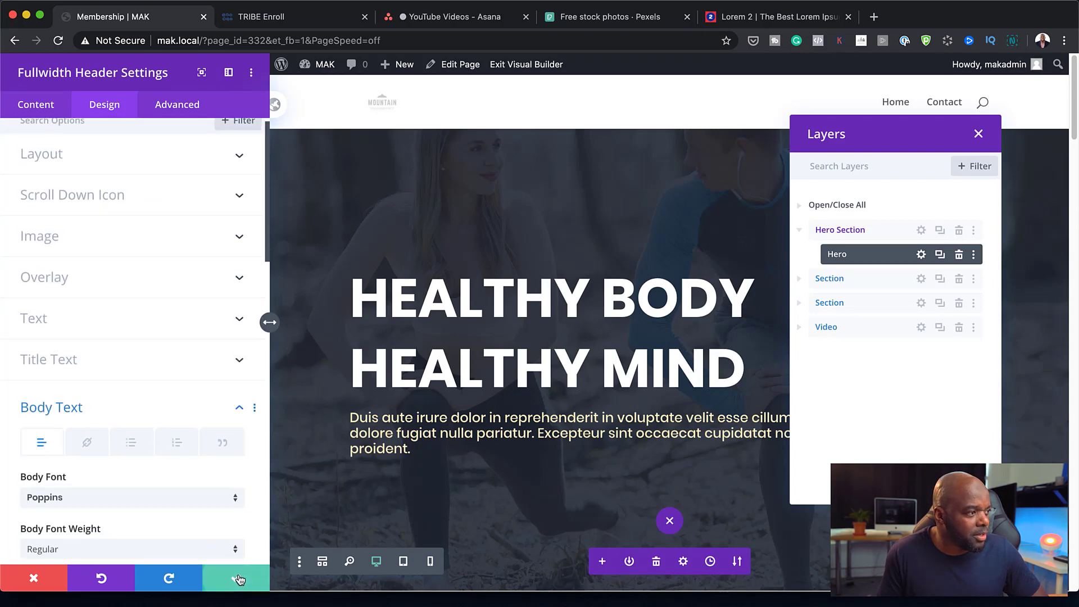
Step: Reopen the Hero module's settings and set the title text color to #ffebbd
{"action": "scroll", "coordinate": [652, 461], "scroll_direction": "down", "scroll_amount": 5}
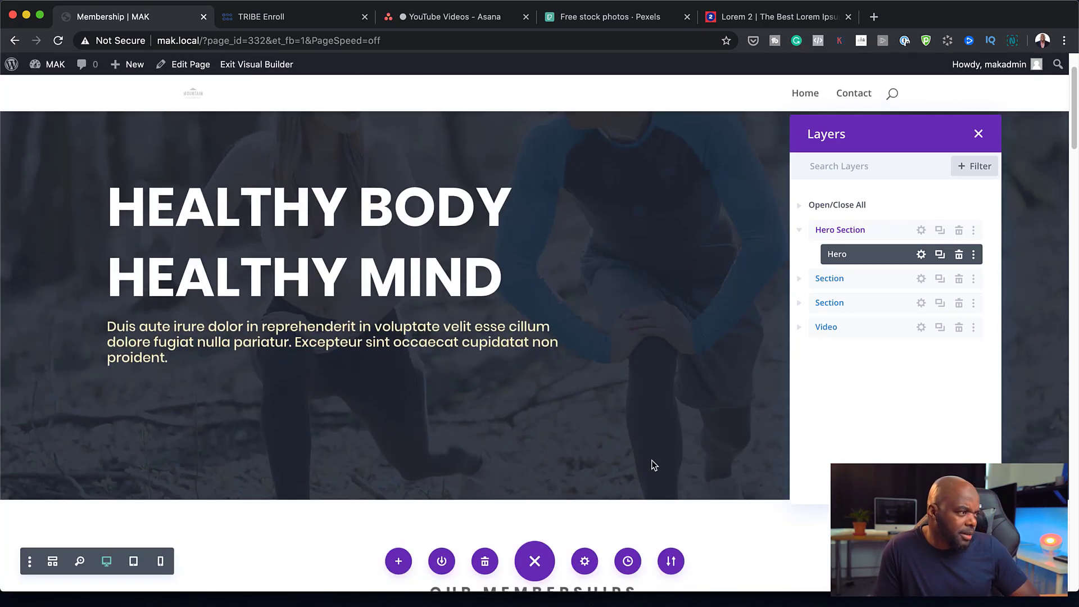
{"action": "scroll", "coordinate": [652, 459], "scroll_direction": "up", "scroll_amount": 3}
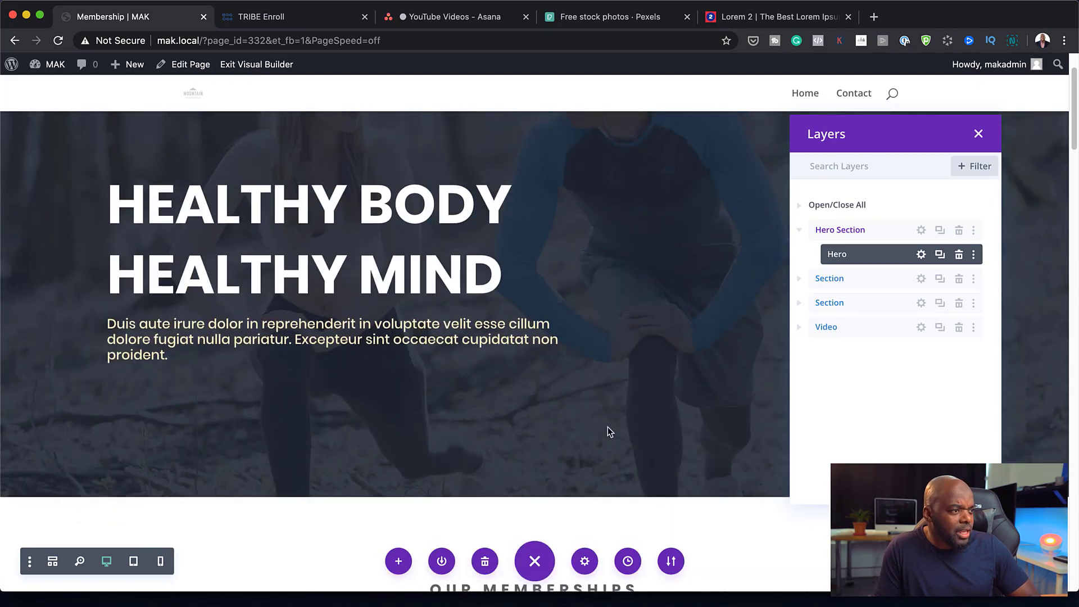
{"action": "left_click", "coordinate": [921, 254]}
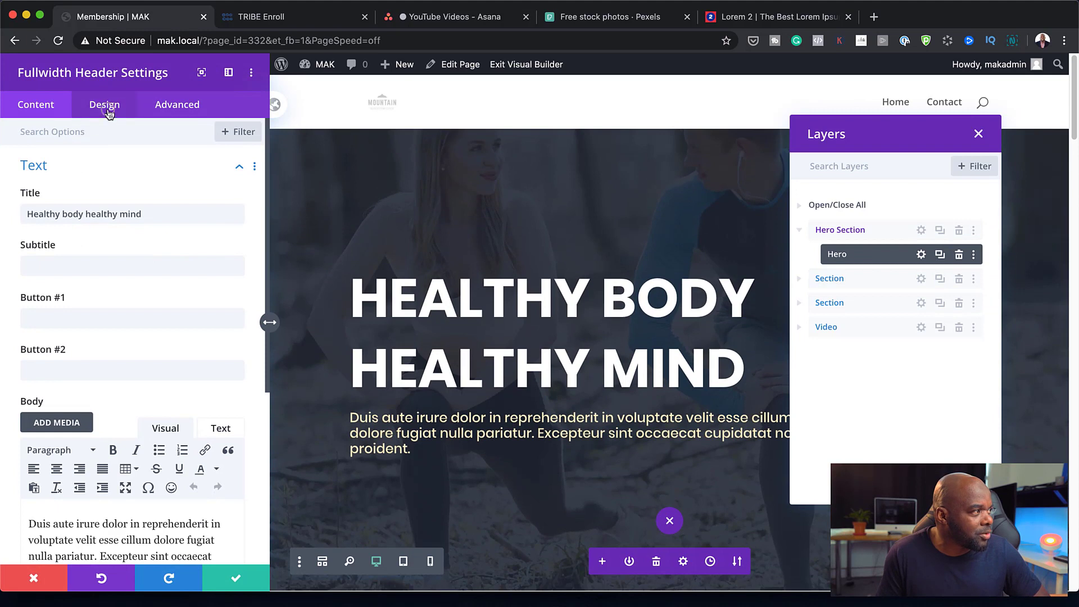
{"action": "left_click", "coordinate": [109, 111]}
{"action": "left_click", "coordinate": [62, 374]}
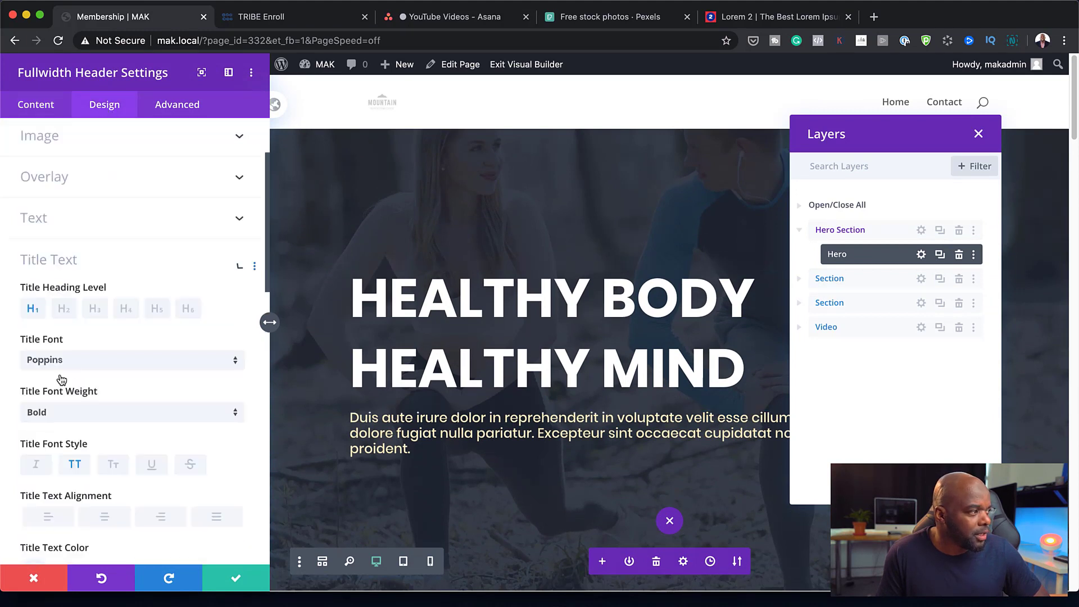
{"action": "left_click", "coordinate": [33, 457]}
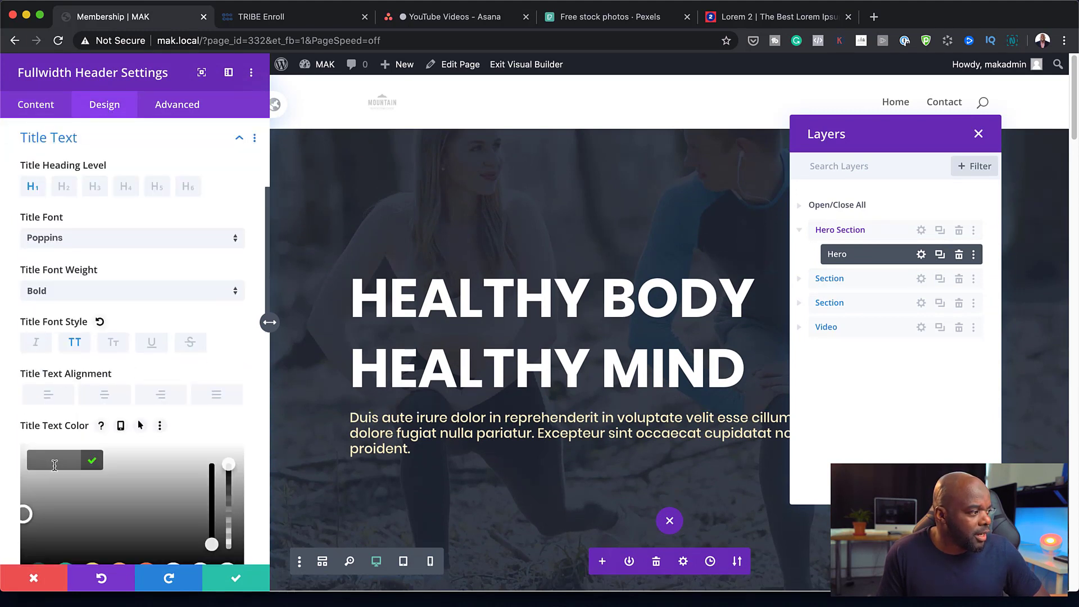
{"action": "type", "text": "#ffebbd"}
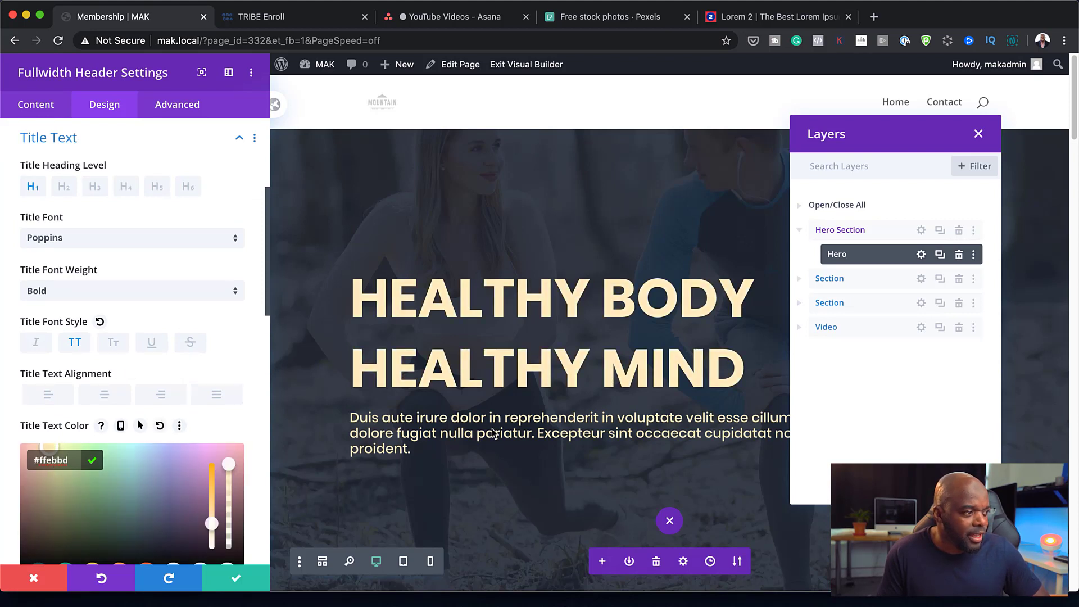
Step: Recolor the hero's body text from the light peach swatch #fdcaa0, lighten it to #fcefdb, and save the module
{"action": "scroll", "coordinate": [183, 413], "scroll_direction": "down", "scroll_amount": 3}
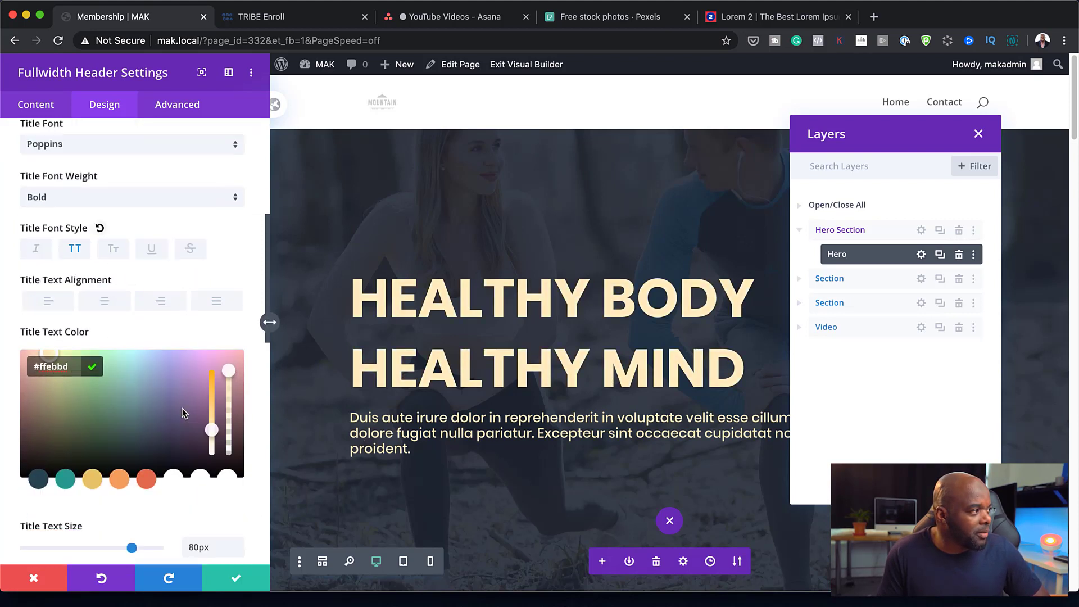
{"action": "scroll", "coordinate": [200, 446], "scroll_direction": "down", "scroll_amount": 9}
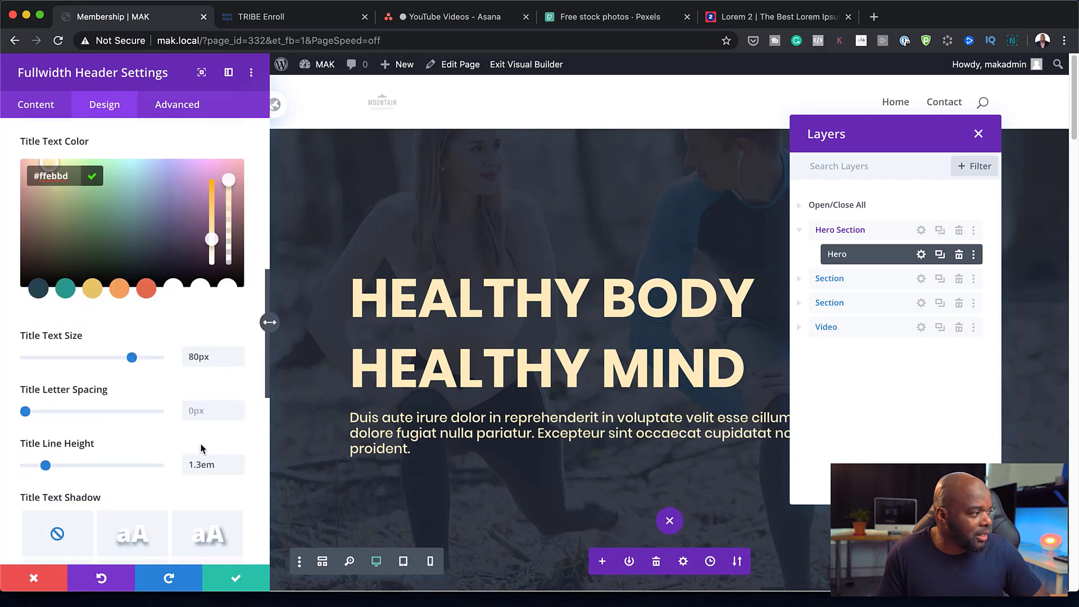
{"action": "scroll", "coordinate": [202, 447], "scroll_direction": "down", "scroll_amount": 5}
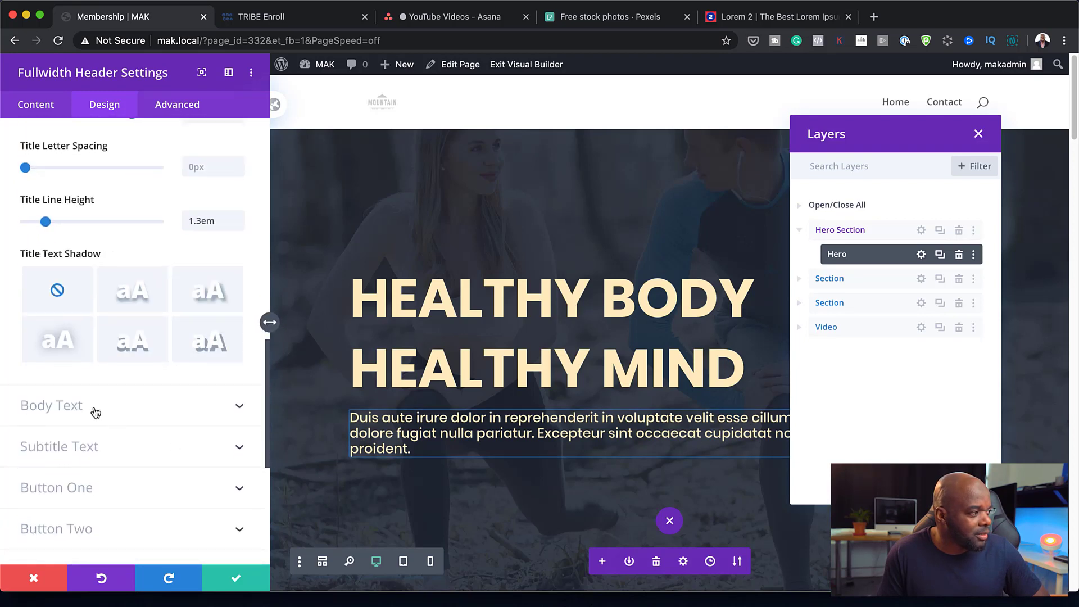
{"action": "left_click", "coordinate": [79, 409]}
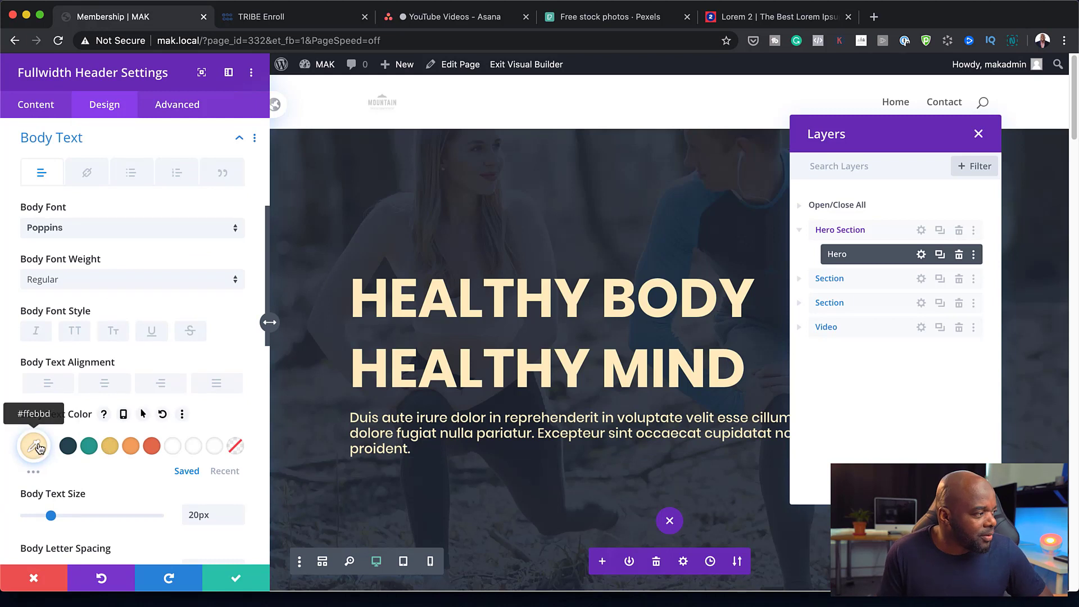
{"action": "left_click", "coordinate": [194, 448]}
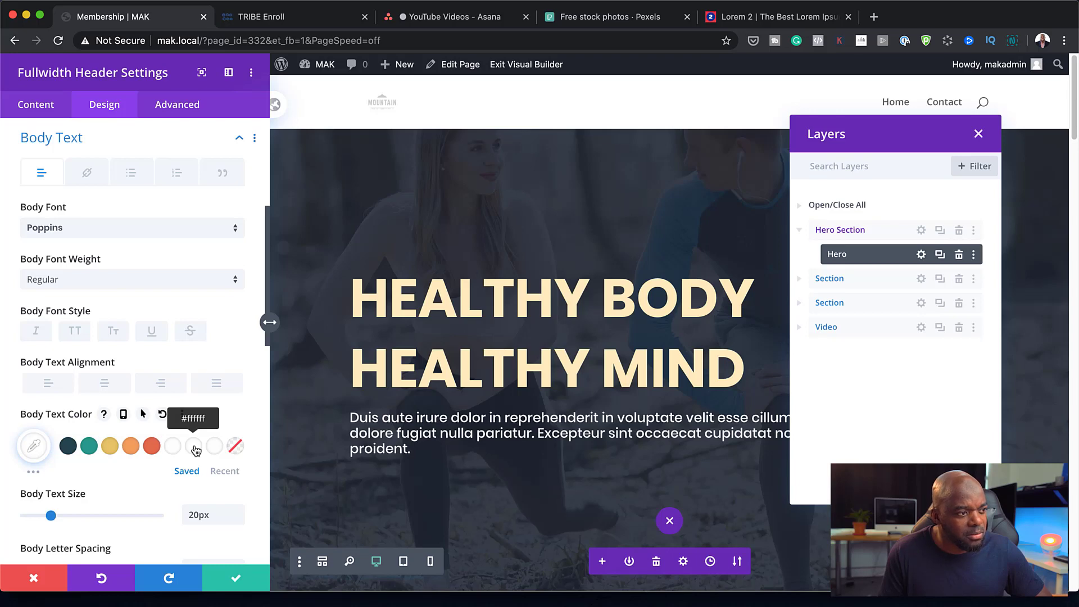
{"action": "left_click", "coordinate": [33, 471]}
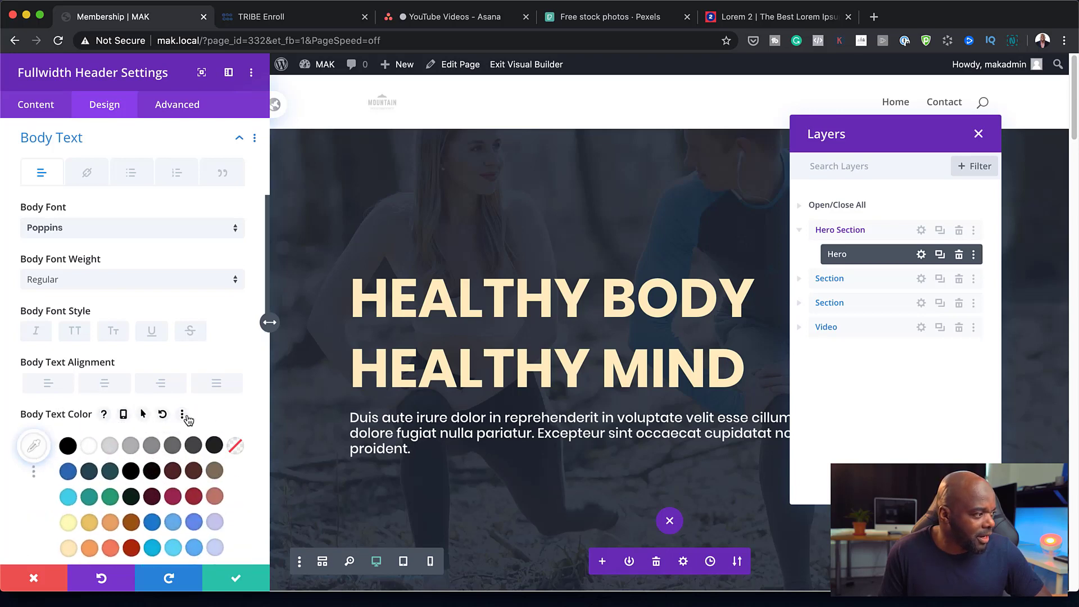
{"action": "scroll", "coordinate": [187, 419], "scroll_direction": "down", "scroll_amount": 5}
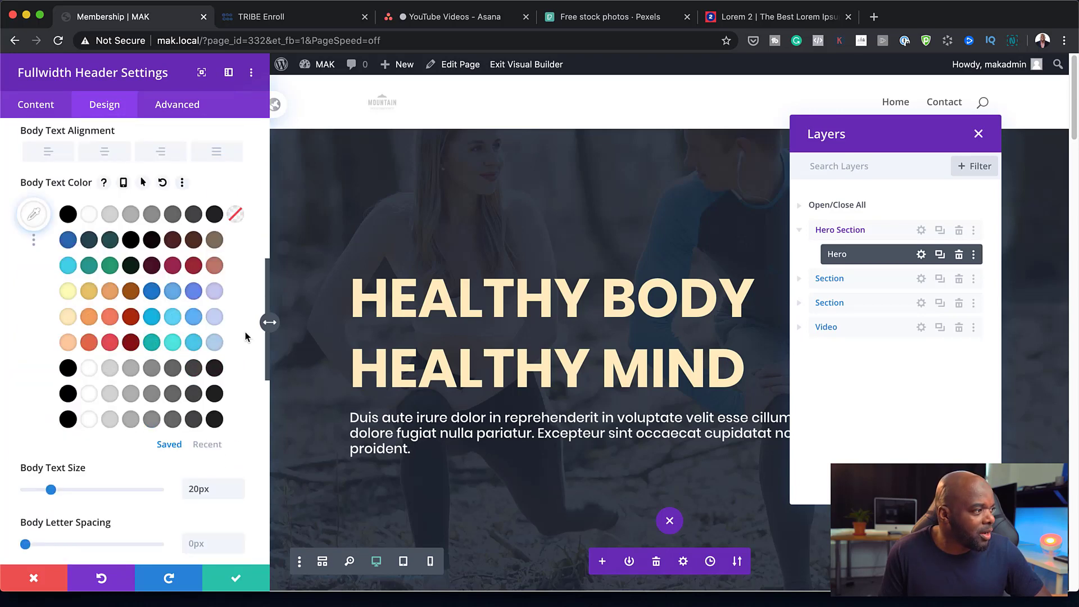
{"action": "left_click", "coordinate": [68, 343]}
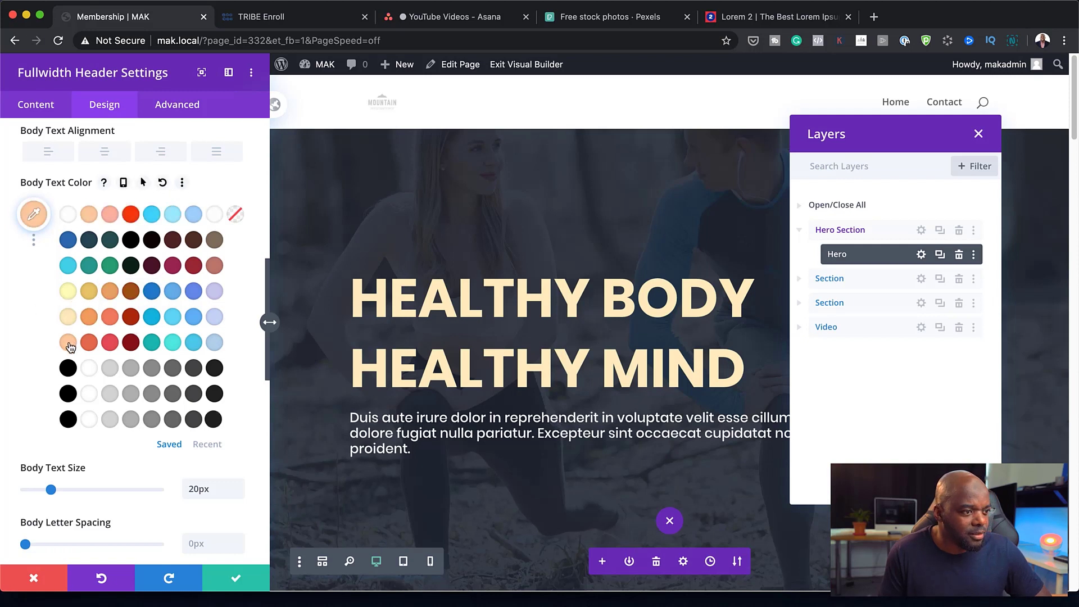
{"action": "left_click", "coordinate": [33, 217]}
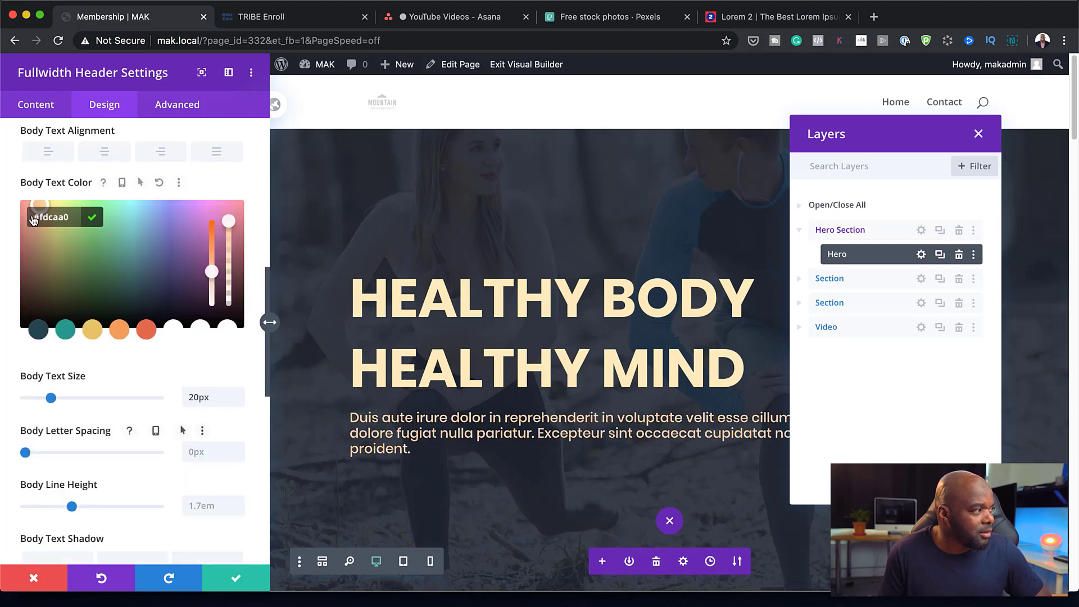
{"action": "left_click_drag", "start_coordinate": [225, 227], "coordinate": [243, 202]}
{"action": "left_click_drag", "start_coordinate": [211, 275], "coordinate": [219, 301]}
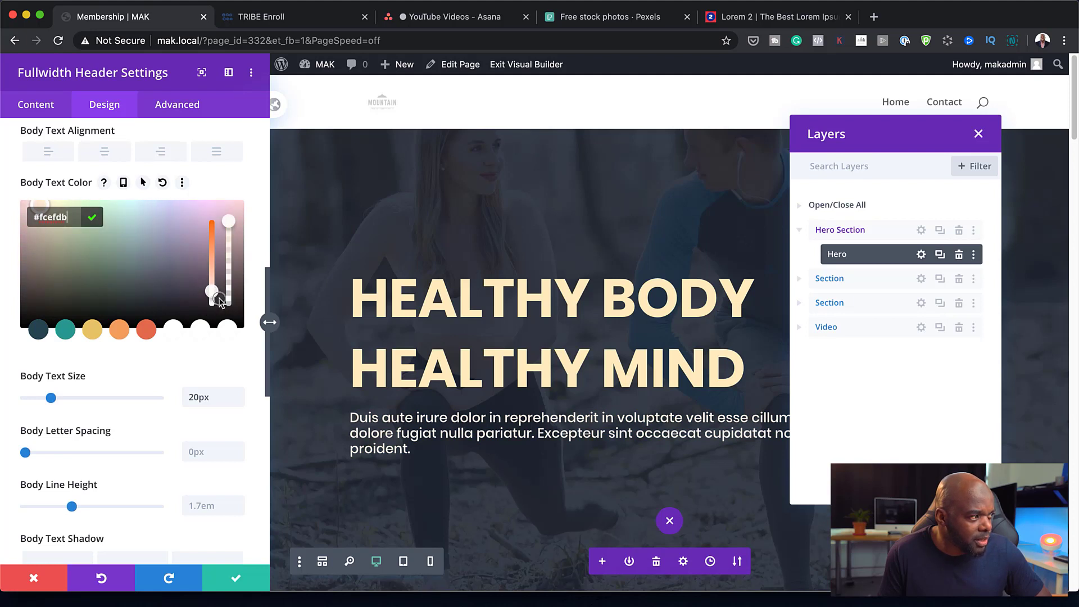
{"action": "left_click", "coordinate": [246, 590]}
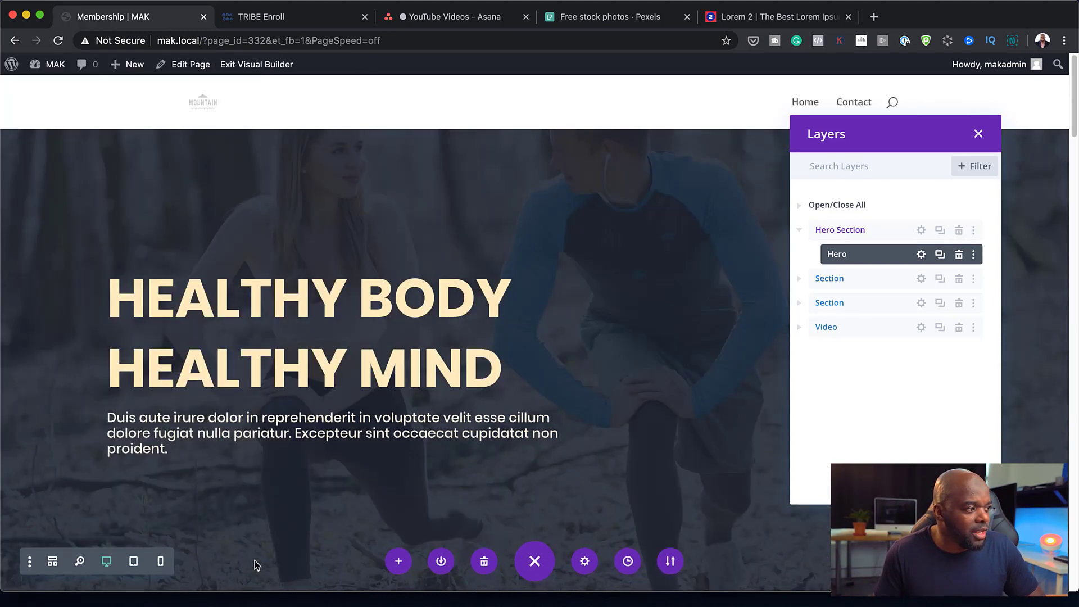
Step: Close the layers list, exit the visual builder, and review the live Membership page down to the membership cards
{"action": "left_click", "coordinate": [980, 136]}
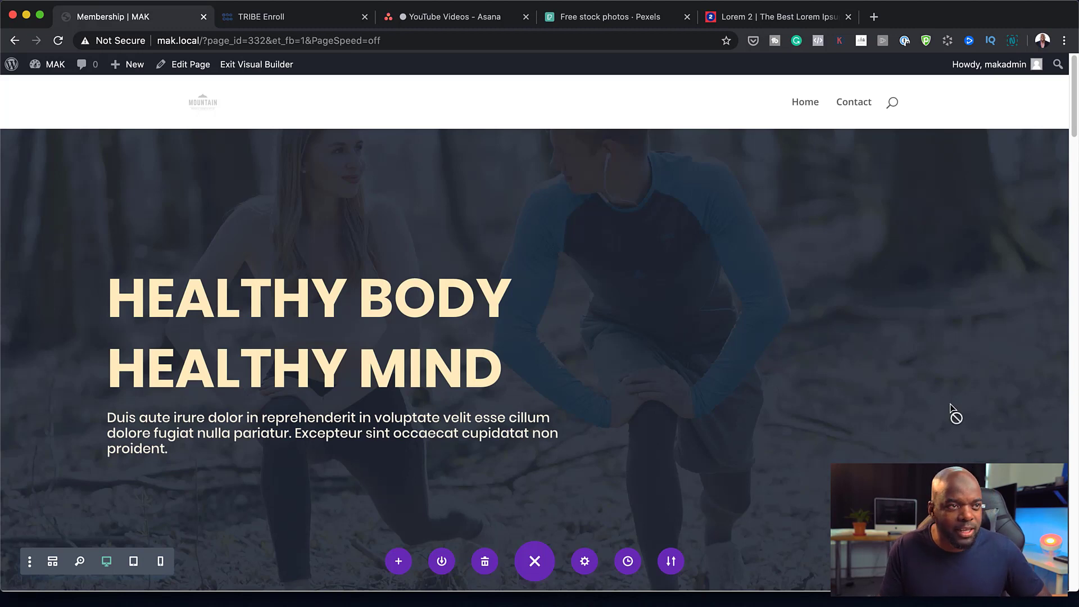
{"action": "left_click", "coordinate": [276, 65]}
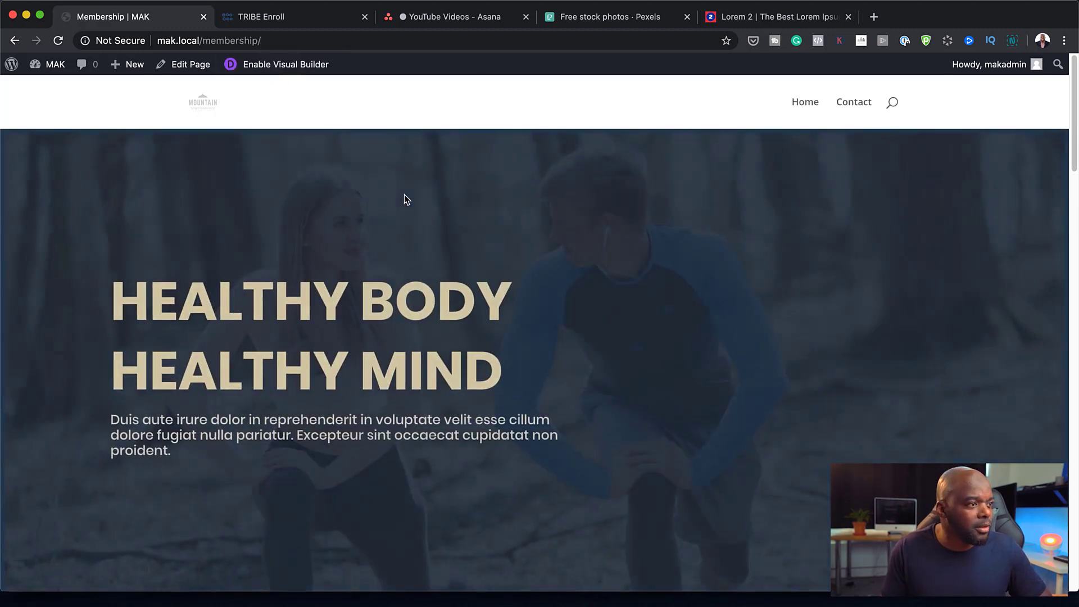
{"action": "scroll", "coordinate": [758, 343], "scroll_direction": "down", "scroll_amount": 1}
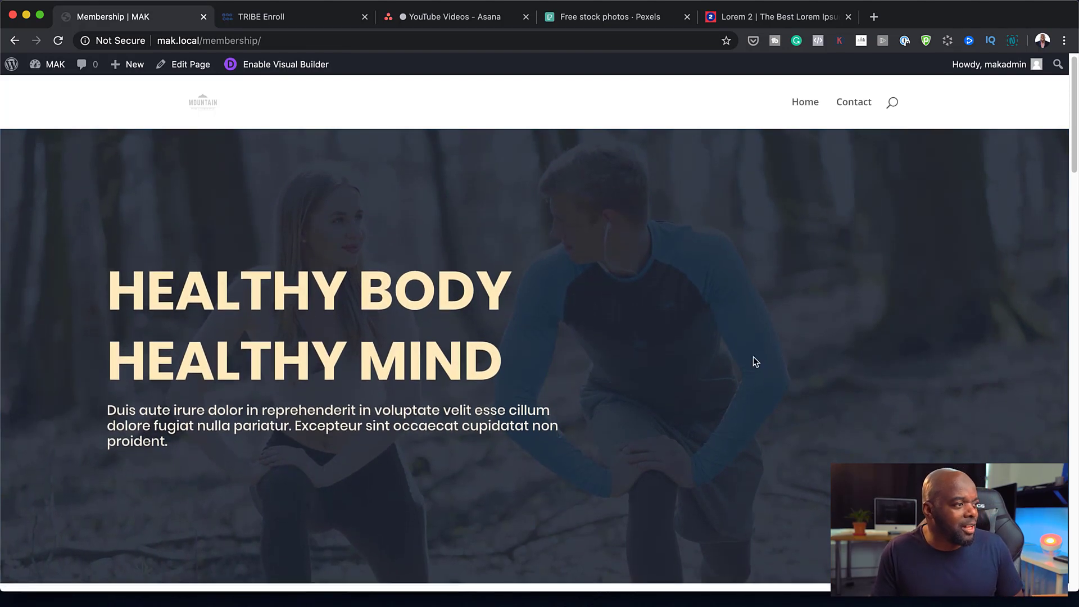
{"action": "scroll", "coordinate": [753, 355], "scroll_direction": "down", "scroll_amount": 8}
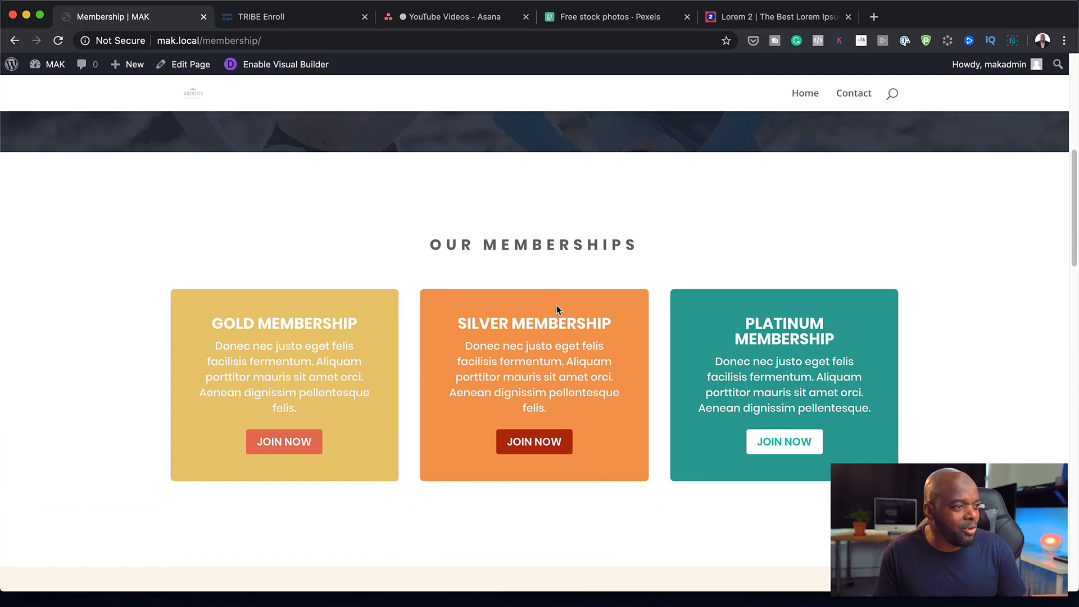
Step: Examine the rest of the live Membership page, from the membership cards through the transformation text, food gallery and video tour, and recheck it from the hero
{"action": "scroll", "coordinate": [950, 390], "scroll_direction": "down", "scroll_amount": 3}
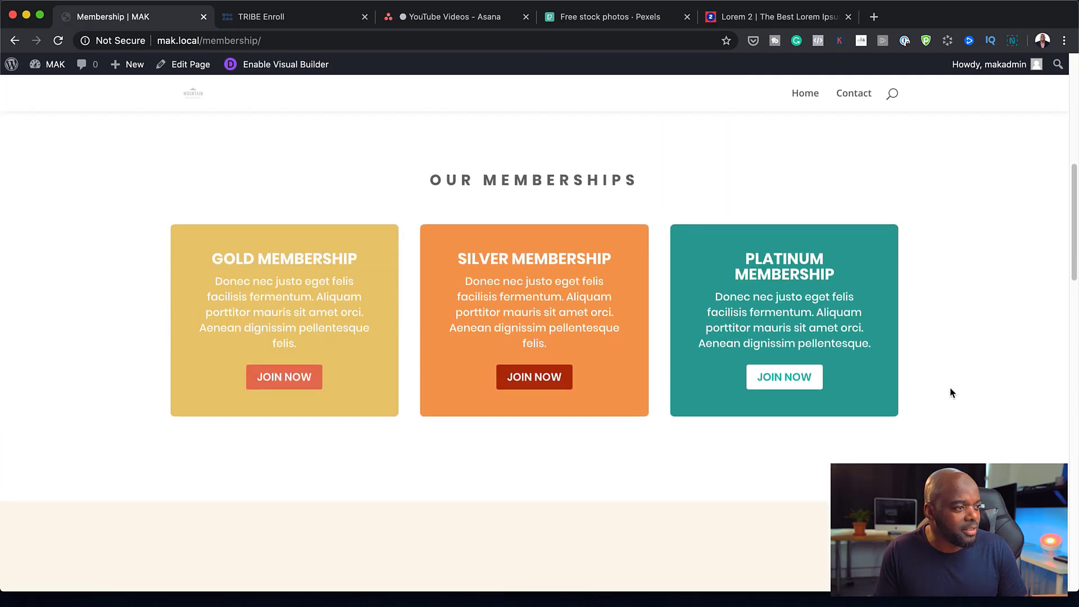
{"action": "scroll", "coordinate": [859, 319], "scroll_direction": "down", "scroll_amount": 3}
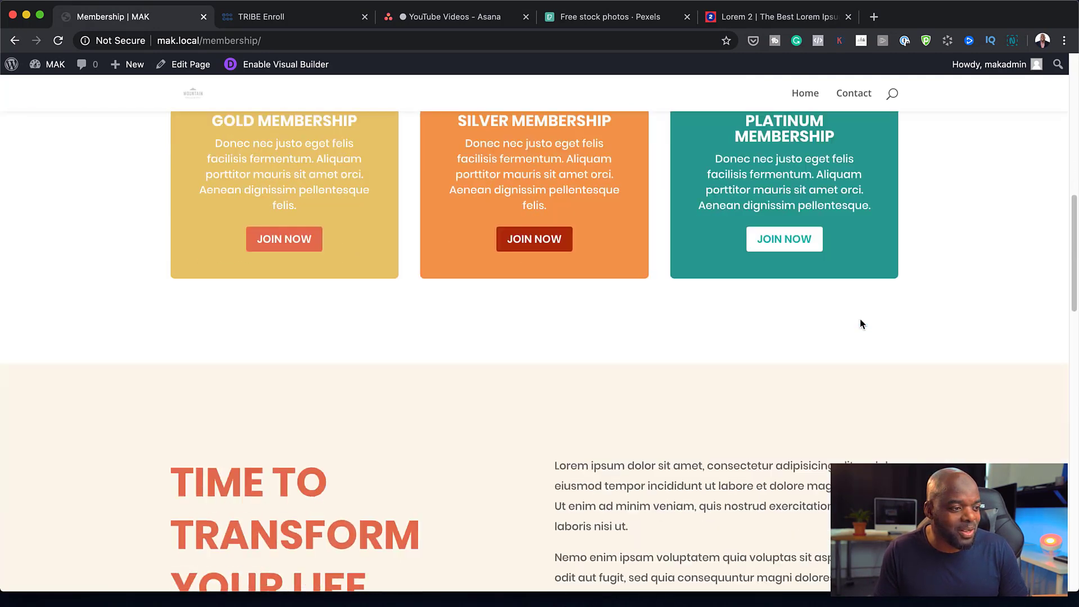
{"action": "scroll", "coordinate": [860, 319], "scroll_direction": "down", "scroll_amount": 4}
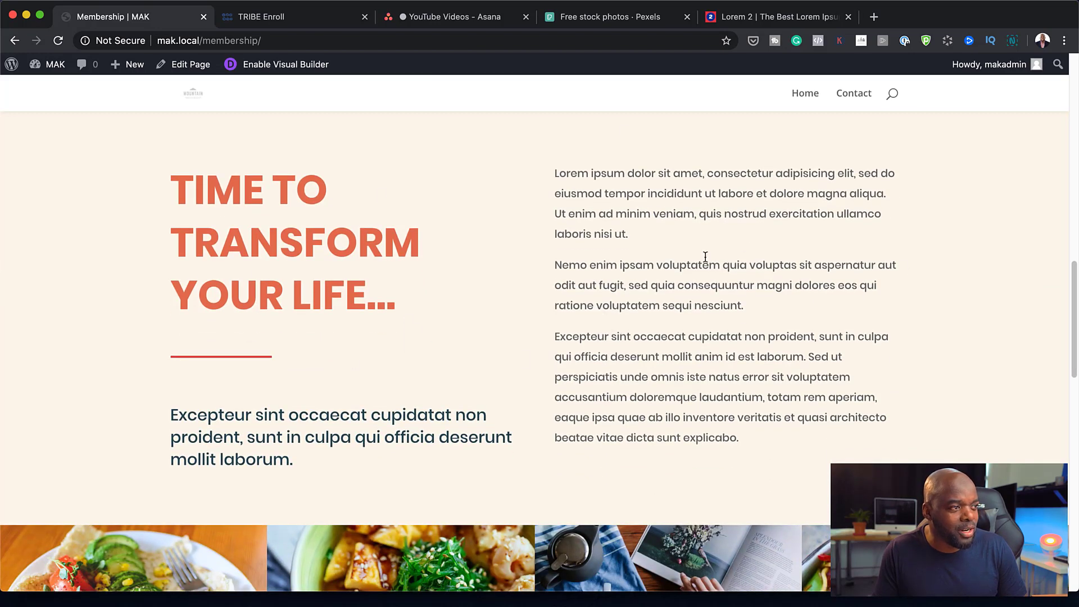
{"action": "scroll", "coordinate": [766, 318], "scroll_direction": "down", "scroll_amount": 3}
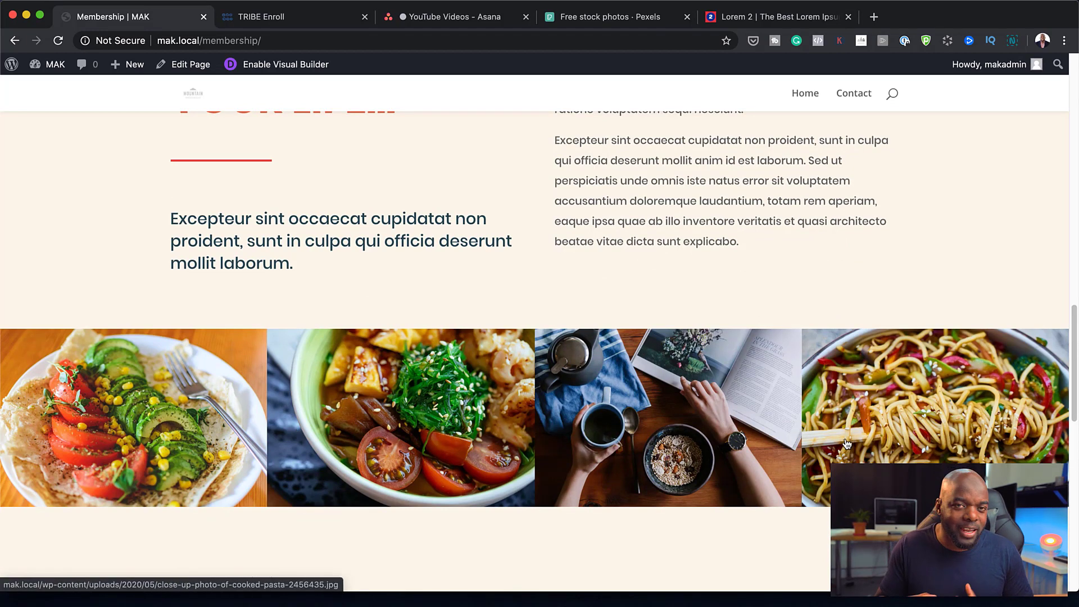
{"action": "scroll", "coordinate": [671, 466], "scroll_direction": "down", "scroll_amount": 2}
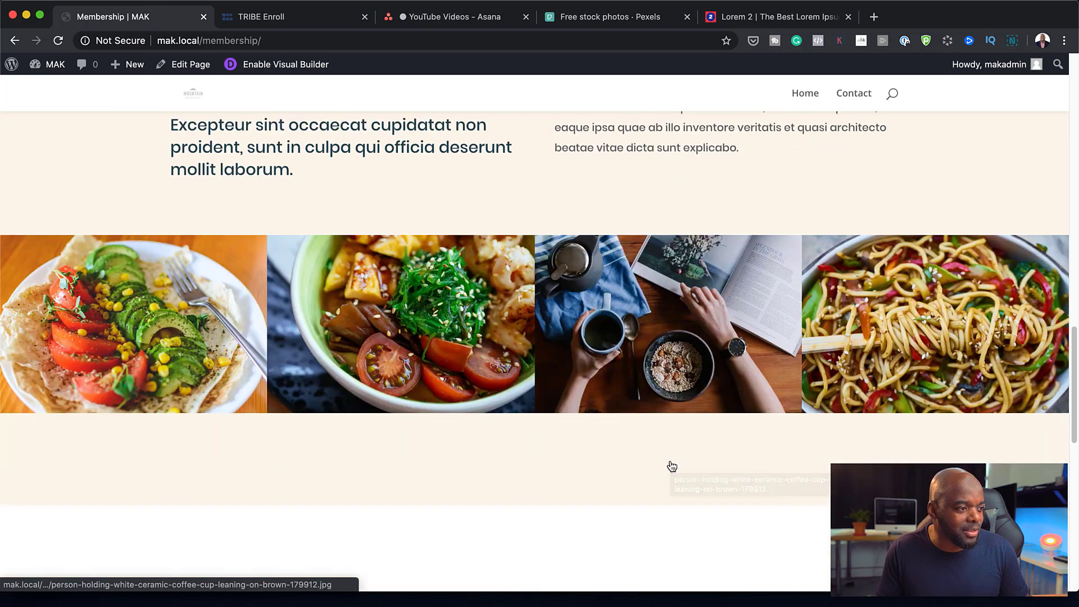
{"action": "scroll", "coordinate": [671, 467], "scroll_direction": "down", "scroll_amount": 8}
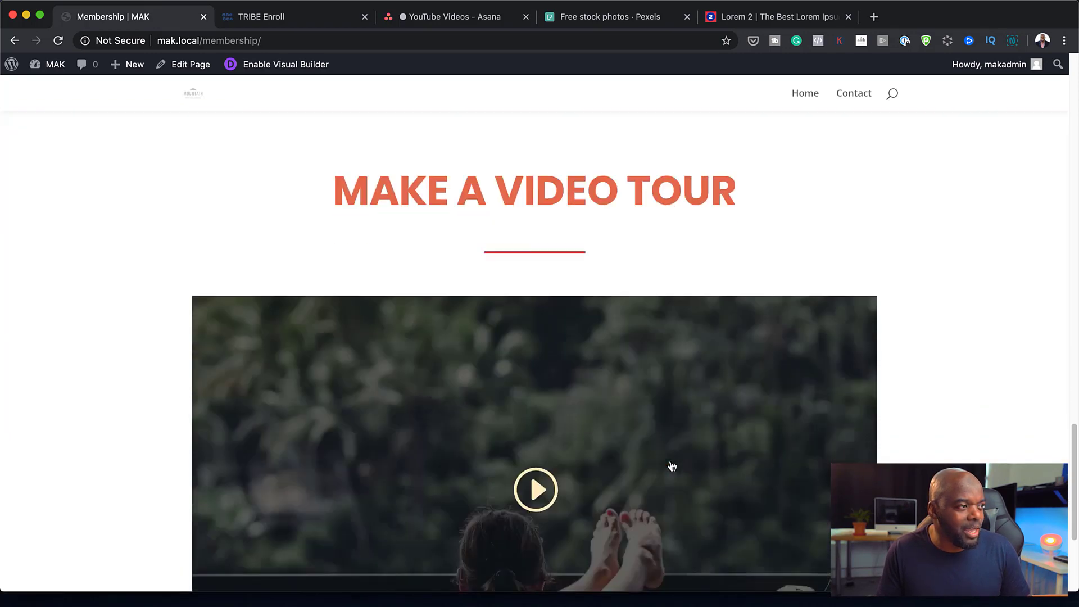
{"action": "scroll", "coordinate": [671, 466], "scroll_direction": "down", "scroll_amount": 4}
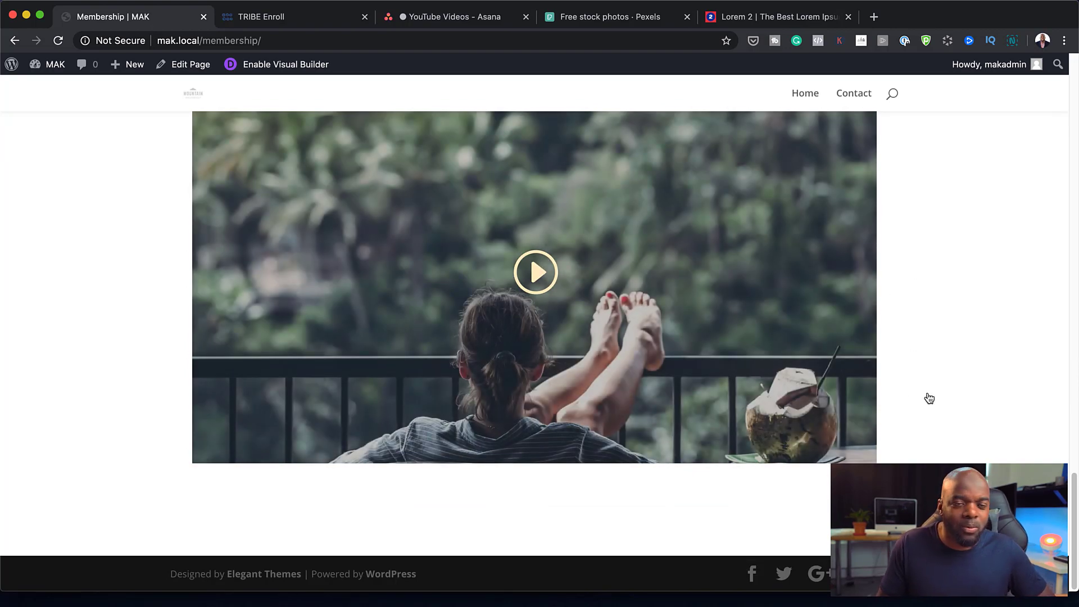
{"action": "scroll", "coordinate": [929, 399], "scroll_direction": "up", "scroll_amount": 15}
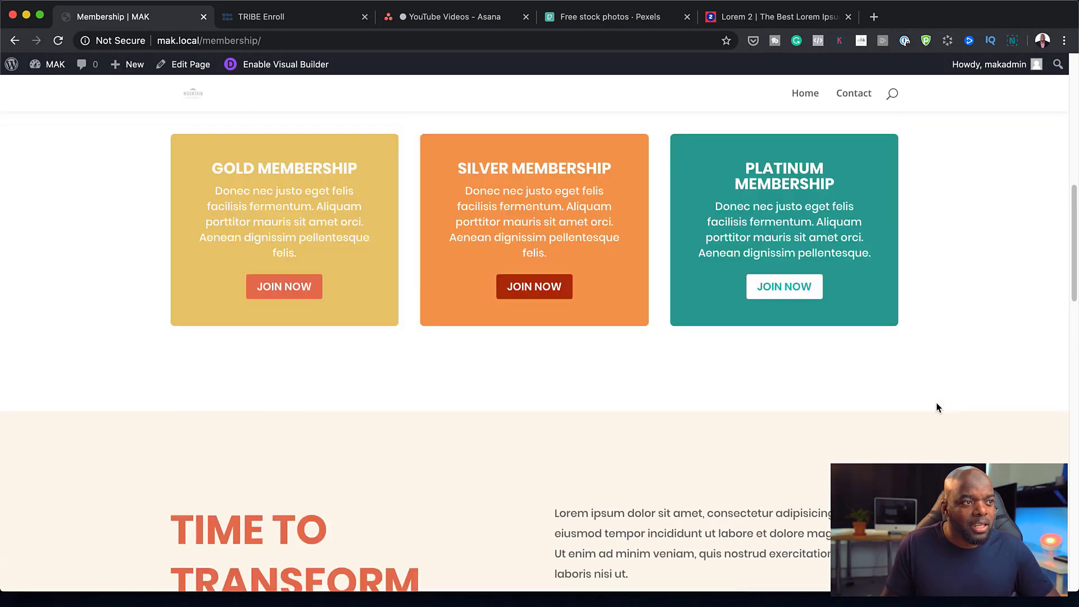
{"action": "scroll", "coordinate": [936, 408], "scroll_direction": "up", "scroll_amount": 10}
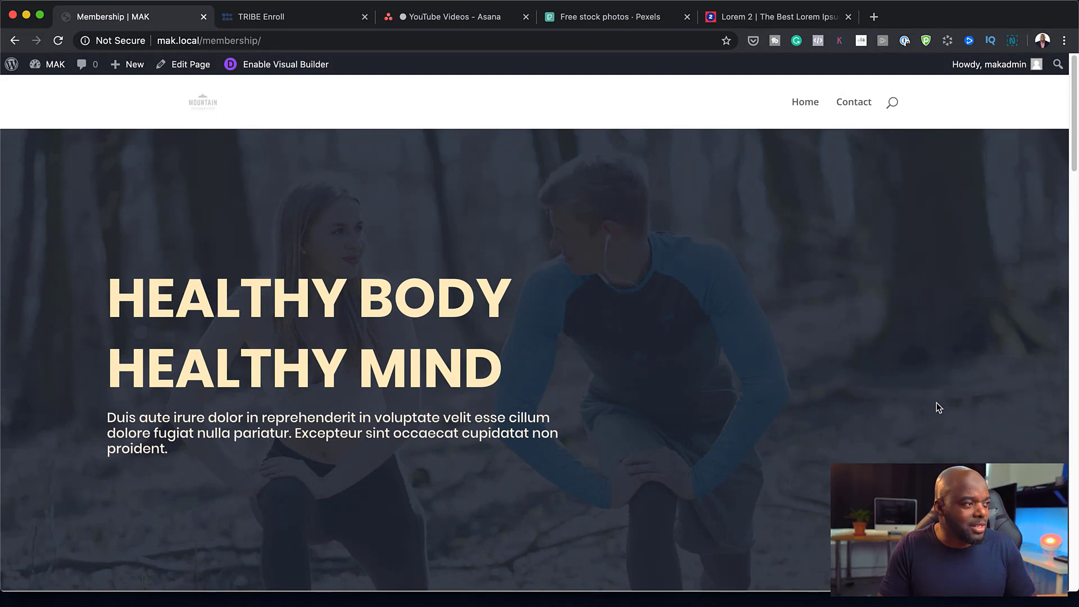
{"action": "scroll", "coordinate": [908, 352], "scroll_direction": "down", "scroll_amount": 8}
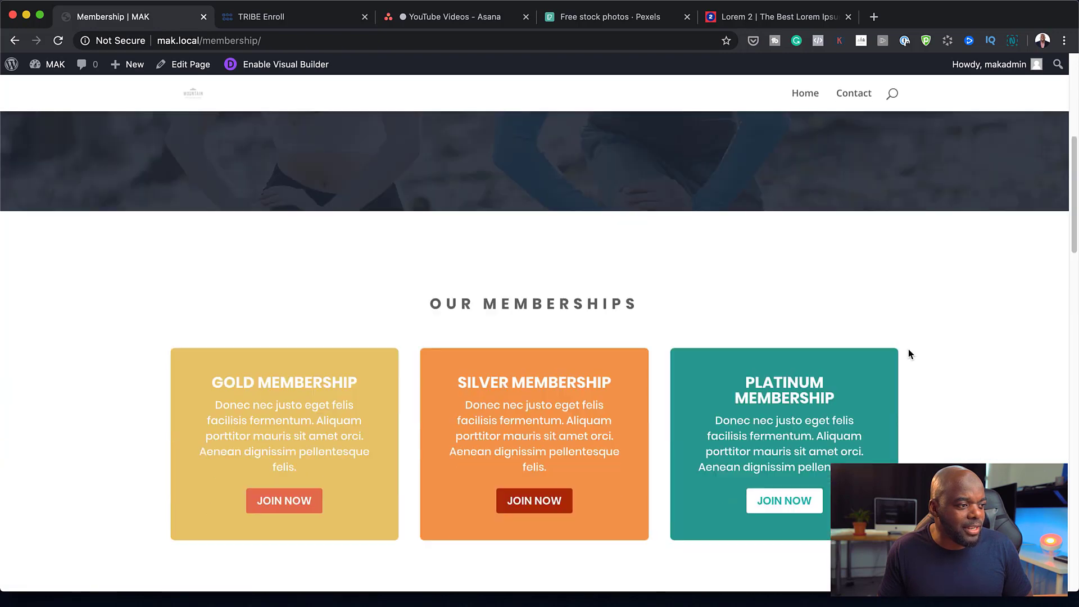
{"action": "scroll", "coordinate": [909, 353], "scroll_direction": "down", "scroll_amount": 15}
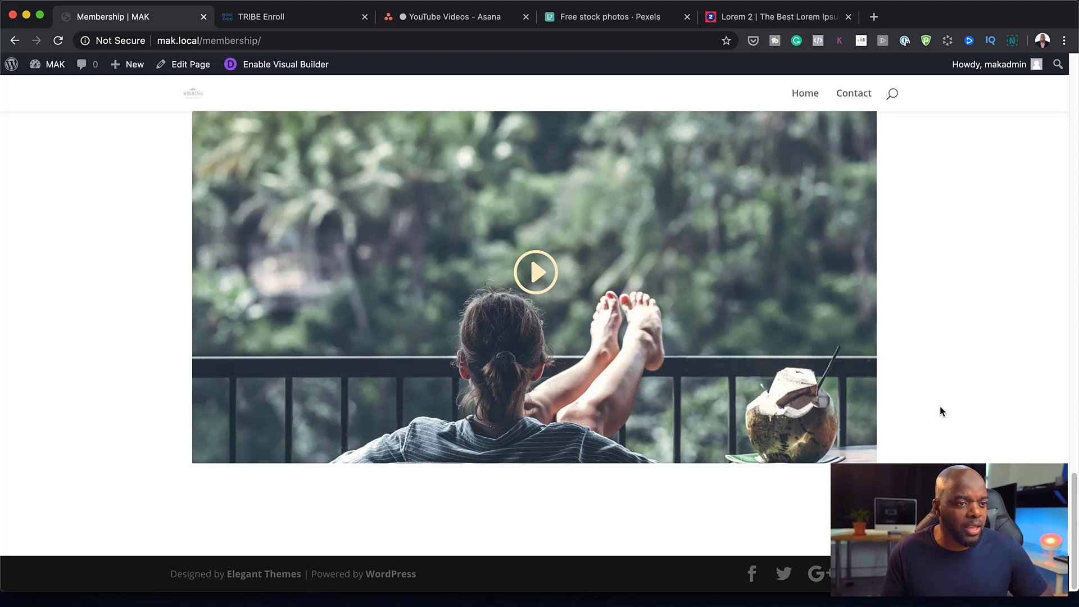
{"action": "scroll", "coordinate": [939, 413], "scroll_direction": "up", "scroll_amount": 15}
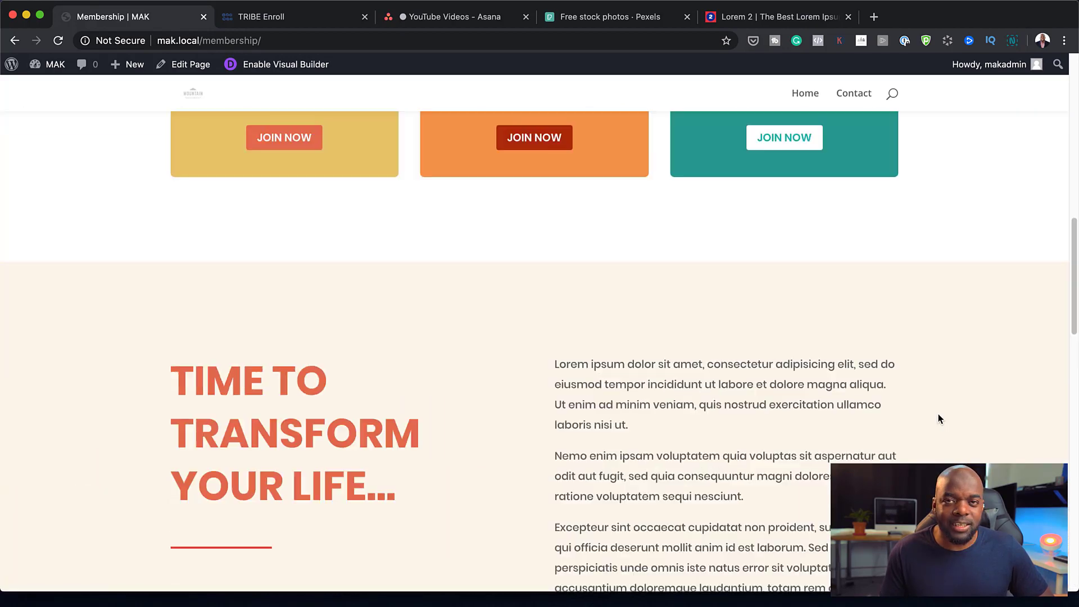
{"action": "scroll", "coordinate": [938, 414], "scroll_direction": "up", "scroll_amount": 10}
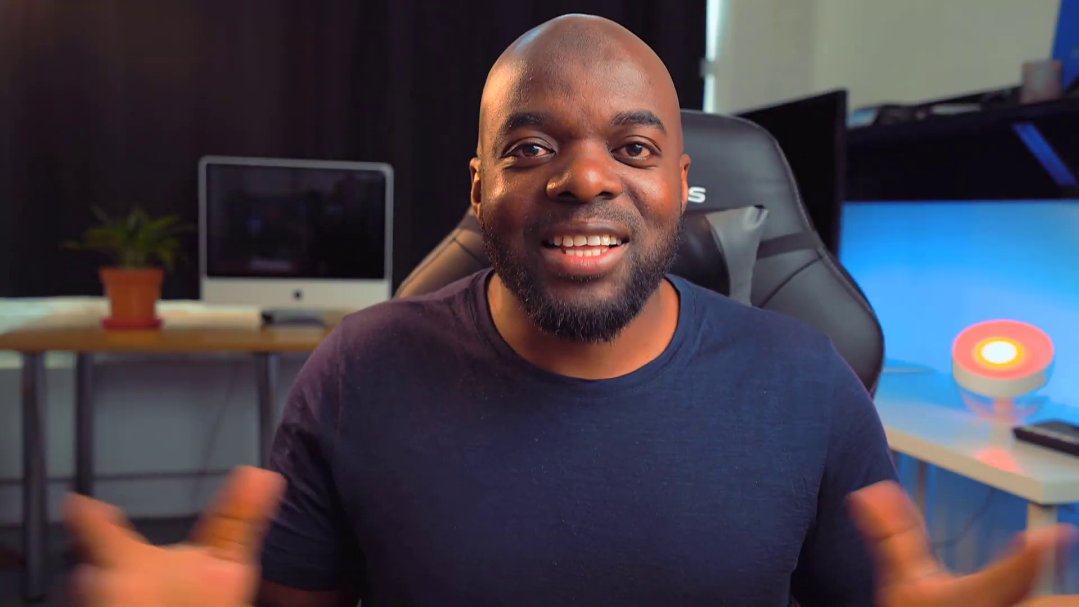